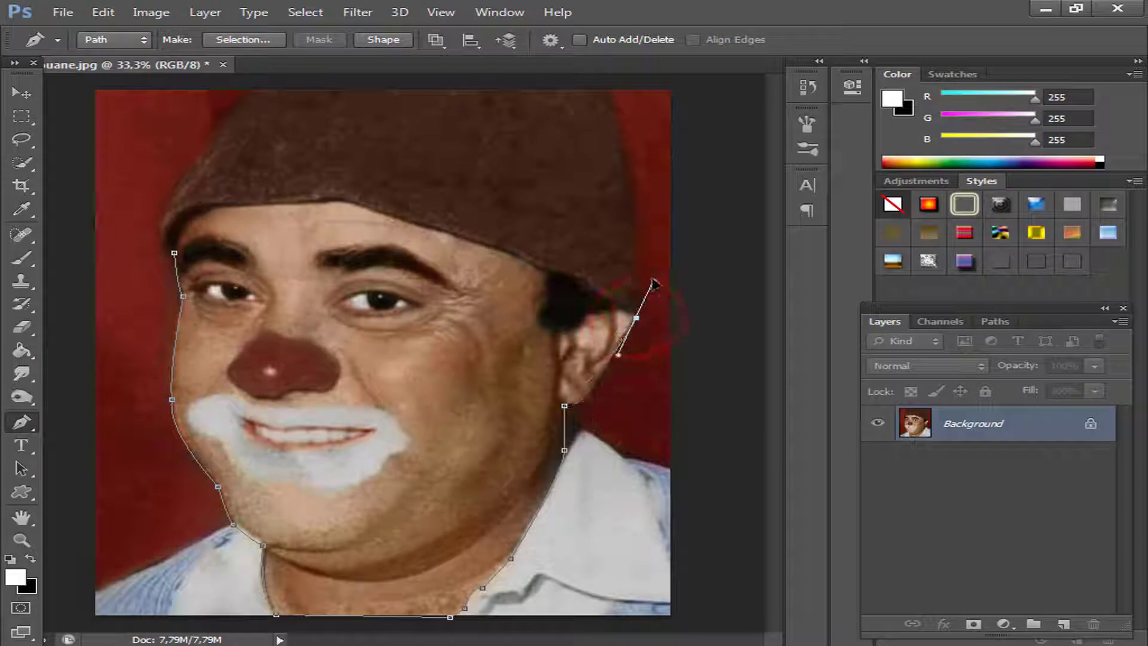
Continue the Pen path up the outer edge of the ear and over its top to the sideburn.
drag(611, 365, 600, 381)
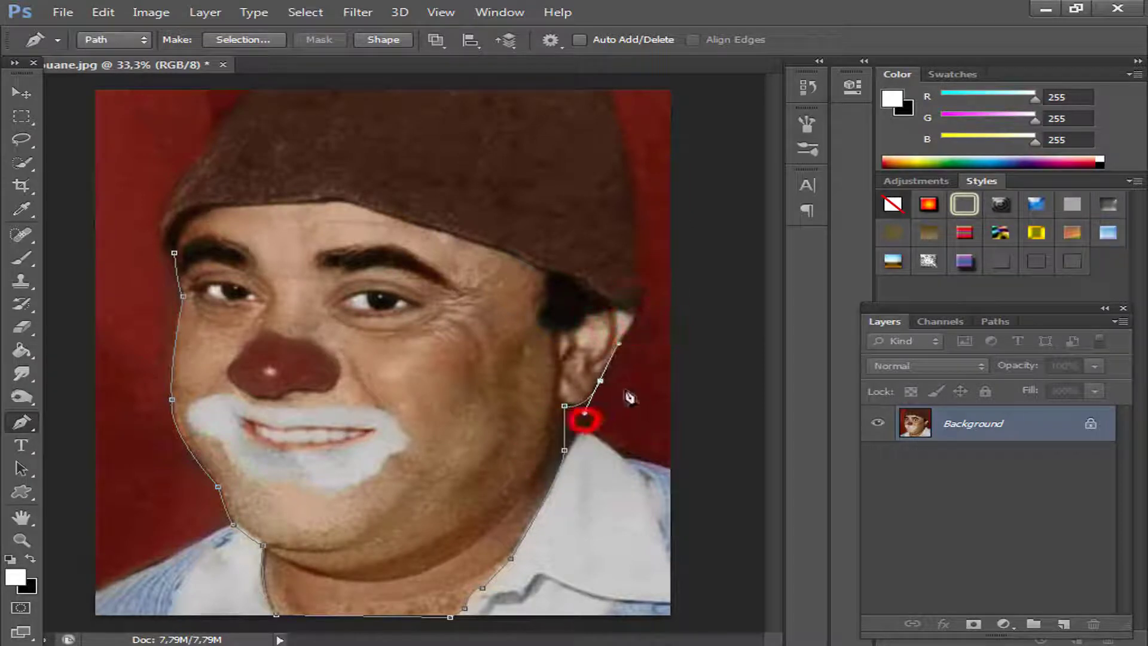
click(620, 342)
click(634, 315)
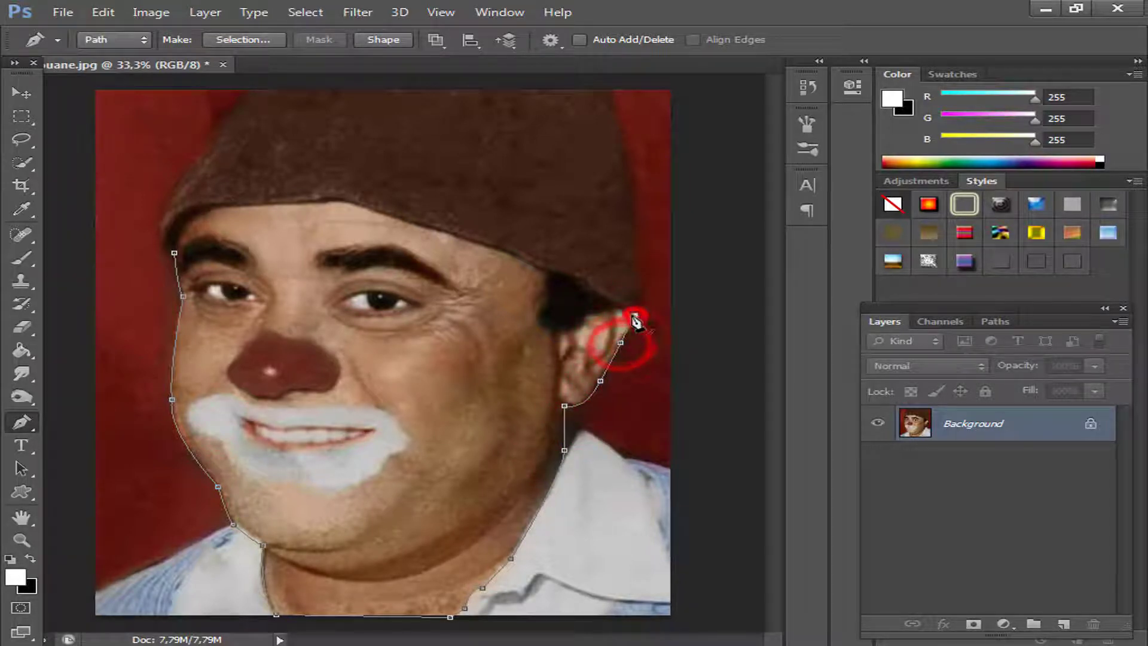
mouse_move(613, 311)
mouse_down()
mouse_move(593, 318)
mouse_move(602, 314)
mouse_up()
click(589, 316)
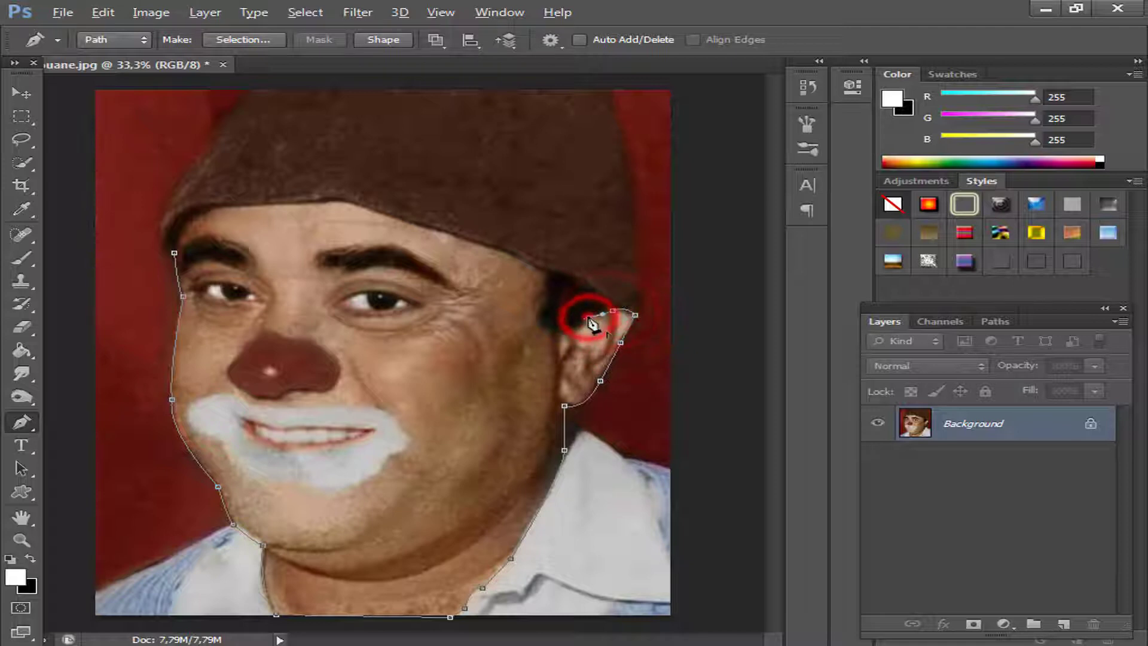
Extend the path up the sideburn and along the hat's lower edge across the forehead, closing it at its starting point.
click(551, 272)
click(383, 212)
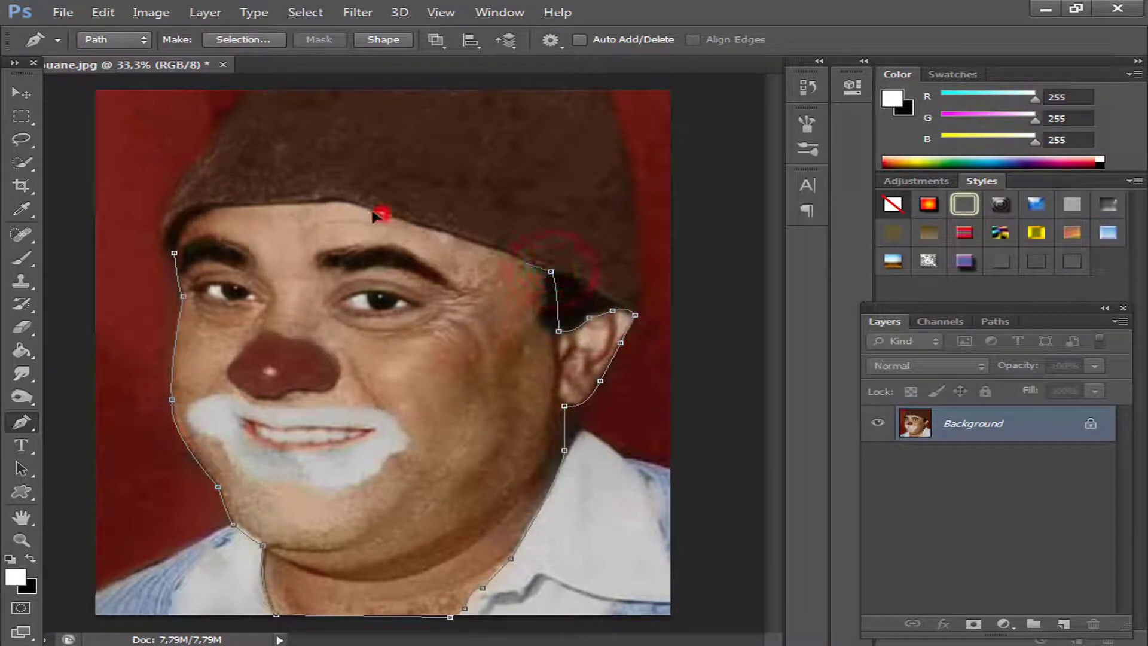
key(ctrl+z)
drag(514, 255, 491, 244)
drag(491, 244, 513, 254)
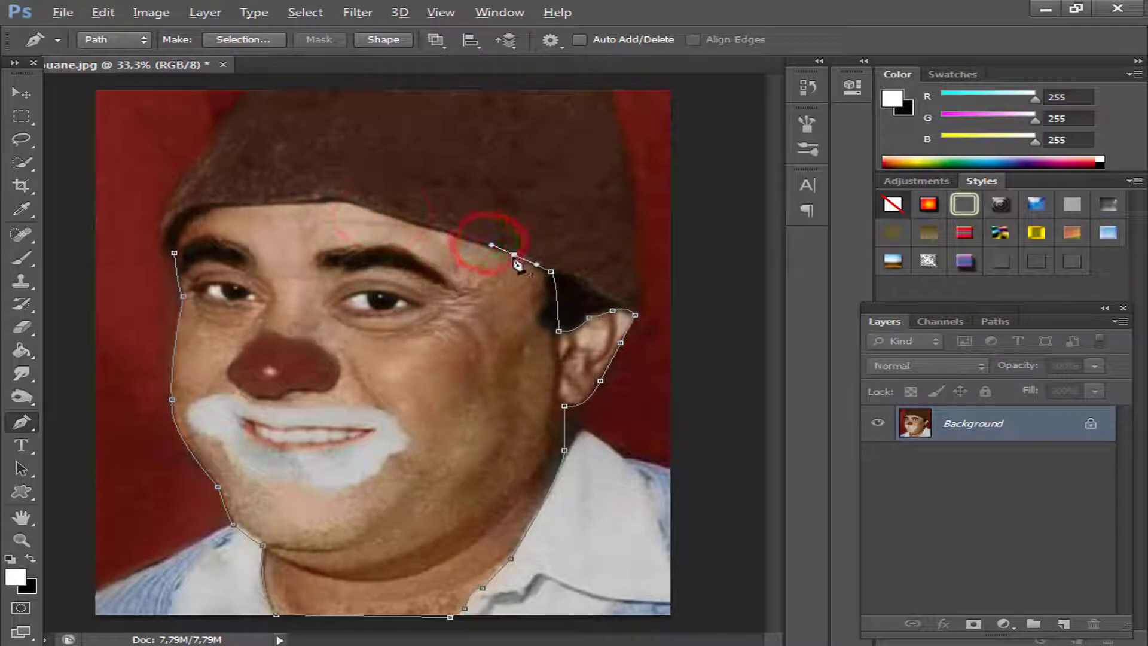
click(437, 230)
click(348, 201)
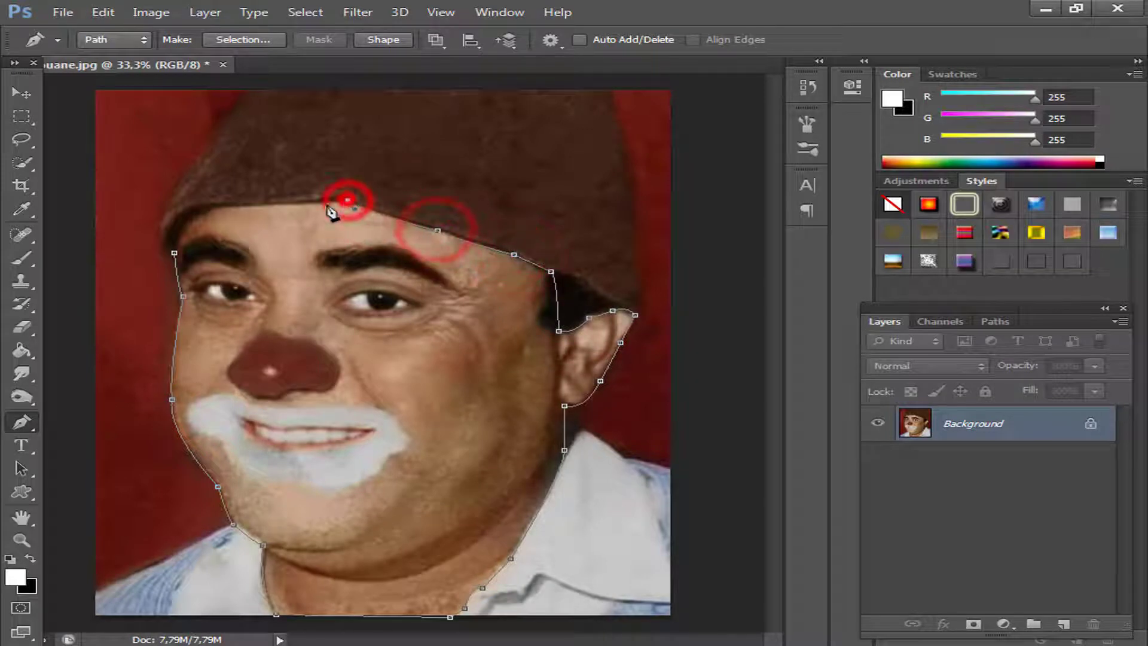
click(299, 204)
click(207, 205)
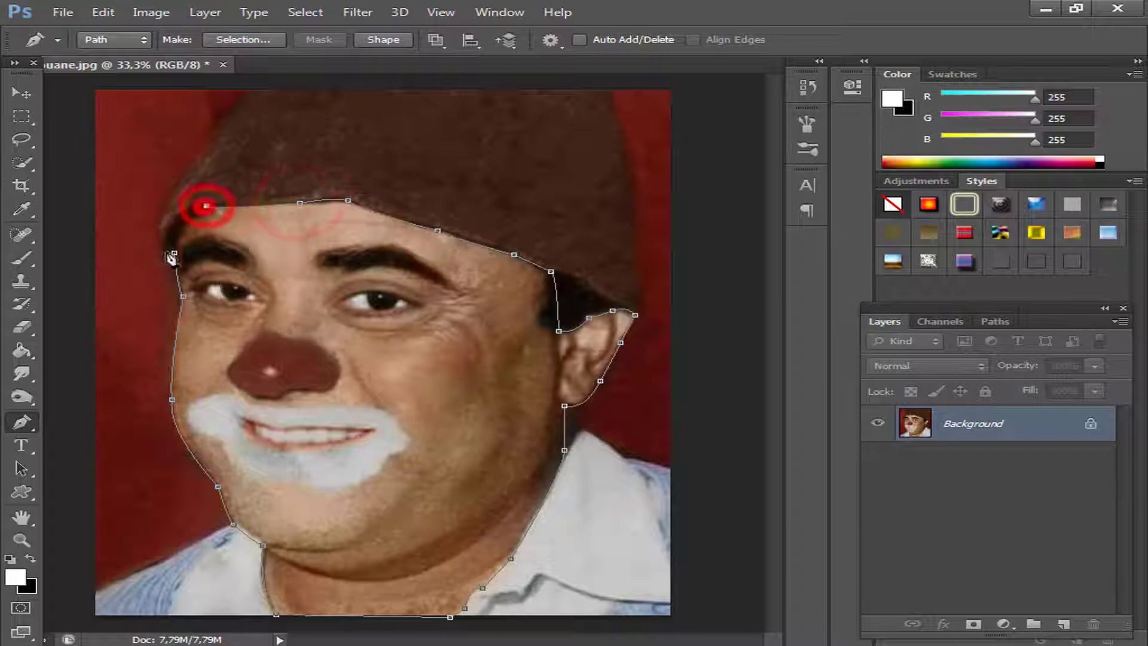
drag(166, 251, 172, 281)
Convert the closed face path into a selection and turn the locked background into a regular layer.
right_click(257, 231)
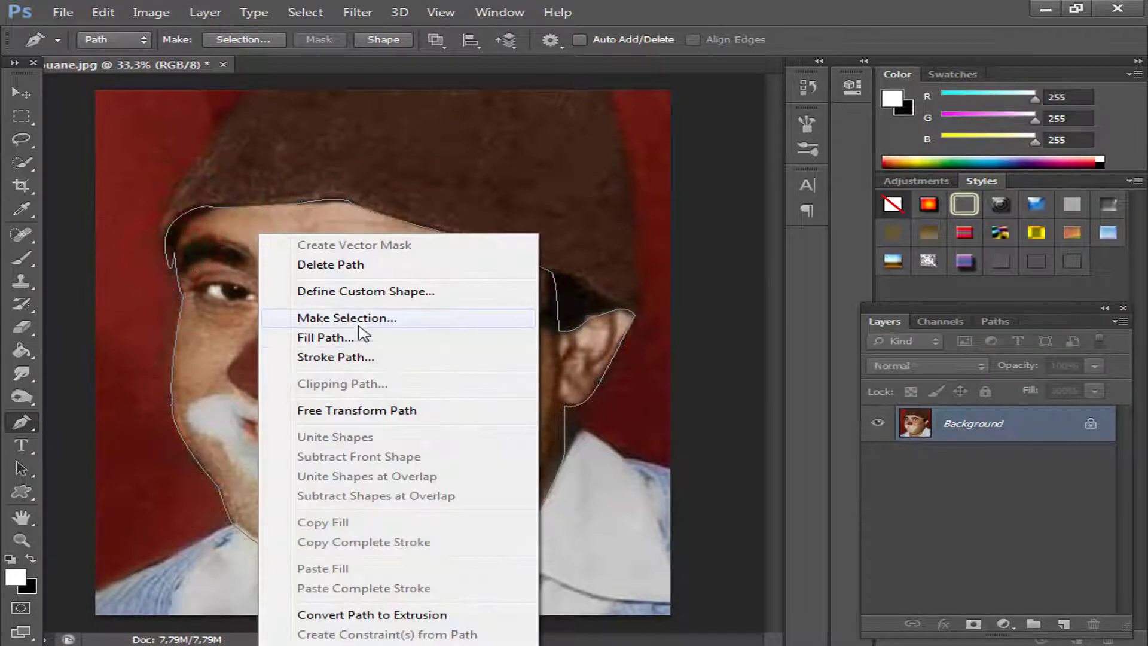
click(336, 315)
click(691, 189)
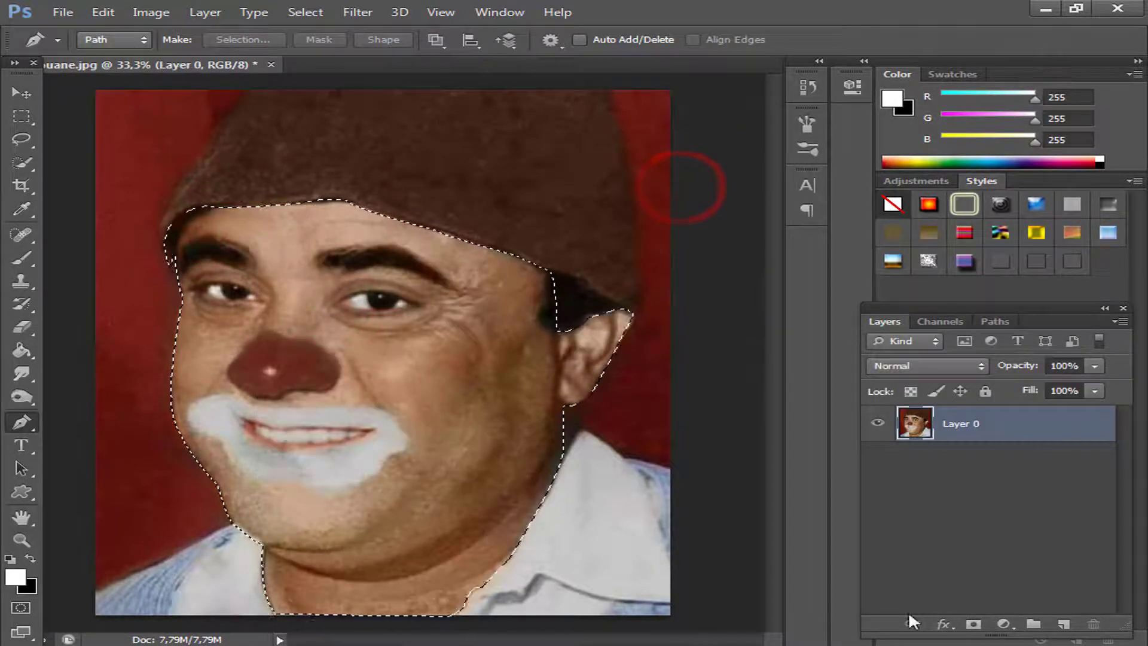
Add a white Solid Color fill layer from the face selection.
click(1004, 624)
click(943, 231)
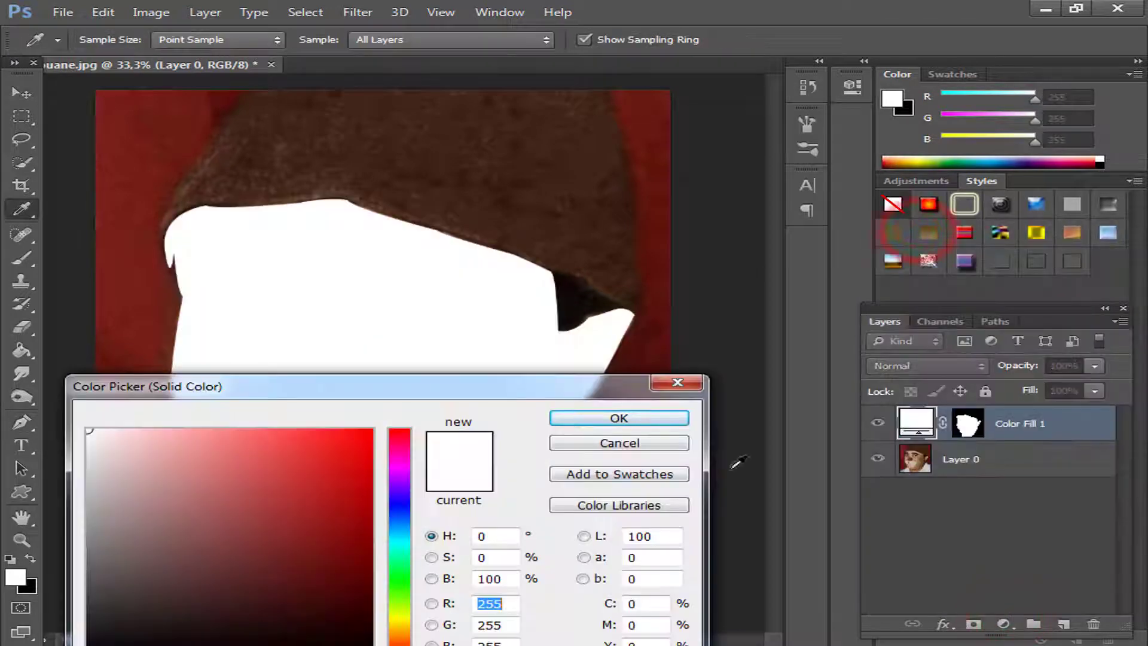
click(643, 415)
Hide the face fill layer and recolour it with a light skin tone sampled from the cheek.
click(876, 423)
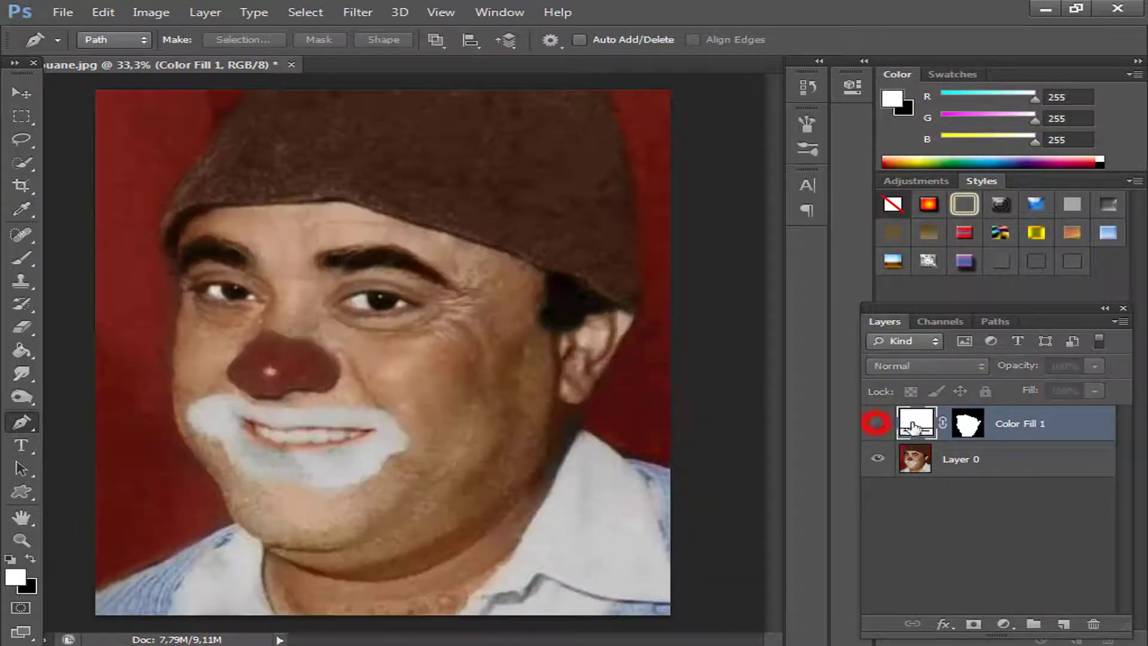
double_click(916, 423)
drag(488, 386, 937, 92)
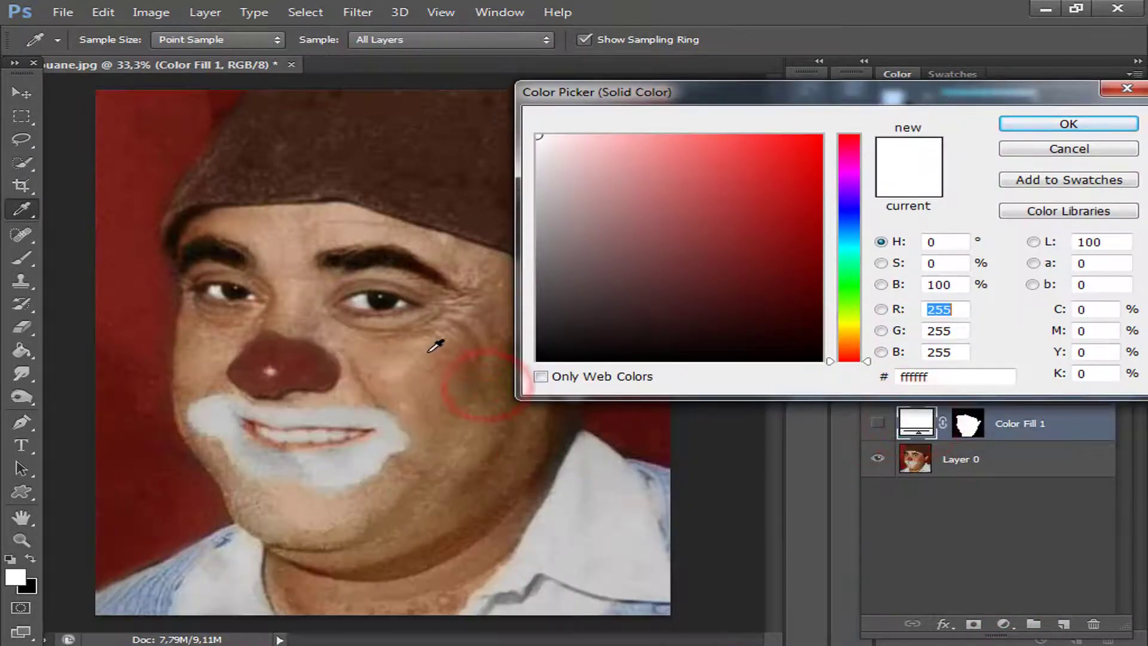
drag(428, 352, 661, 155)
click(1048, 122)
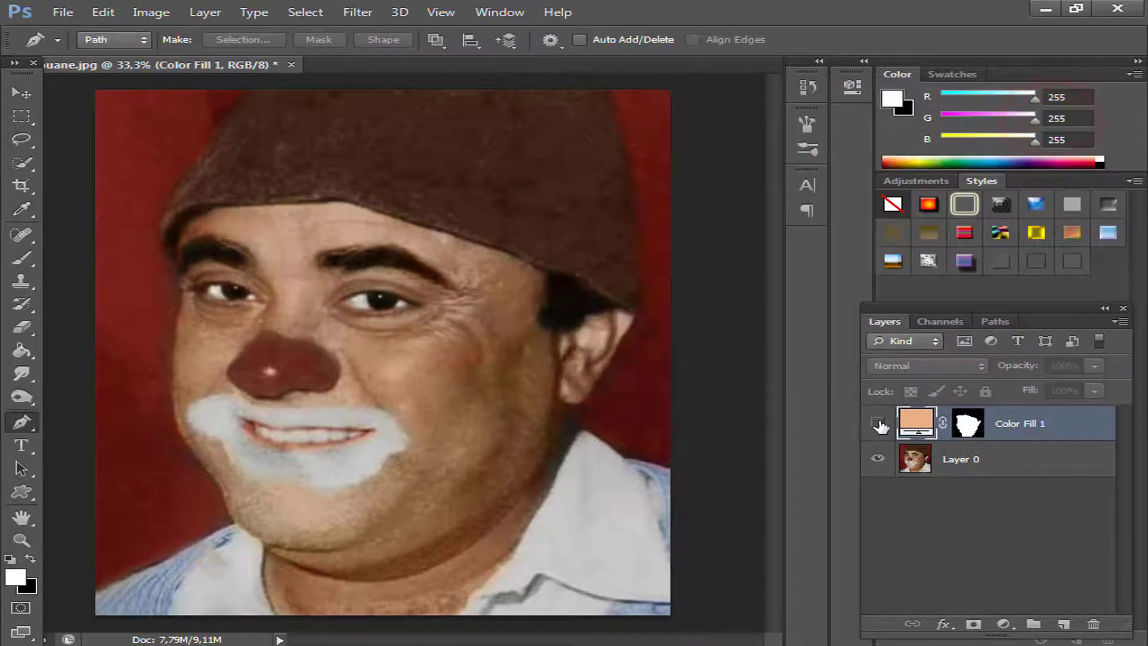
click(878, 424)
click(878, 424)
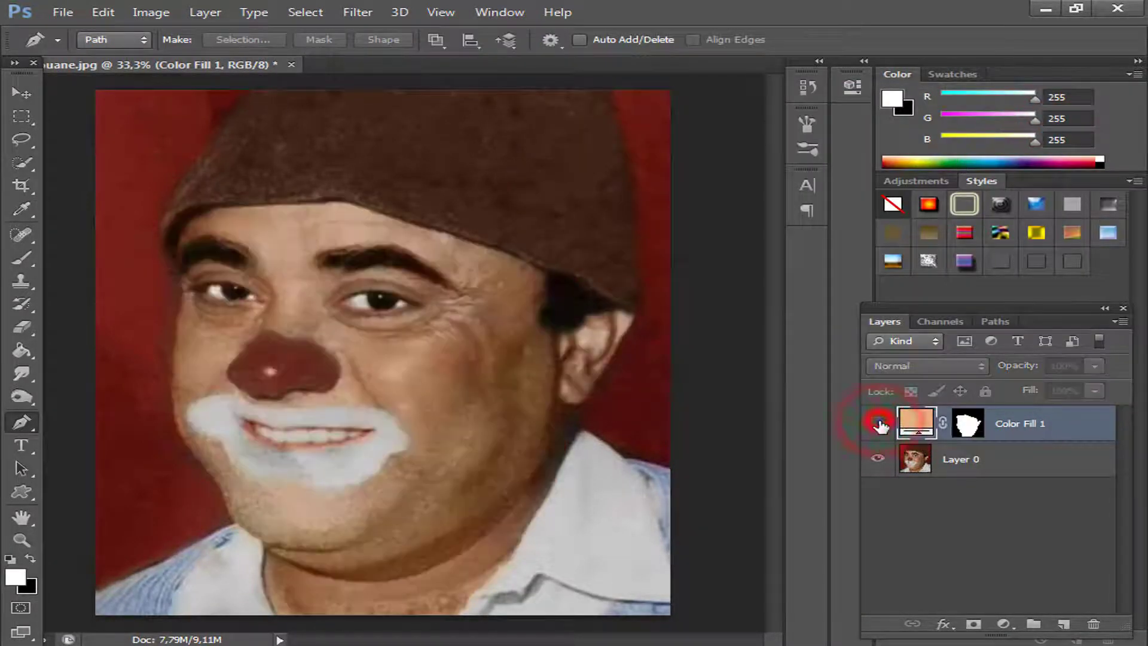
Outline both eyebrows with the Lasso tool in one combined selection.
click(22, 135)
scroll(255, 304, up, 5)
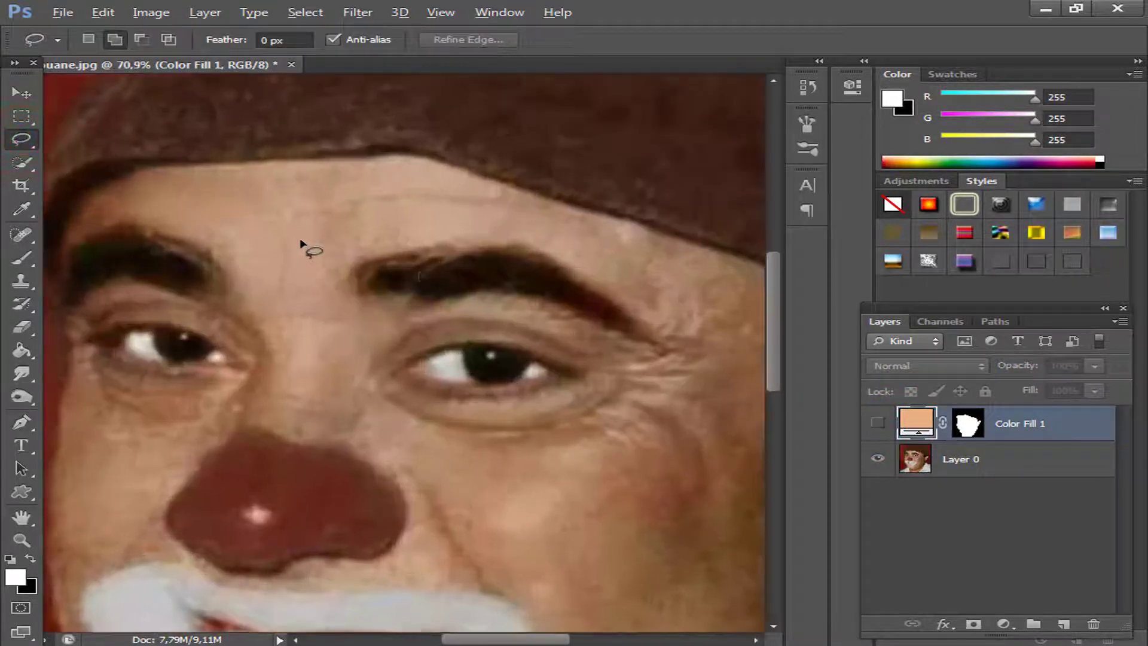
mouse_move(352, 290)
mouse_down()
mouse_move(352, 277)
mouse_move(416, 262)
mouse_up()
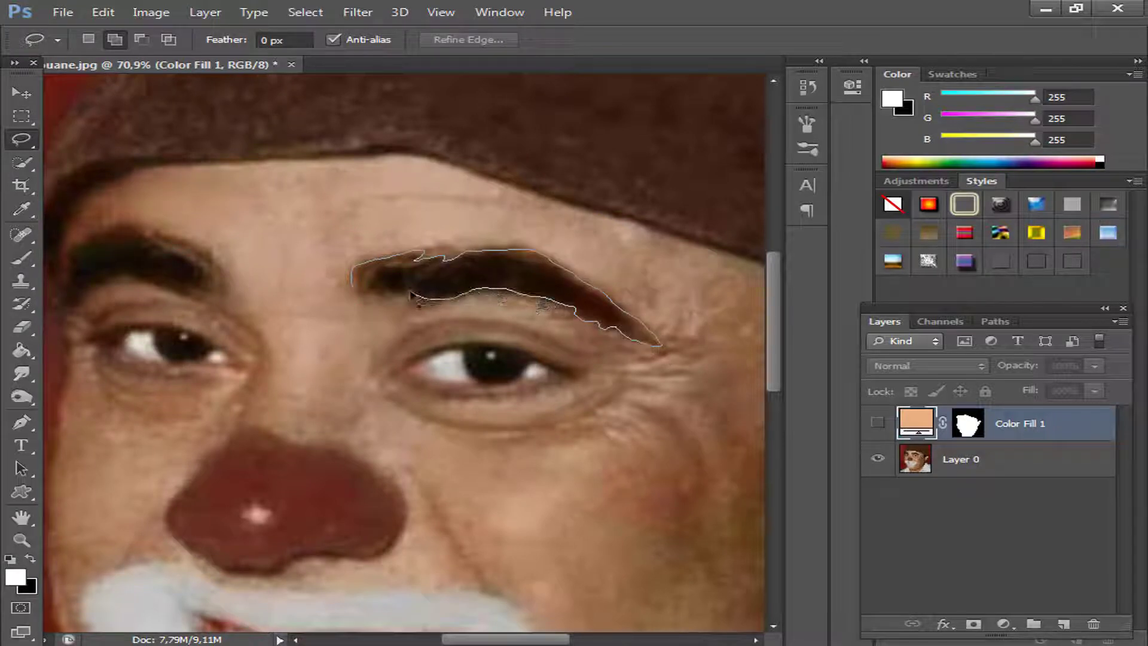
drag(352, 290, 353, 291)
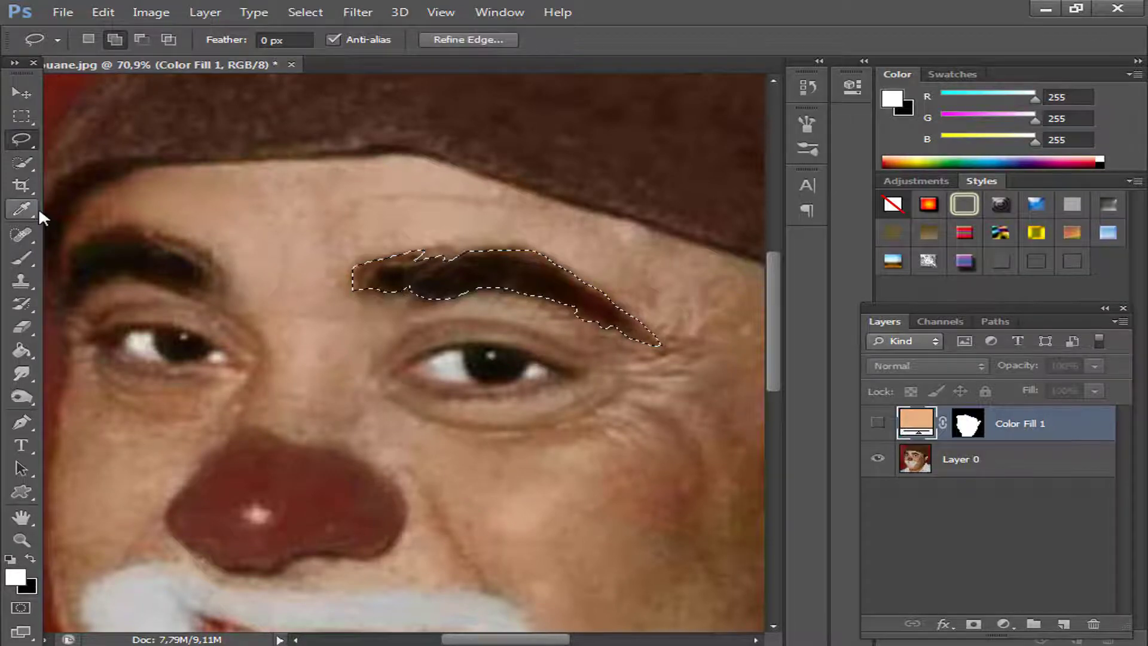
mouse_move(385, 469)
mouse_down()
mouse_move(725, 467)
mouse_move(686, 484)
mouse_up()
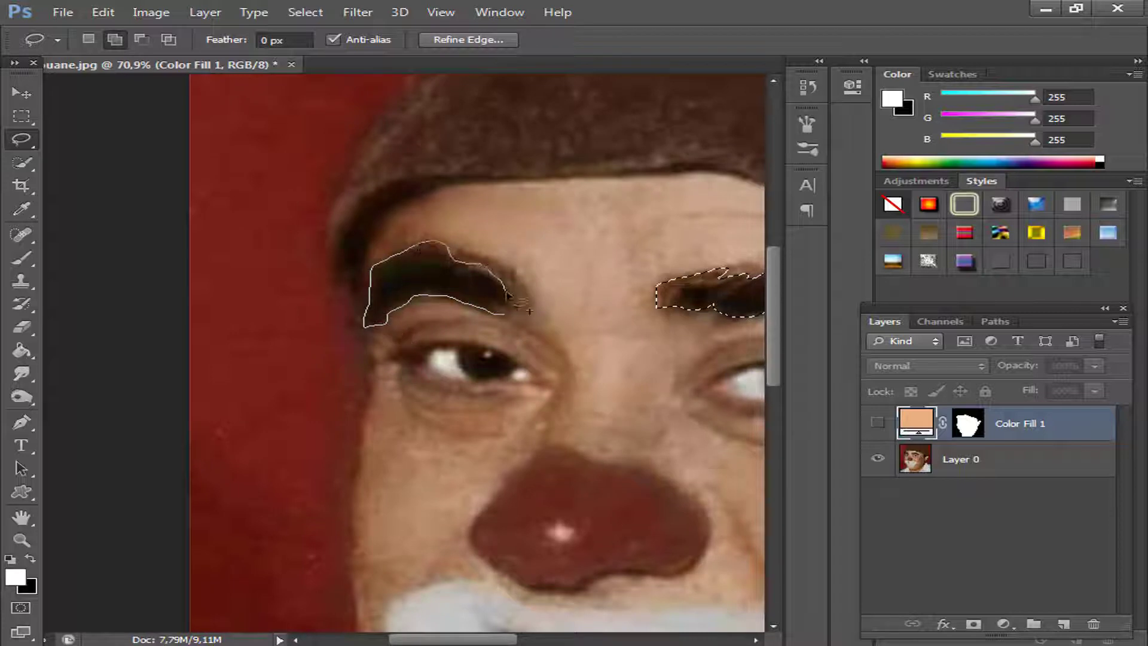
drag(504, 317, 507, 315)
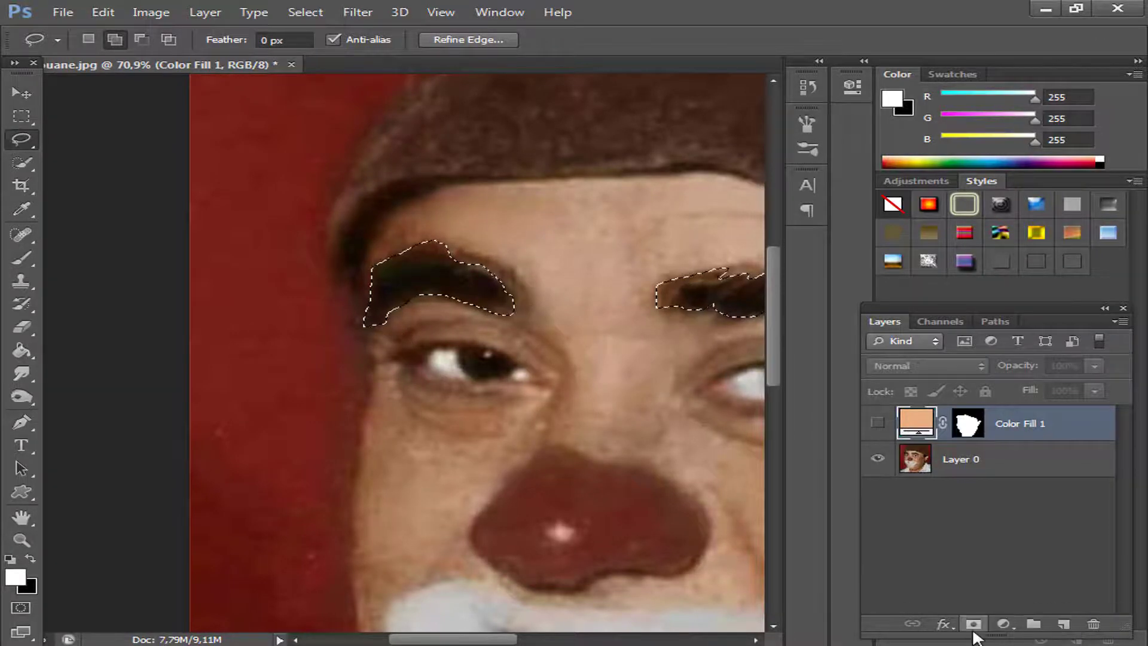
Add a white Solid Color fill layer from the eyebrow selection.
click(1003, 623)
click(943, 233)
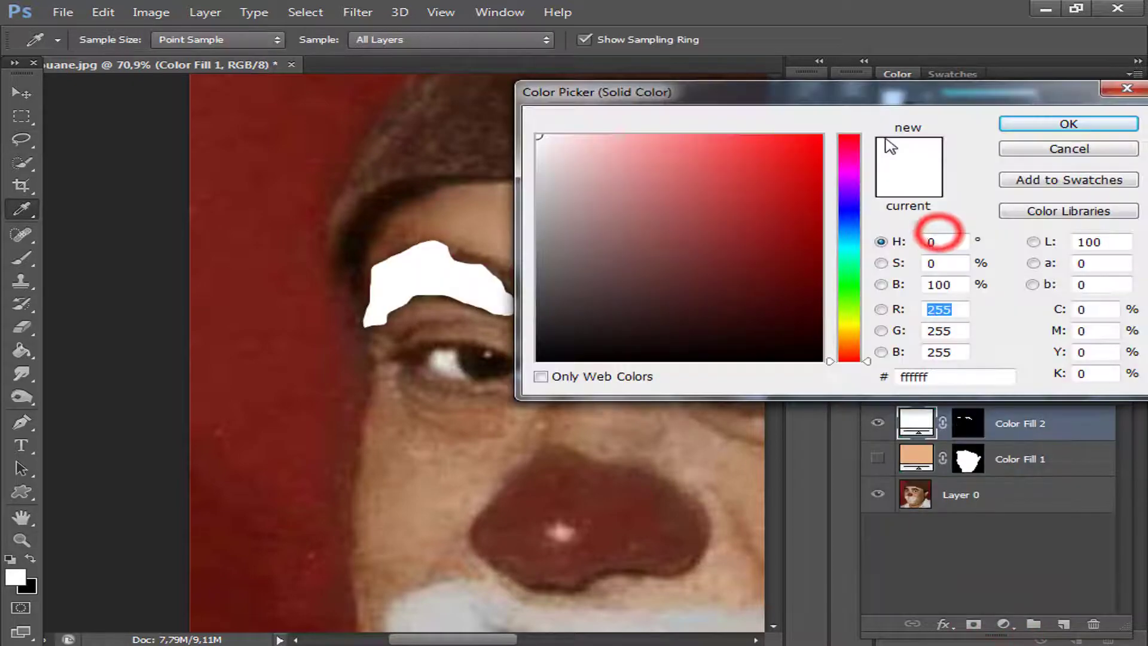
click(1025, 123)
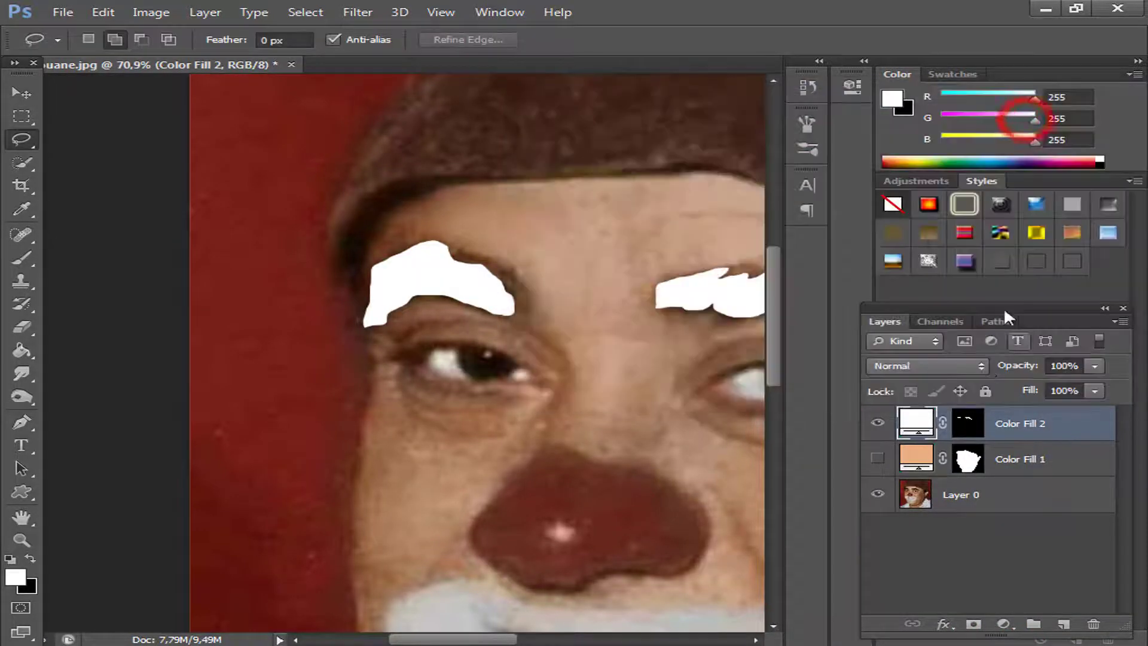
Hide the eyebrow fill layer and recolour it with the dark tone sampled from the eyebrow.
click(878, 426)
double_click(915, 422)
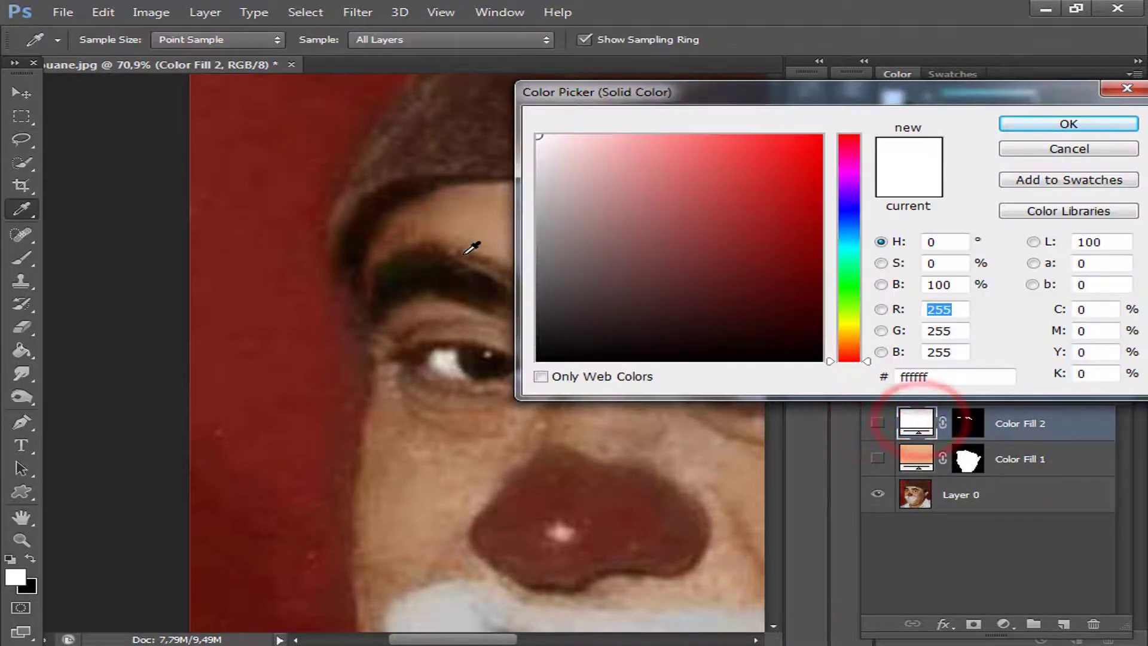
click(419, 267)
click(1039, 122)
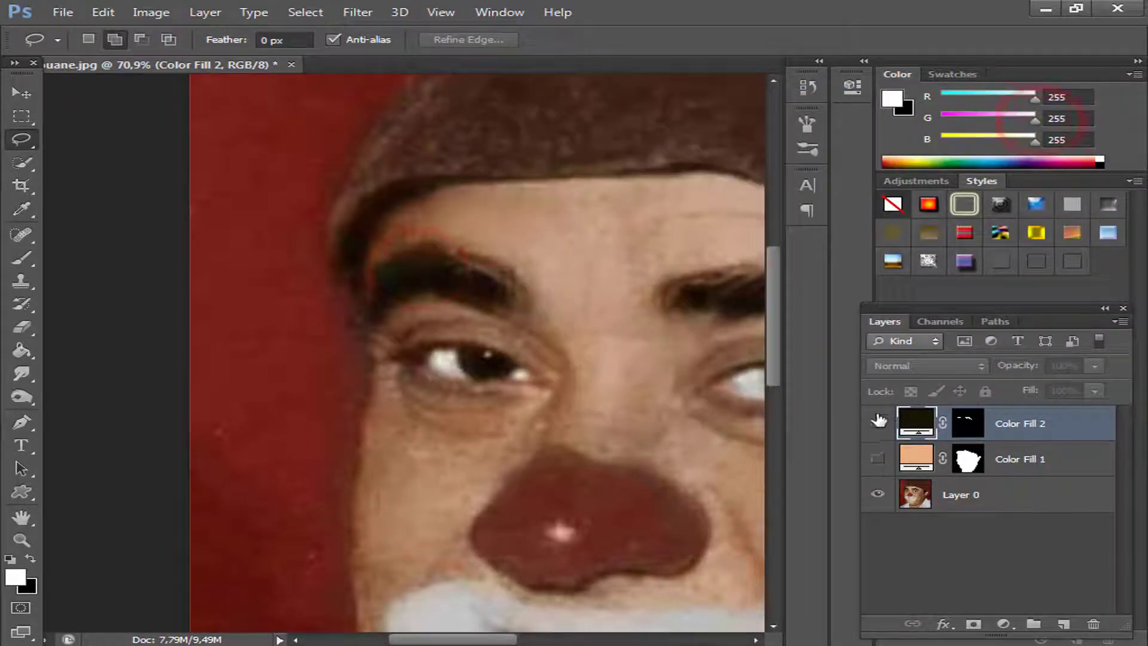
Show the face and eyebrow fill layers to check the flat shapes over the photo, and hide both again.
click(878, 458)
click(877, 423)
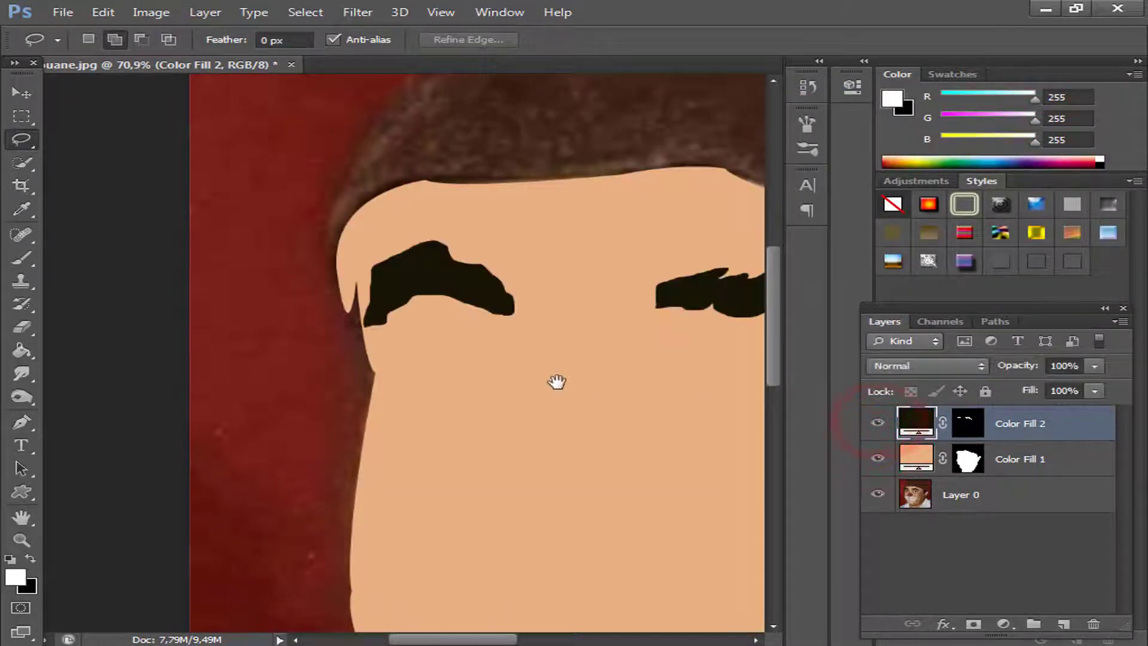
drag(556, 381, 558, 377)
drag(641, 408, 463, 428)
scroll(498, 412, down, 3)
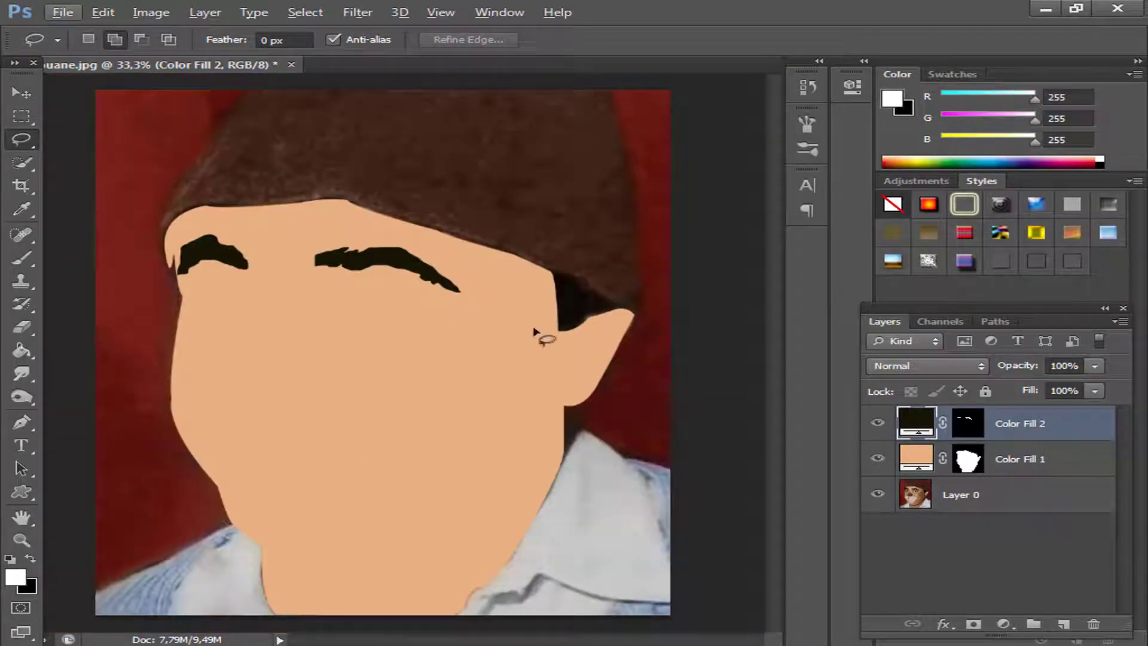
click(877, 423)
click(877, 458)
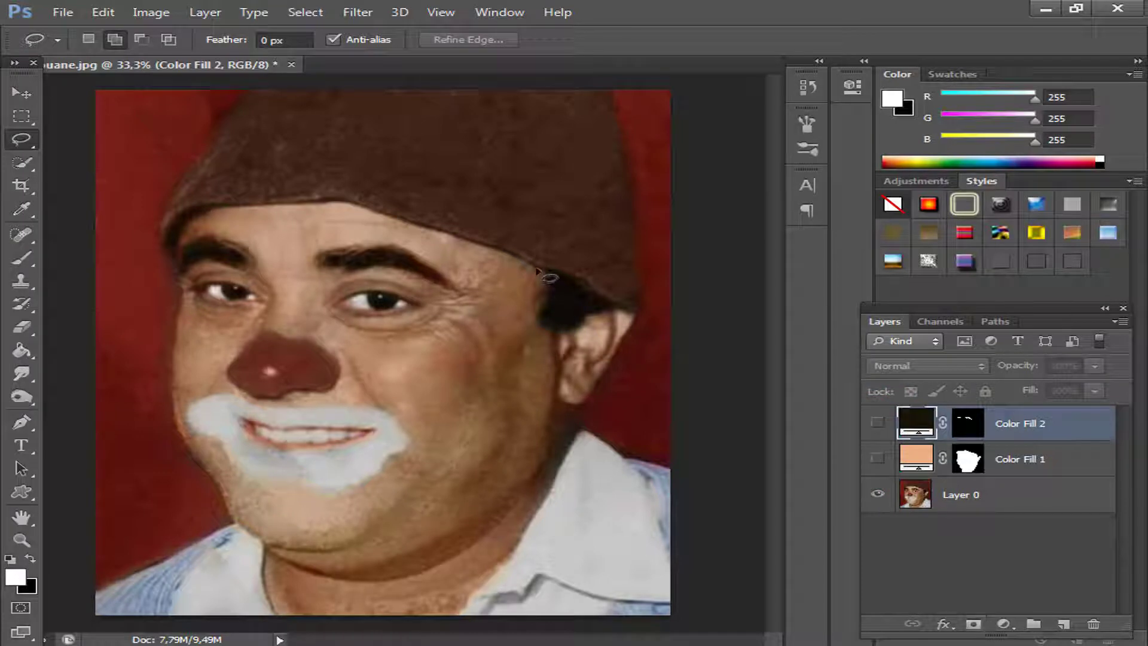
Lasso the dark hair between the hat and the ear and fill it with a white Solid Color layer.
drag(541, 272, 546, 300)
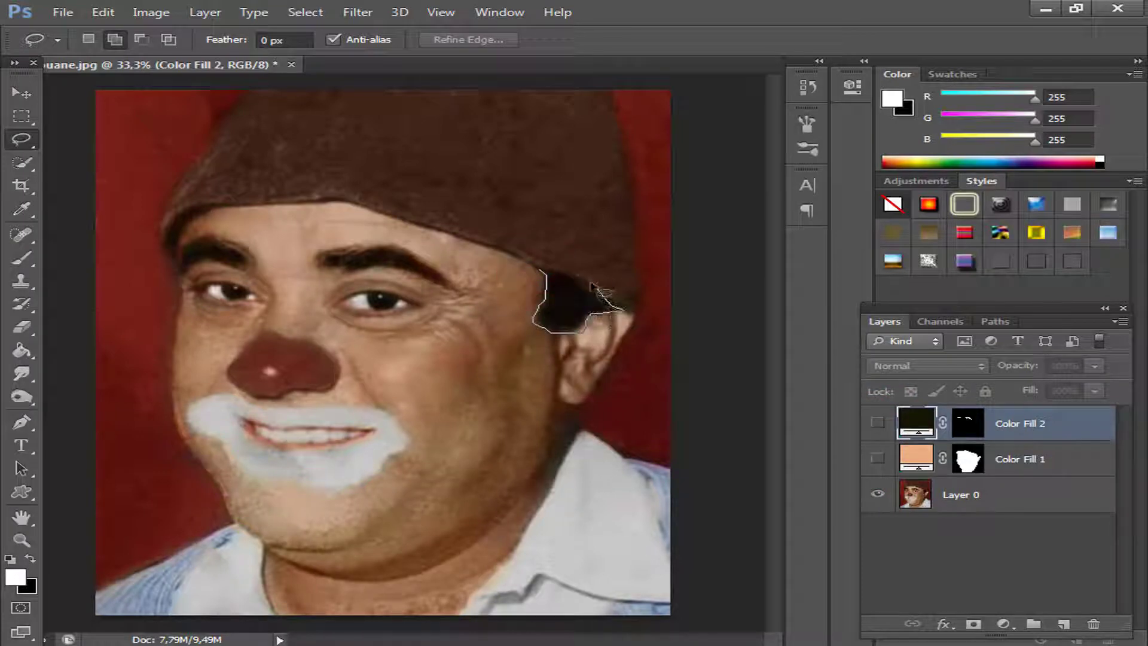
drag(558, 280, 555, 277)
click(1004, 625)
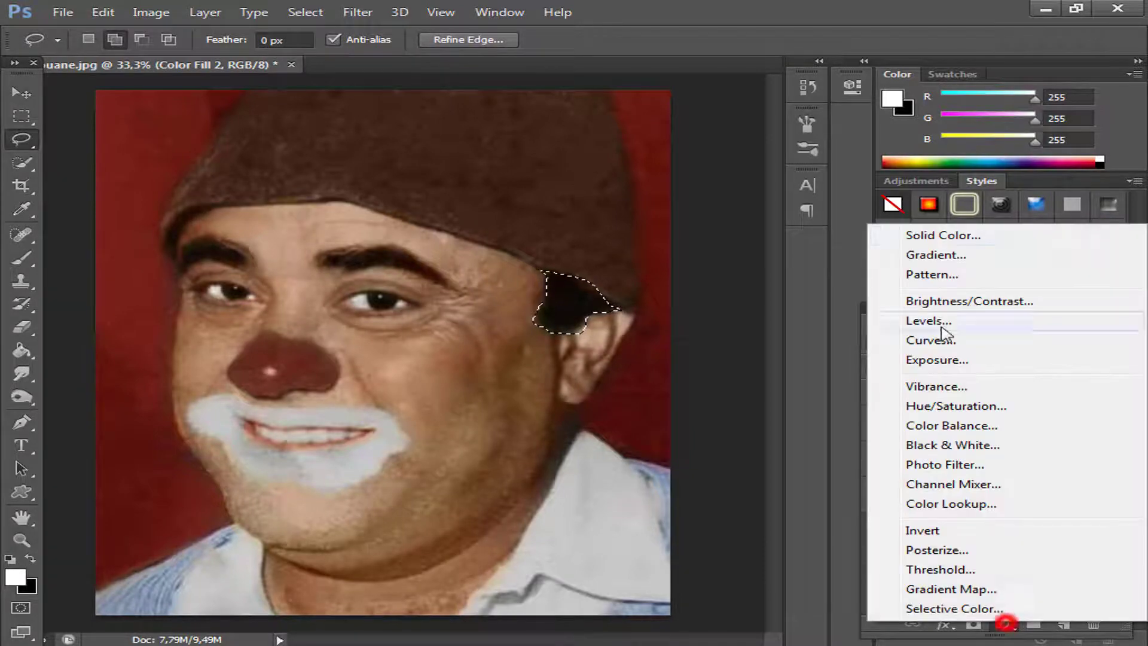
click(930, 234)
click(1026, 124)
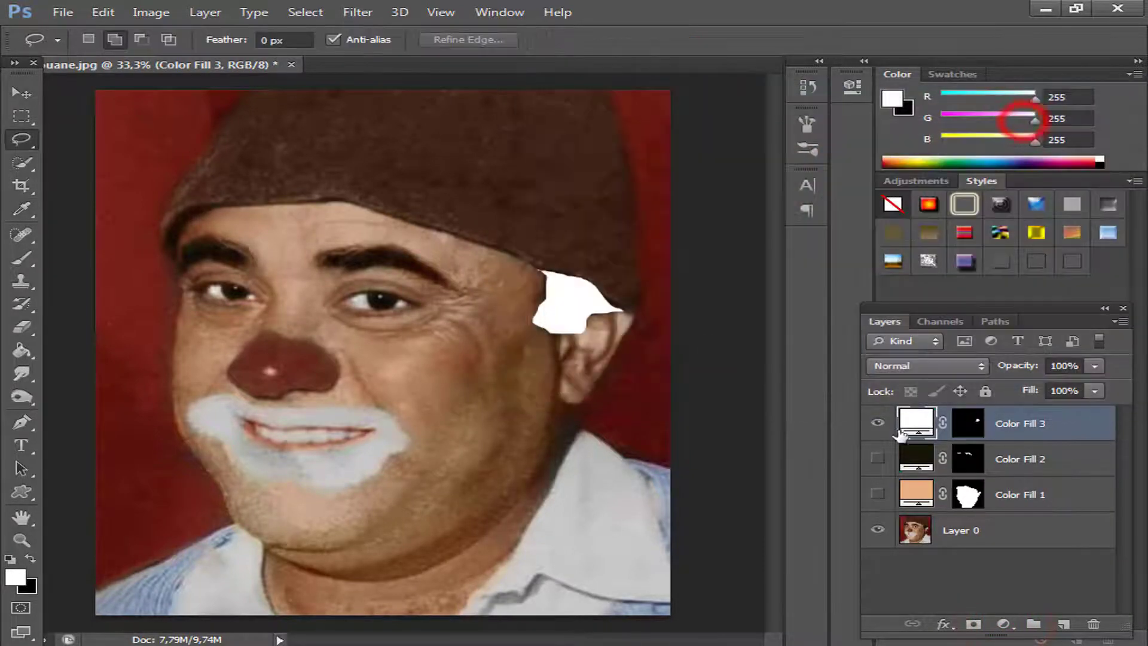
Hide the hair fill layer and recolour it to 0f0a06, sampled from the dark hair above the ear.
double_click(916, 424)
drag(681, 92, 891, 72)
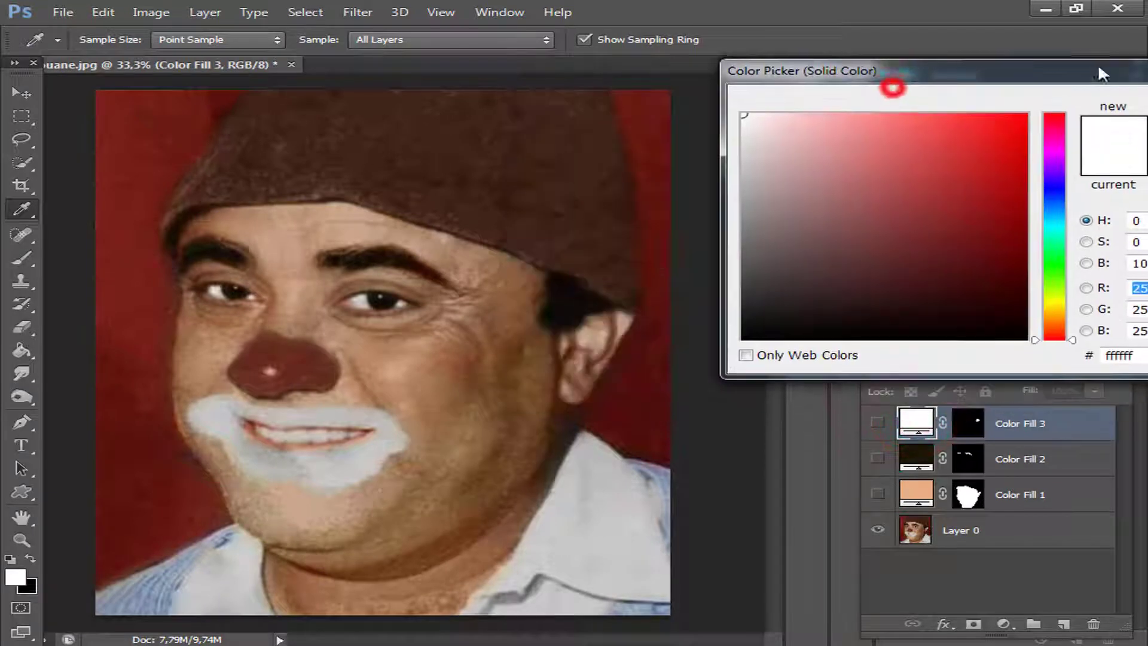
click(574, 296)
drag(1003, 78, 819, 76)
click(1086, 104)
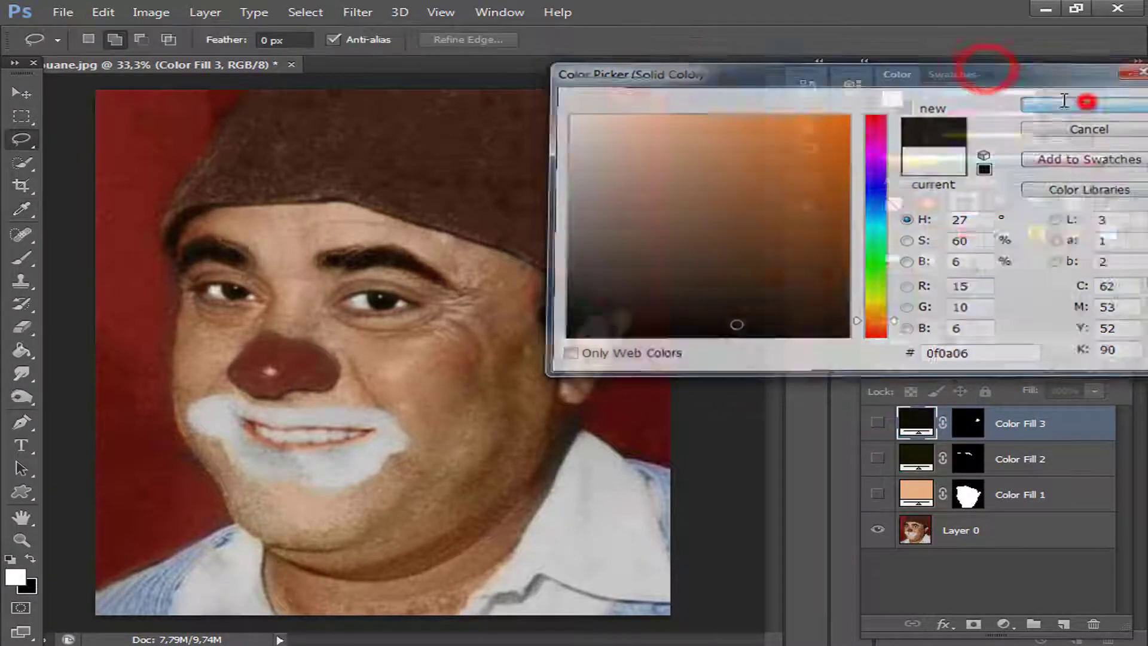
Trace a closed Pen tool path around the dark iris of the eye on the photo's right side.
scroll(353, 305, up, 10)
click(16, 421)
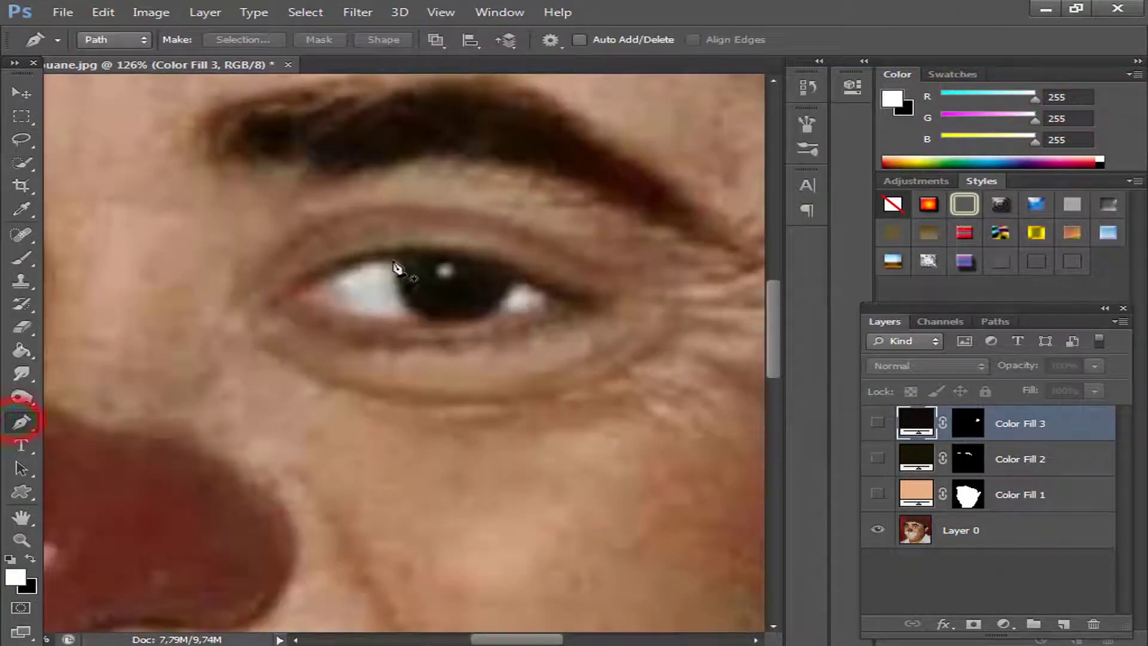
click(393, 261)
drag(421, 320, 461, 353)
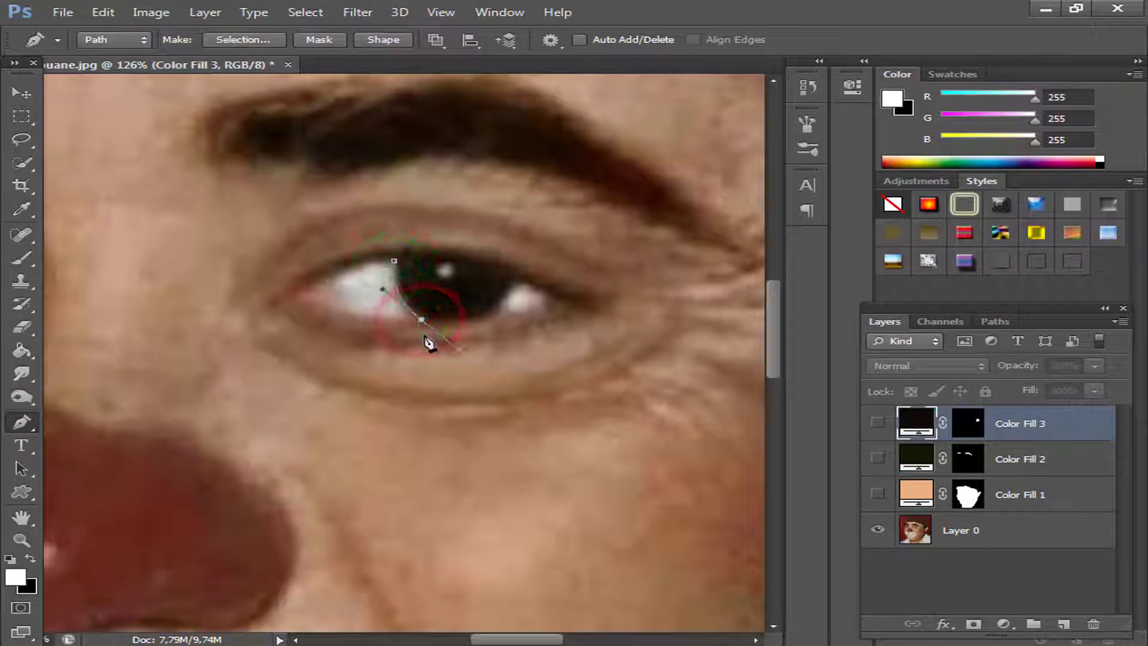
drag(422, 319, 421, 318)
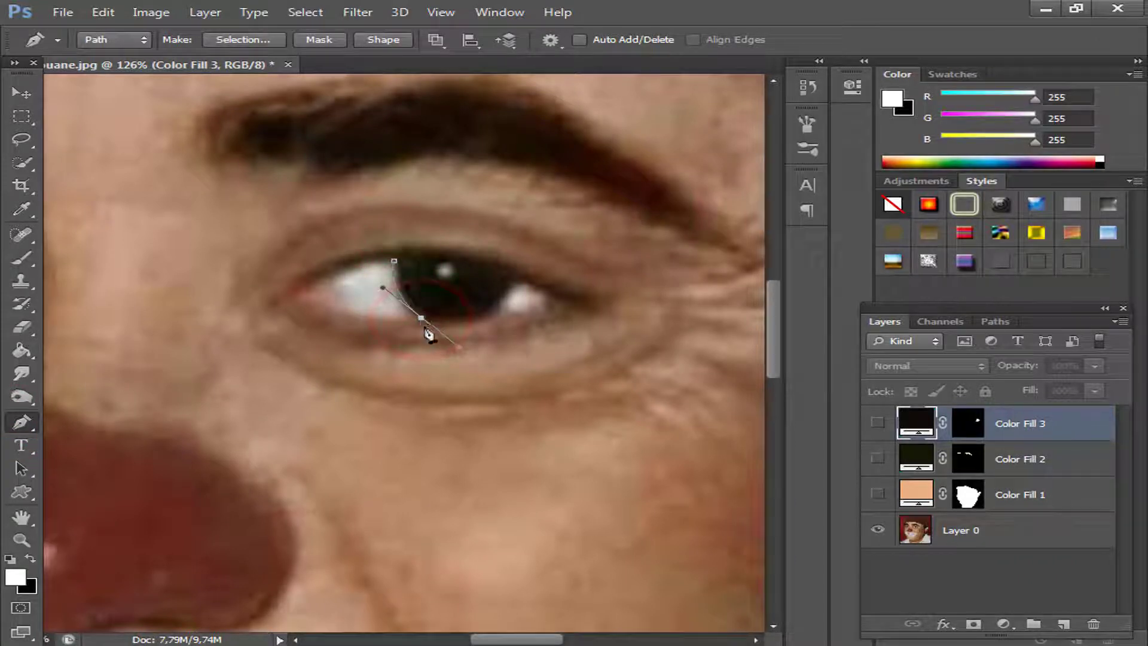
click(491, 314)
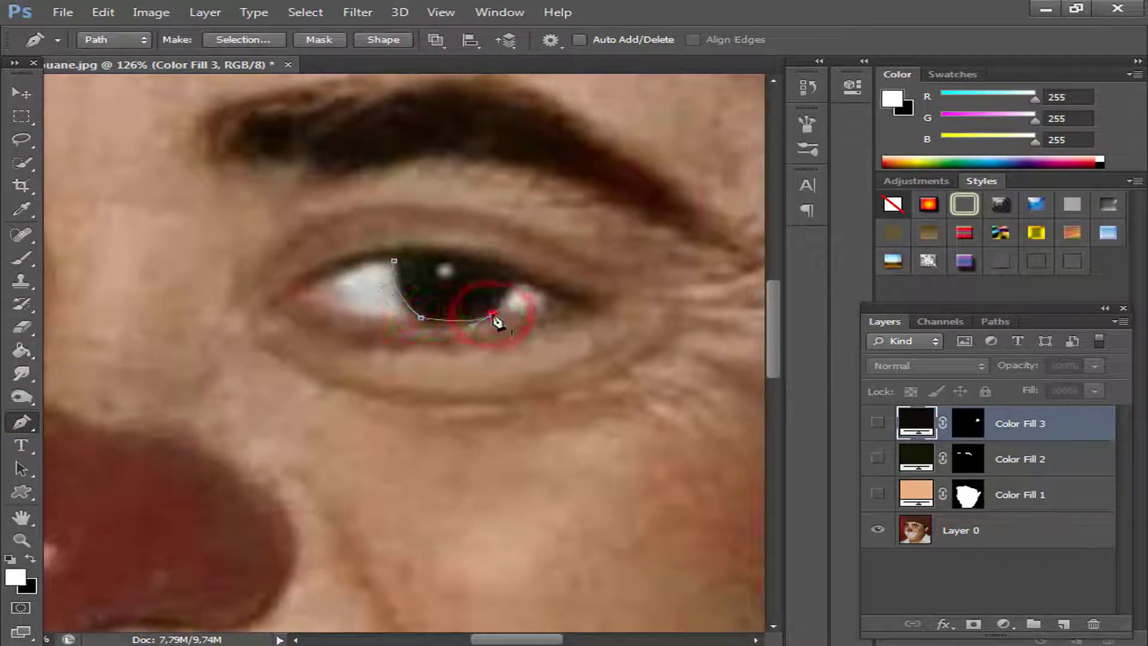
click(518, 283)
click(489, 265)
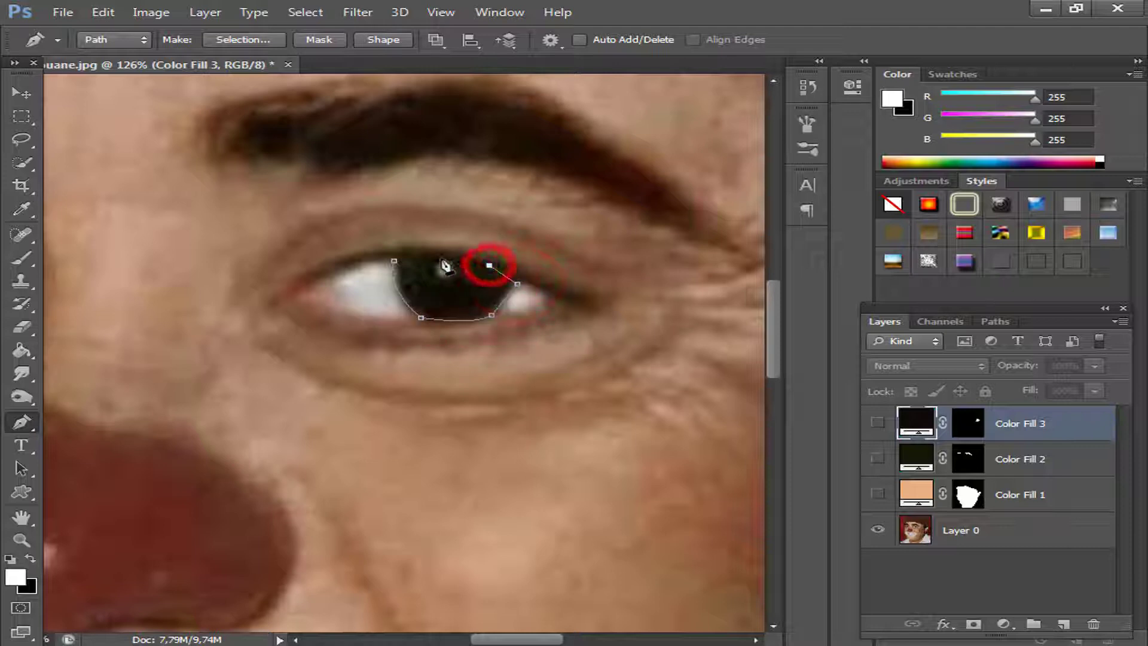
click(433, 257)
click(393, 261)
Convert the iris path to a selection and fill it with a dark Solid Color layer.
right_click(445, 237)
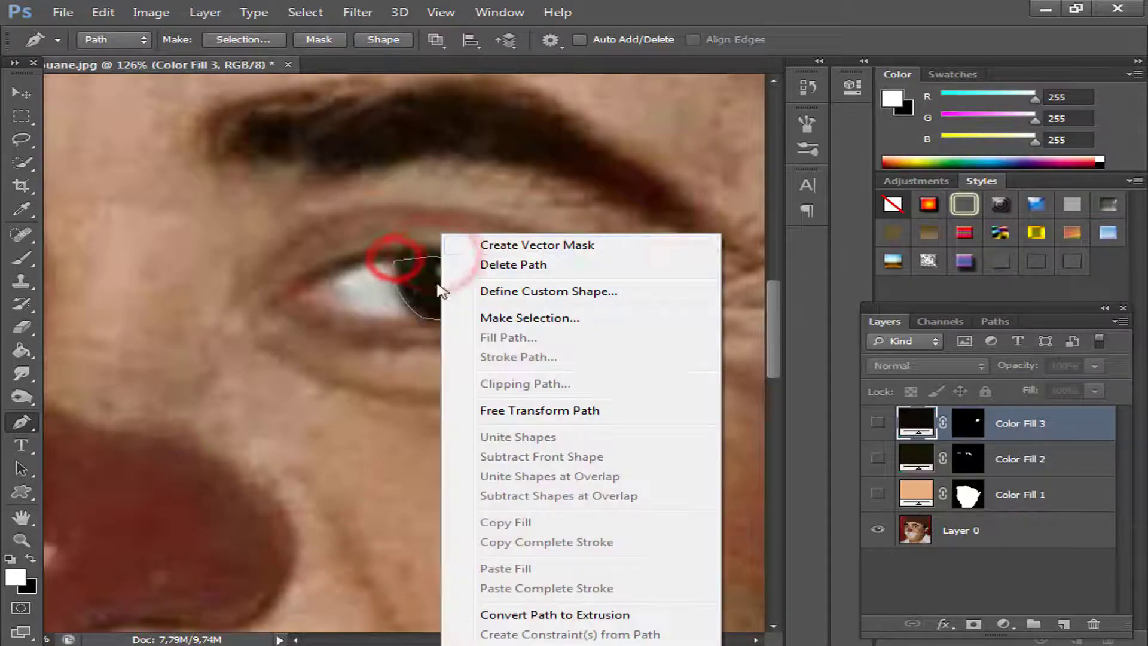
click(517, 322)
click(691, 189)
click(1005, 624)
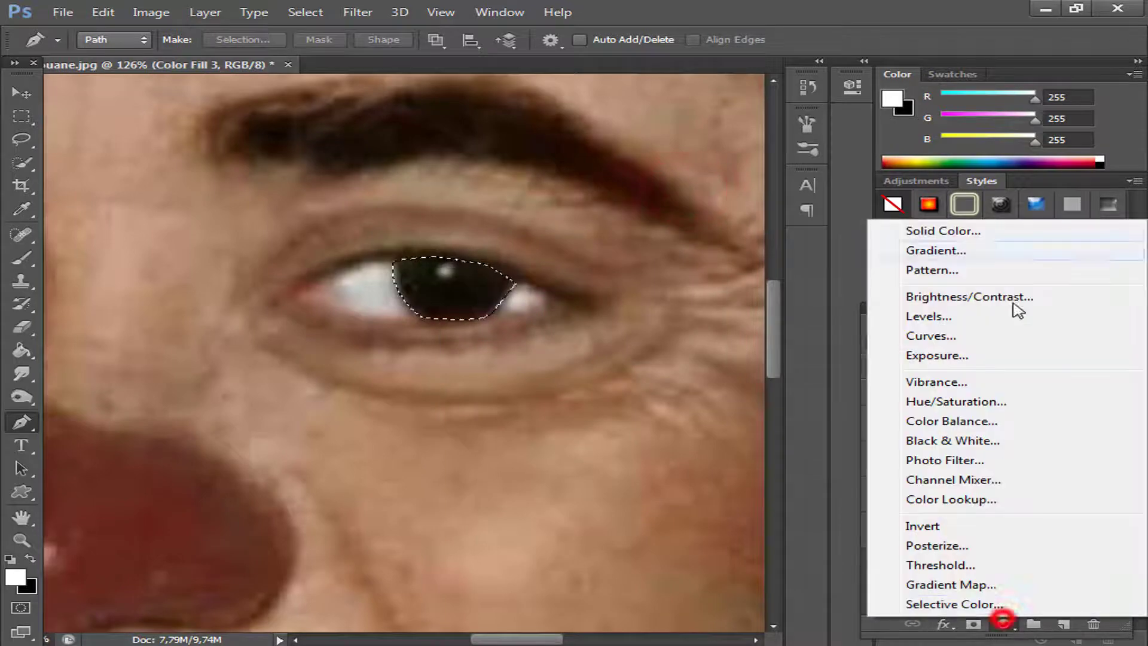
click(954, 228)
drag(399, 321, 404, 186)
drag(514, 381, 497, 159)
drag(481, 404, 466, 229)
Trace a closed Pen tool path around the dark iris of the eye on the photo's left side.
click(284, 282)
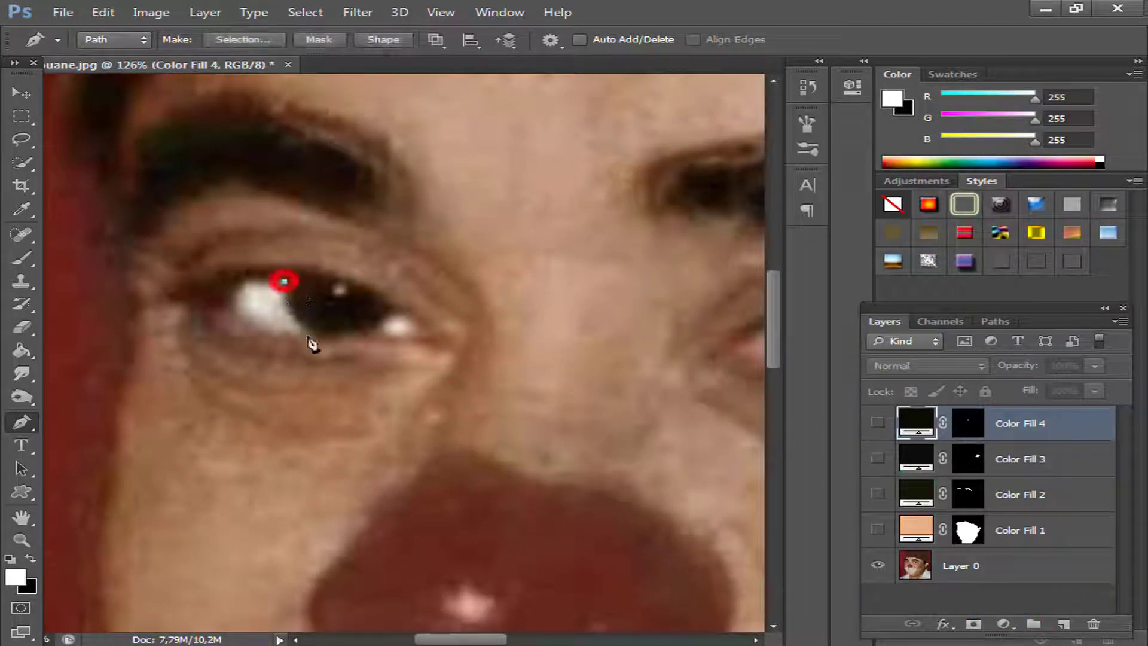
drag(314, 337, 342, 351)
click(369, 337)
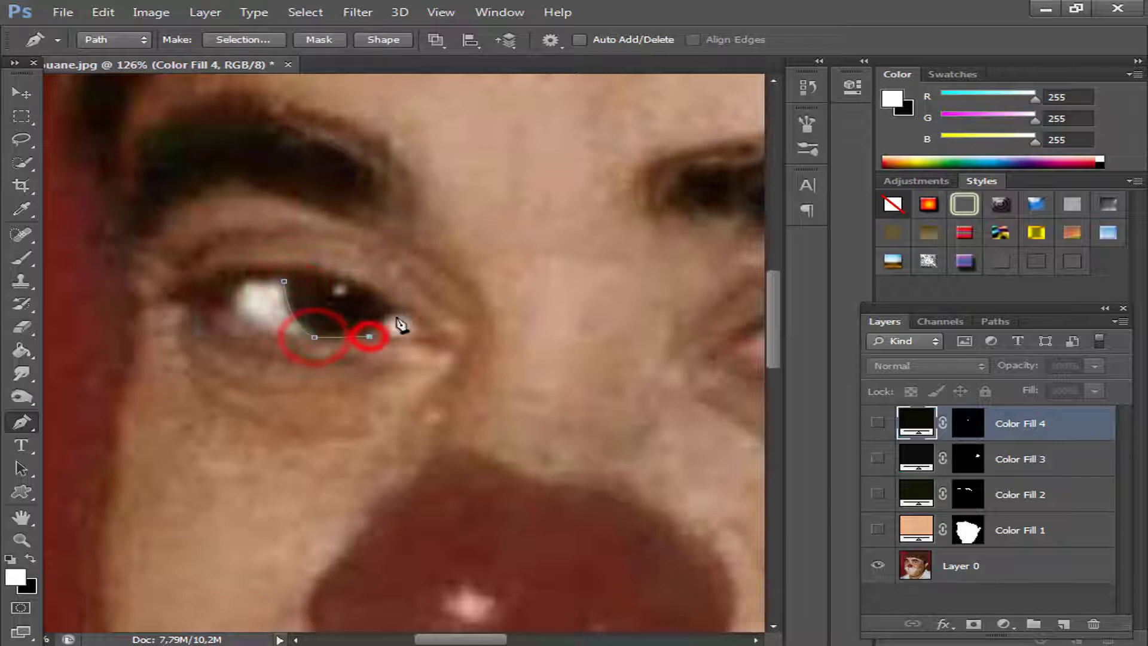
click(397, 310)
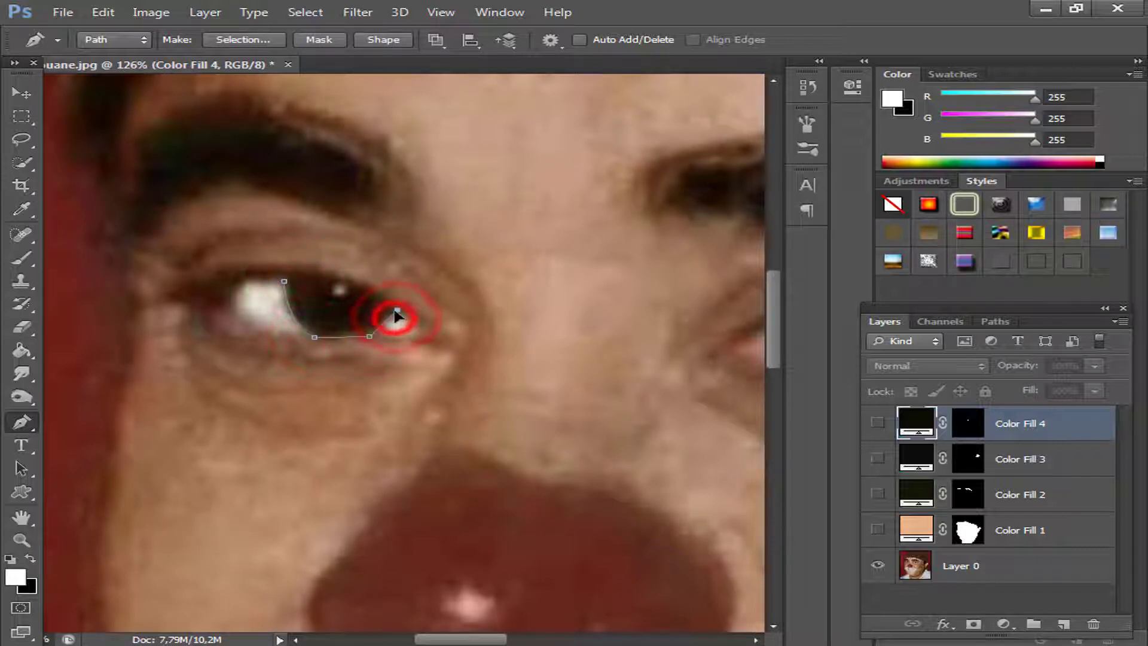
alt+click(348, 281)
drag(284, 281, 272, 292)
Convert the second iris path to a selection with feather radius 0 and fill it with a white ffffff Solid Color layer.
right_click(320, 307)
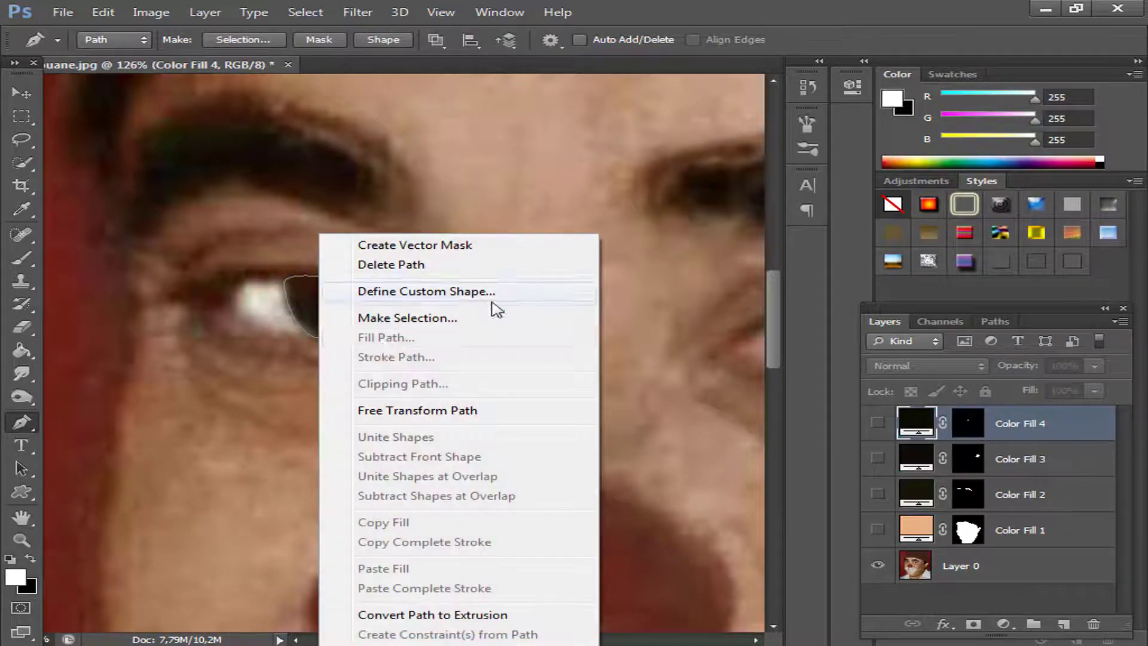
click(386, 320)
click(660, 186)
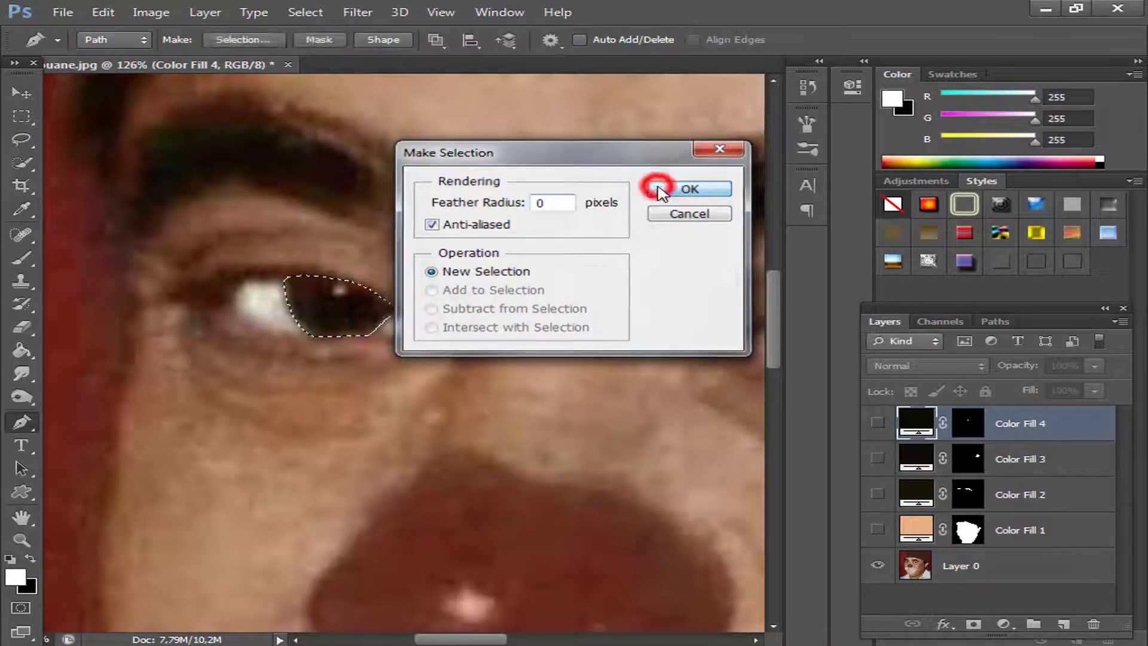
click(1003, 626)
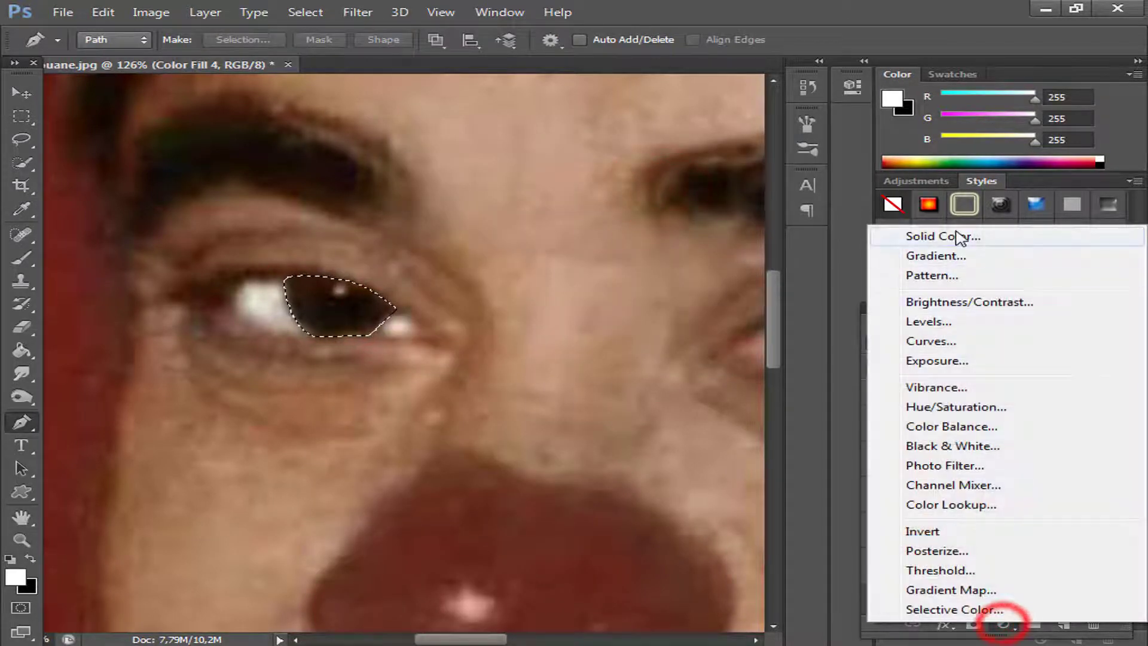
click(962, 236)
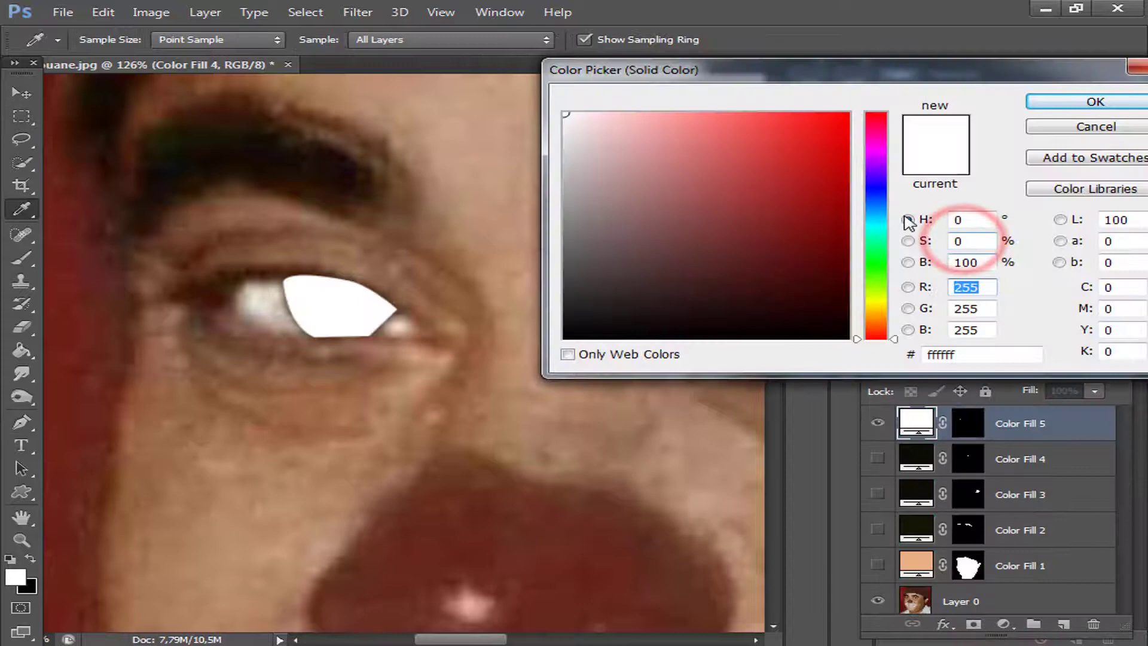
click(1076, 102)
key(p)
Hide the second iris fill layer, recolour it with the dark tone sampled from the pupil, and check the shape over the photo.
click(877, 424)
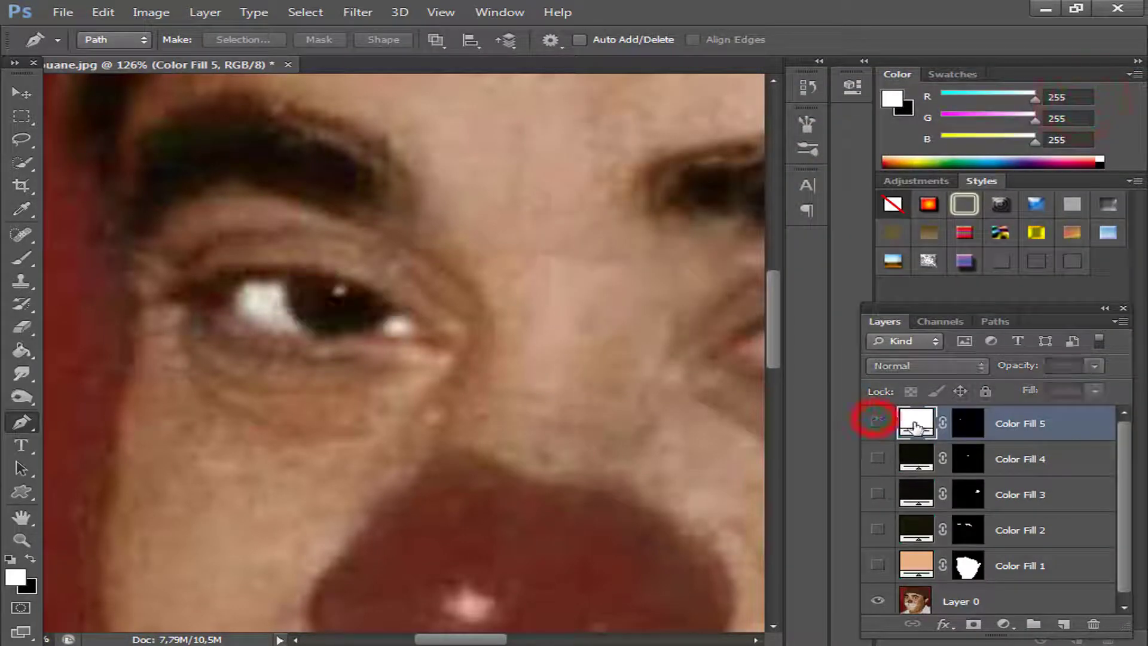
double_click(916, 424)
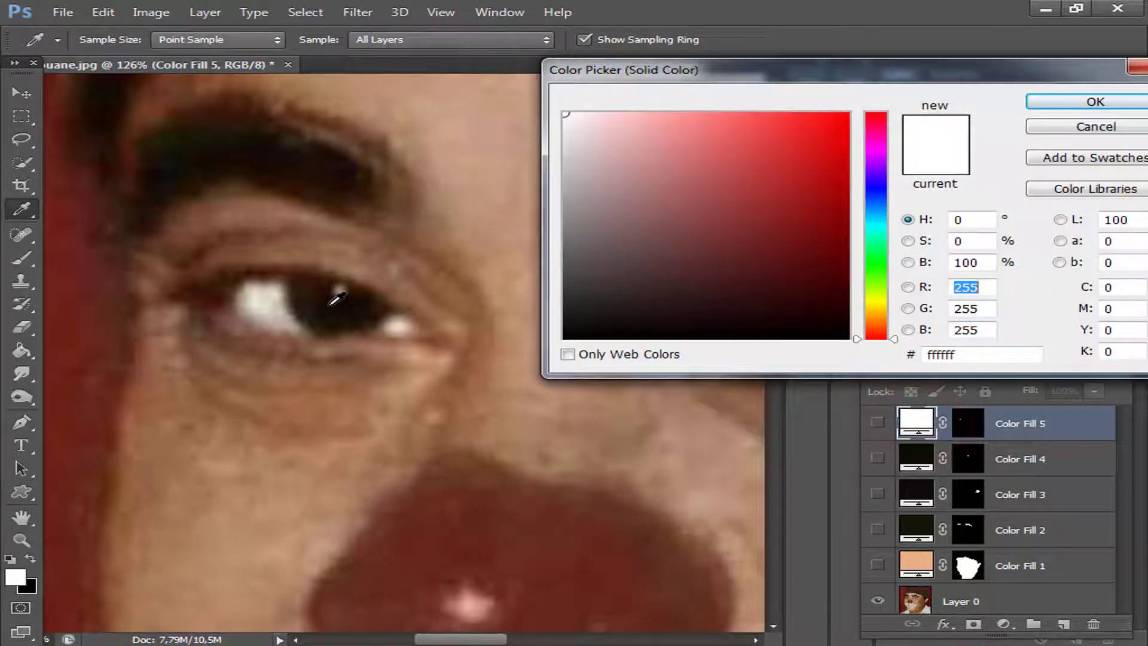
click(330, 304)
click(1098, 103)
key(p)
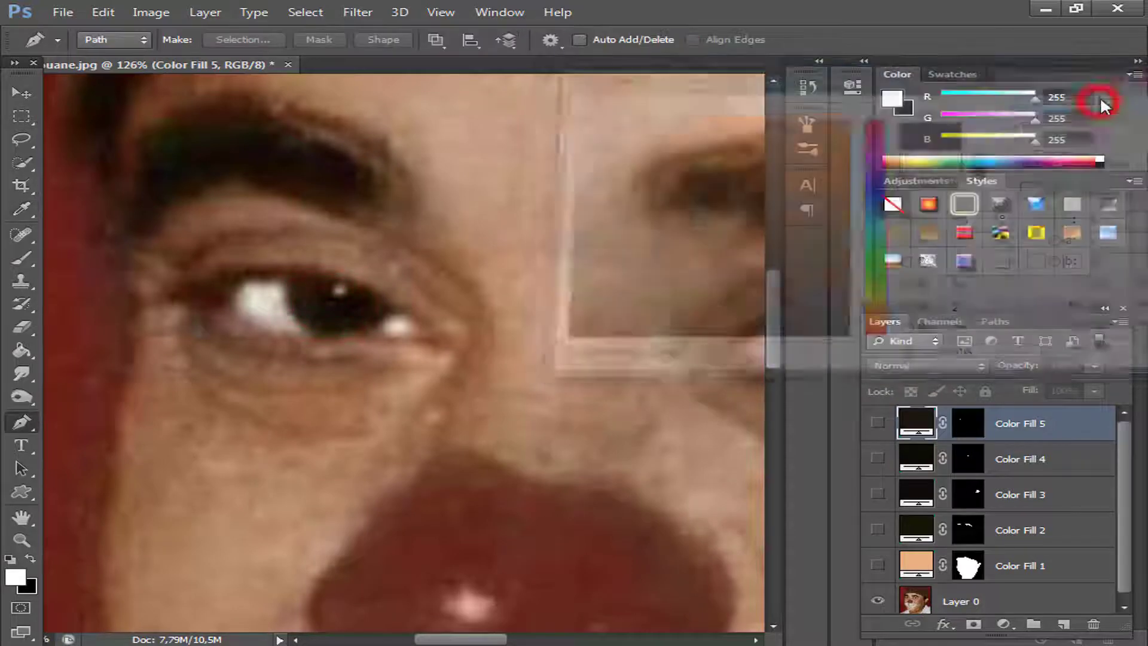
click(877, 423)
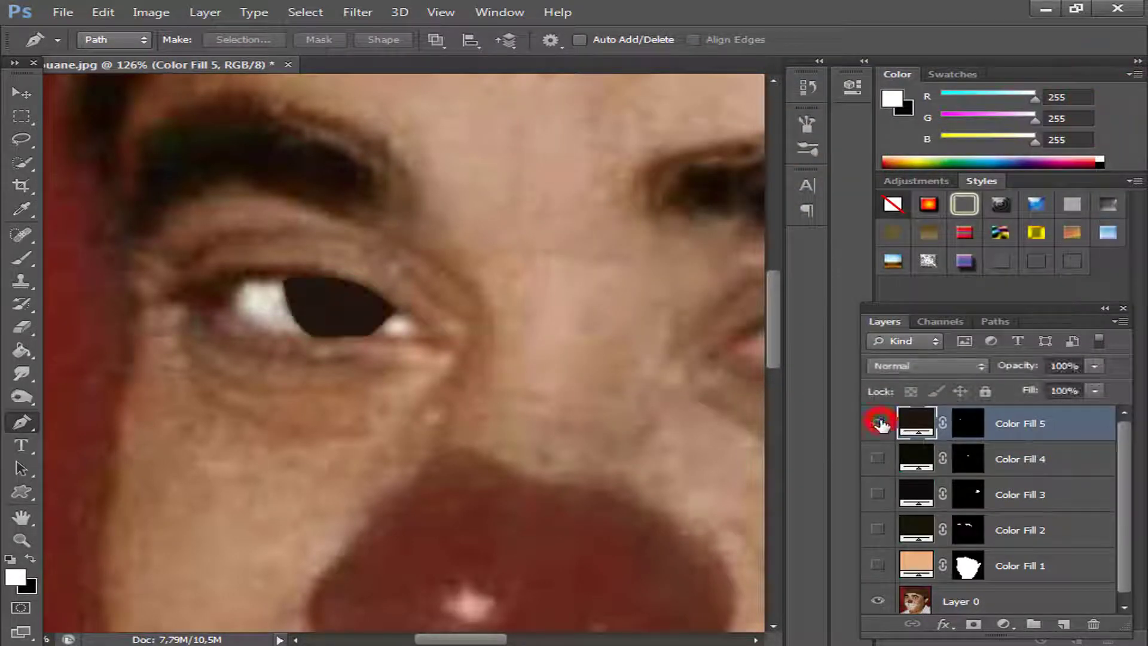
click(878, 423)
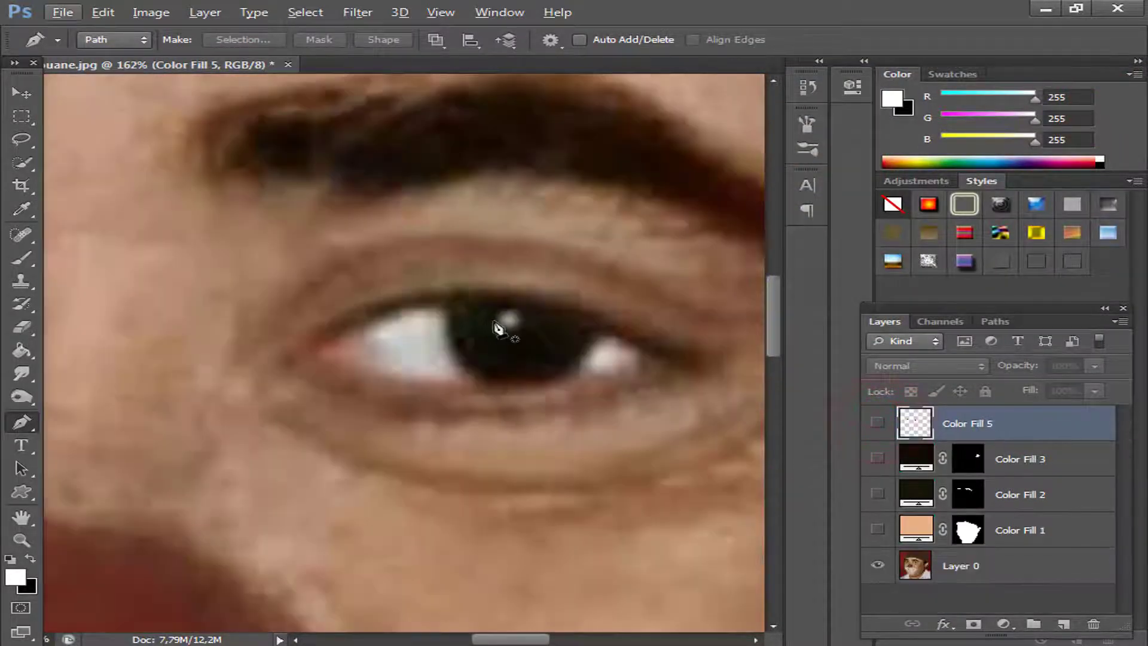
Trace the small light reflection in the pupil of the eye on the photo's right side with the Pen tool.
click(497, 318)
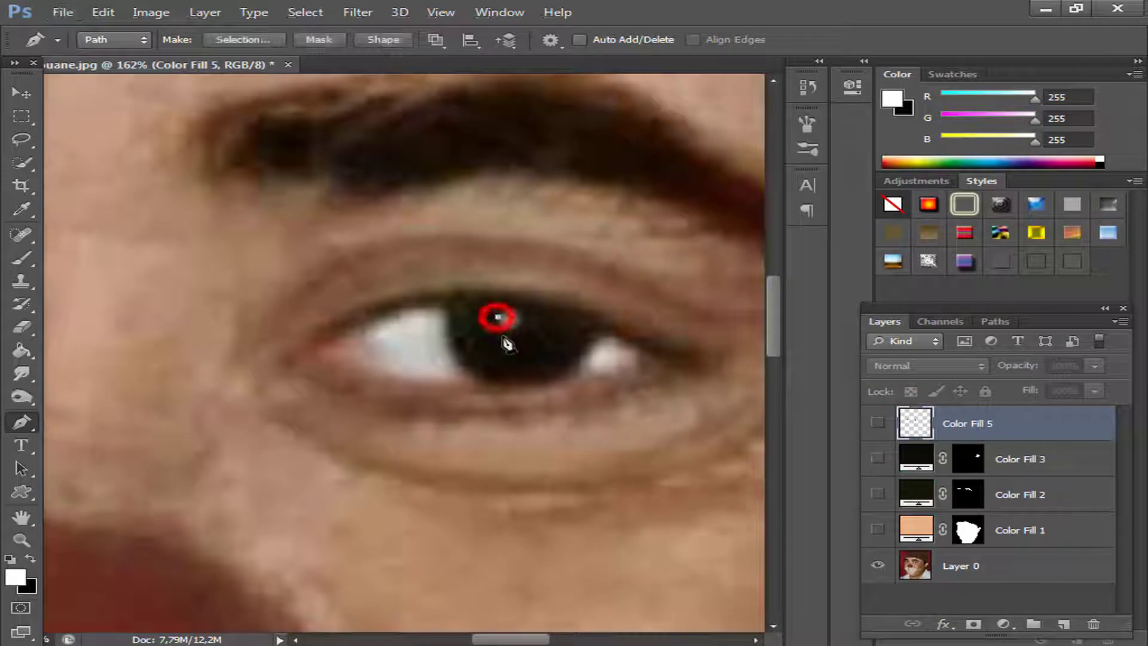
drag(522, 326, 470, 335)
alt+click(521, 326)
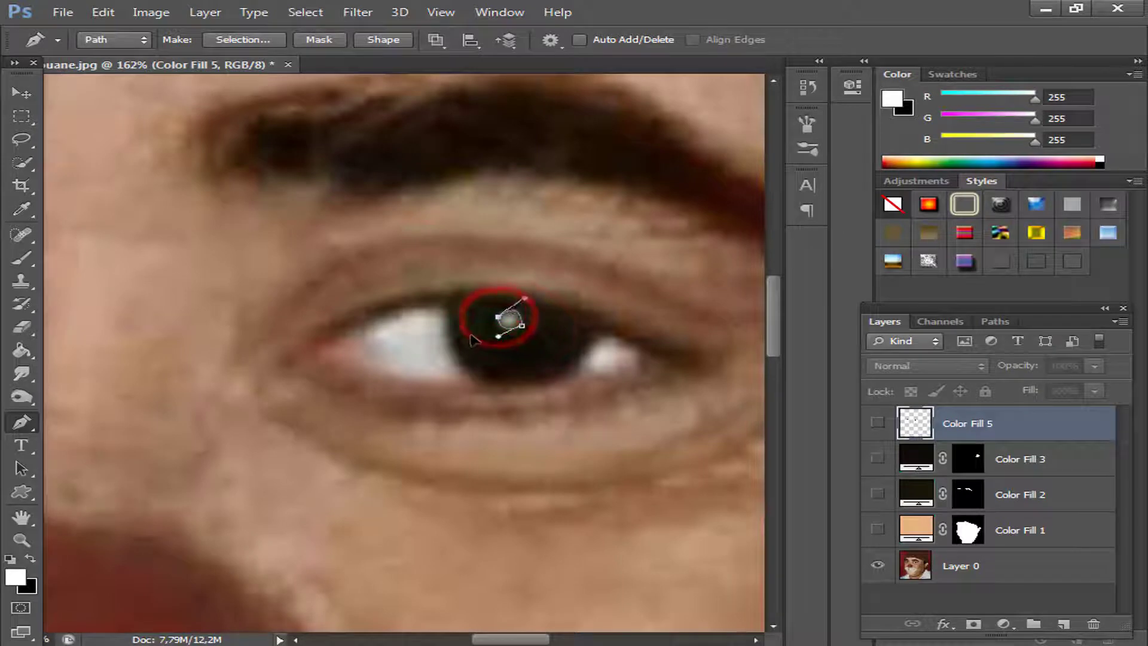
Trace a closed, roughly round Pen tool path around the light reflection in the other eye's pupil.
click(281, 486)
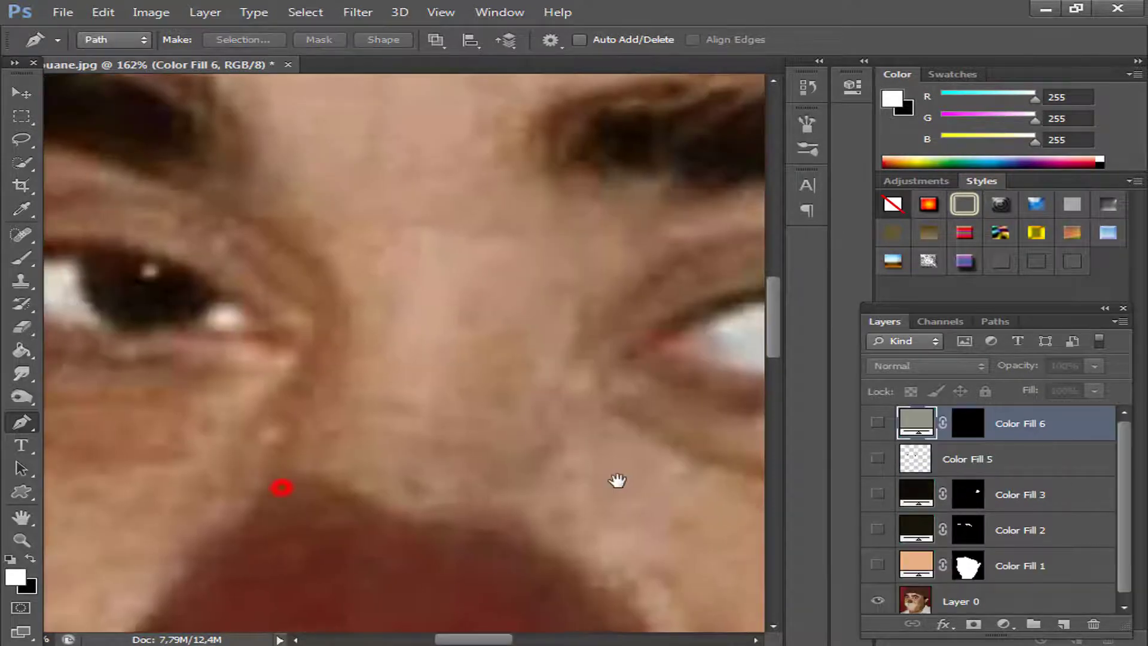
click(423, 441)
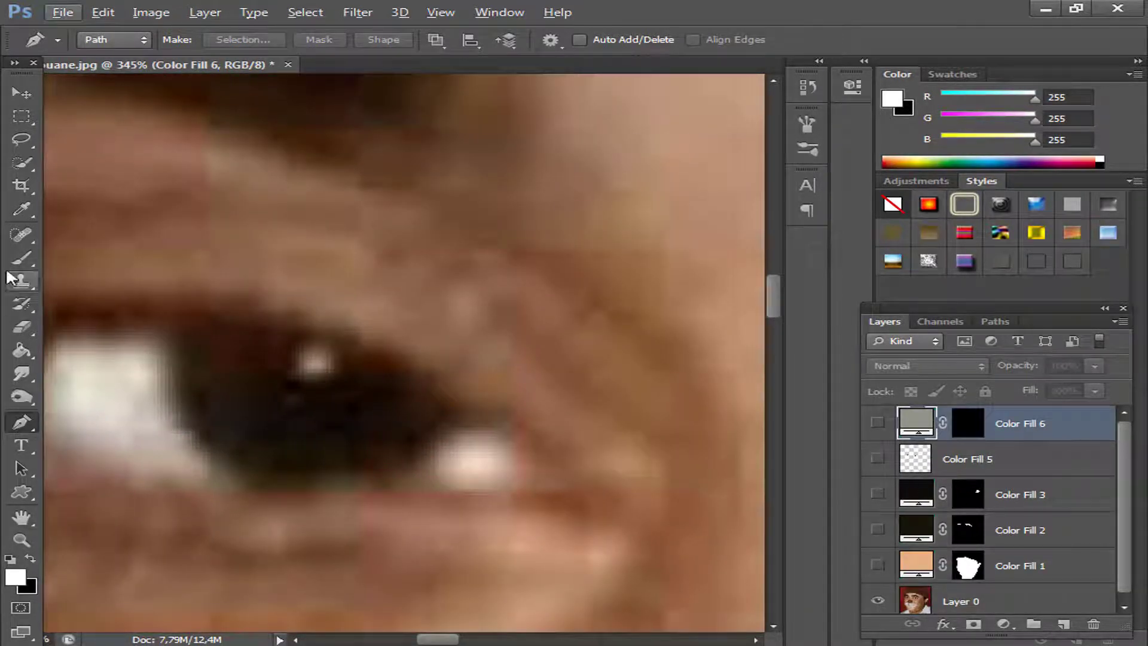
click(297, 349)
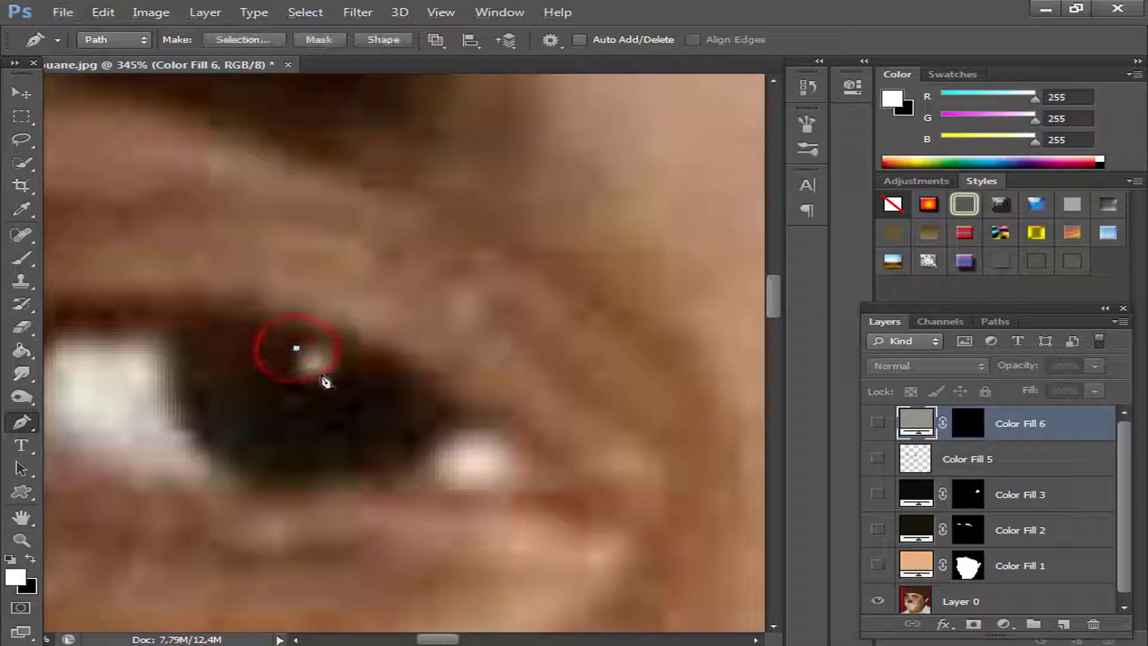
drag(331, 377, 327, 381)
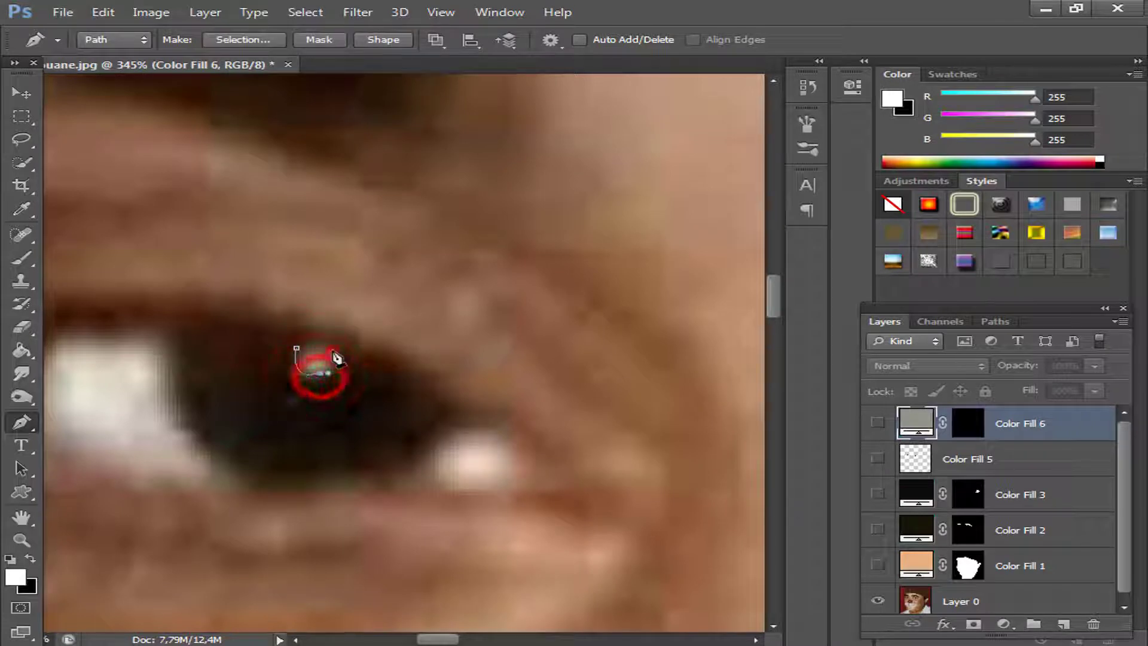
click(326, 348)
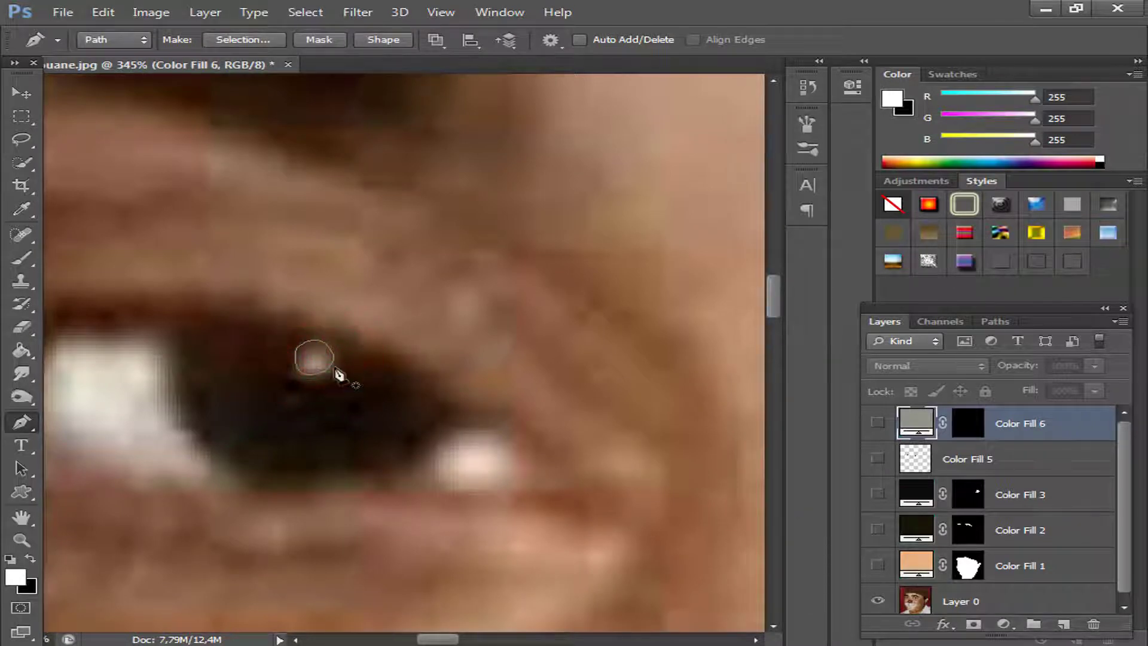
Convert the reflection path to a selection and fill it with a white ffffff Solid Color layer.
right_click(318, 376)
click(372, 319)
click(664, 186)
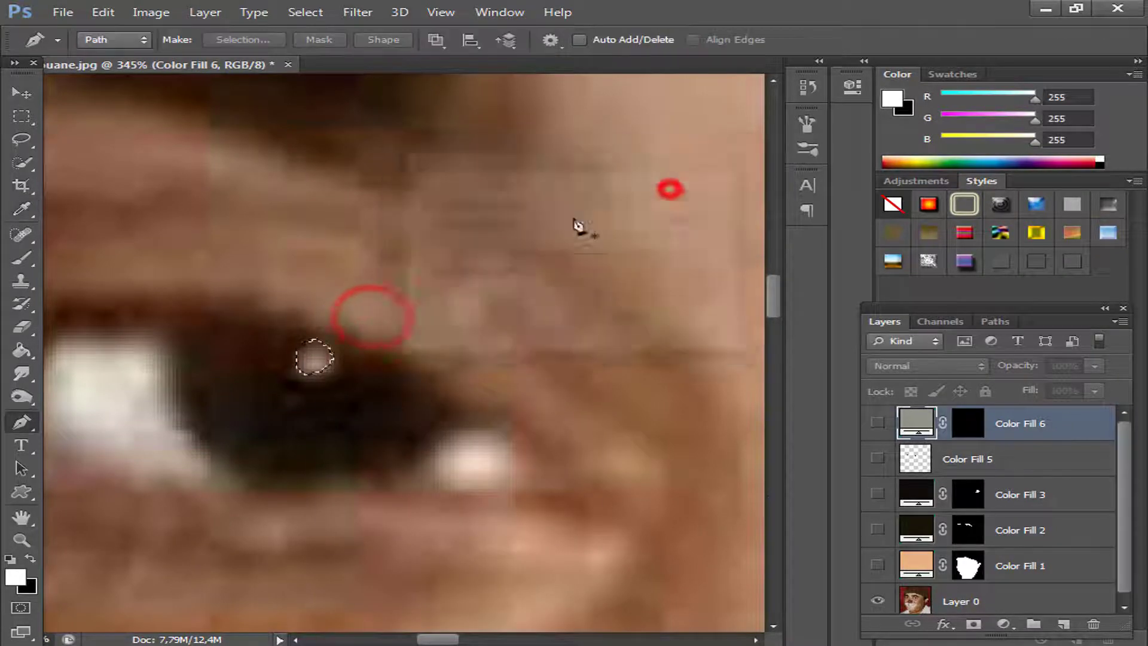
click(1004, 625)
click(943, 233)
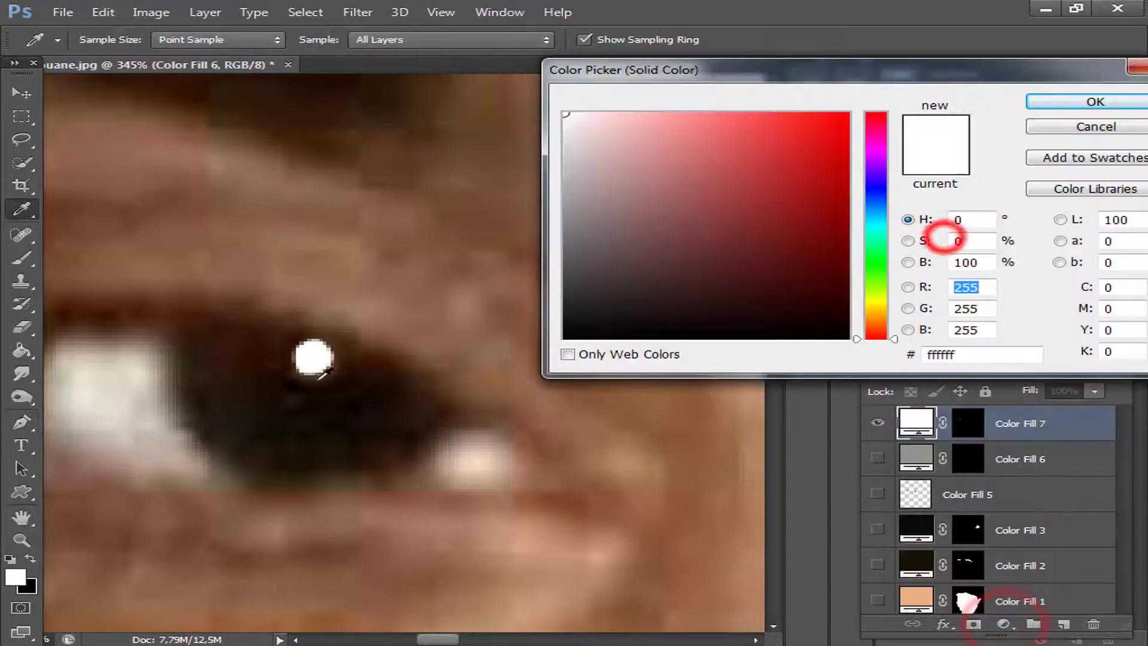
click(1076, 99)
Hide the new reflection fill layer, recolour it to a78c7b sampled from the reflection, and check the shape over the photo.
click(877, 423)
double_click(916, 422)
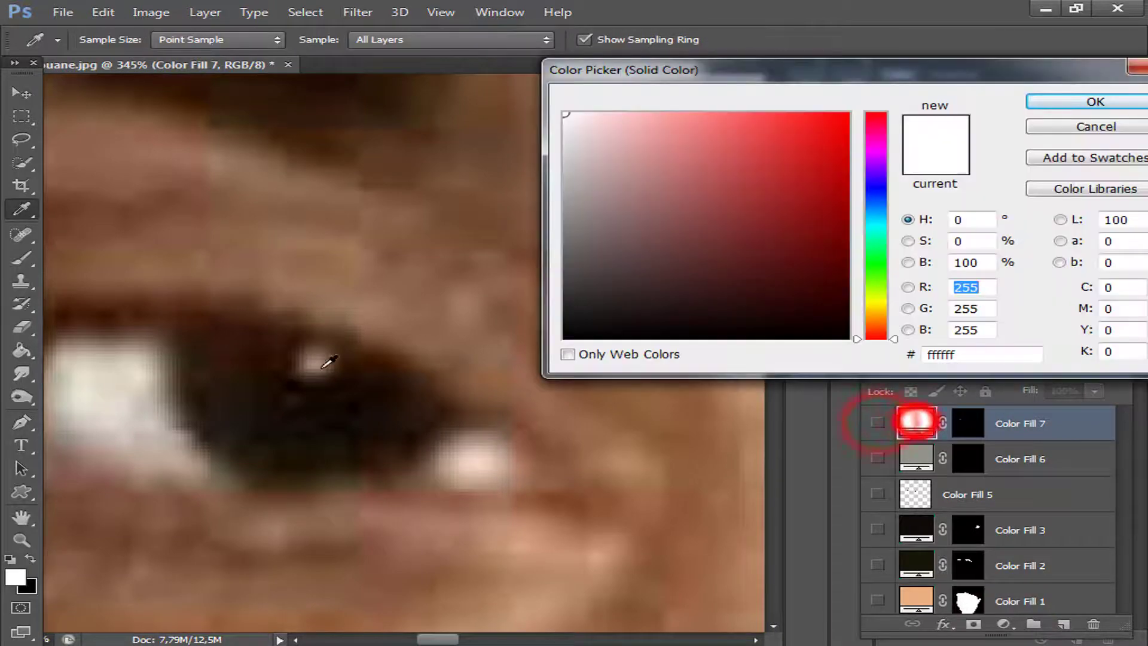
click(315, 363)
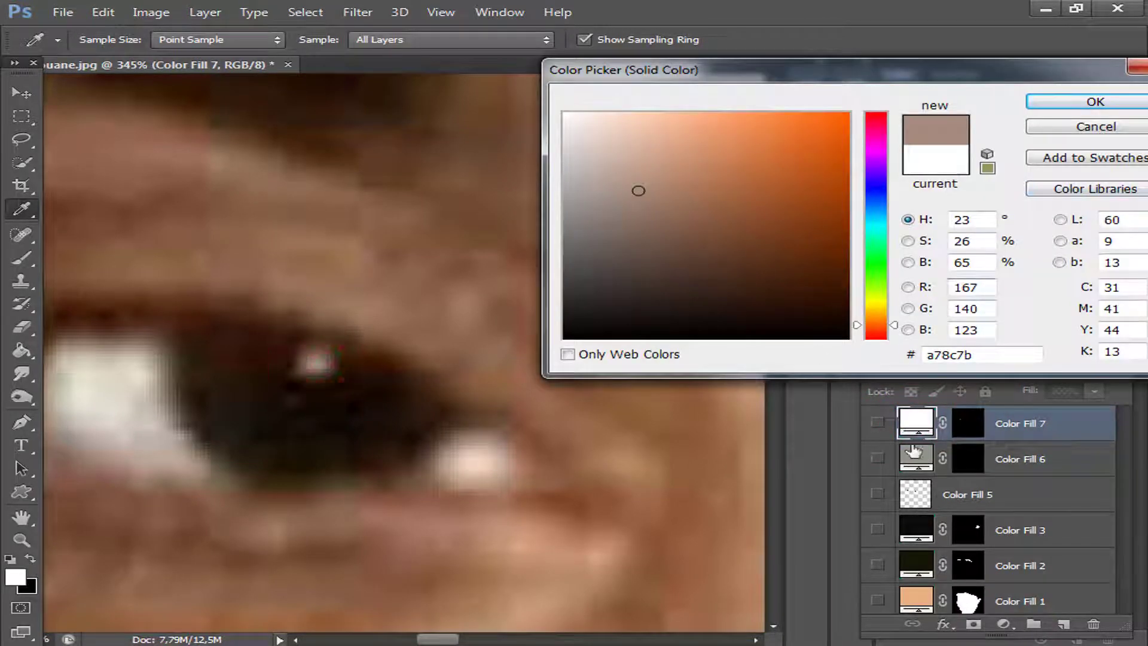
click(312, 364)
click(311, 363)
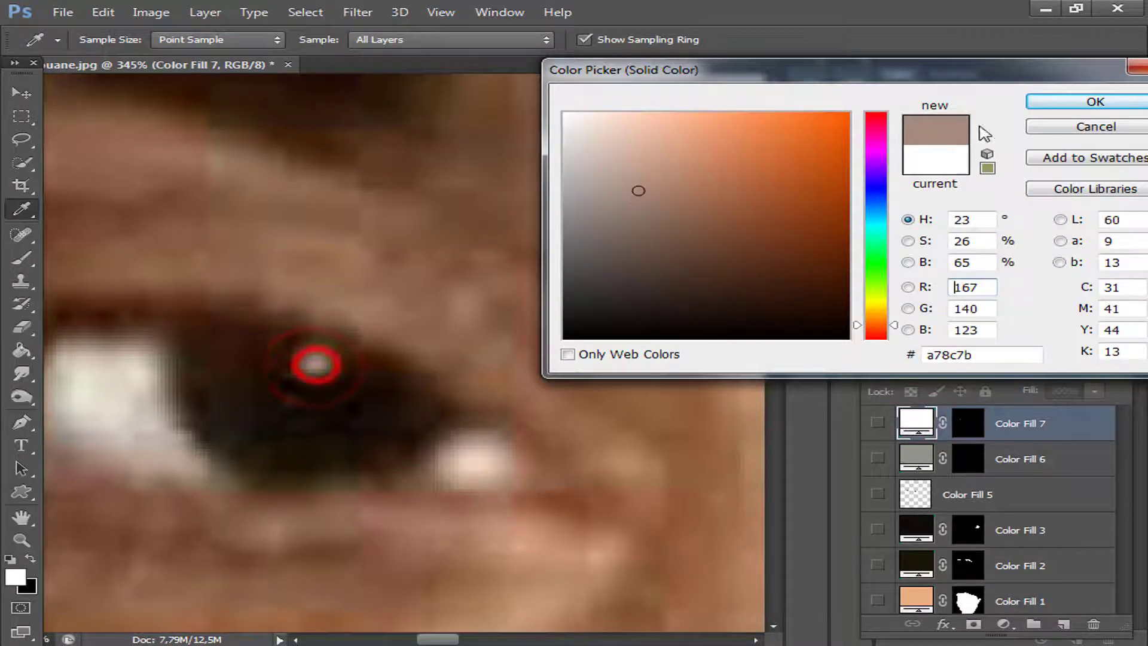
click(1060, 101)
key(p)
click(878, 423)
click(877, 423)
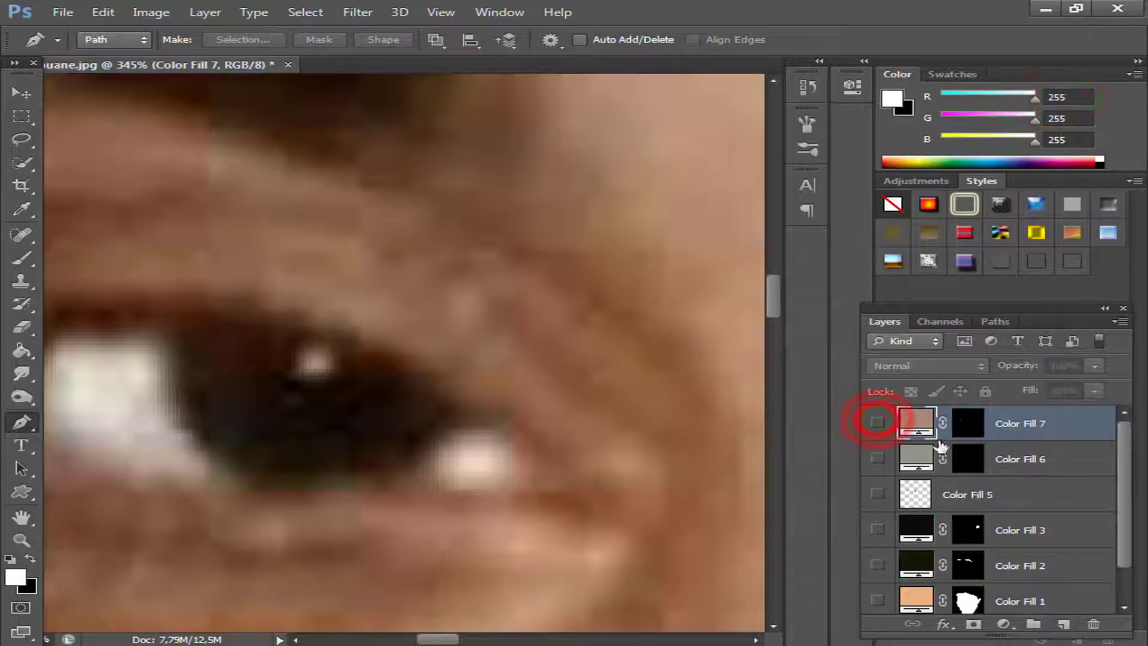
Show the iris layer and both reflection fill layers, and merge the three into a single layer.
scroll(538, 442, down, 5)
scroll(601, 458, down, 3)
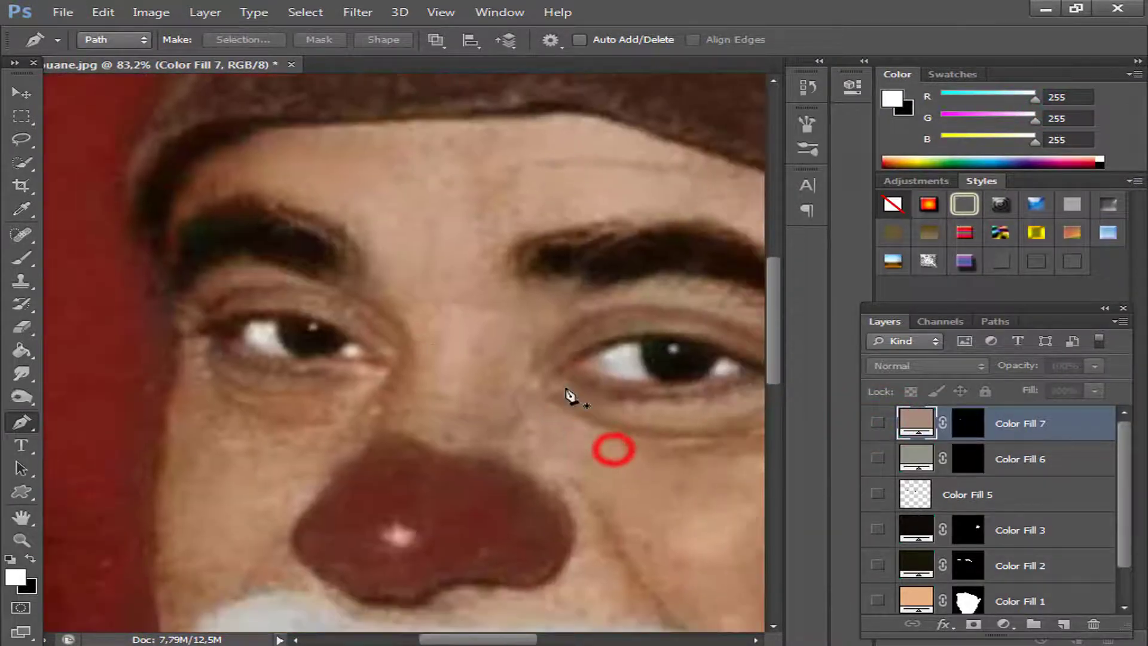
click(877, 422)
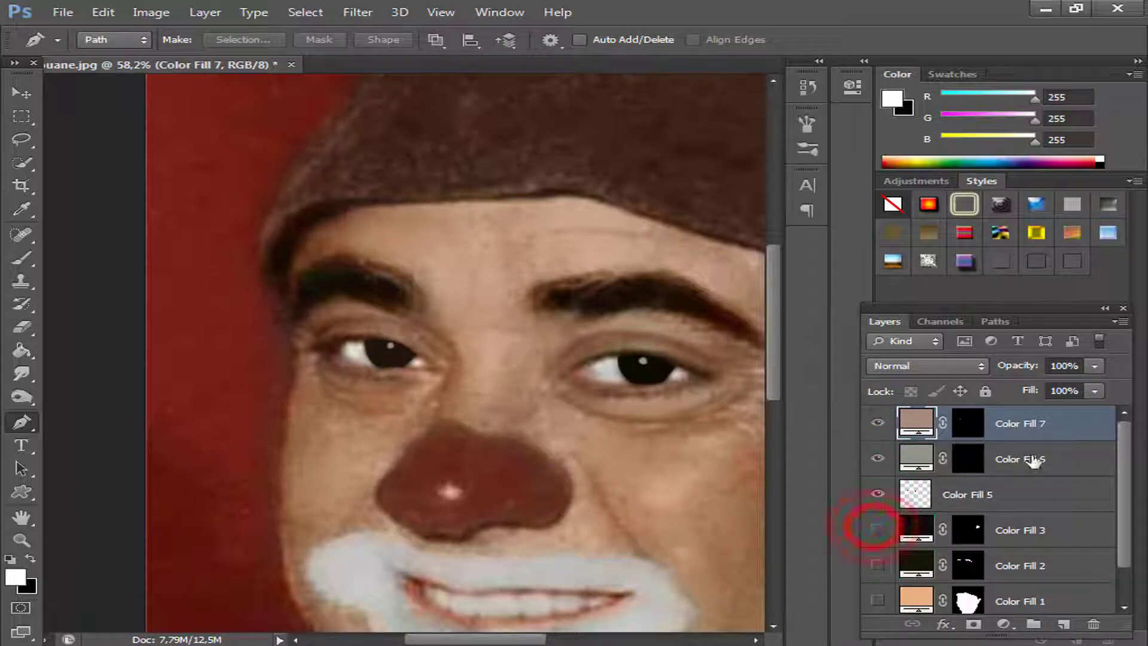
shift+click(1043, 492)
right_click(1043, 491)
click(601, 451)
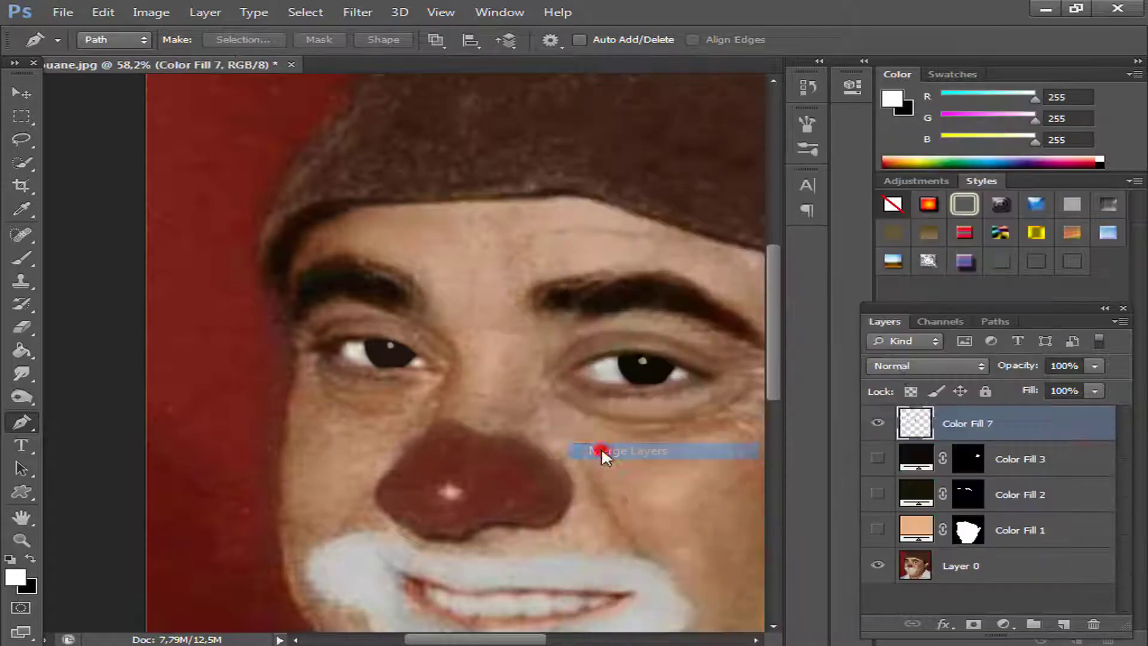
Trace a closed, thin curved Pen tool path along the upper eyelid line of the eye on the image's right side.
click(877, 424)
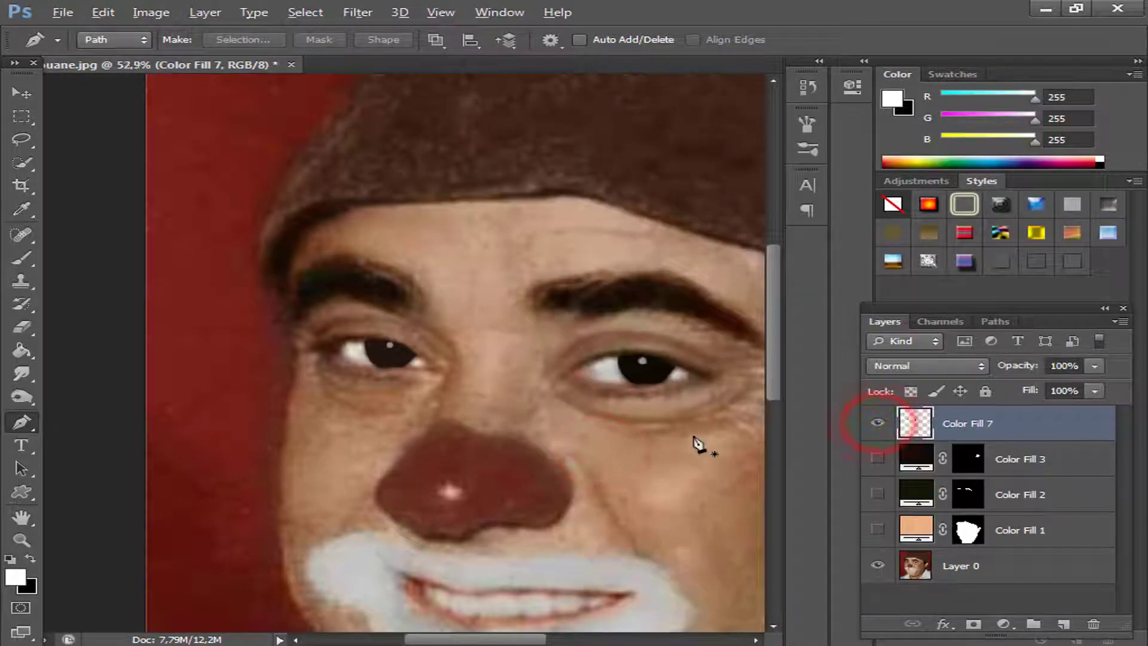
scroll(692, 439, down, 2)
scroll(601, 372, up, 3)
drag(701, 430, 473, 435)
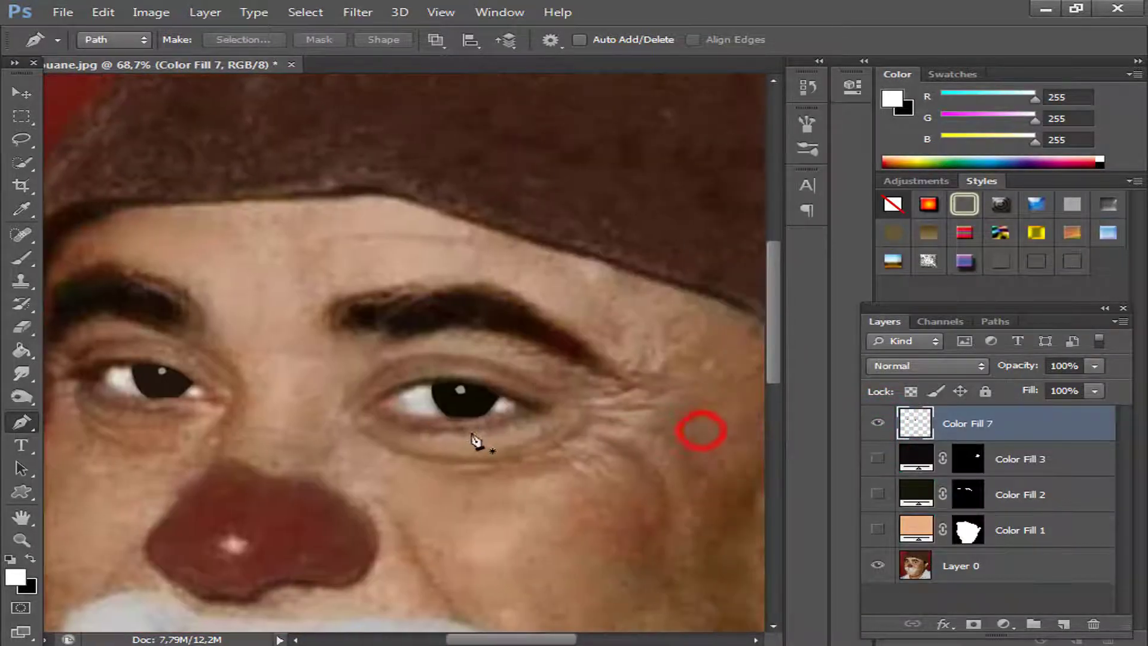
click(374, 398)
drag(486, 384, 550, 407)
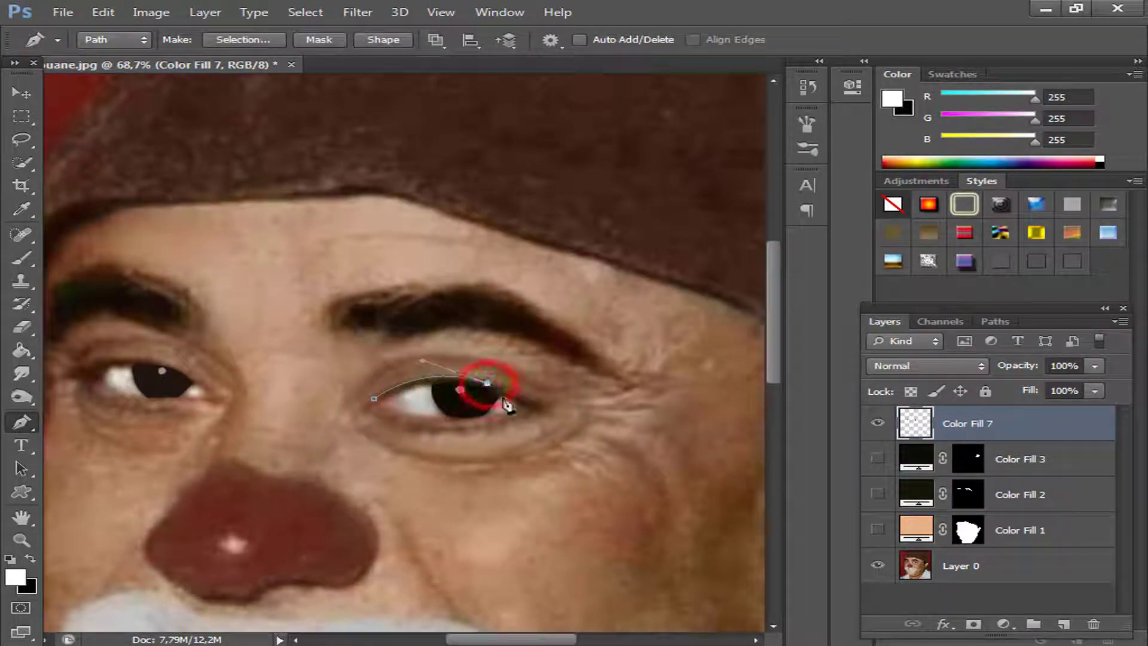
drag(545, 411, 545, 412)
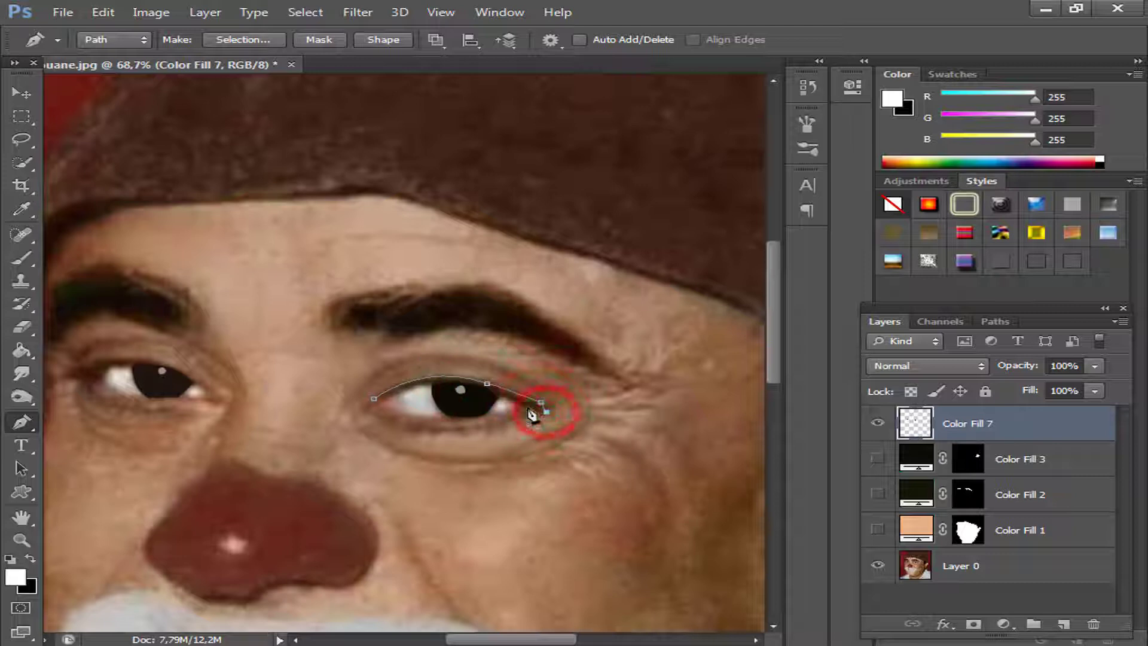
drag(386, 400, 314, 440)
click(374, 399)
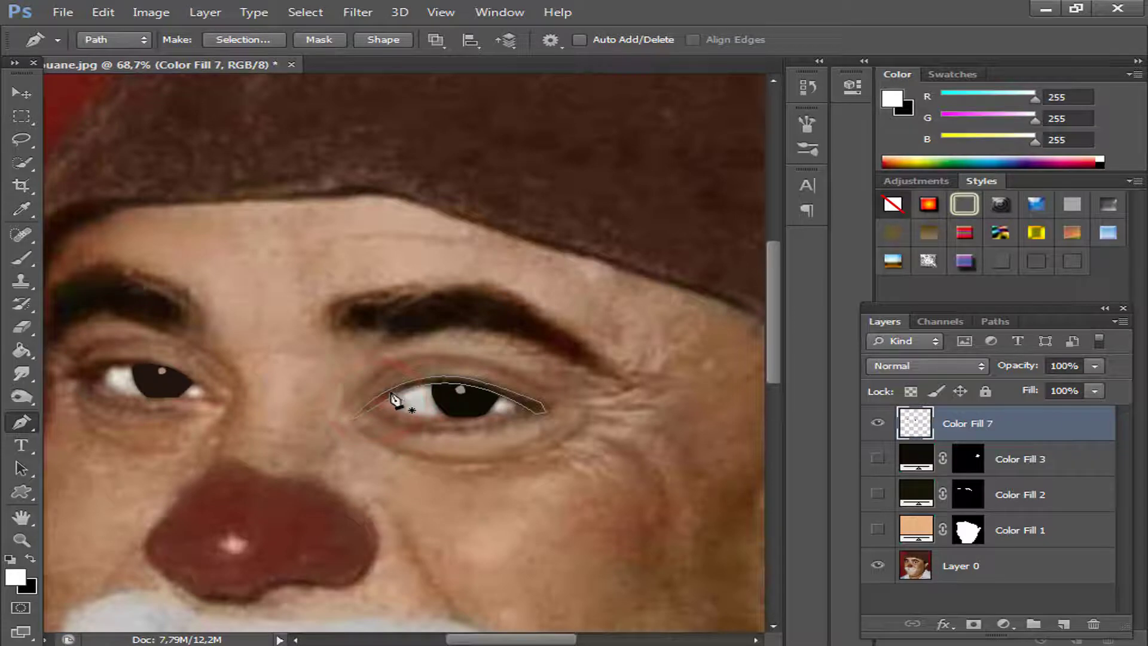
Convert the upper eyelid path to a selection.
right_click(392, 397)
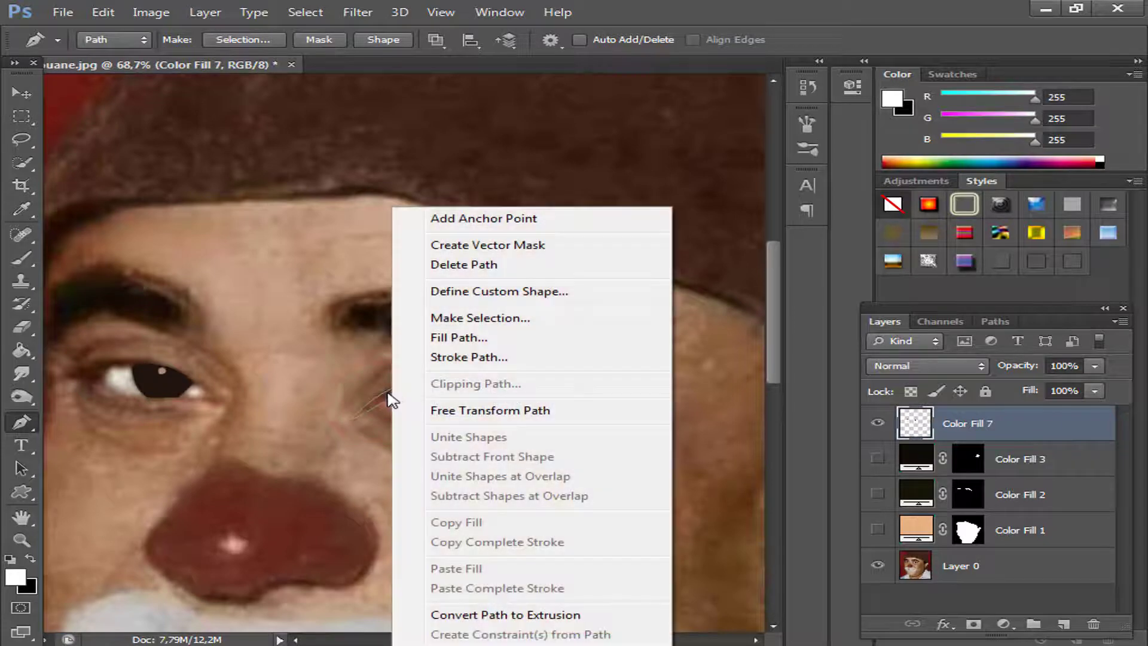
click(463, 317)
click(686, 197)
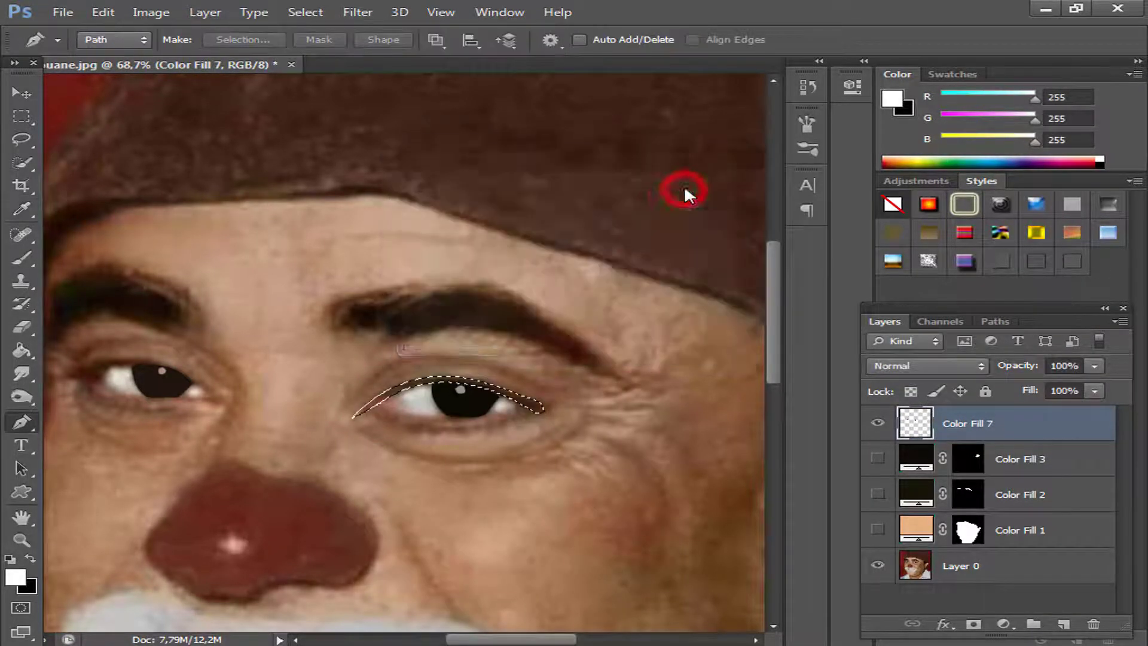
Trace a closed Pen tool path around the other eye's dark upper eyelid line and outer corner, along the edge of the eye white.
drag(110, 431, 402, 444)
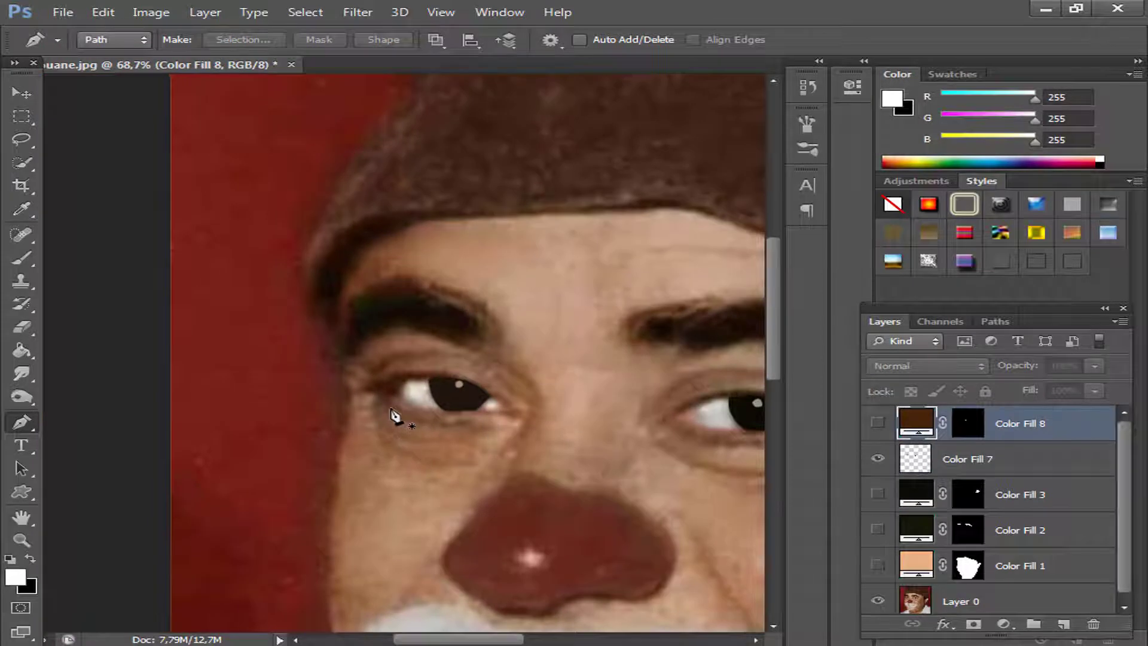
scroll(395, 415, up, 2)
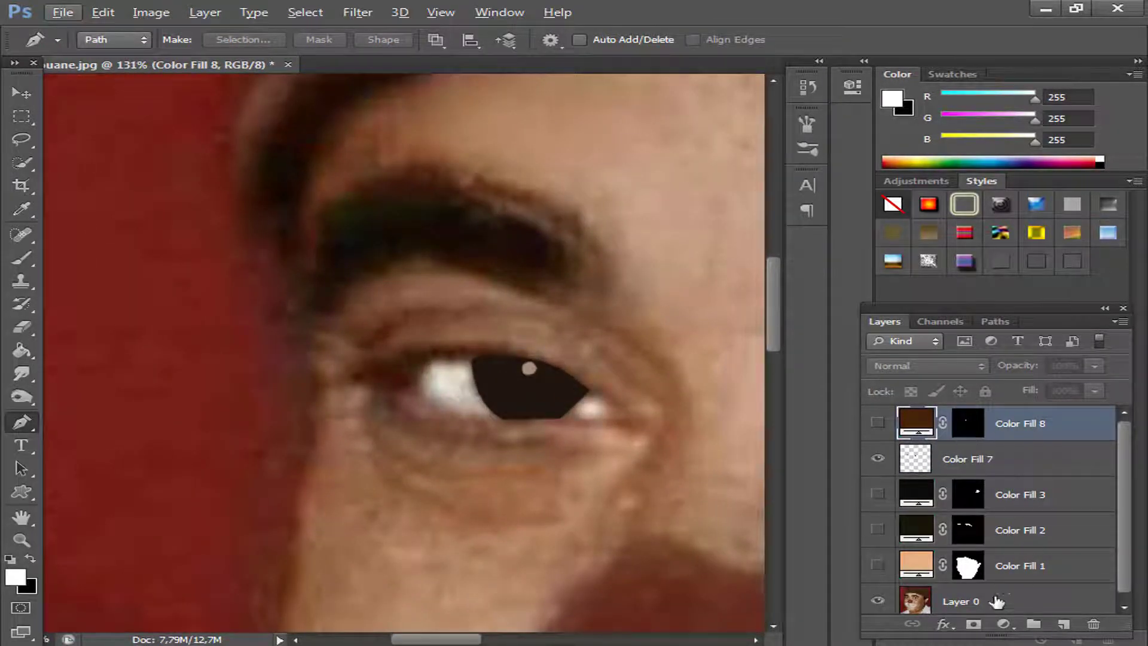
click(530, 355)
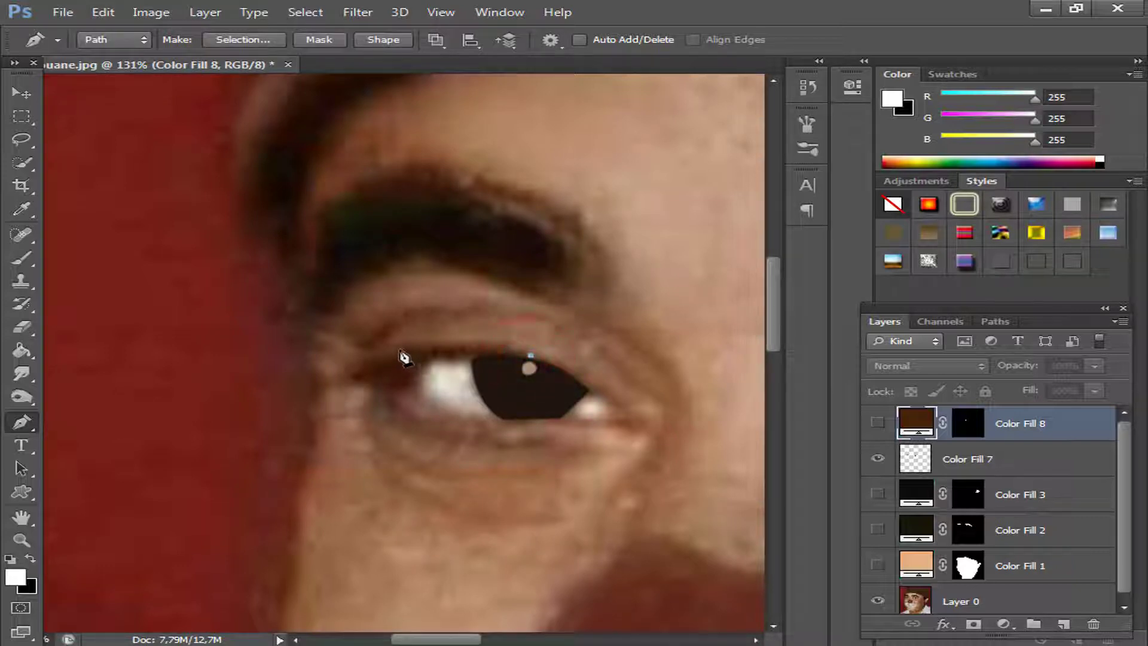
drag(379, 357, 379, 357)
alt+click(401, 347)
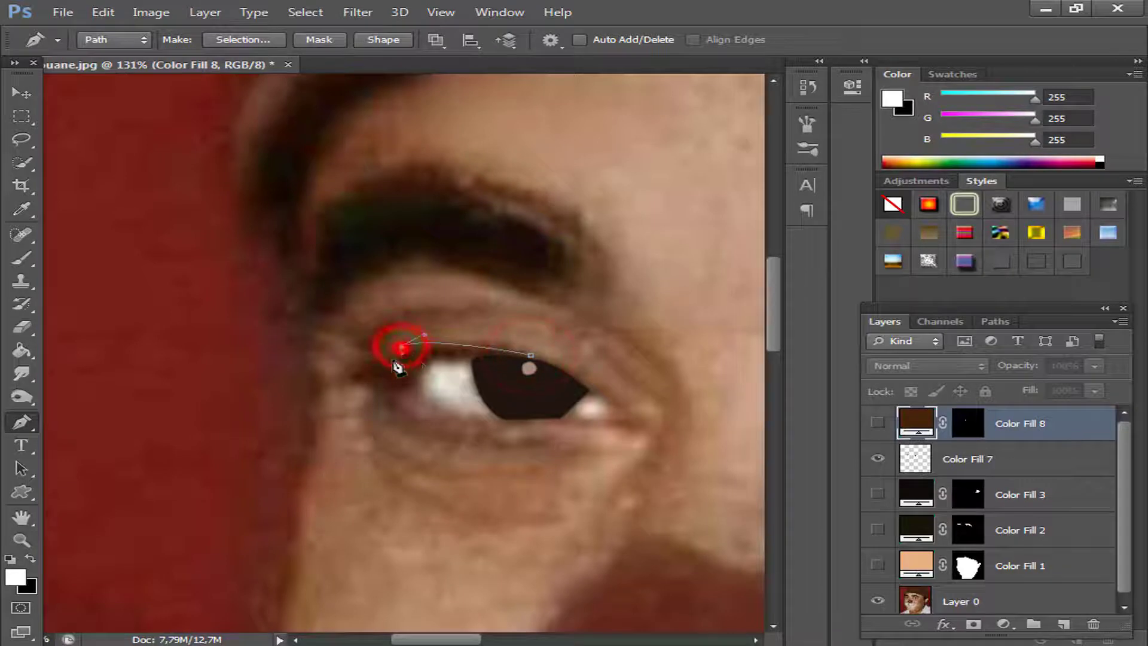
click(378, 355)
click(373, 361)
click(348, 370)
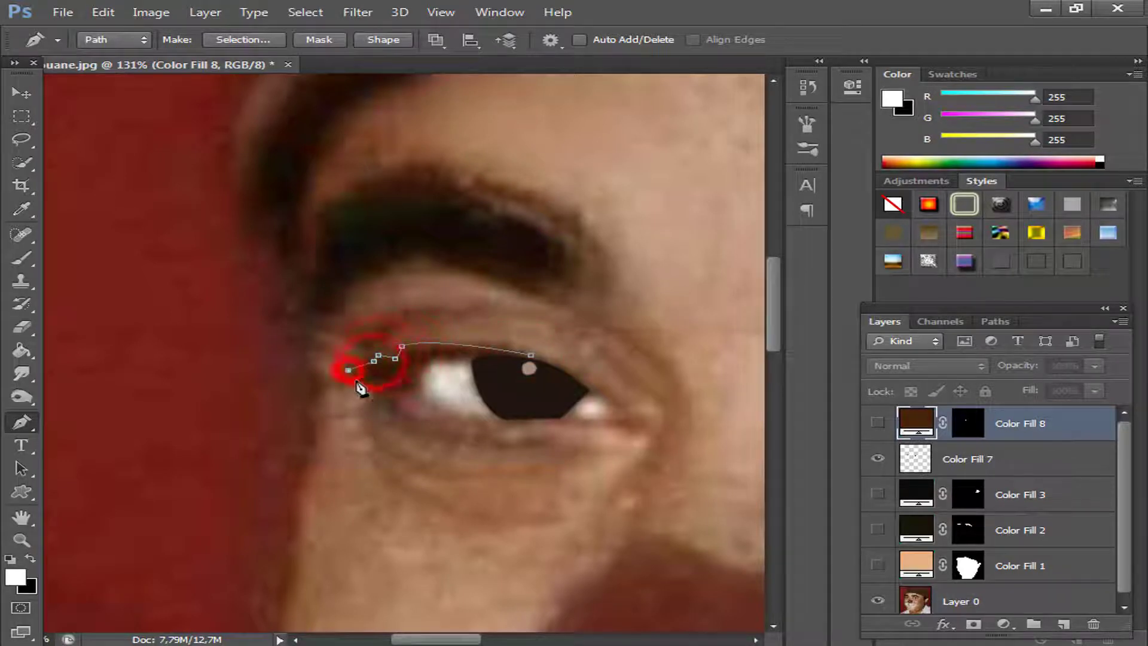
click(417, 394)
click(428, 360)
click(471, 359)
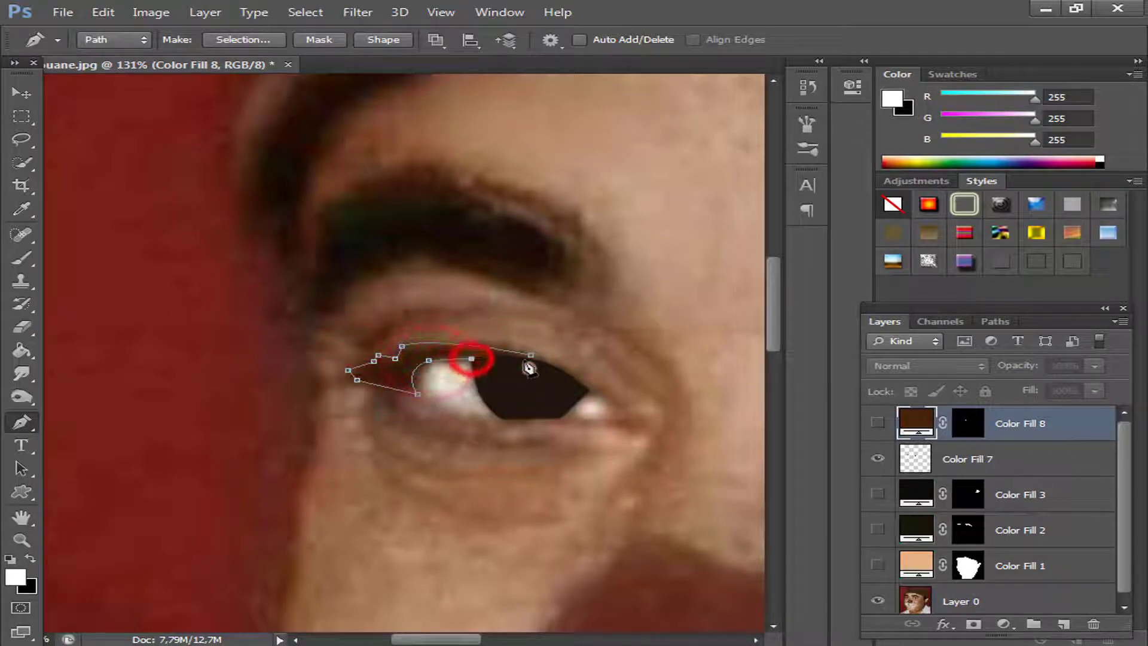
click(530, 358)
Convert the eyelid path to a selection with feather radius 0 and fill it with a white ffffff Solid Color layer.
right_click(428, 366)
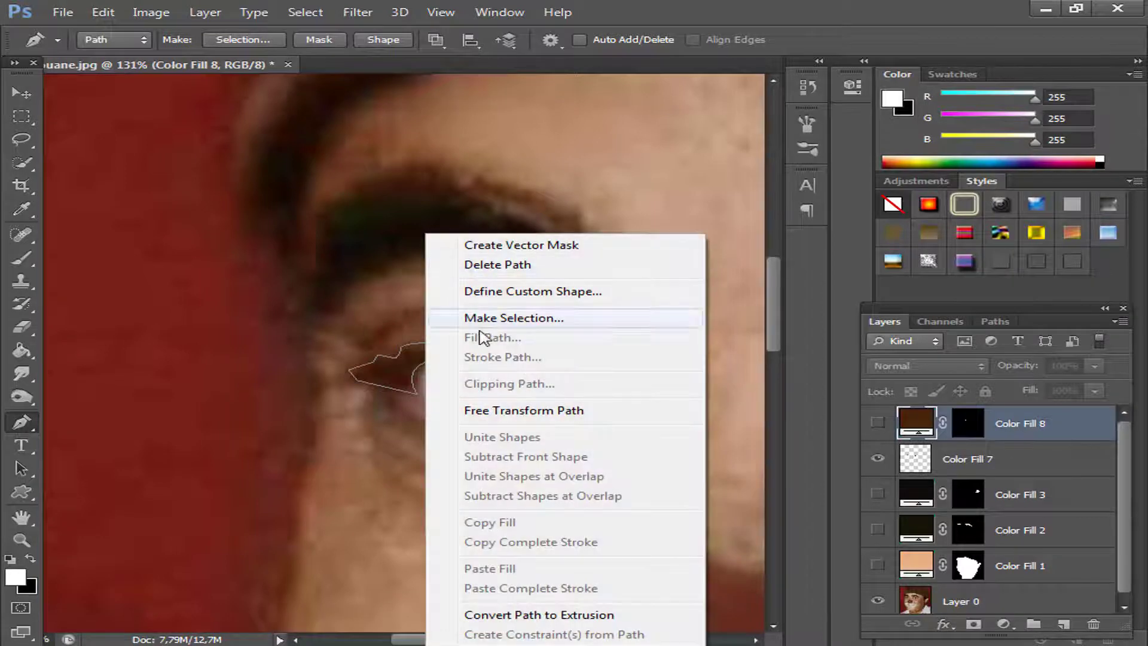
click(468, 317)
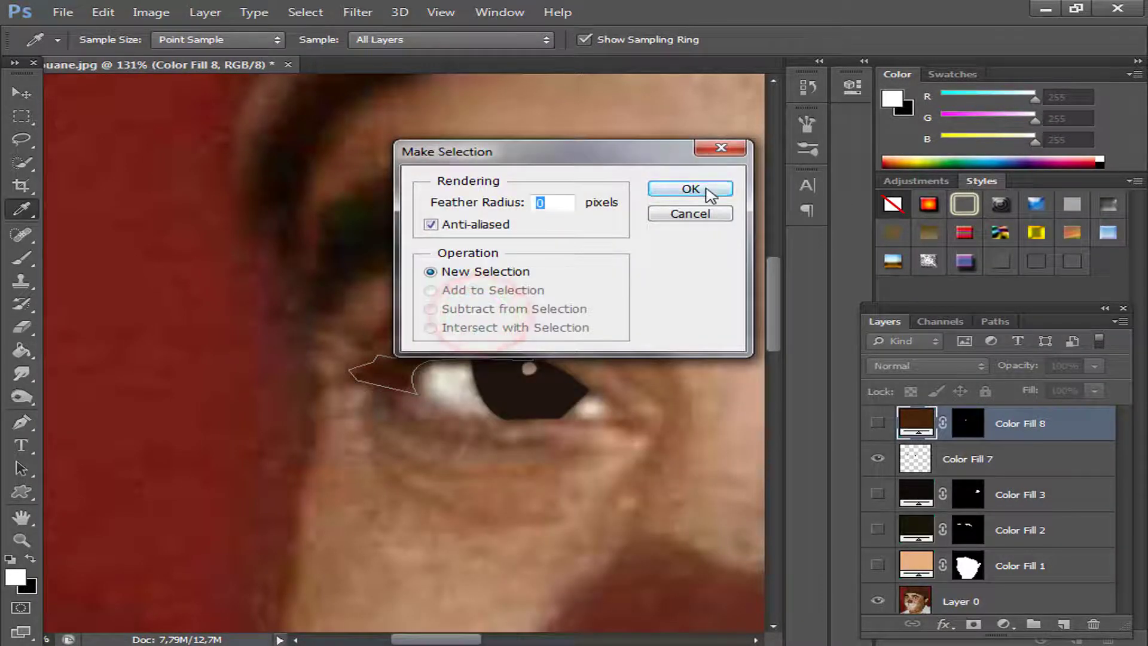
click(703, 190)
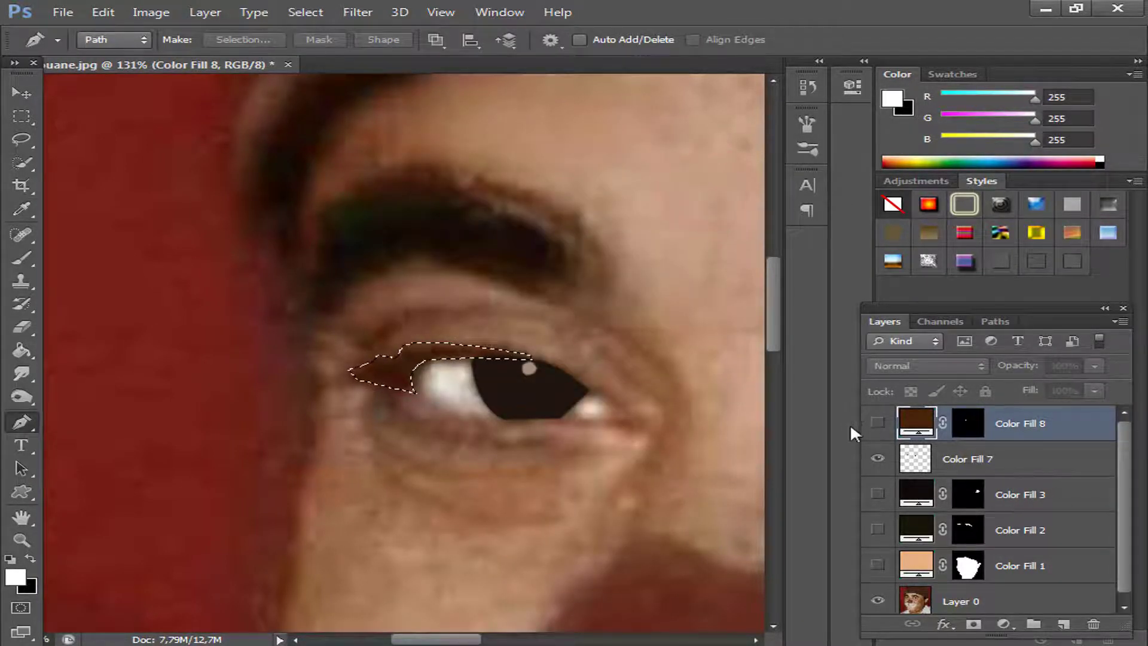
click(1006, 625)
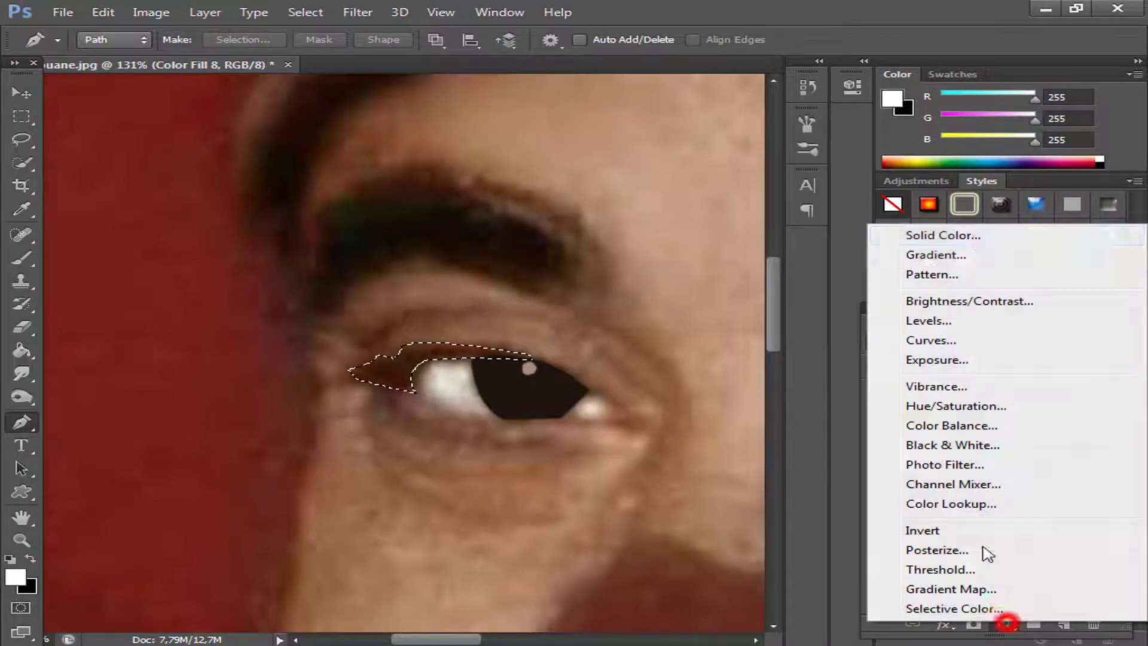
click(961, 233)
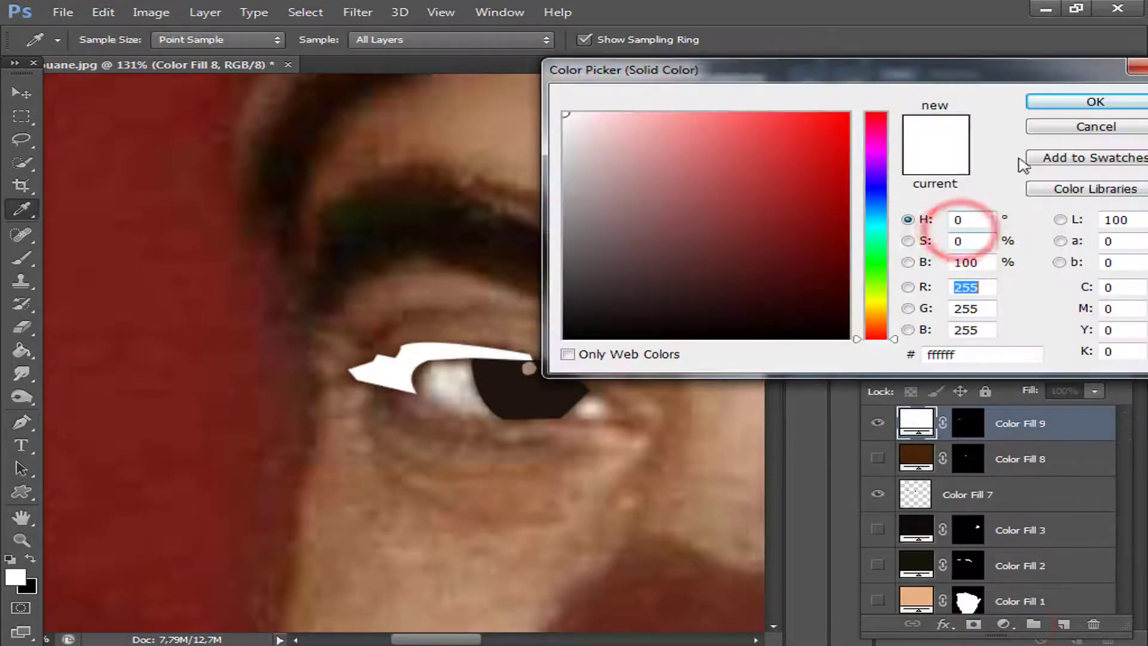
click(1068, 101)
Hide the new eyelid fill, recolour it to 351806 sampled from the dark outer eye corner, and show both eyelid fill layers.
click(875, 425)
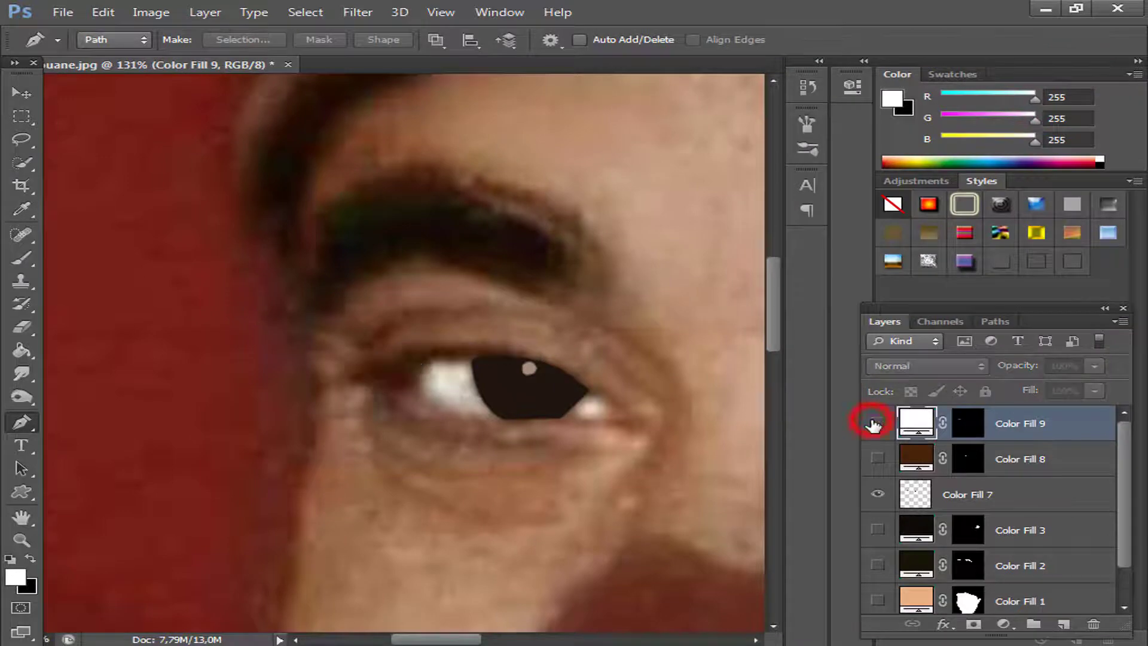
double_click(915, 426)
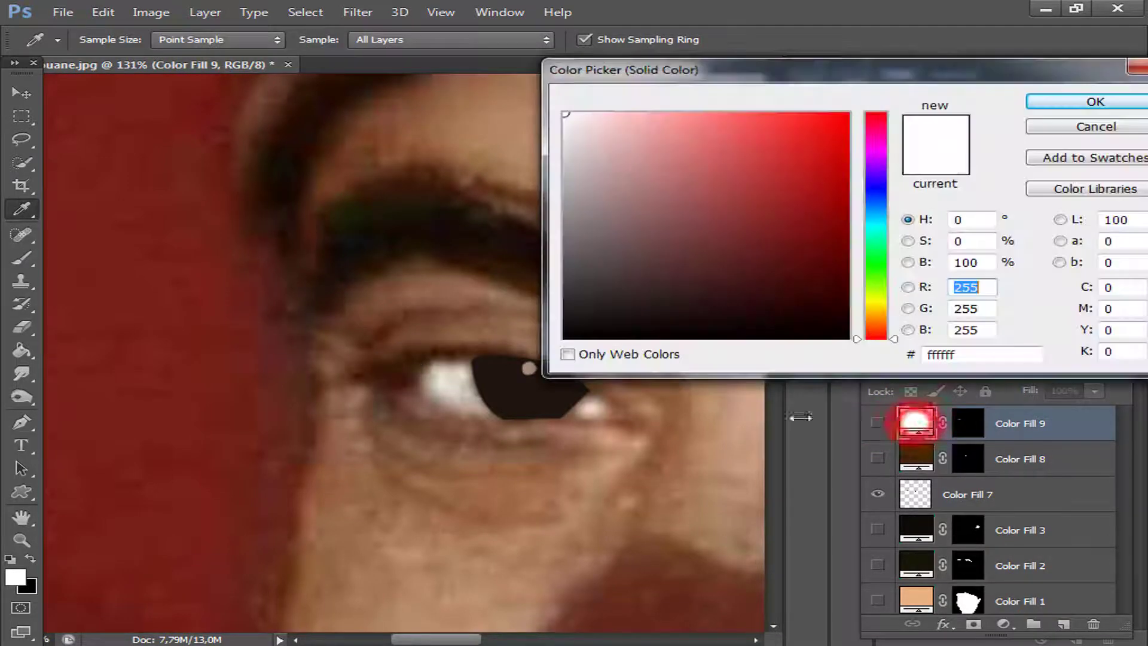
click(393, 372)
click(1063, 108)
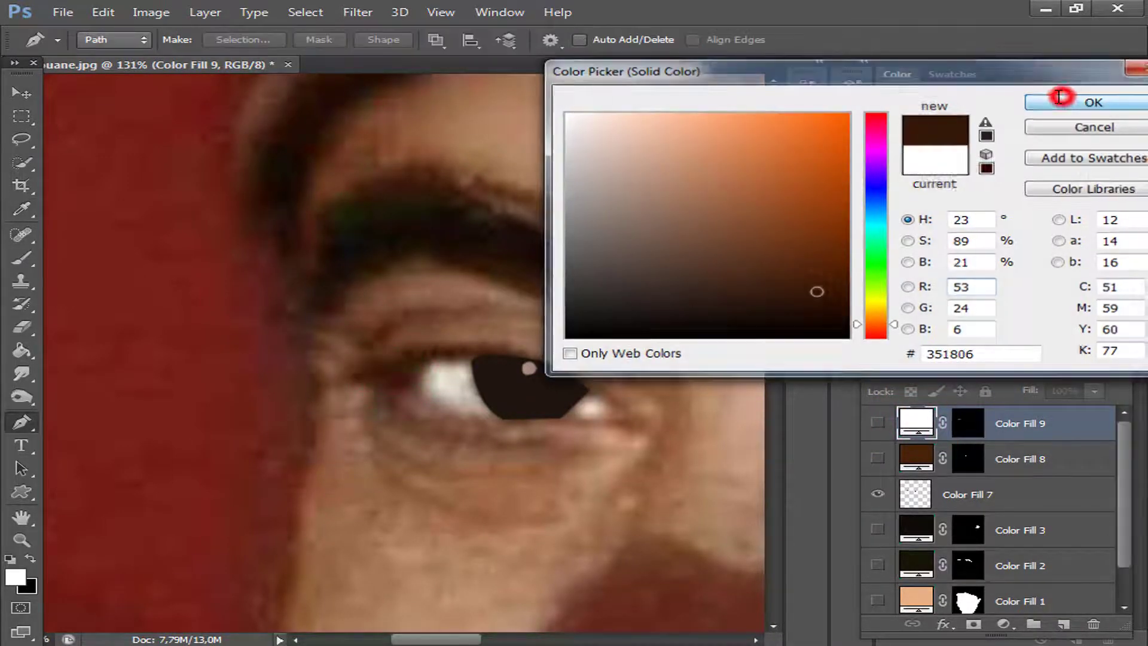
click(878, 424)
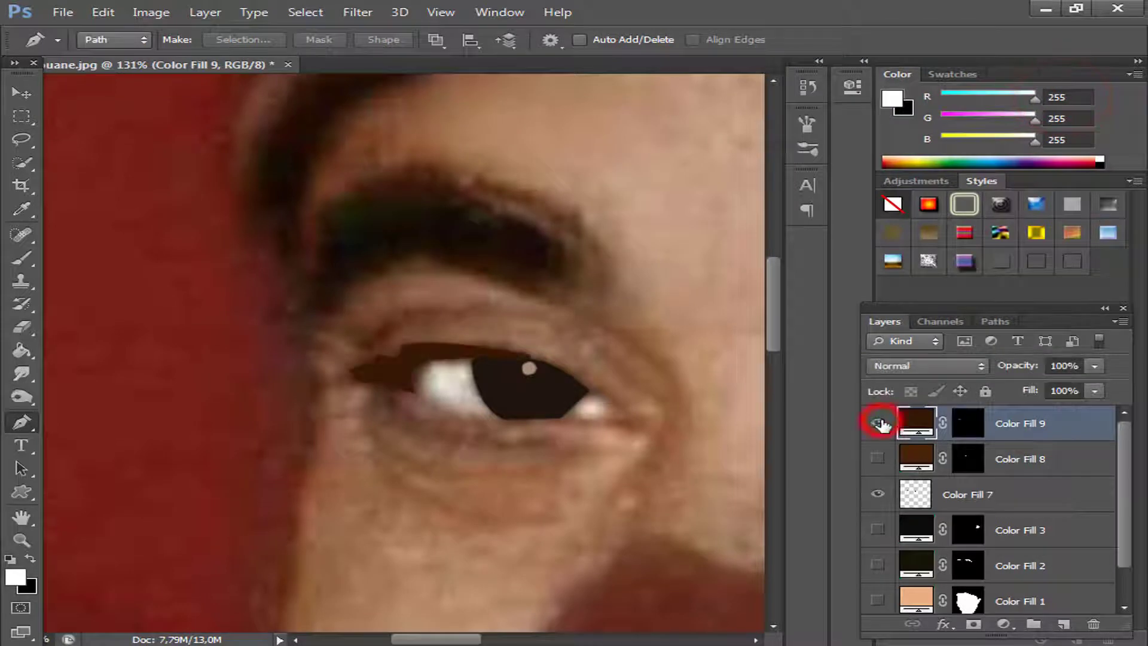
click(878, 423)
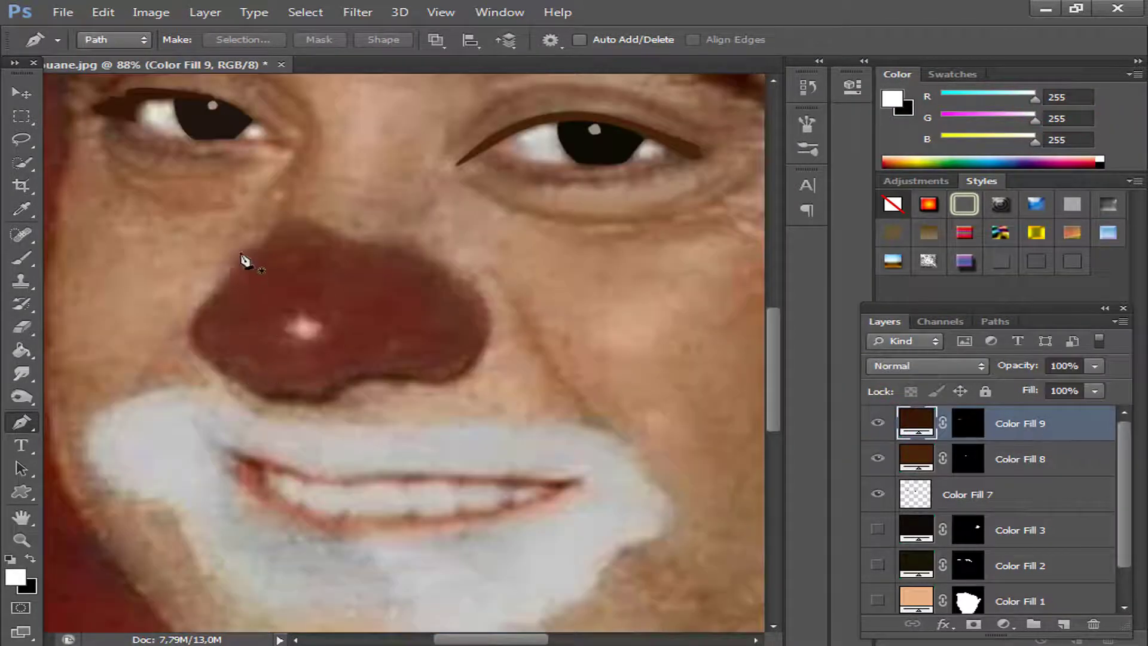
Trace a closed Pen tool path around the outline of the red clown nose, following its curves and lower notch.
click(268, 233)
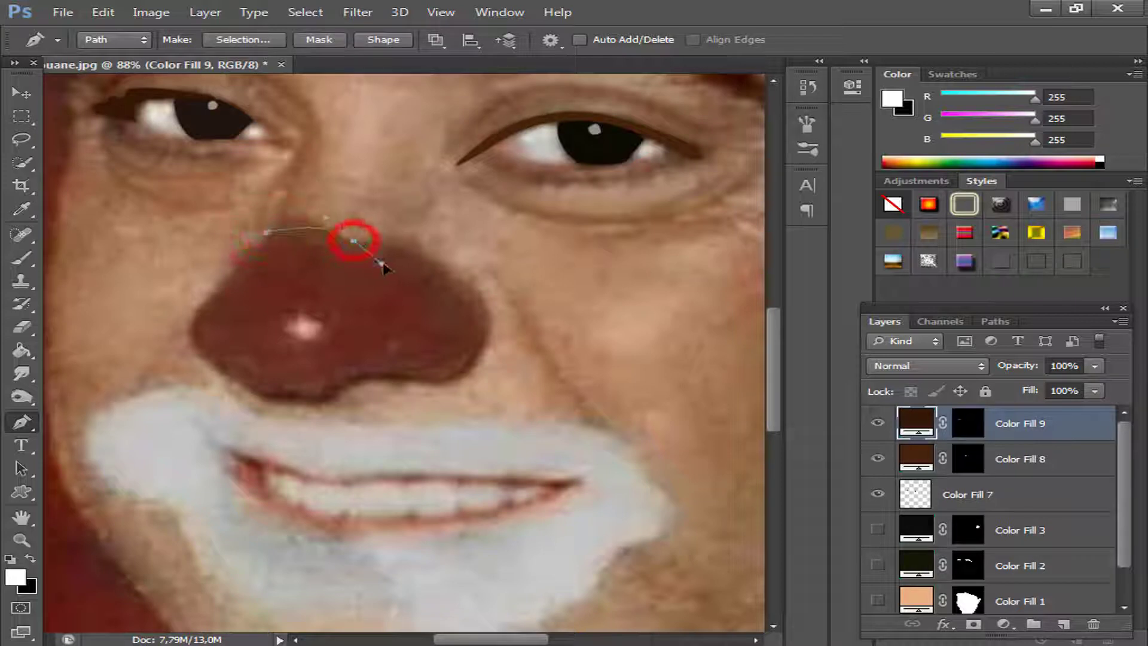
drag(382, 264, 413, 288)
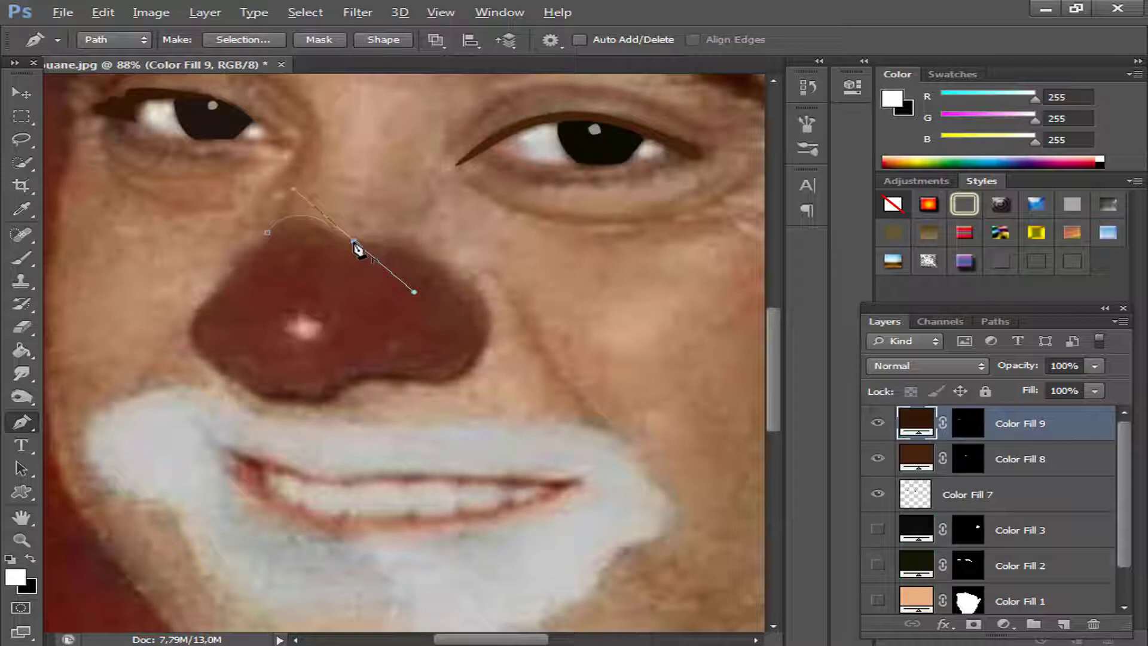
click(448, 266)
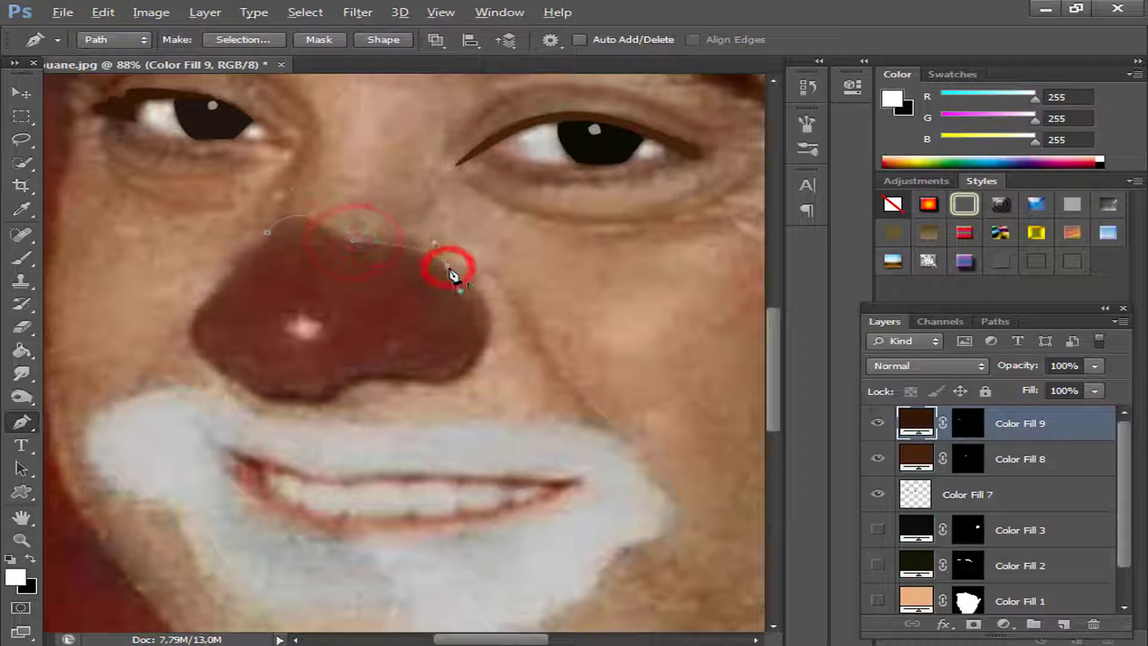
drag(464, 375, 398, 441)
alt+click(460, 374)
drag(375, 376, 288, 366)
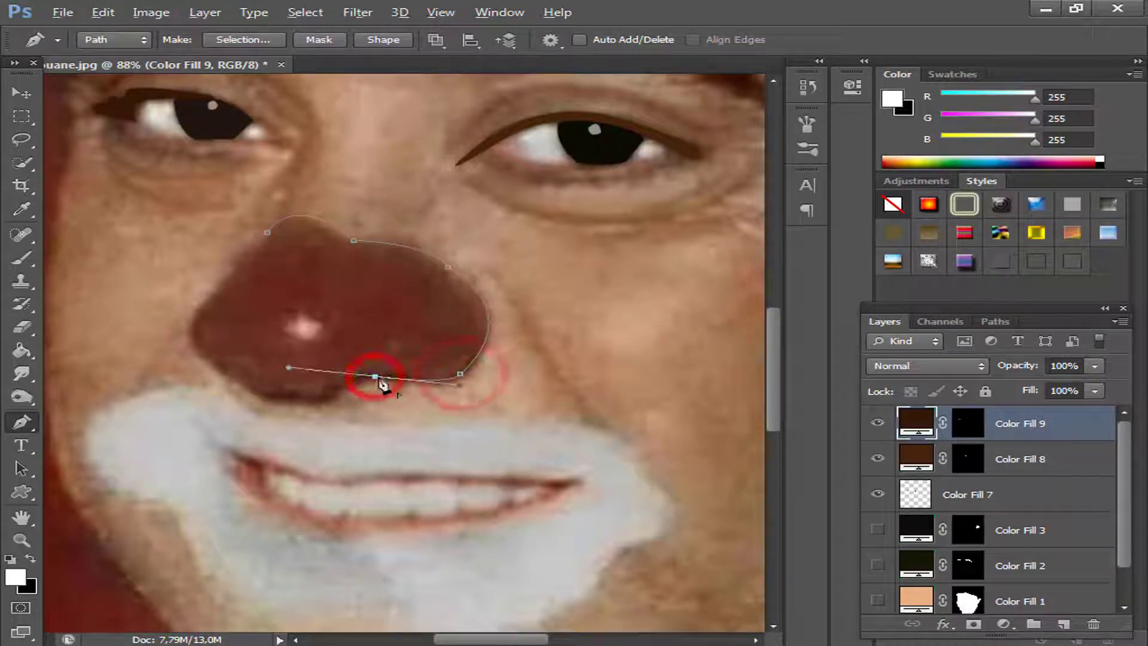
alt+click(375, 377)
drag(329, 401, 316, 423)
alt+click(329, 400)
click(269, 400)
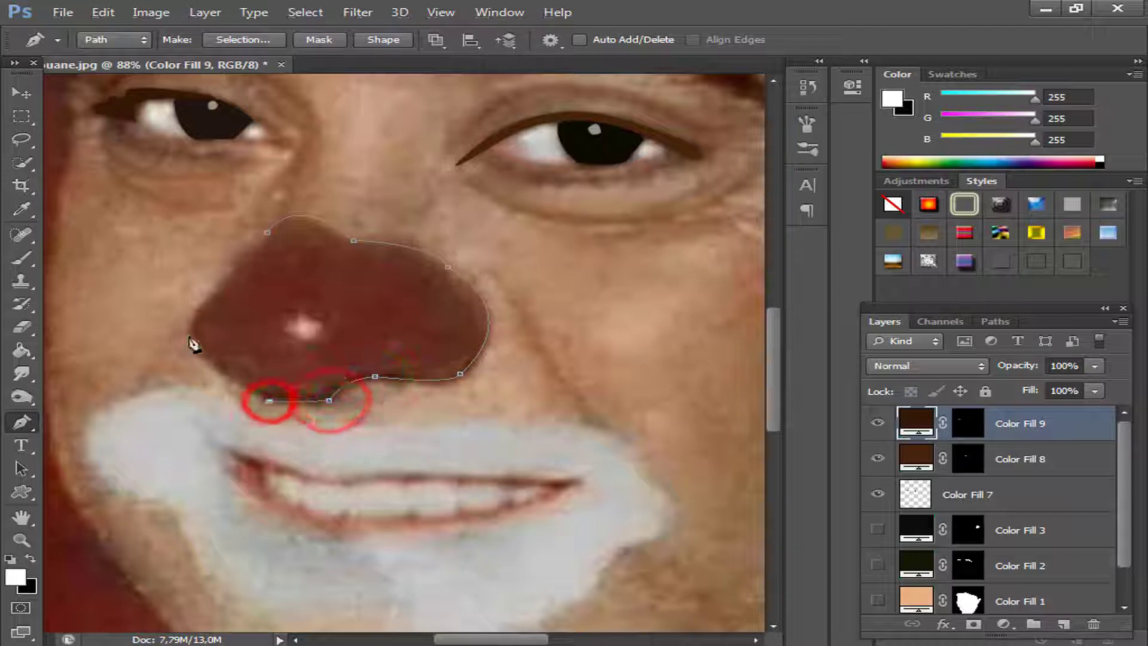
drag(225, 281, 289, 226)
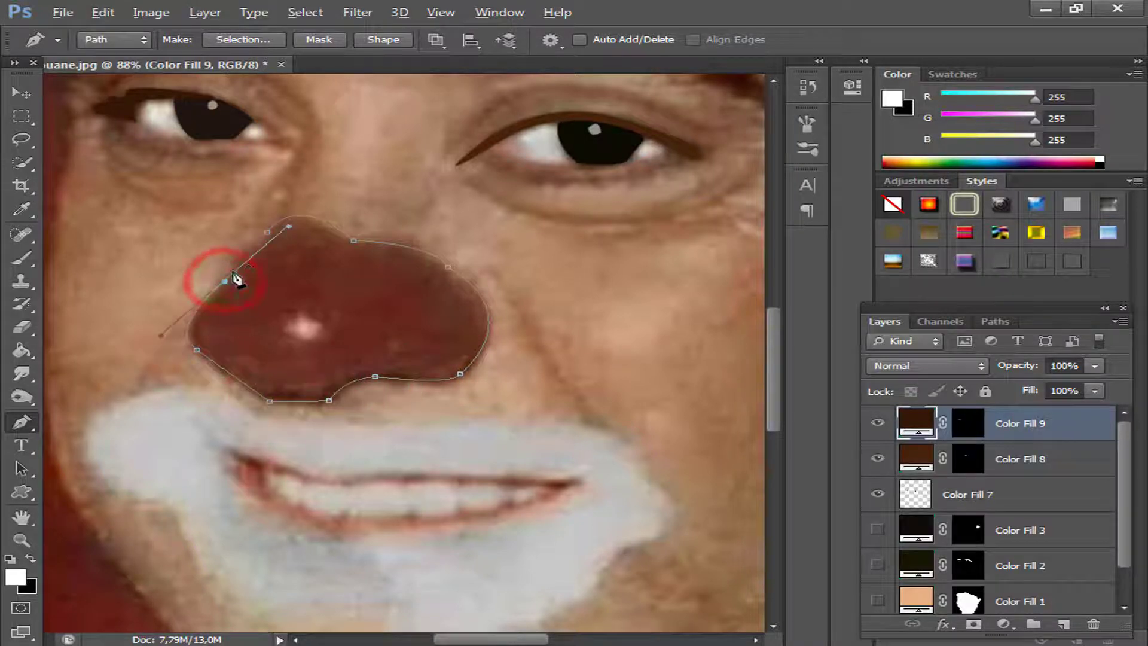
click(268, 236)
Convert the nose path to a selection and fill it with a white ffffff Solid Color layer.
right_click(366, 196)
click(418, 317)
click(687, 188)
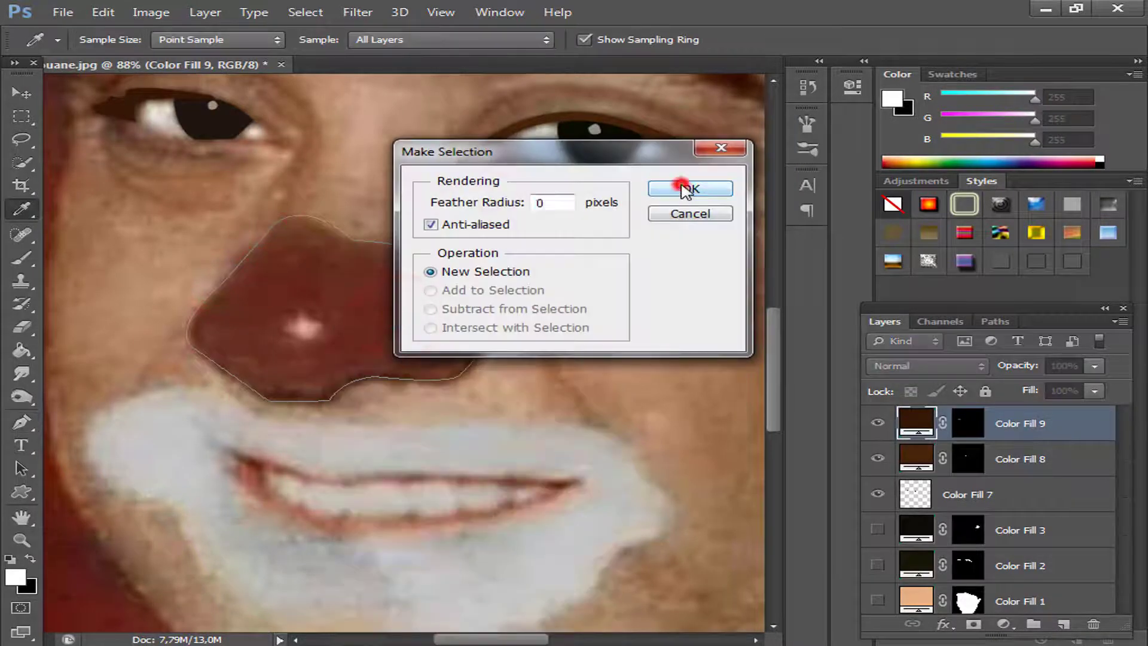
click(1007, 625)
click(941, 236)
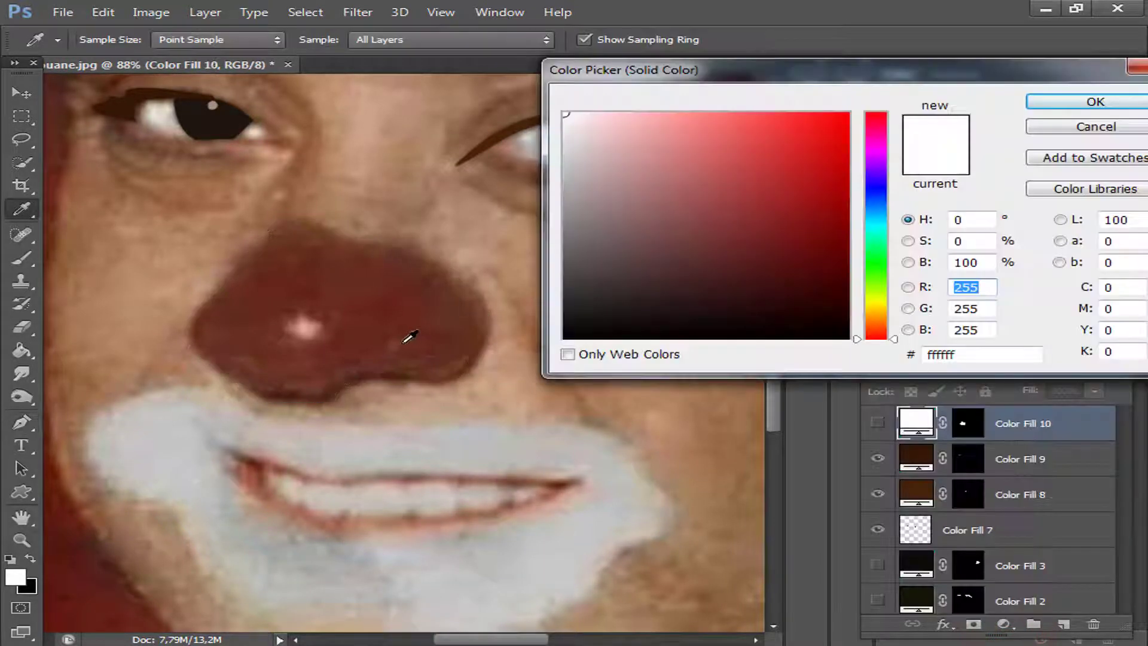
Sample the nose's red for its fill layer, brighten it to 812313, check the shape over the photo and hide the layer.
click(378, 298)
click(808, 224)
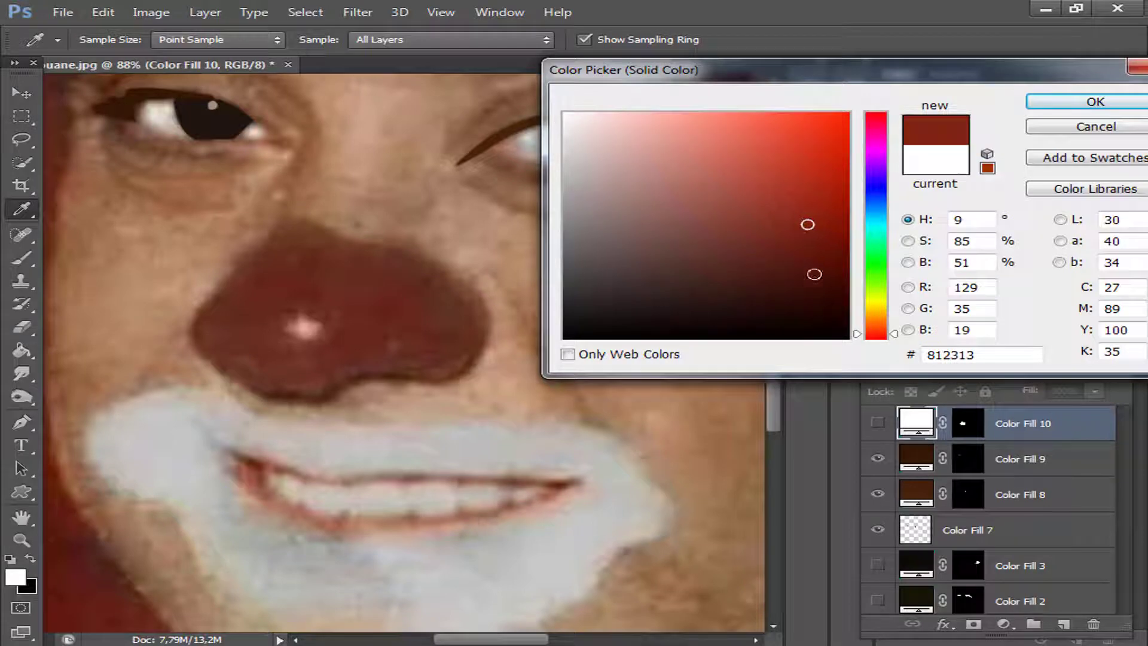
click(1058, 104)
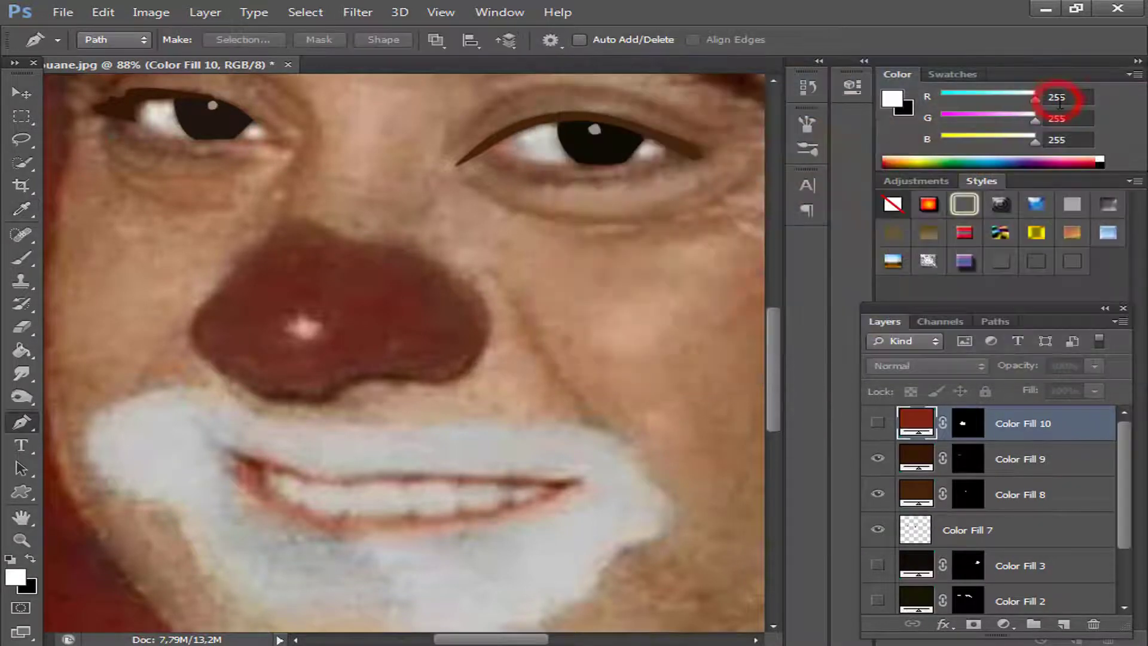
click(877, 425)
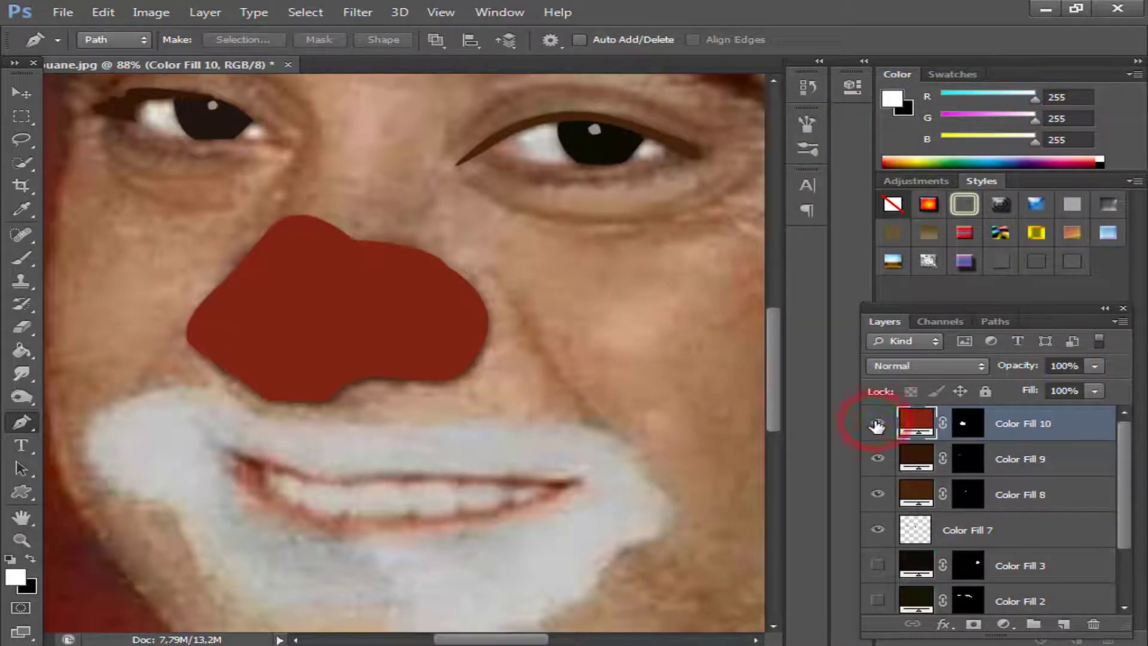
click(878, 424)
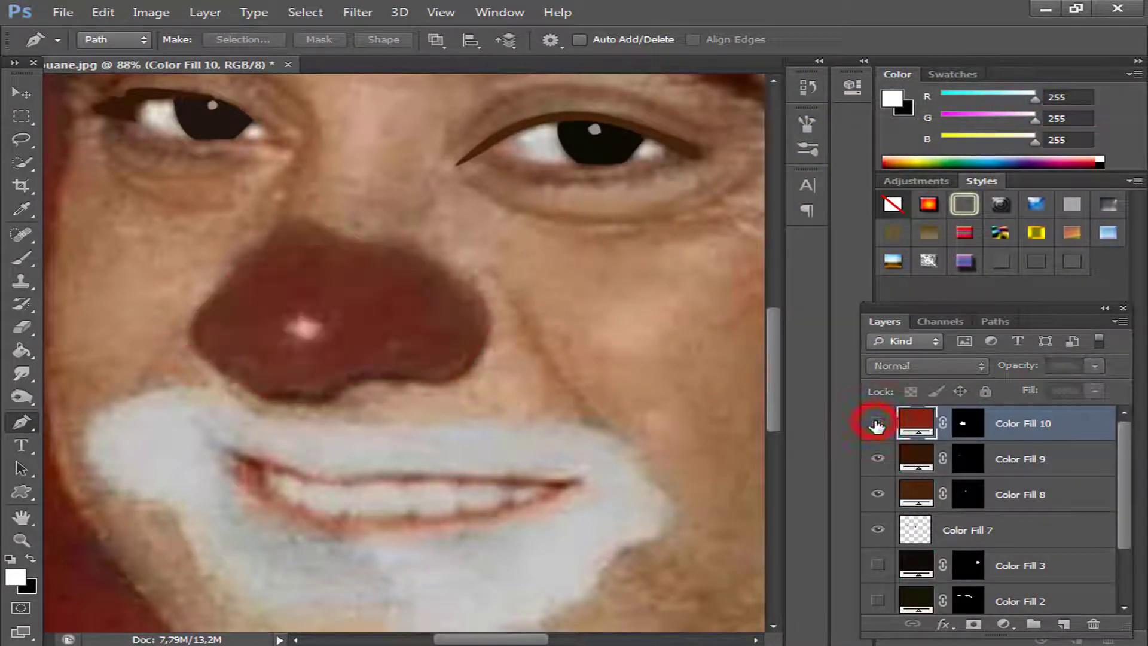
Trace a closed Pen tool path around the pale highlight on the red nose and convert it to a selection.
click(295, 312)
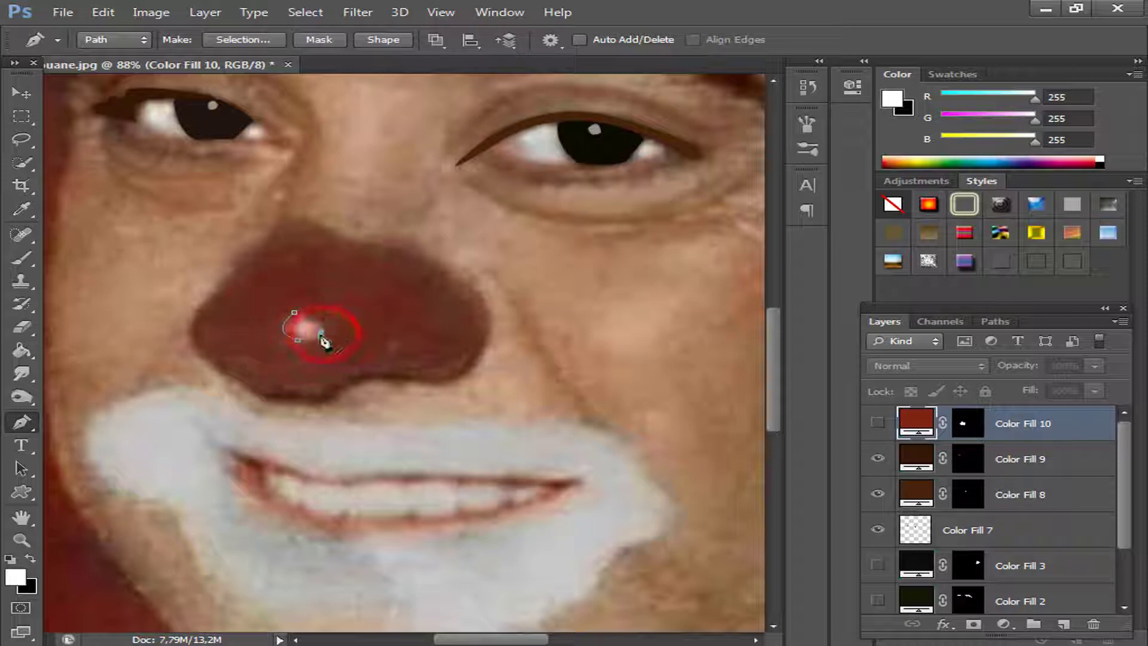
right_click(310, 330)
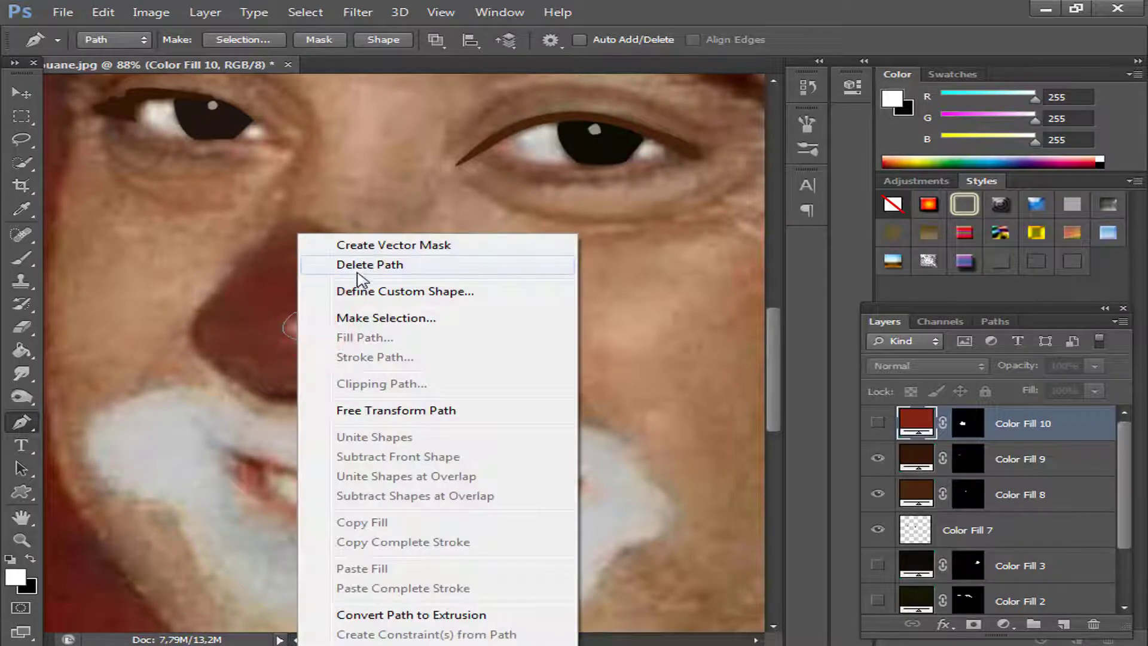
click(363, 313)
click(691, 189)
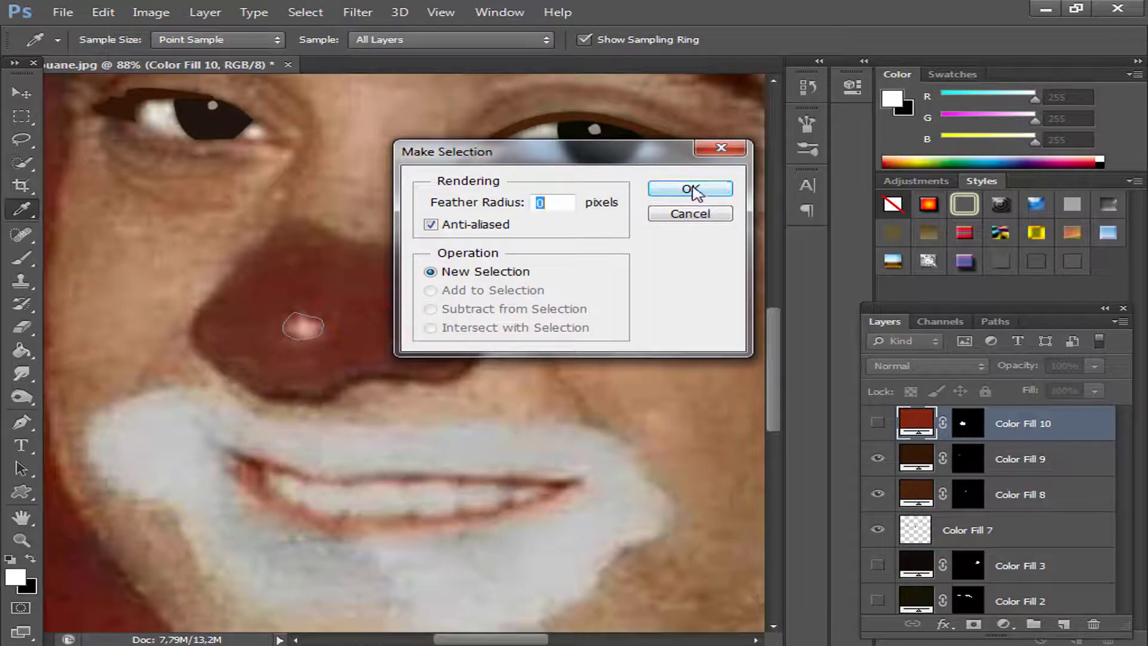
Fill the nose highlight selection with a Solid Color layer in light pink e5ada0.
click(1005, 623)
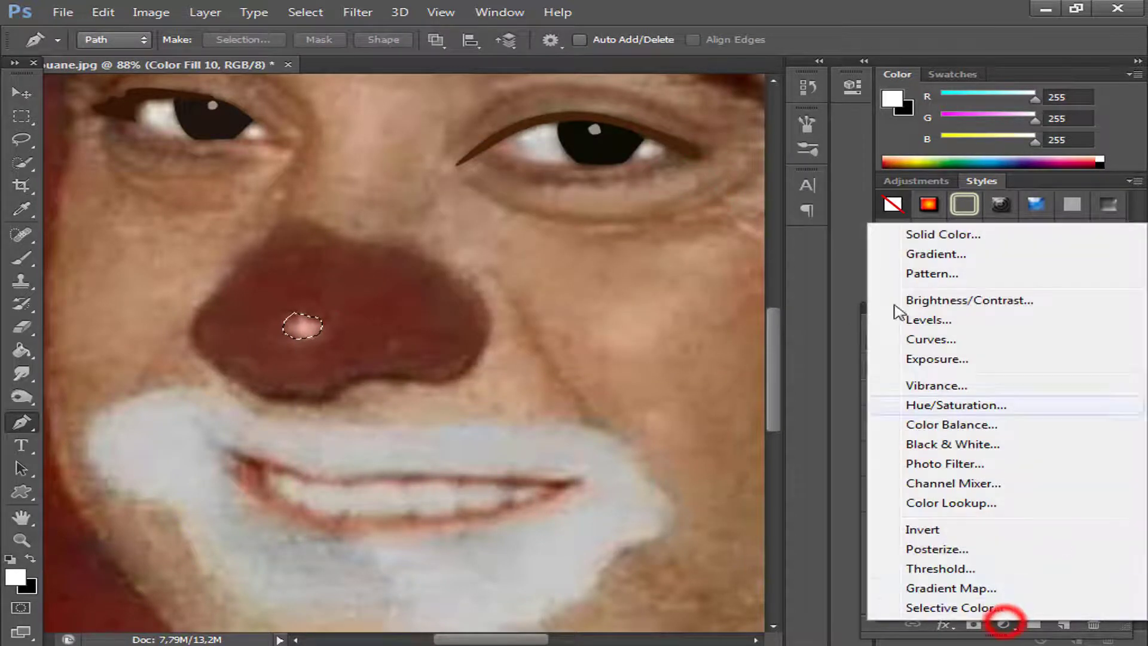
click(927, 233)
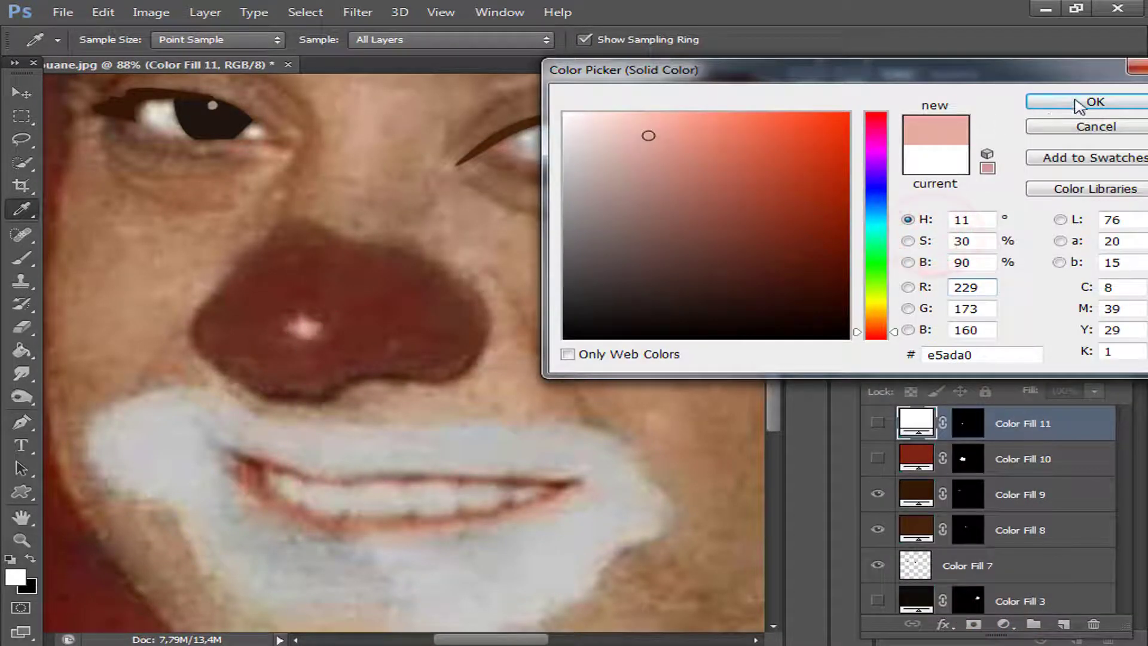
click(1076, 103)
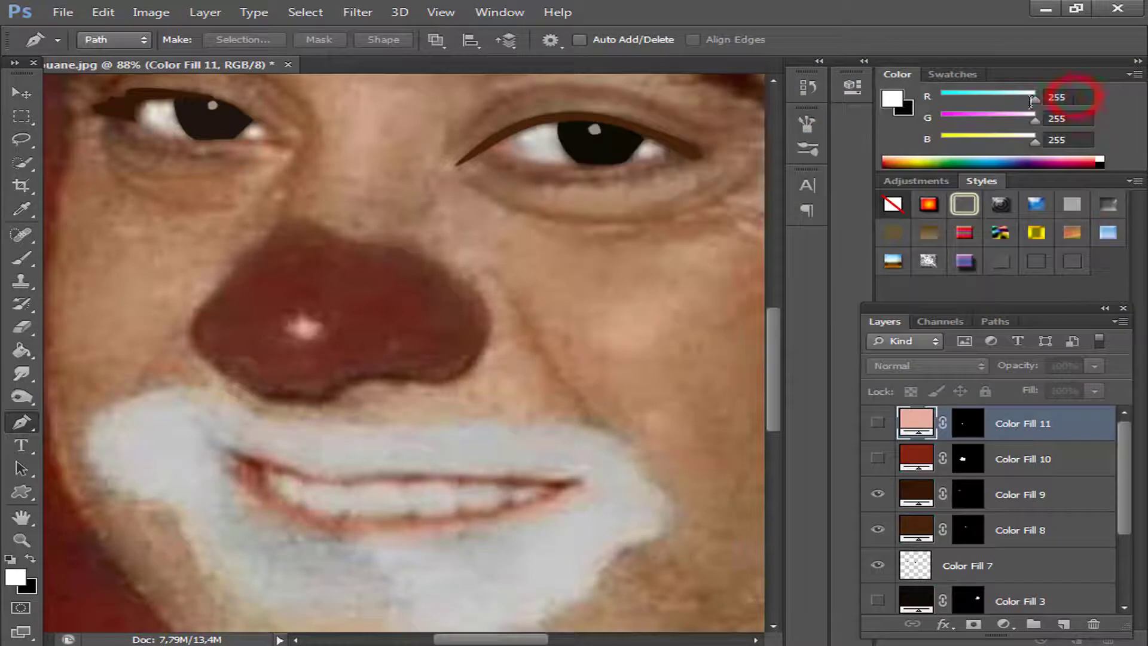
Check the highlight and red nose fills over the photo, leaving both layers selected and hidden.
click(878, 424)
click(877, 425)
click(877, 425)
click(877, 459)
shift+click(1055, 473)
key(ctrl+comma)
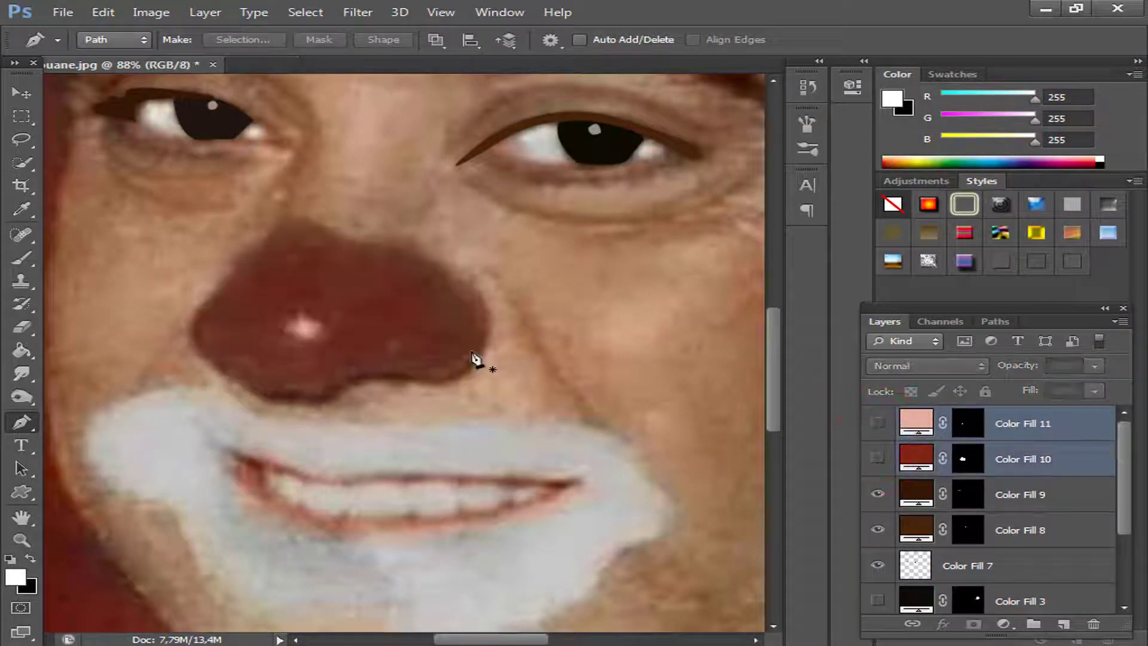
Trace a closed Pen tool path around the thin dark shadow along the nose's lower edge.
click(476, 348)
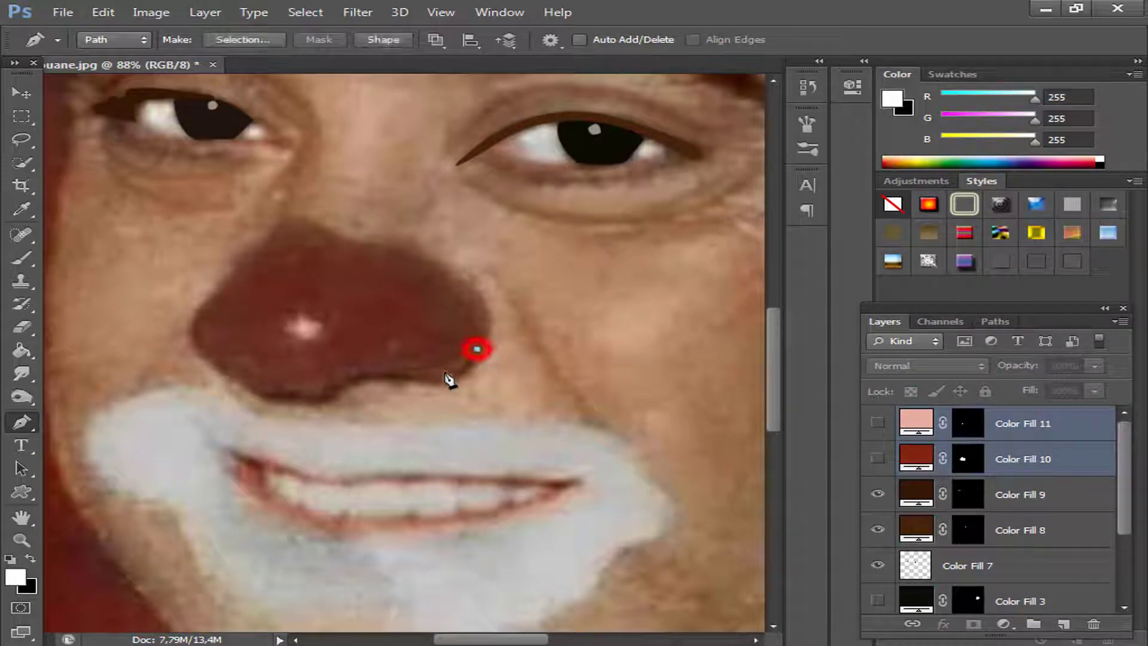
drag(420, 377, 262, 392)
alt+click(420, 377)
alt+click(324, 390)
click(250, 390)
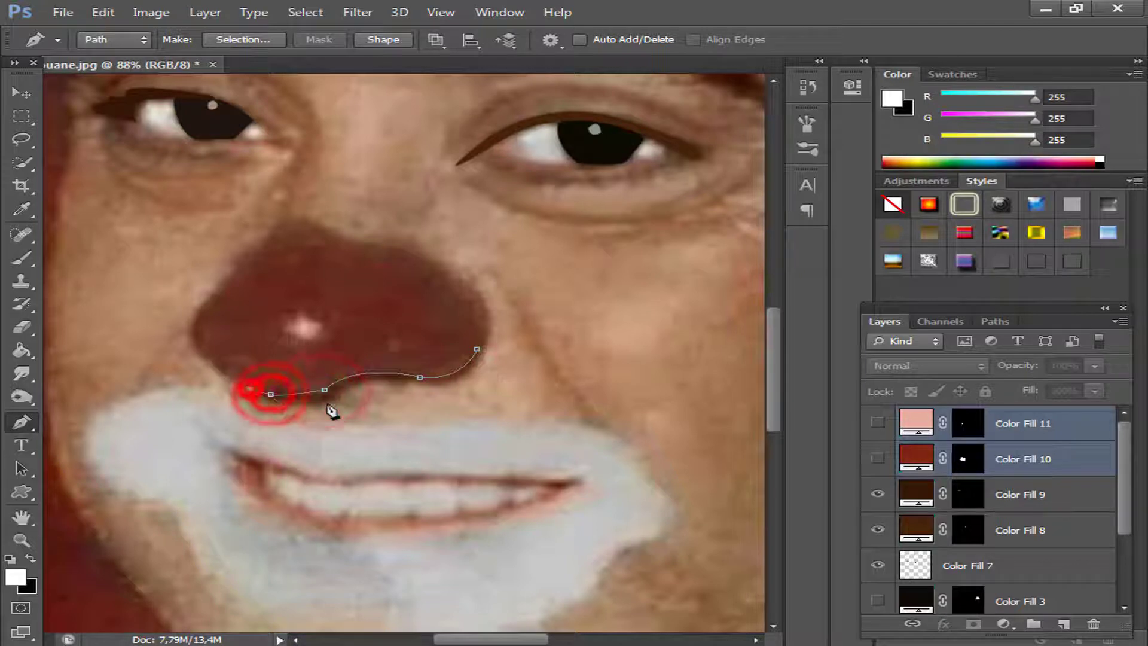
click(327, 404)
drag(404, 382, 468, 391)
alt+click(404, 382)
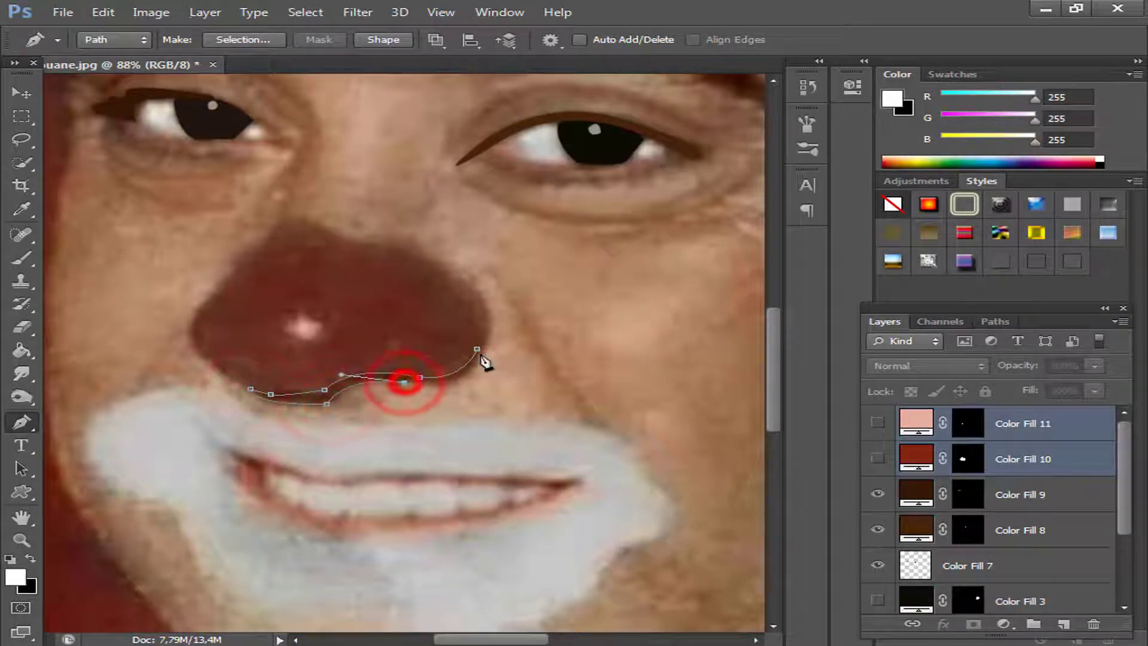
drag(477, 348, 495, 300)
click(478, 348)
Convert the nose shadow path to a selection and fill it with a dark brown 522b1a Solid Color layer.
right_click(460, 378)
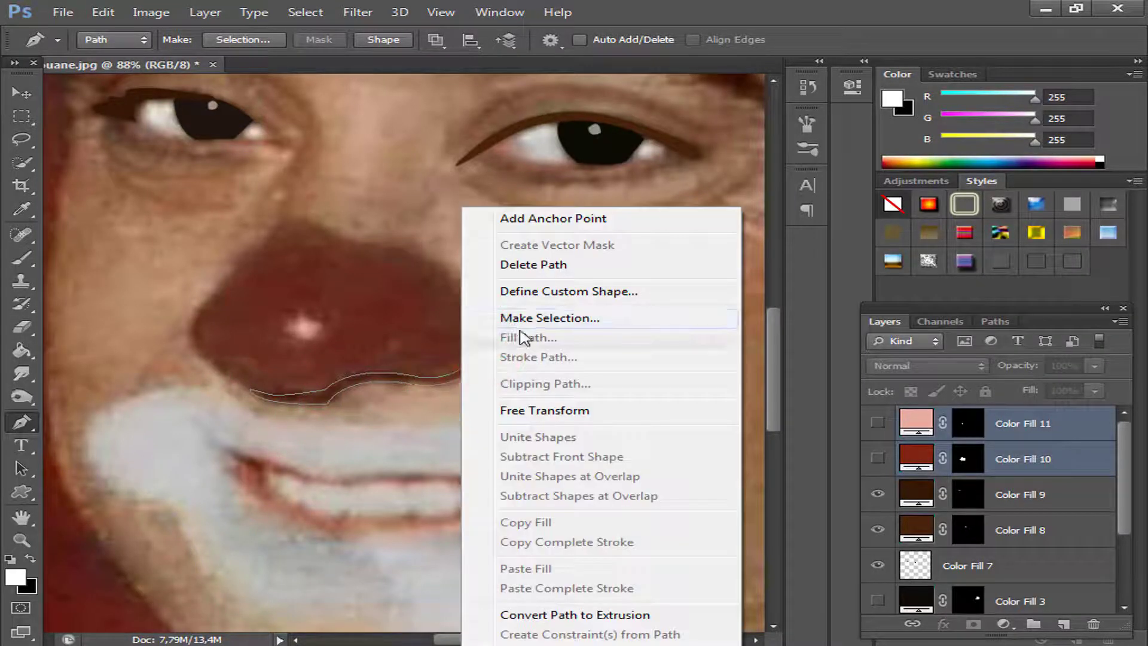
click(521, 317)
click(694, 190)
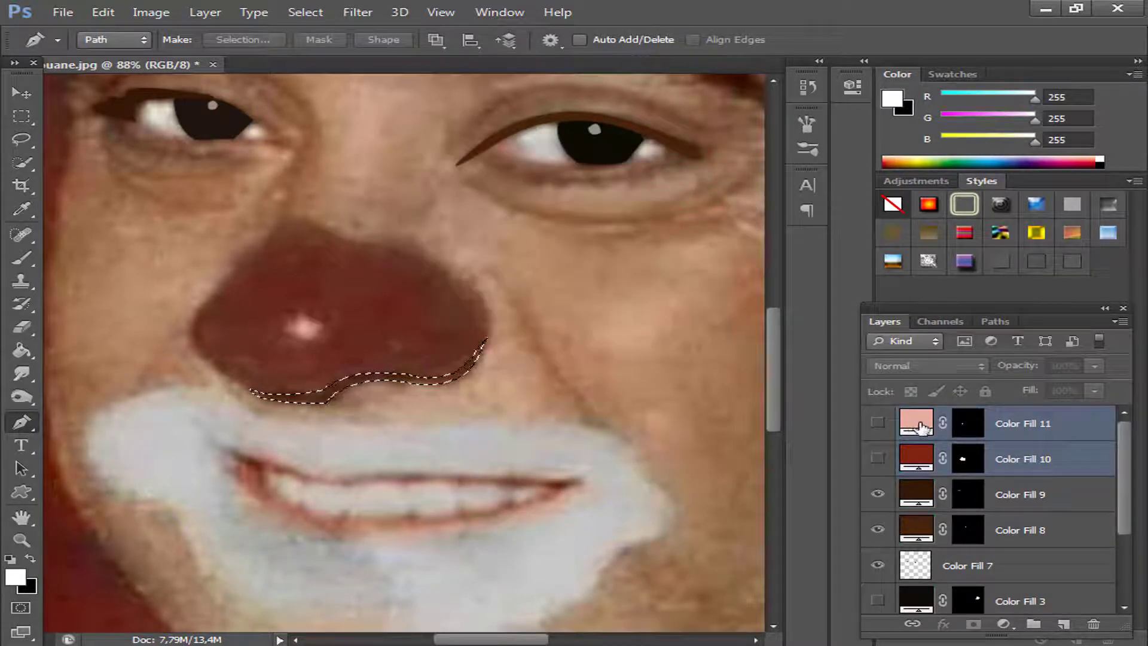
click(1003, 626)
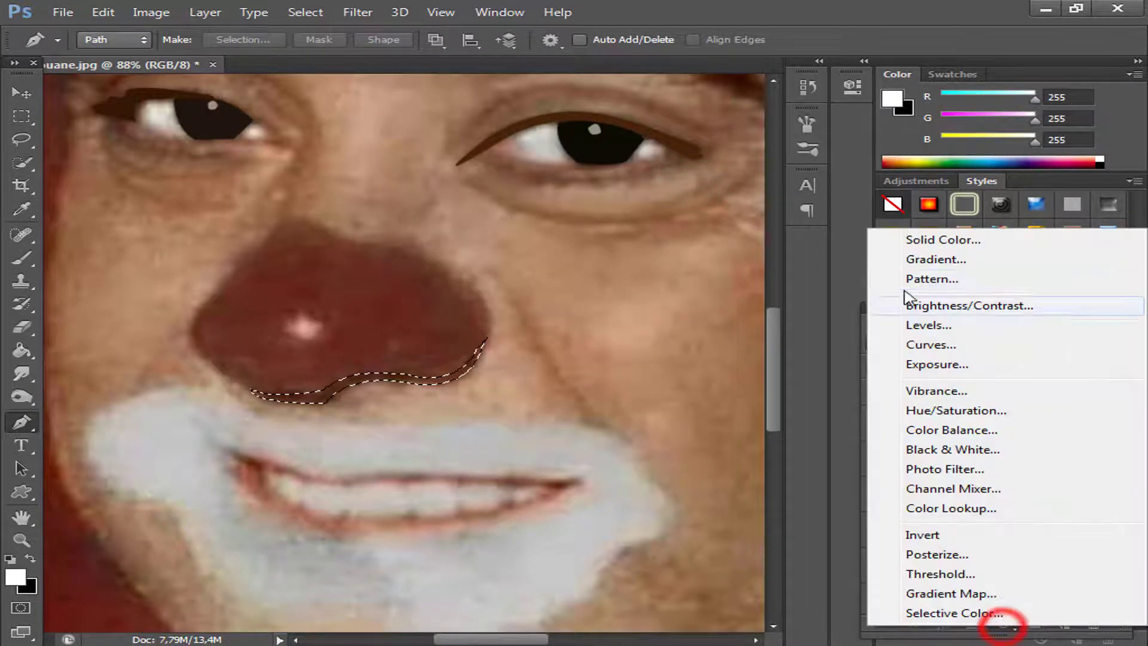
click(926, 236)
click(1055, 103)
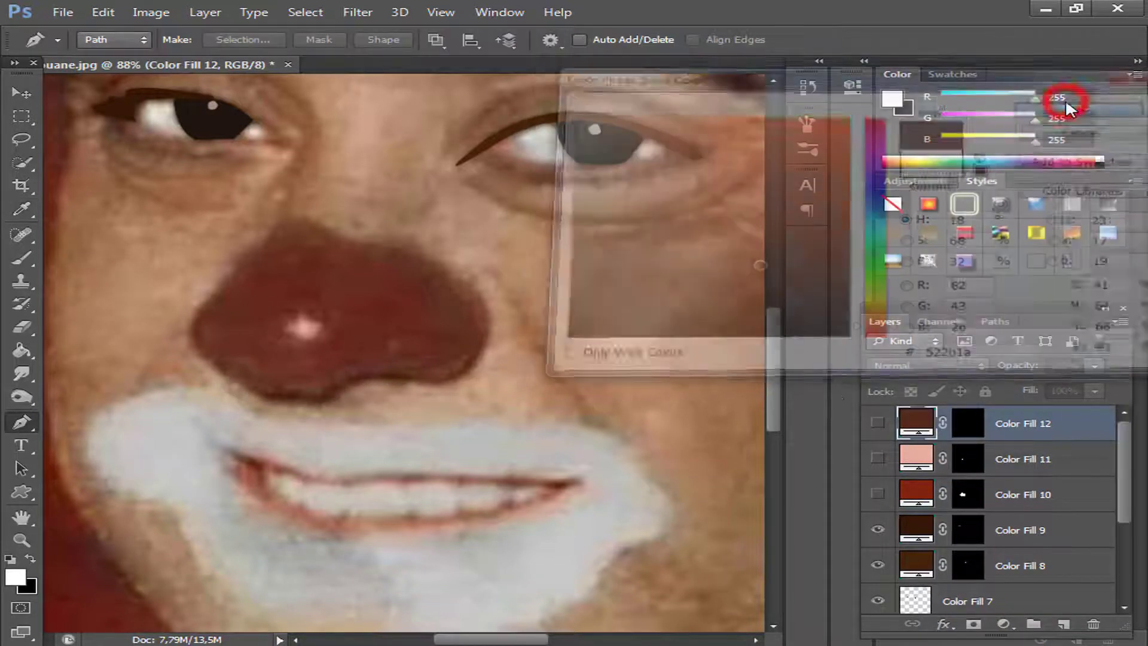
Preview the nose's shadow, red base and highlight fills together over the photo.
click(879, 424)
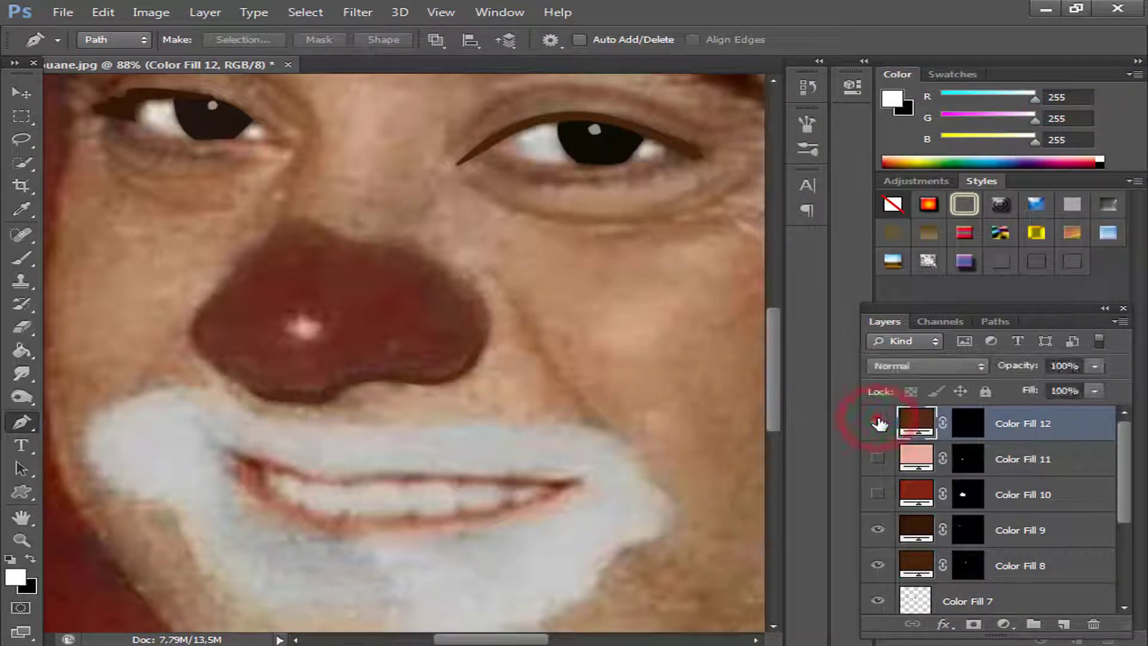
click(878, 422)
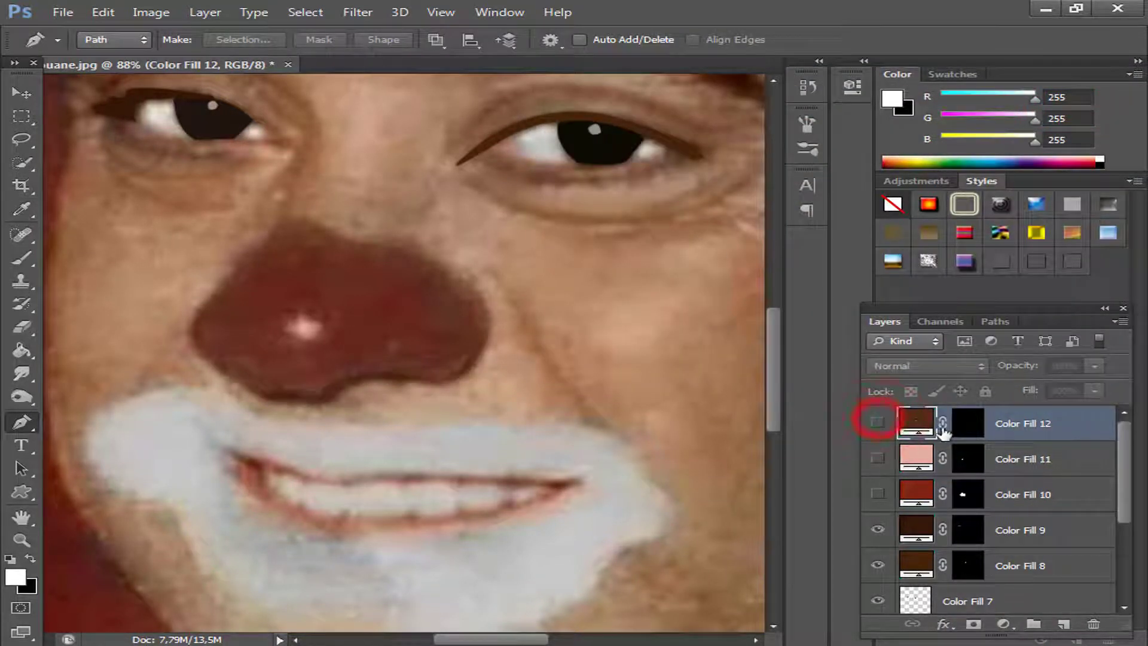
click(878, 494)
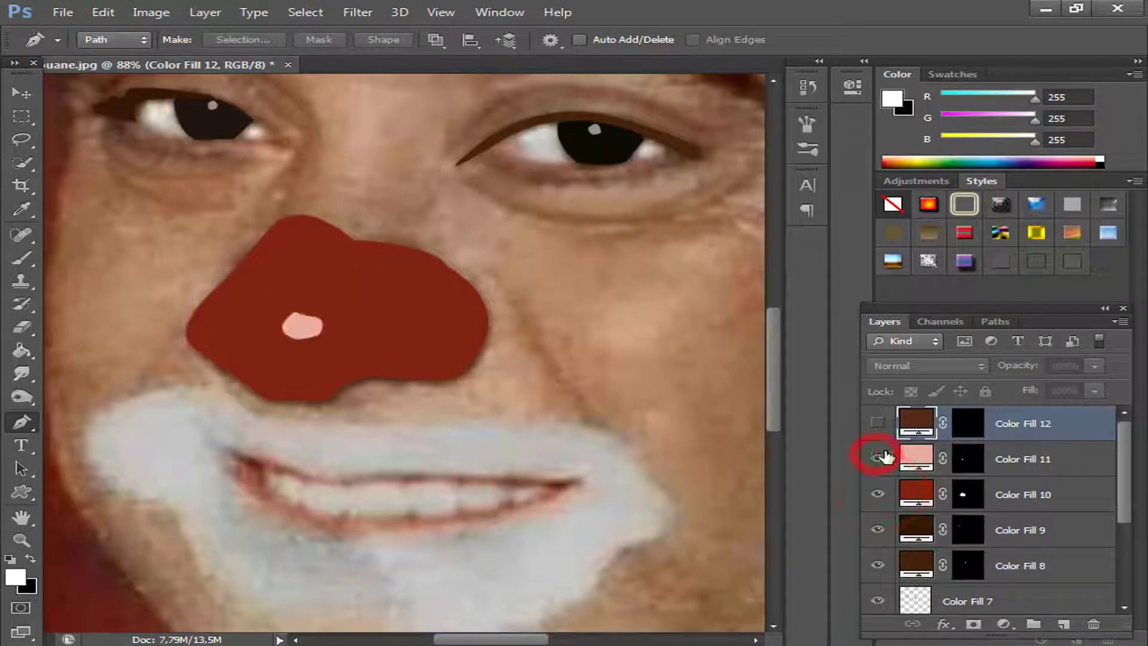
click(879, 423)
Trace a closed Pen tool path around the outer edge of the white makeup surrounding the mouth.
click(226, 343)
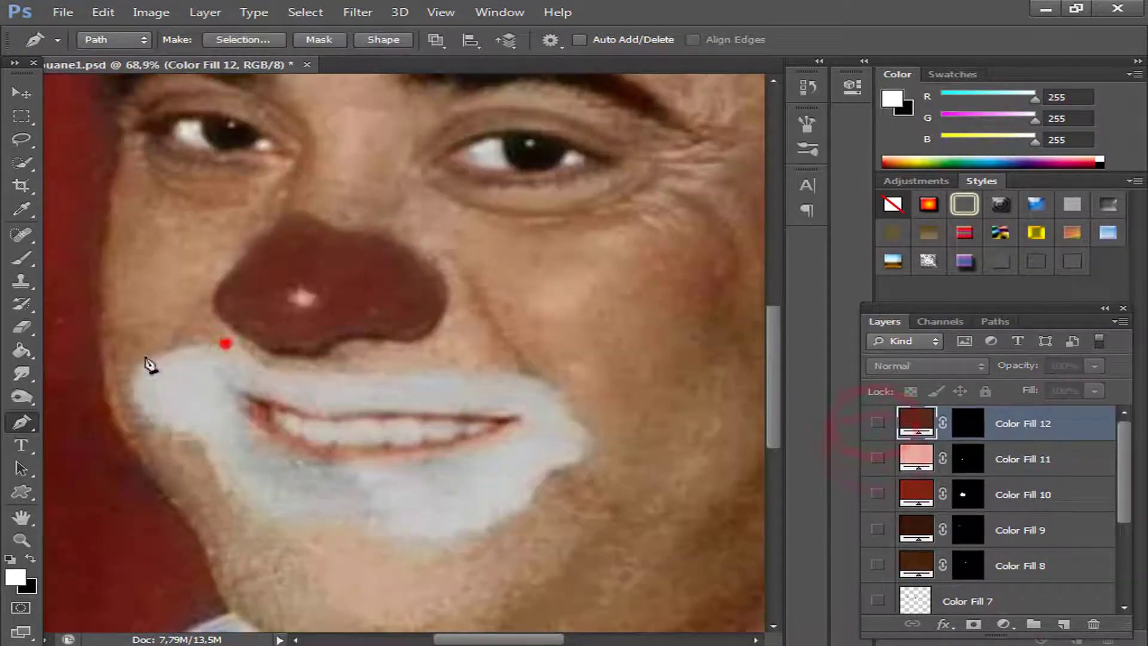
mouse_move(167, 431)
mouse_down()
mouse_move(266, 496)
mouse_move(172, 435)
mouse_up()
click(206, 449)
drag(266, 523, 329, 538)
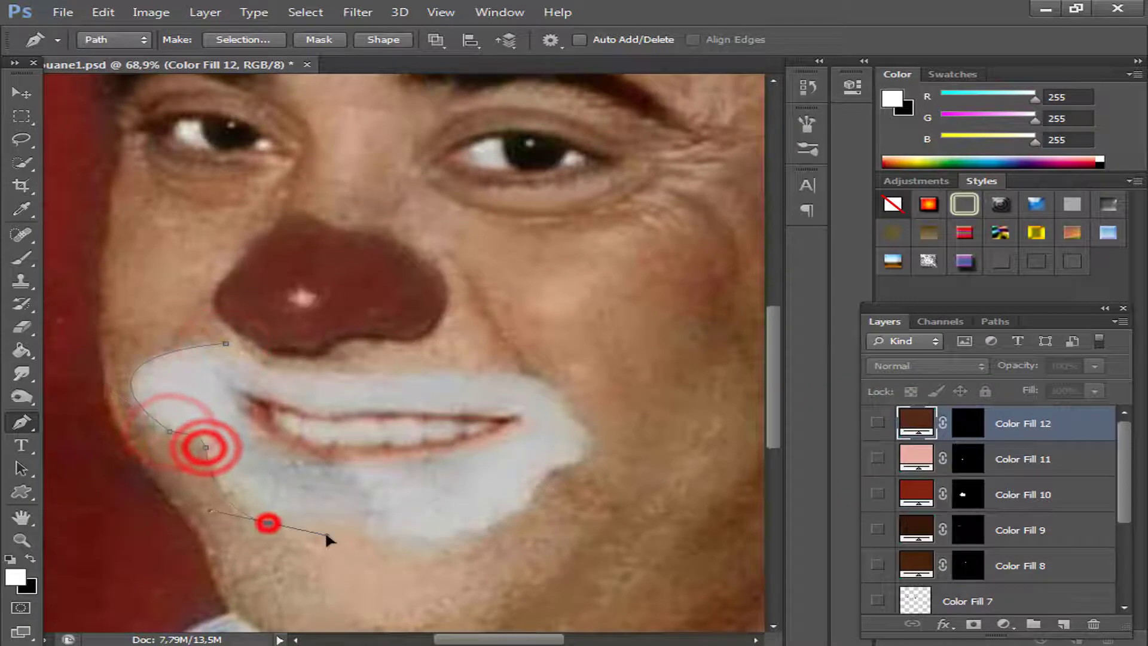
click(427, 549)
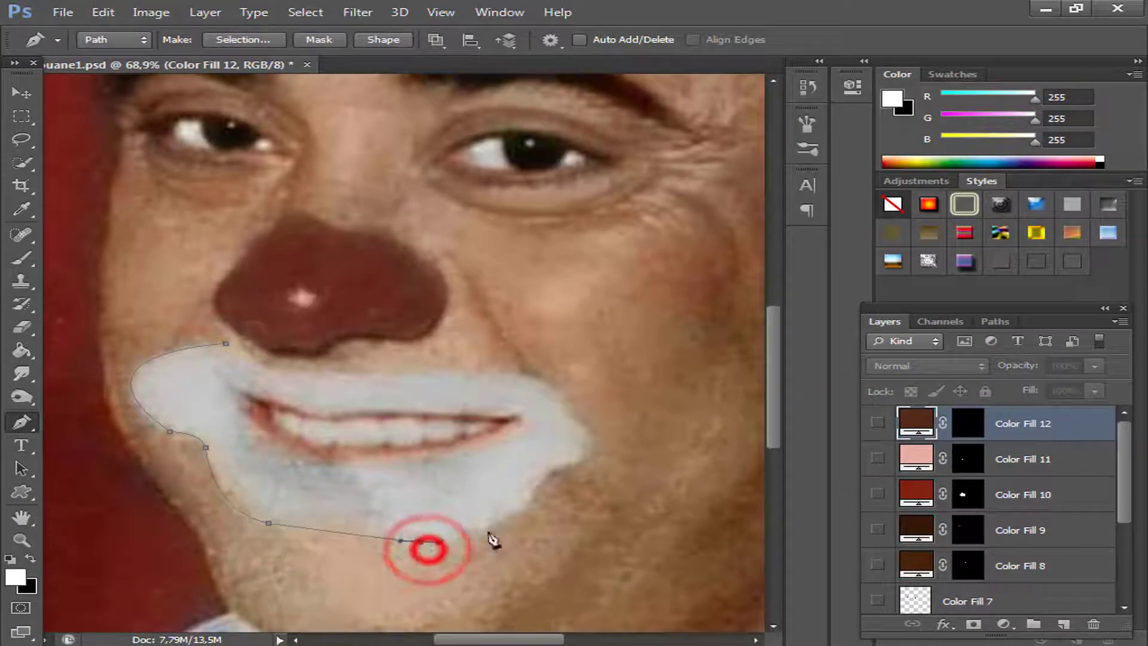
drag(510, 515, 550, 471)
drag(569, 413, 377, 384)
alt+click(569, 413)
alt+click(472, 373)
mouse_move(225, 343)
mouse_down()
mouse_move(196, 331)
mouse_move(179, 297)
mouse_up()
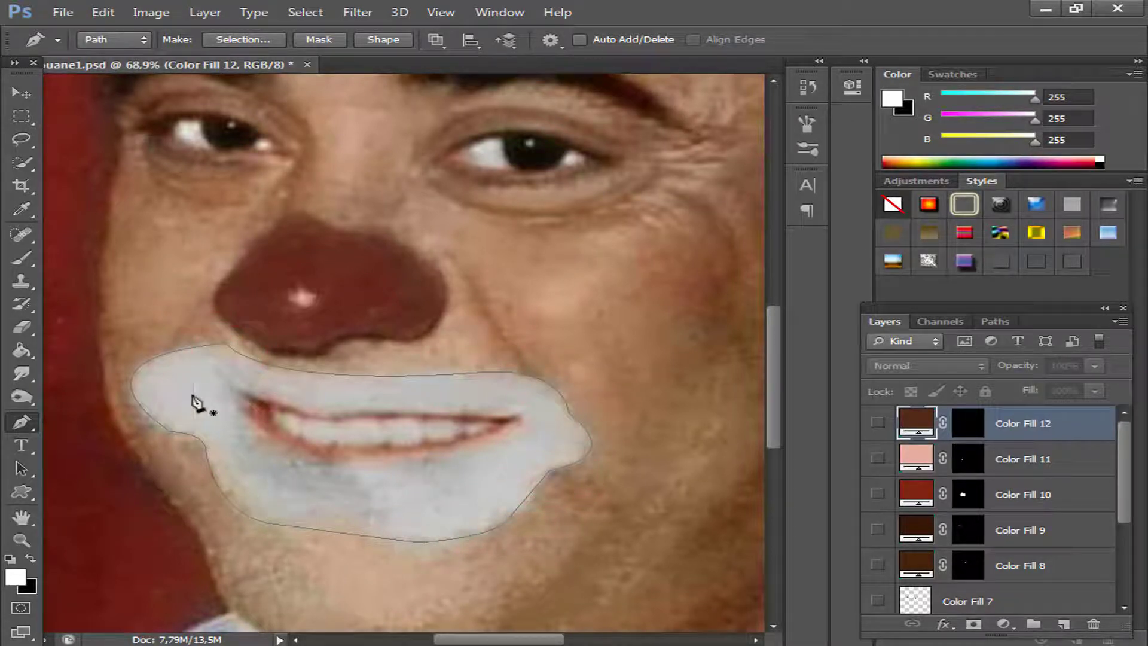
Convert the mouth makeup path to a selection and fill it with a white ffffff Solid Color layer.
right_click(193, 397)
click(256, 316)
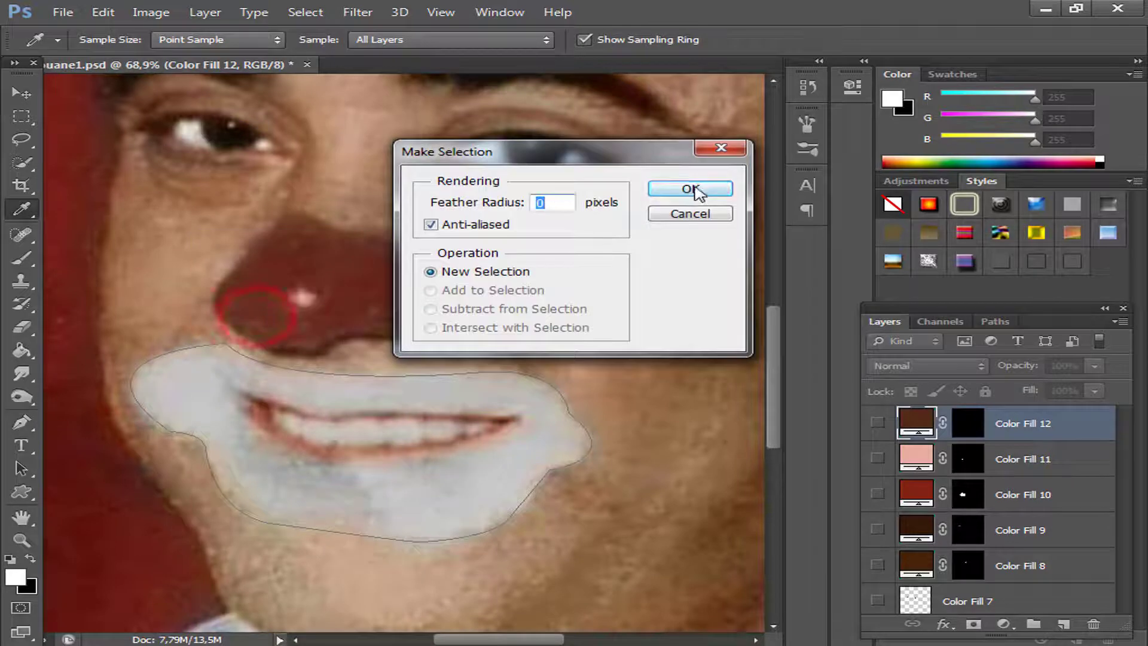
click(694, 189)
click(1004, 624)
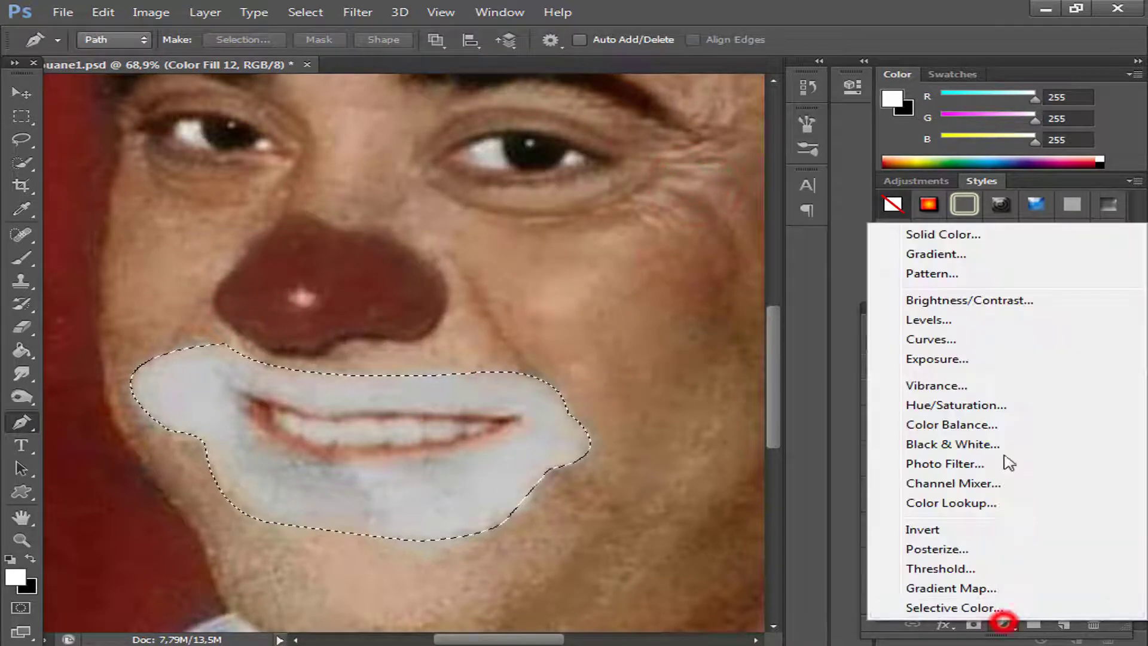
click(951, 234)
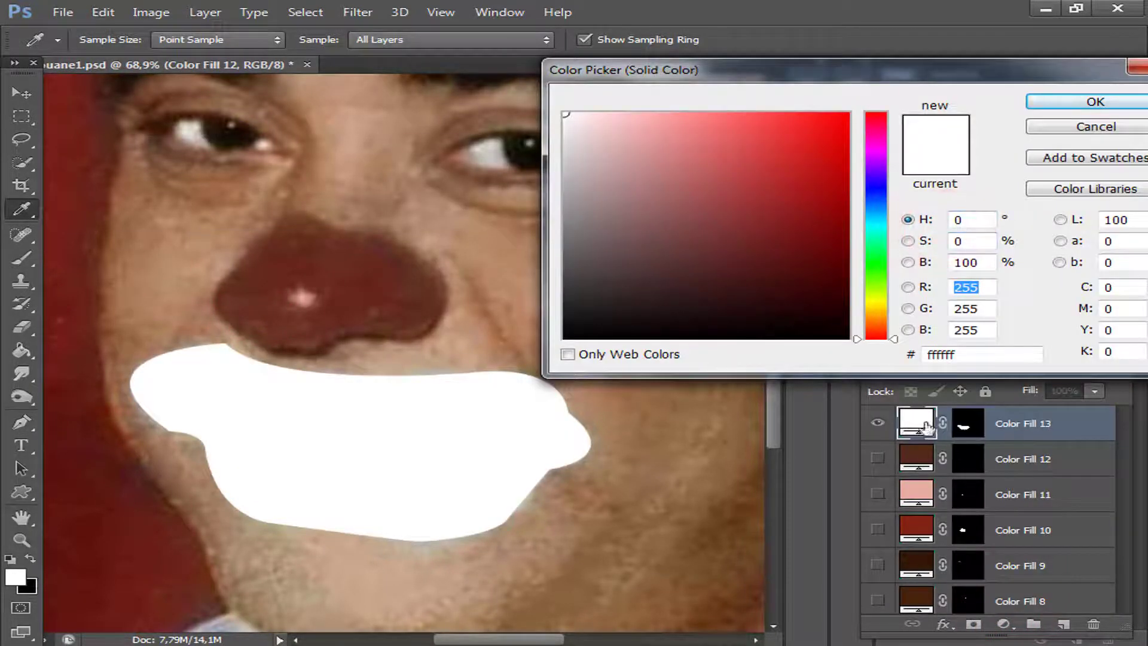
click(1070, 105)
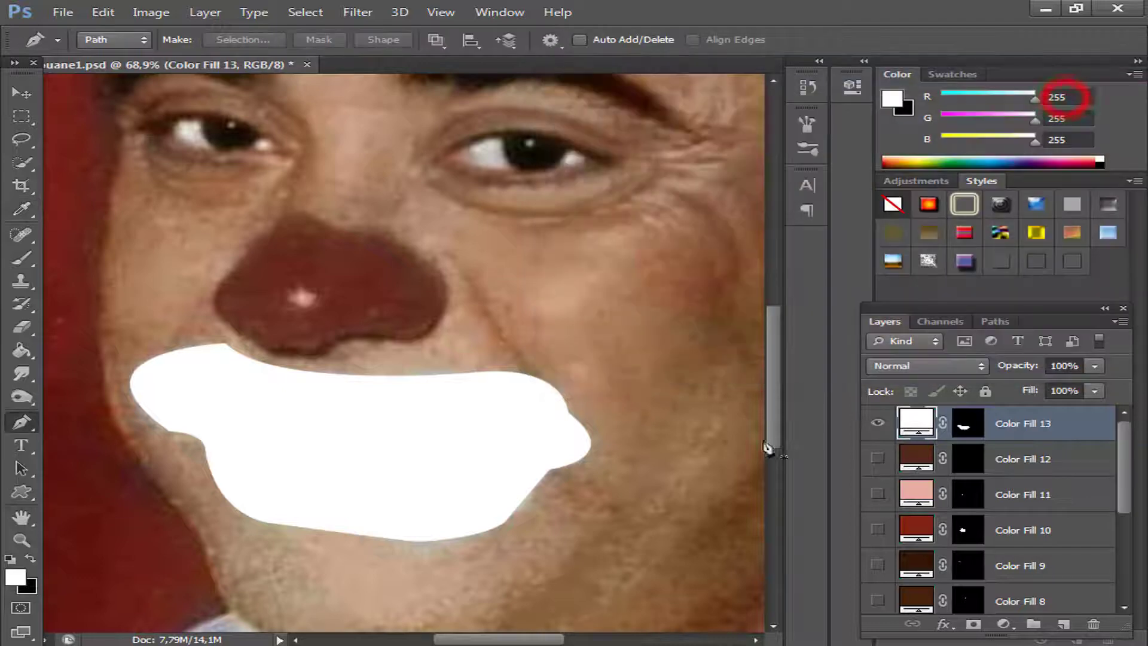
Hide the mouth makeup fill, recolour it from the sampled grey to a lighter d7d2d2, and check it over the photo.
click(877, 425)
double_click(916, 423)
click(197, 392)
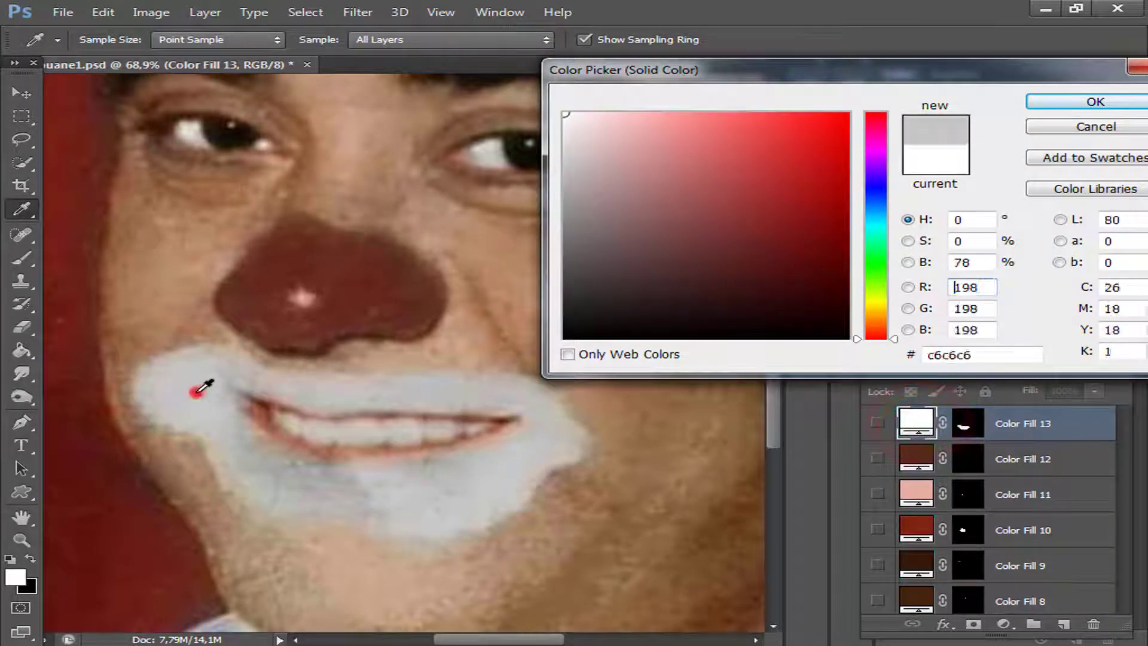
mouse_move(197, 391)
mouse_down()
mouse_move(180, 385)
mouse_move(200, 407)
mouse_up()
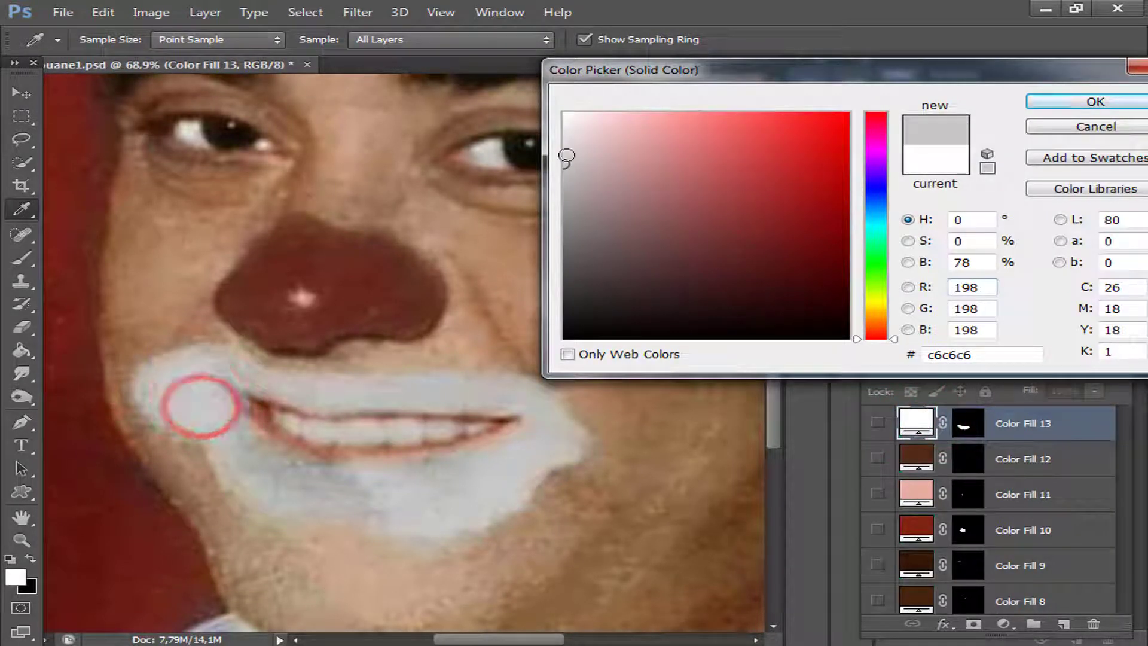
click(569, 148)
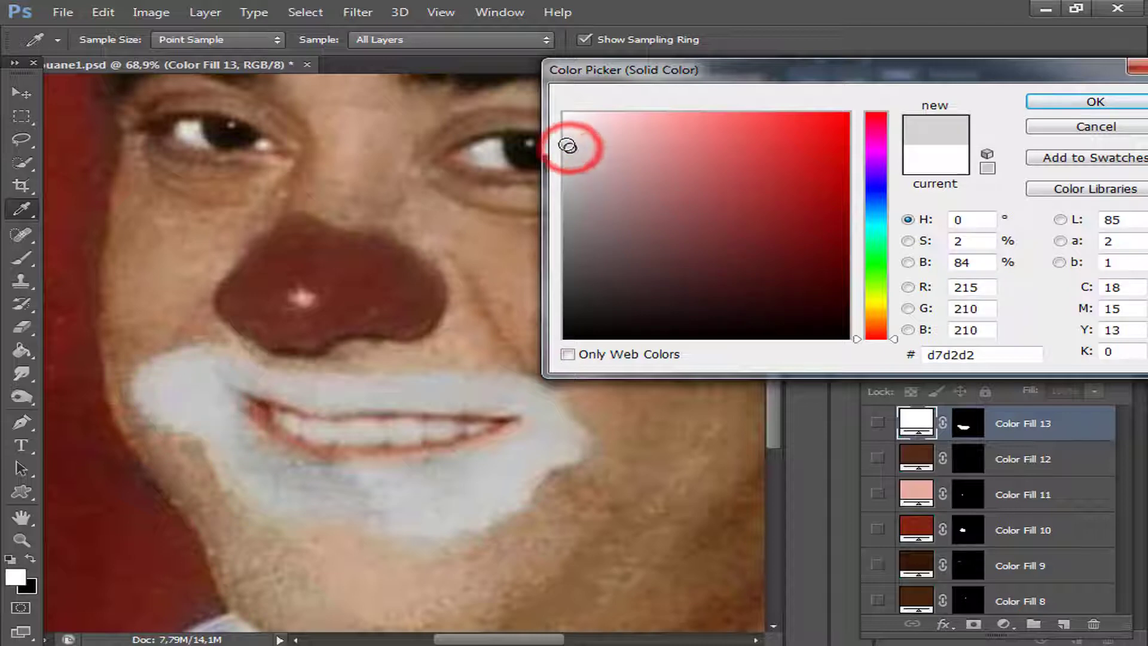
click(1058, 105)
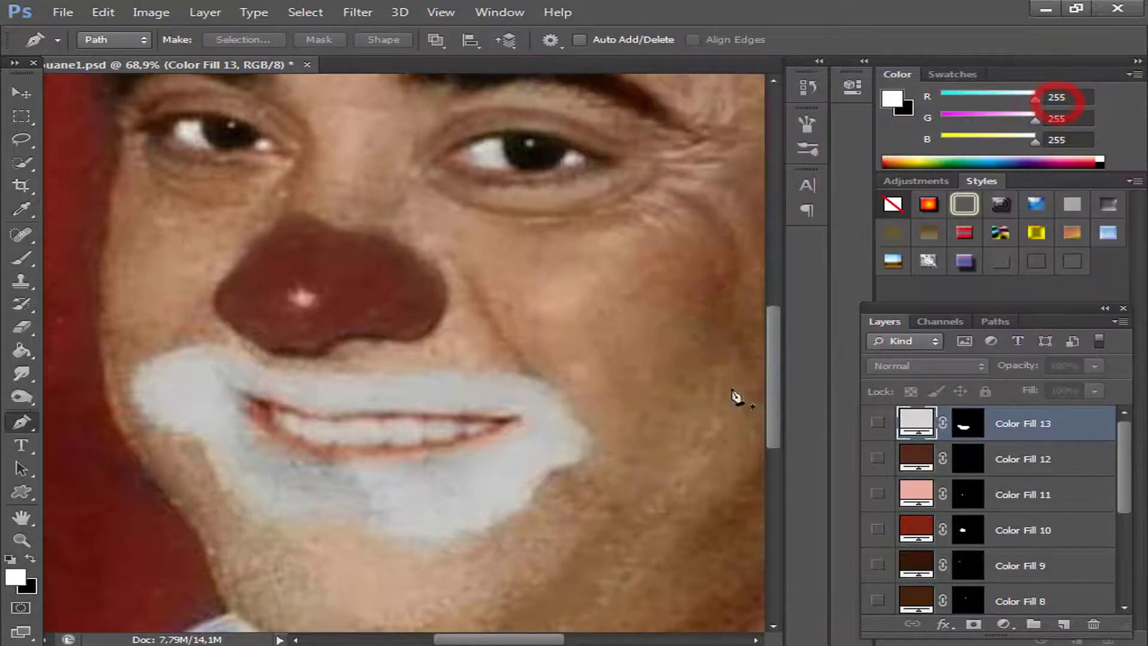
click(875, 425)
click(875, 426)
Trace a Pen tool path around the lower lip, following the edge of the teeth and the lip's outer curve.
scroll(272, 392, up, 3)
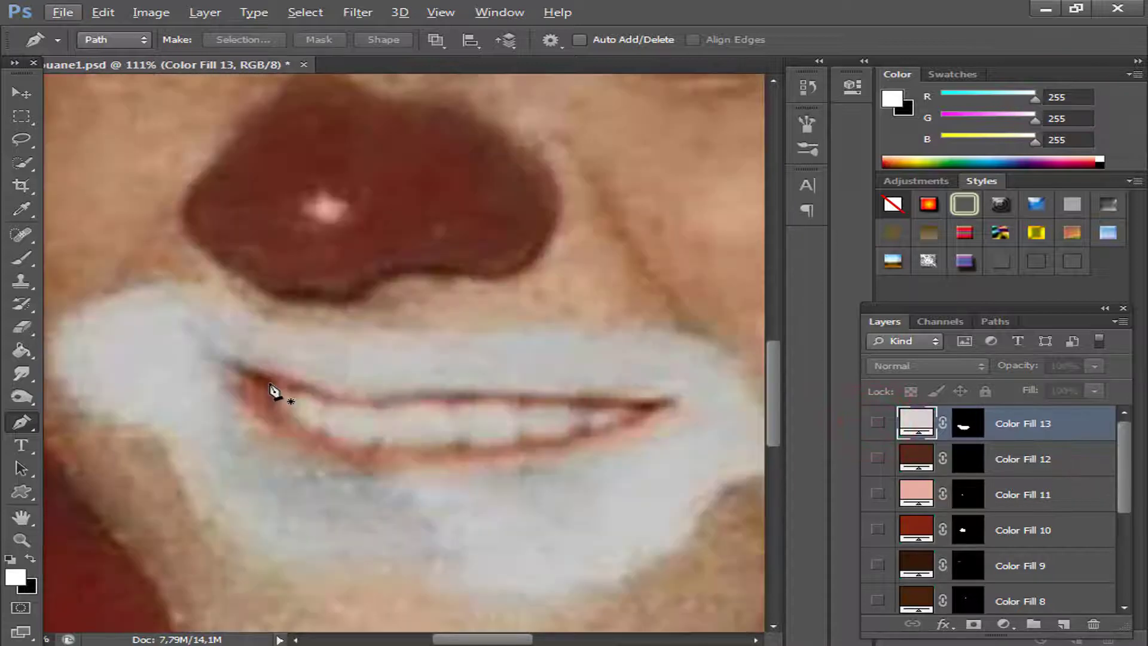
click(269, 383)
drag(368, 448, 532, 449)
click(520, 442)
click(566, 438)
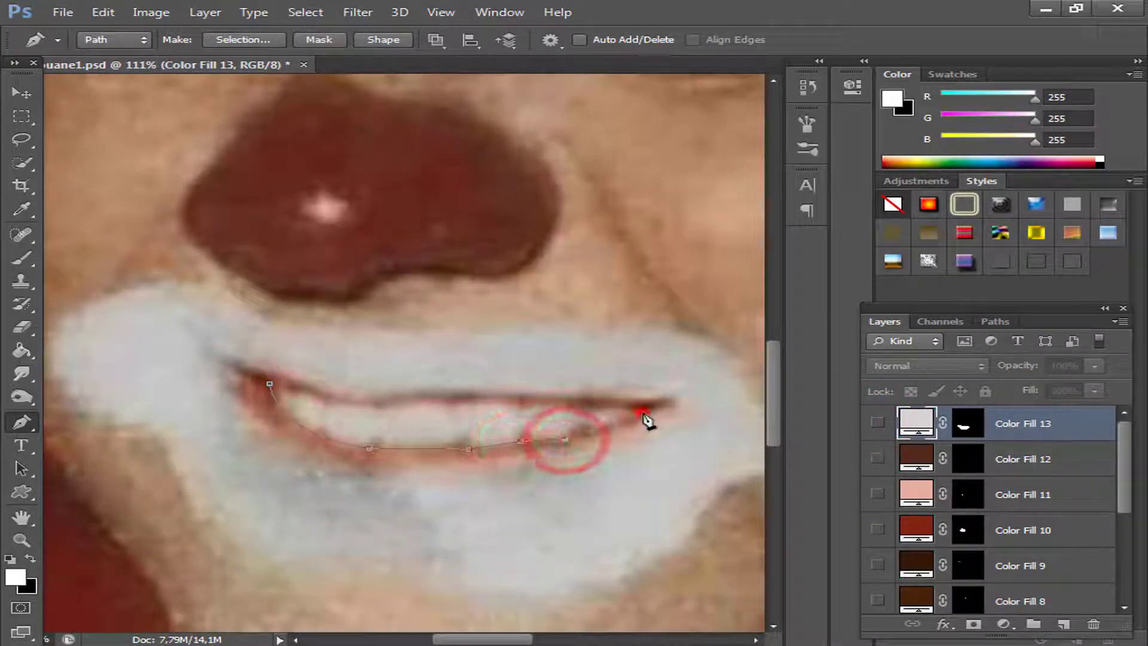
click(643, 413)
click(671, 399)
drag(384, 470, 189, 459)
click(384, 470)
drag(235, 377, 205, 283)
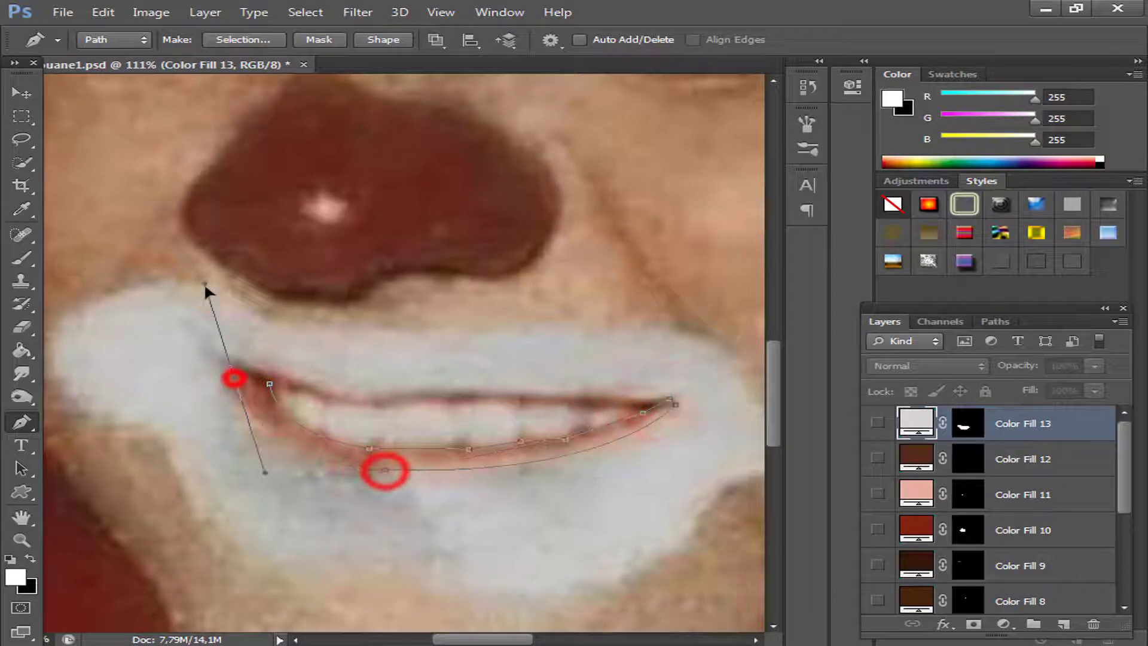
Convert the lower lip path to a selection and fill it with a reddish-brown Solid Color layer.
right_click(236, 379)
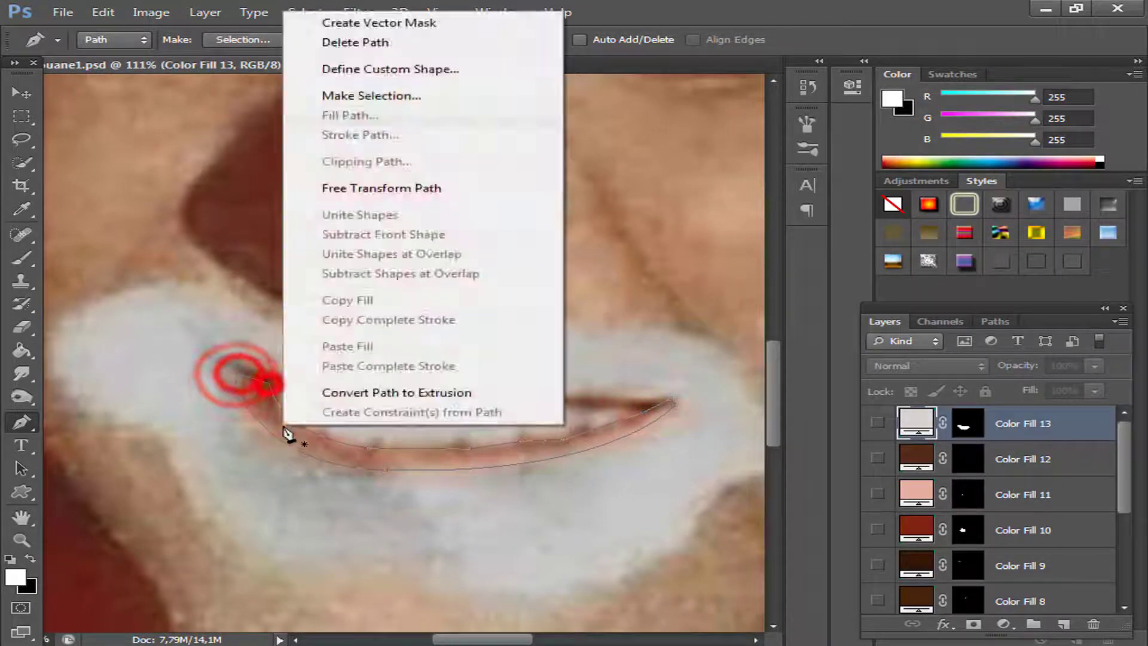
click(362, 97)
click(694, 189)
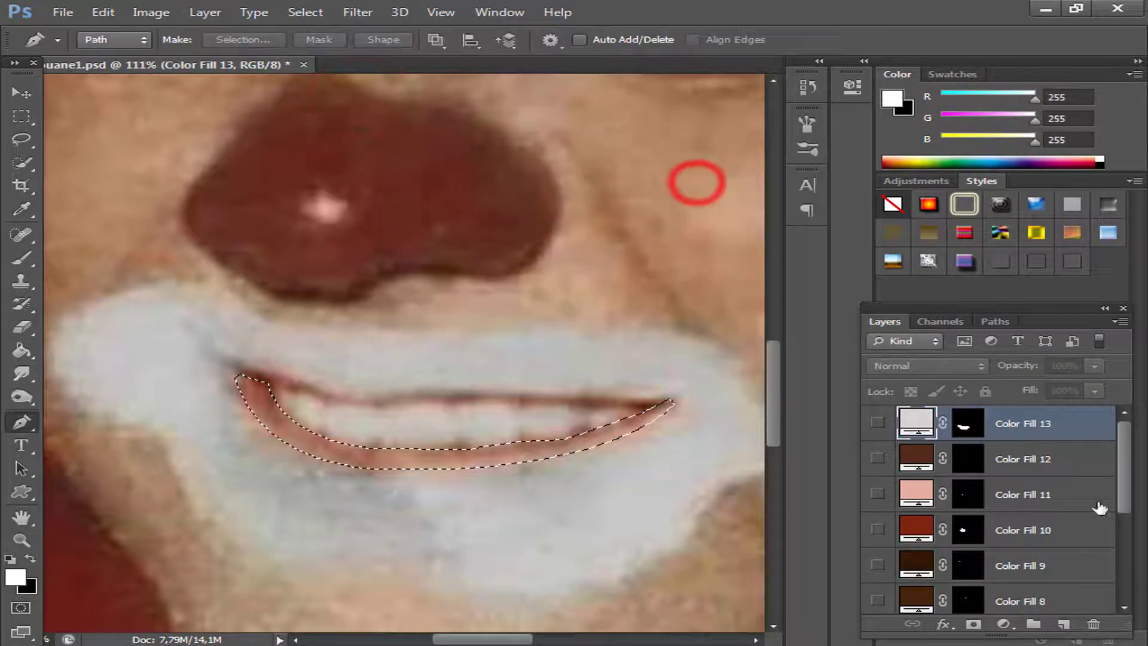
Trace a closed Pen tool path around the upper lip, from one mouth corner along the teeth to the other and back.
click(235, 378)
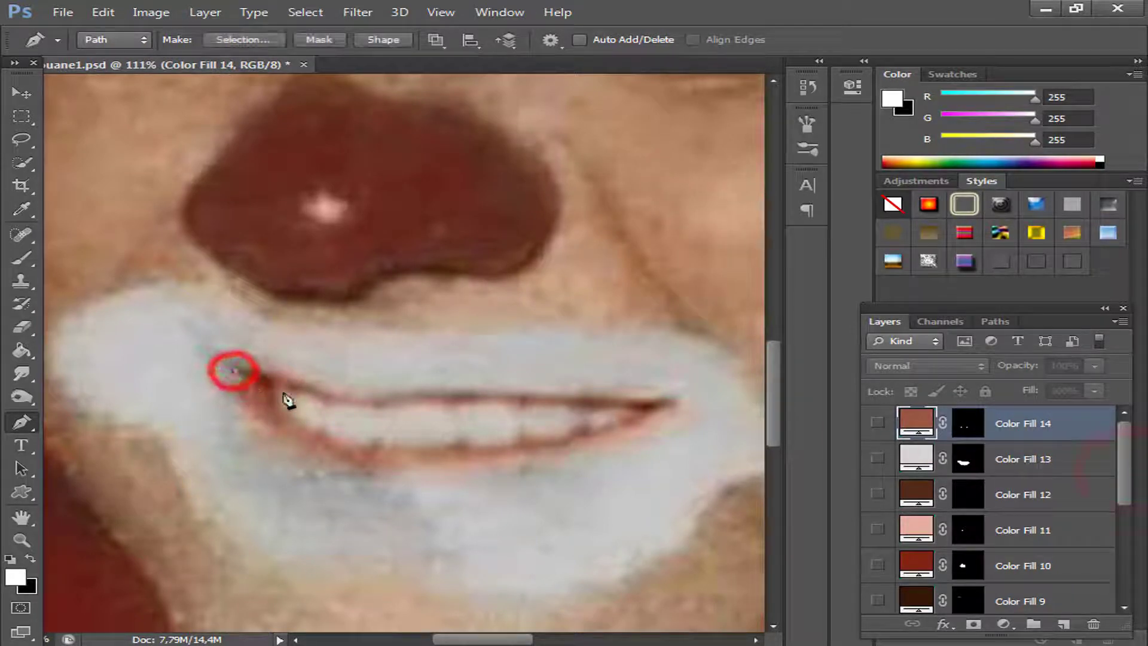
click(275, 388)
click(327, 402)
click(371, 409)
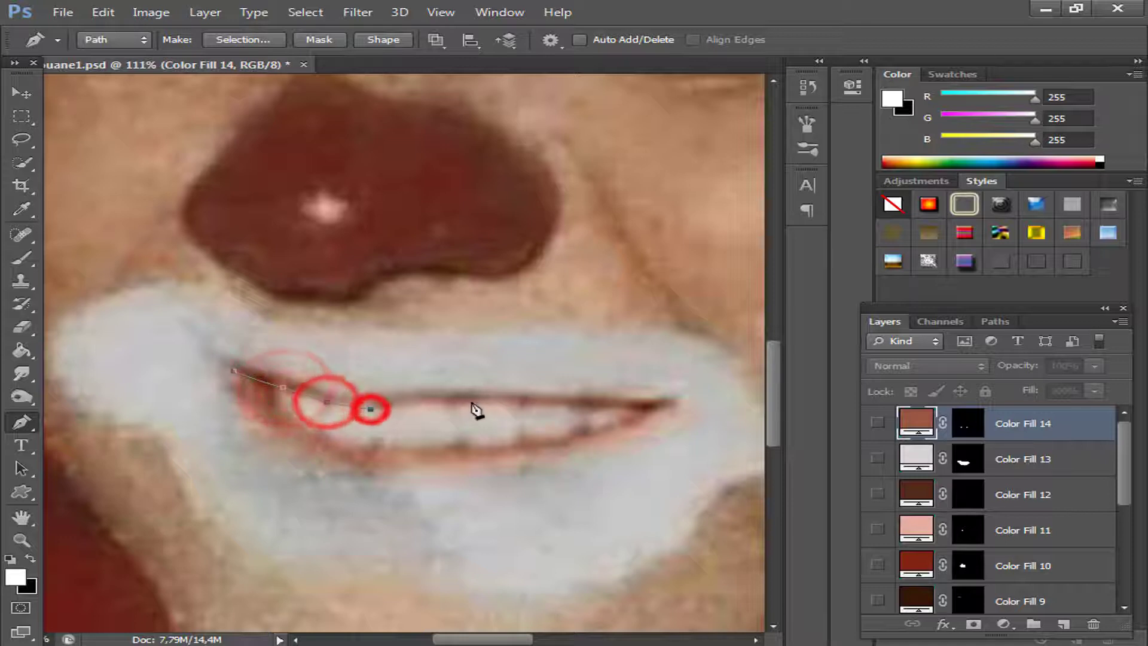
drag(471, 405, 524, 410)
click(521, 406)
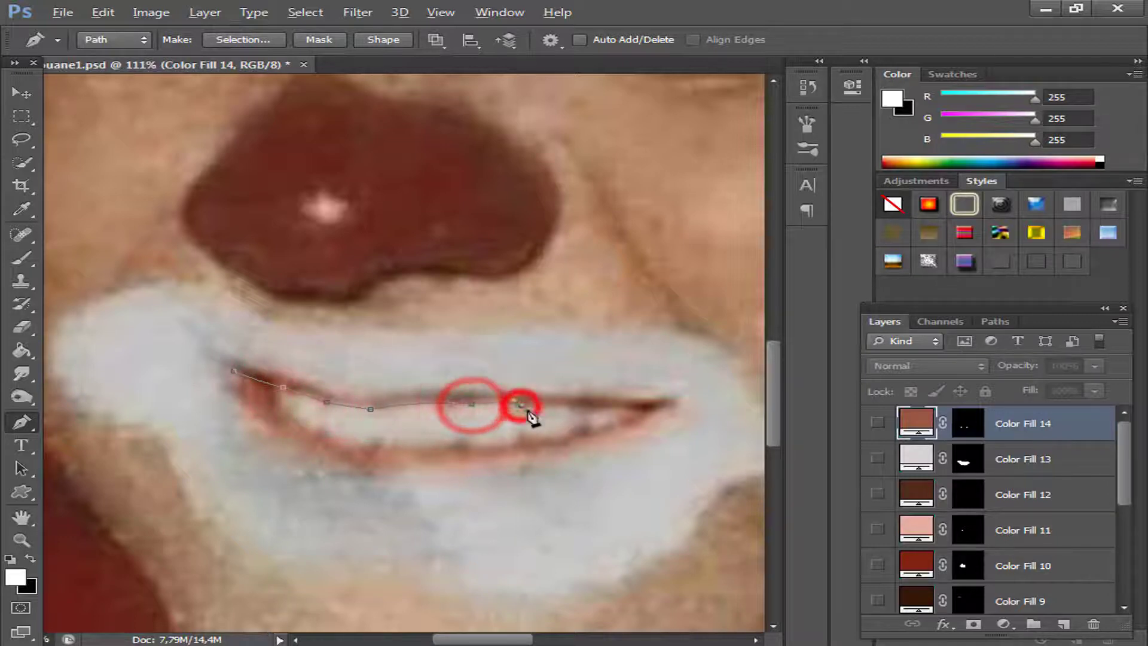
click(573, 409)
drag(650, 407, 666, 419)
click(673, 401)
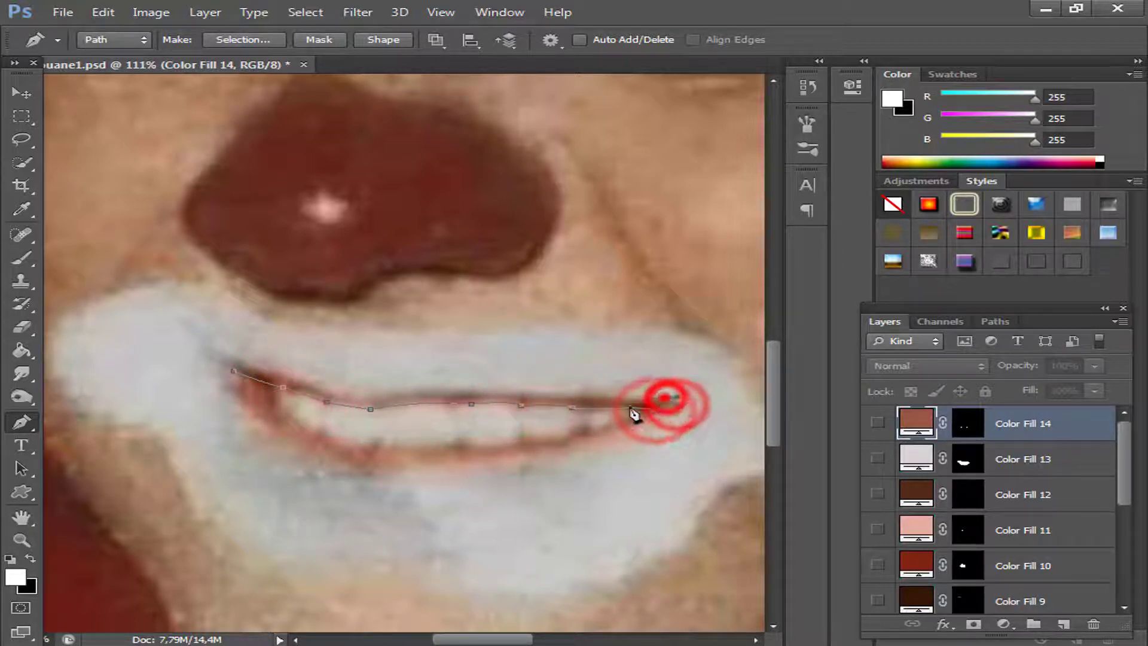
click(524, 395)
drag(370, 398, 347, 415)
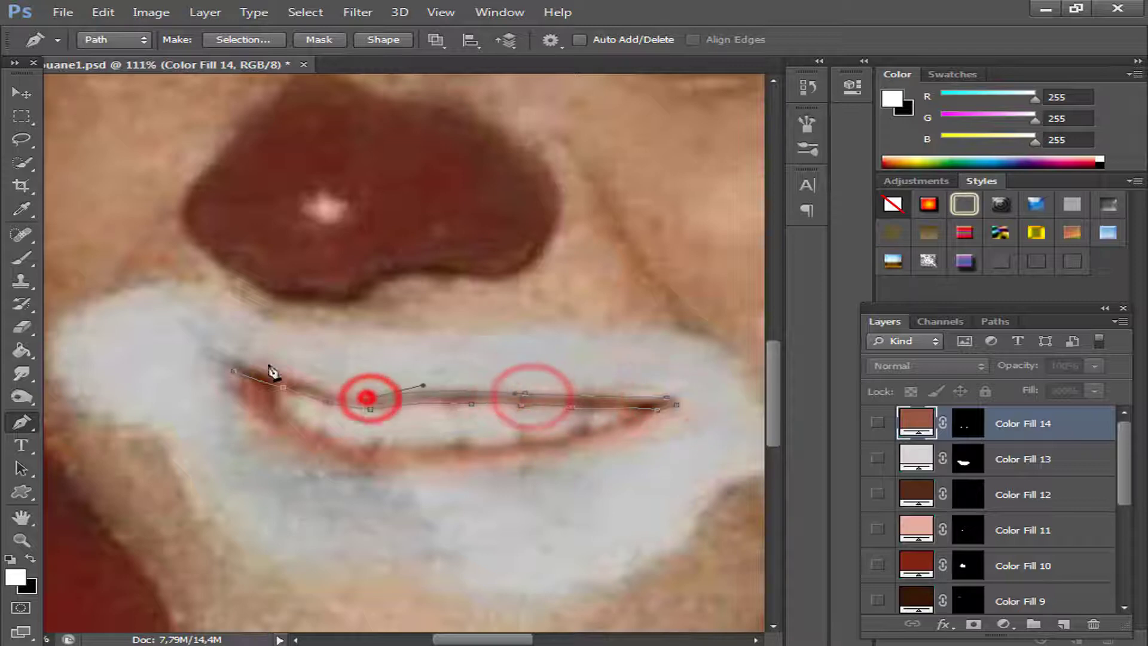
click(337, 390)
click(235, 367)
Convert the upper lip path to a selection and fill it with a Solid Color layer in sampled reddish-brown 995645.
right_click(269, 383)
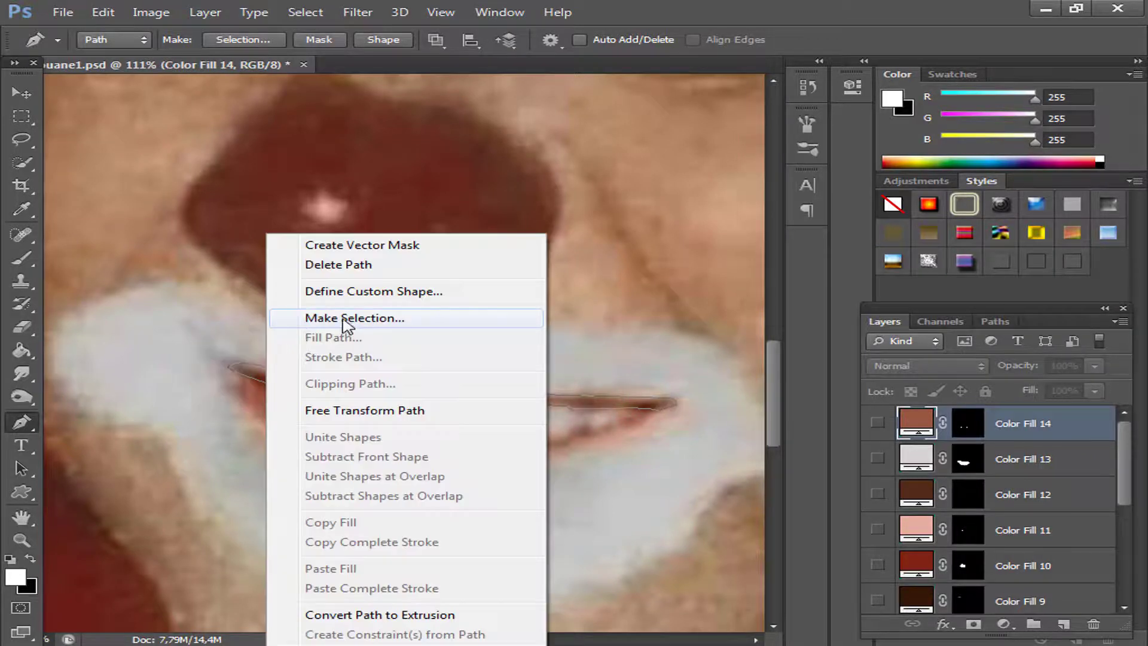
click(353, 315)
click(690, 189)
click(1004, 624)
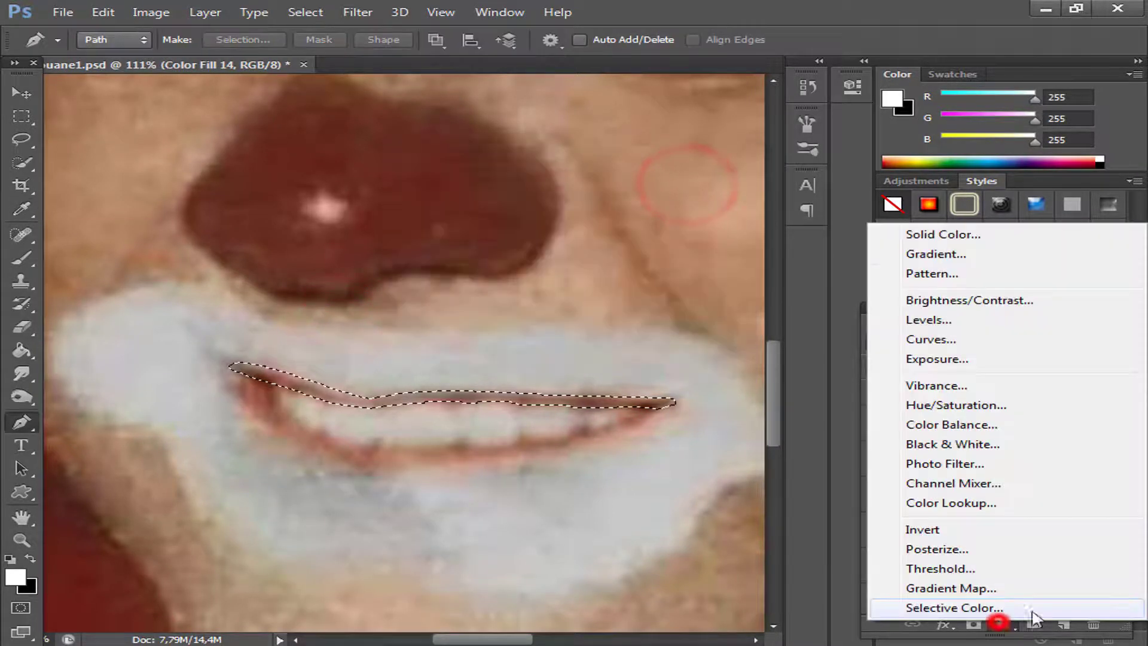
click(932, 234)
click(259, 396)
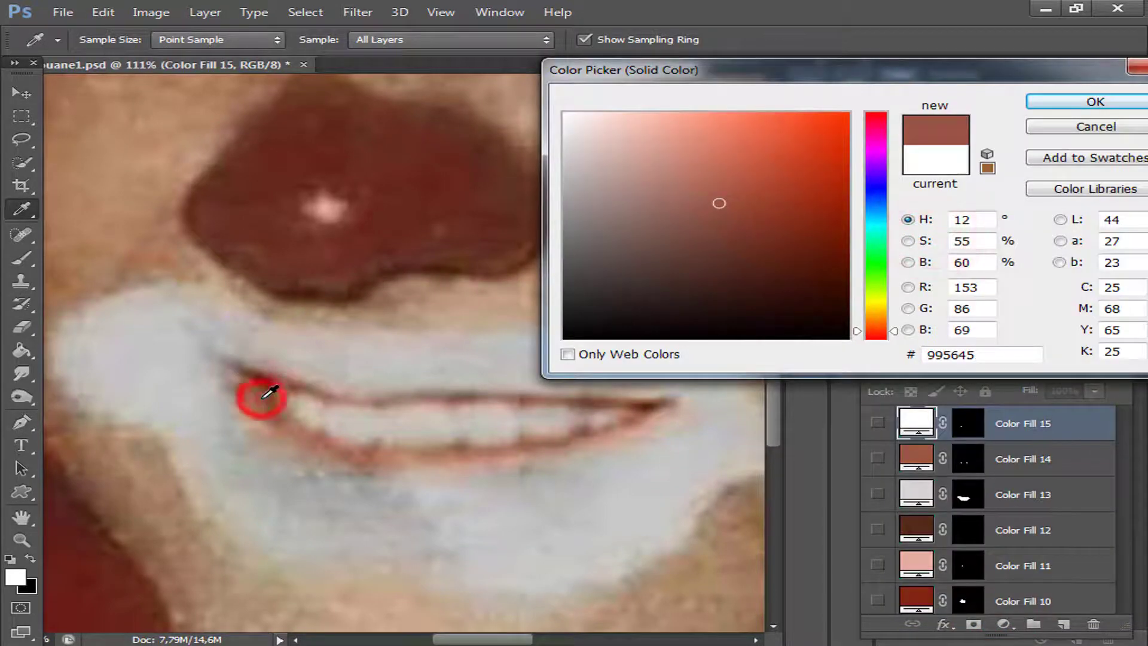
click(1082, 102)
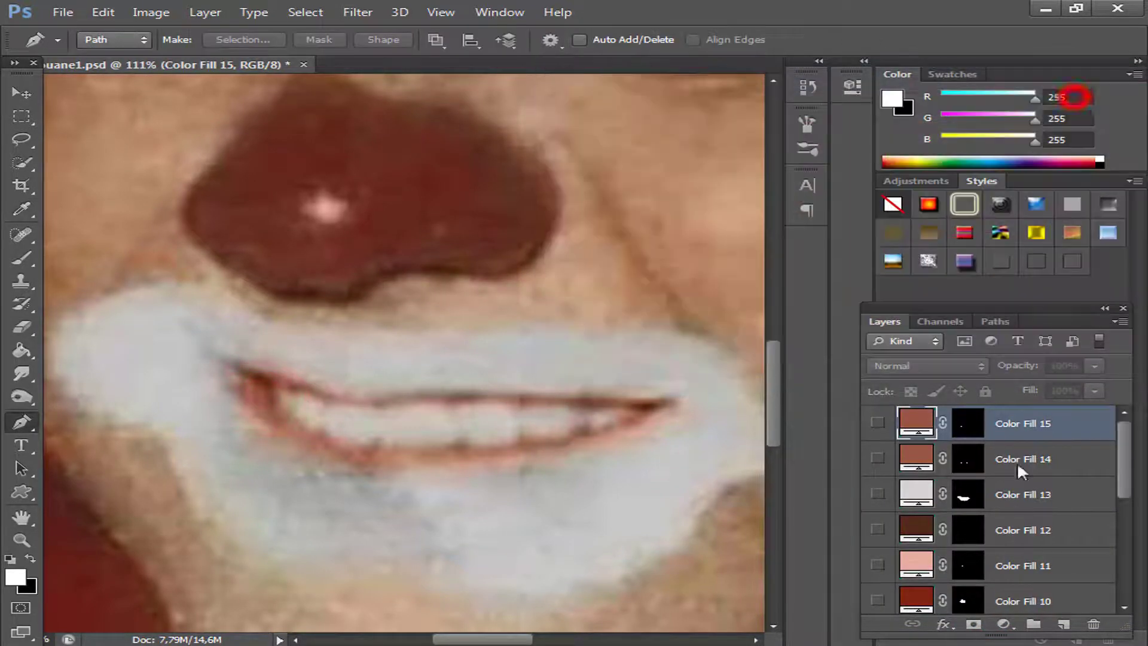
Show the upper and lower lip fills, merge them into one layer, and check the result over the photo.
click(878, 423)
click(878, 459)
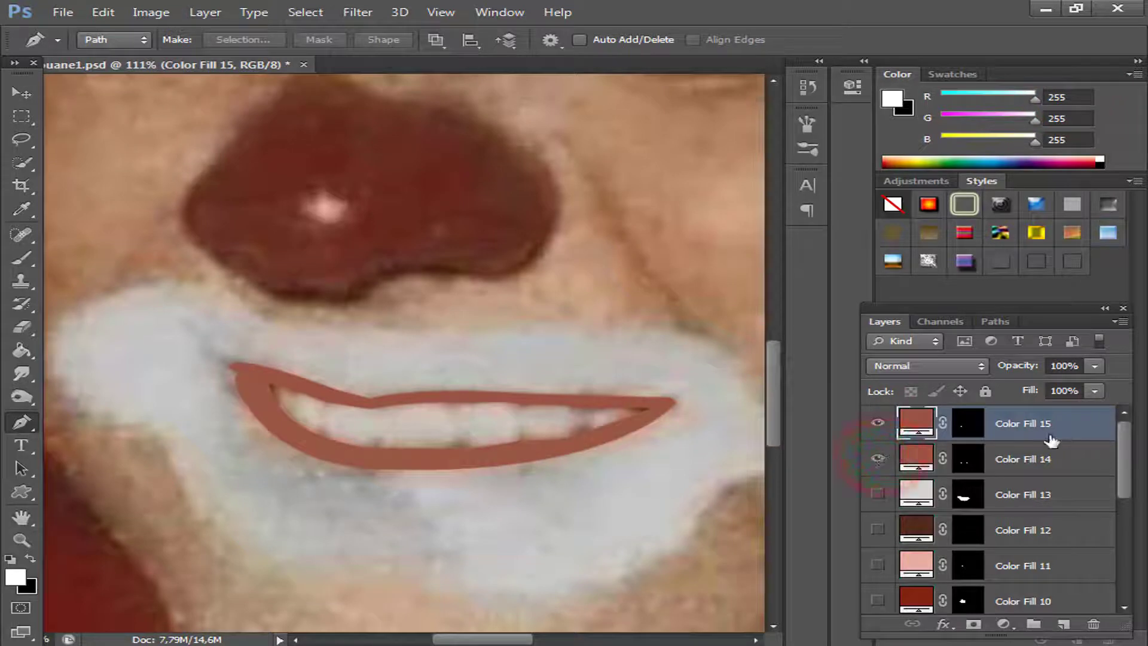
shift+click(1041, 460)
right_click(1041, 459)
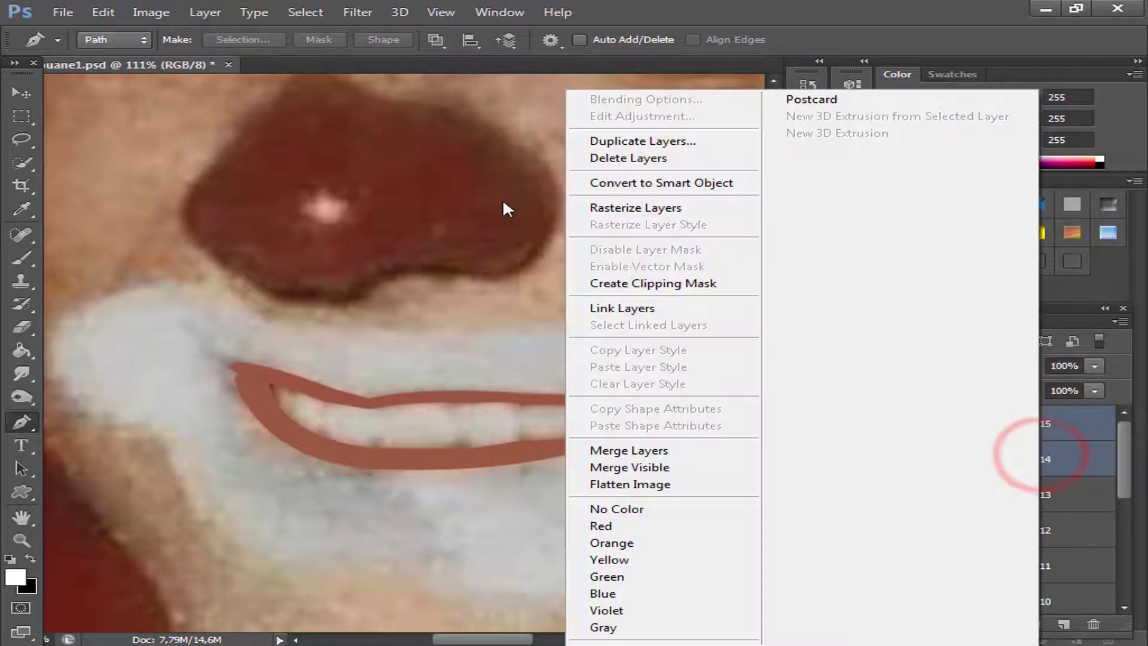
click(616, 453)
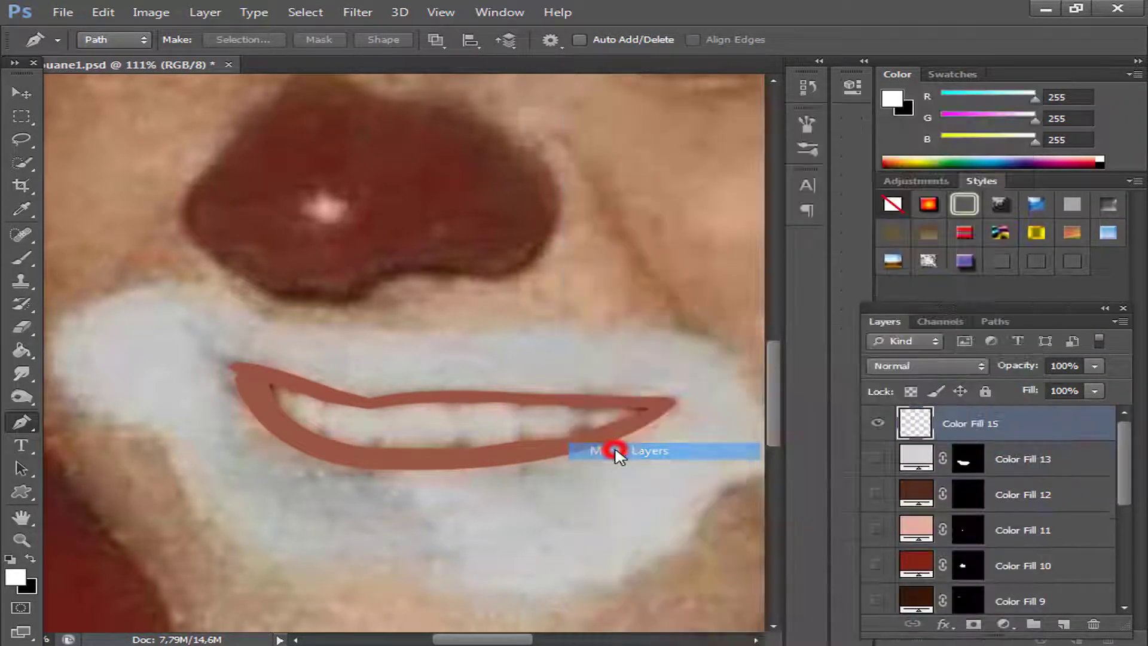
click(874, 424)
click(875, 424)
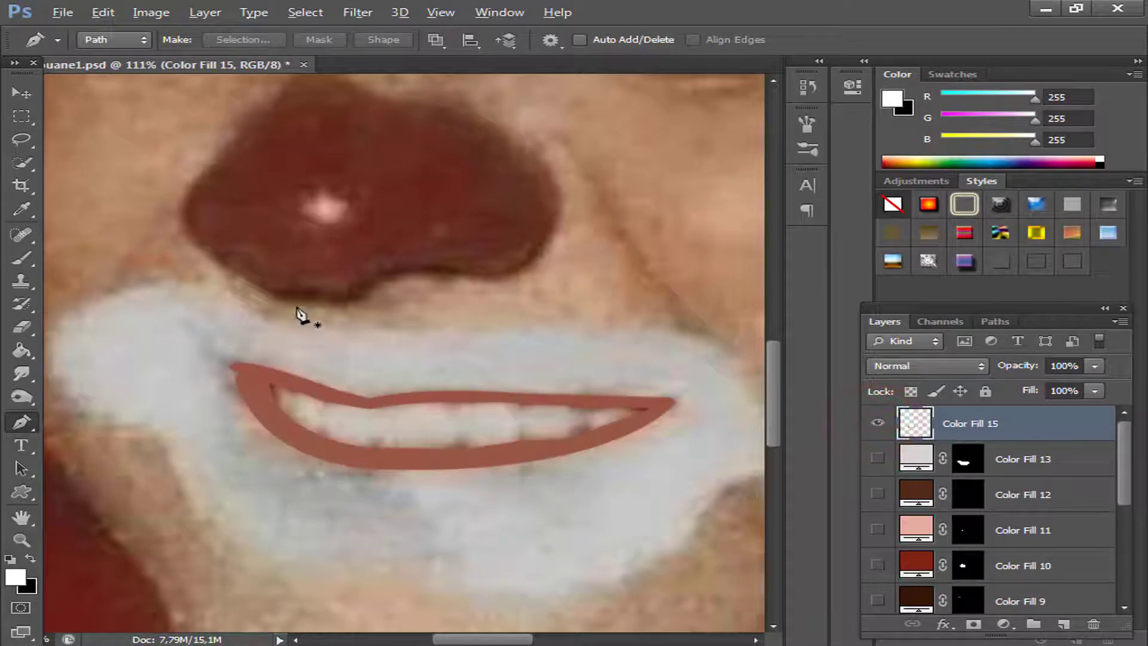
Trace a curved Pen tool path around the dark strip of hair under the hat brim, beside the eyebrow at the face's outer edge.
scroll(359, 305, down, 6)
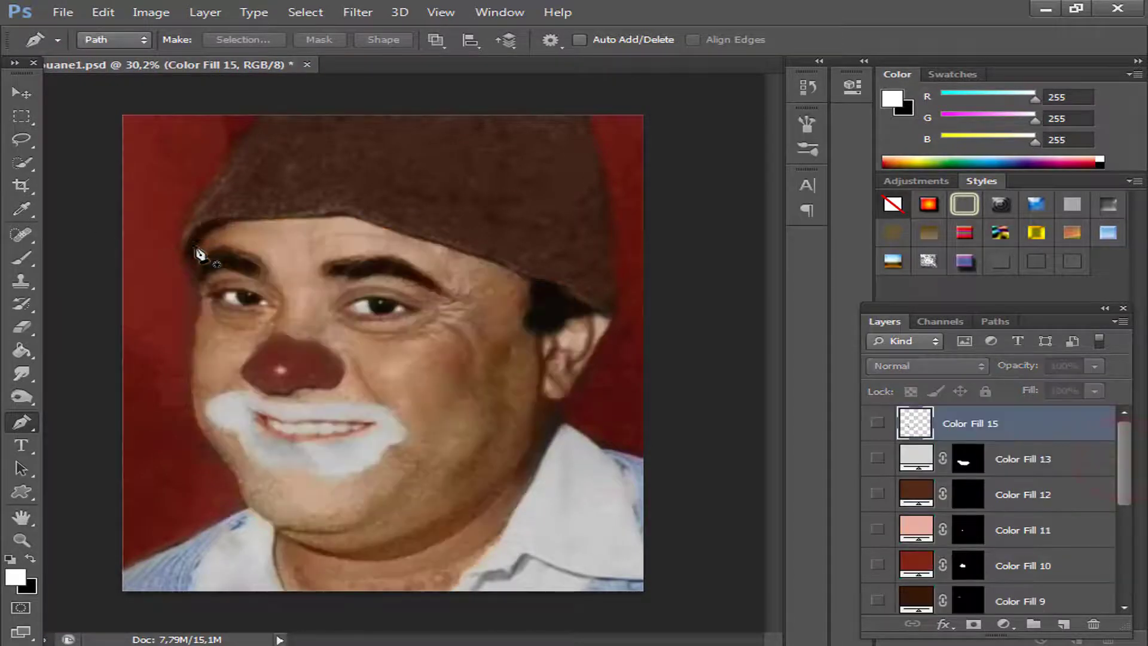
click(249, 220)
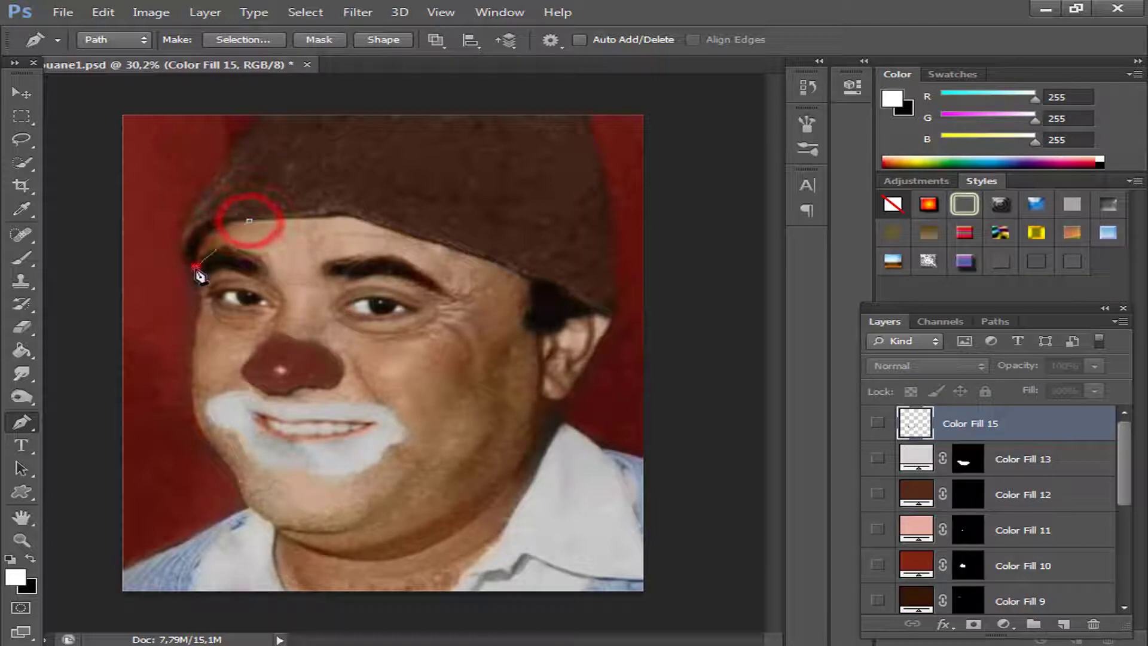
drag(196, 267, 200, 311)
drag(248, 220, 346, 220)
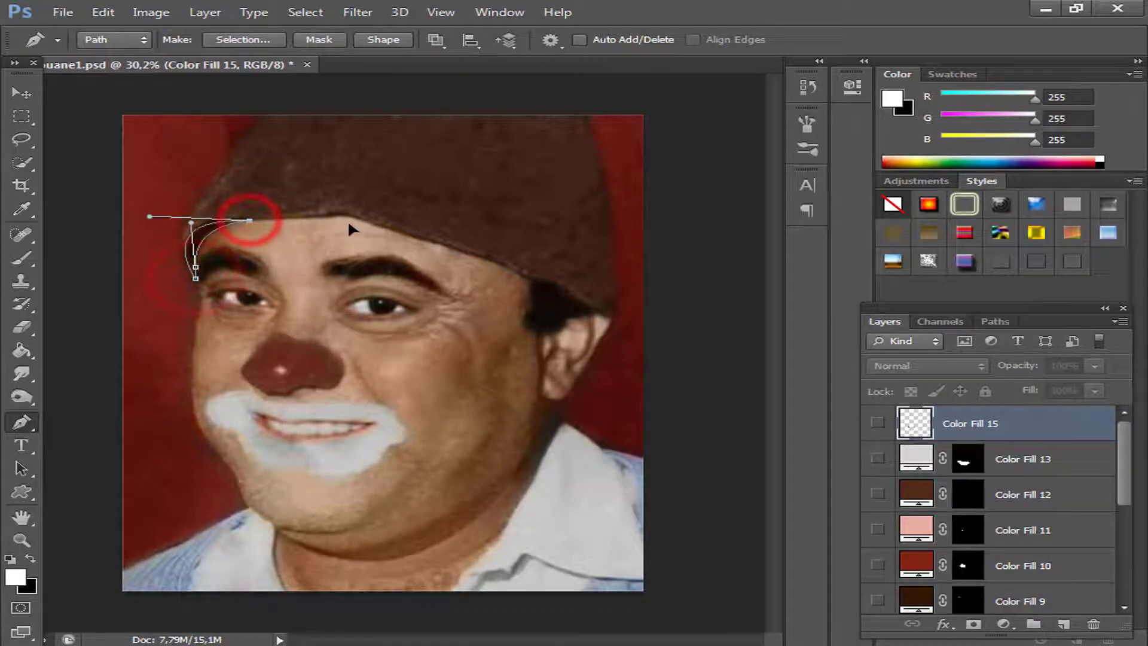
Convert the hair strip path to a selection and fill it with a Solid Color layer in sampled dark brown 1f0c05.
right_click(197, 245)
click(277, 319)
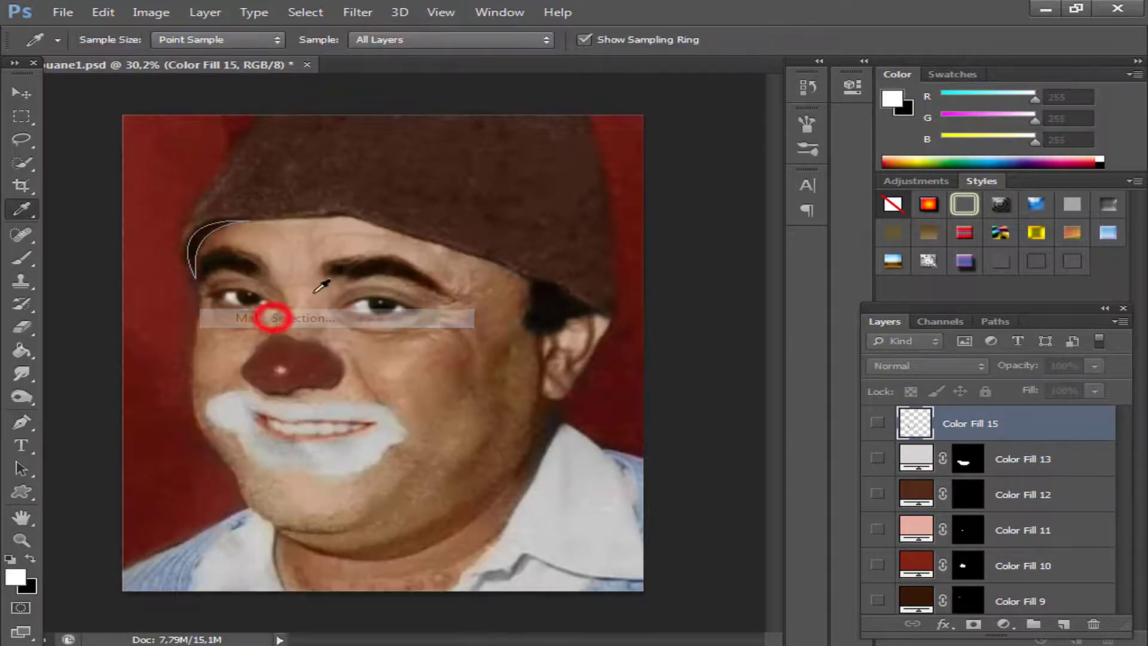
click(697, 189)
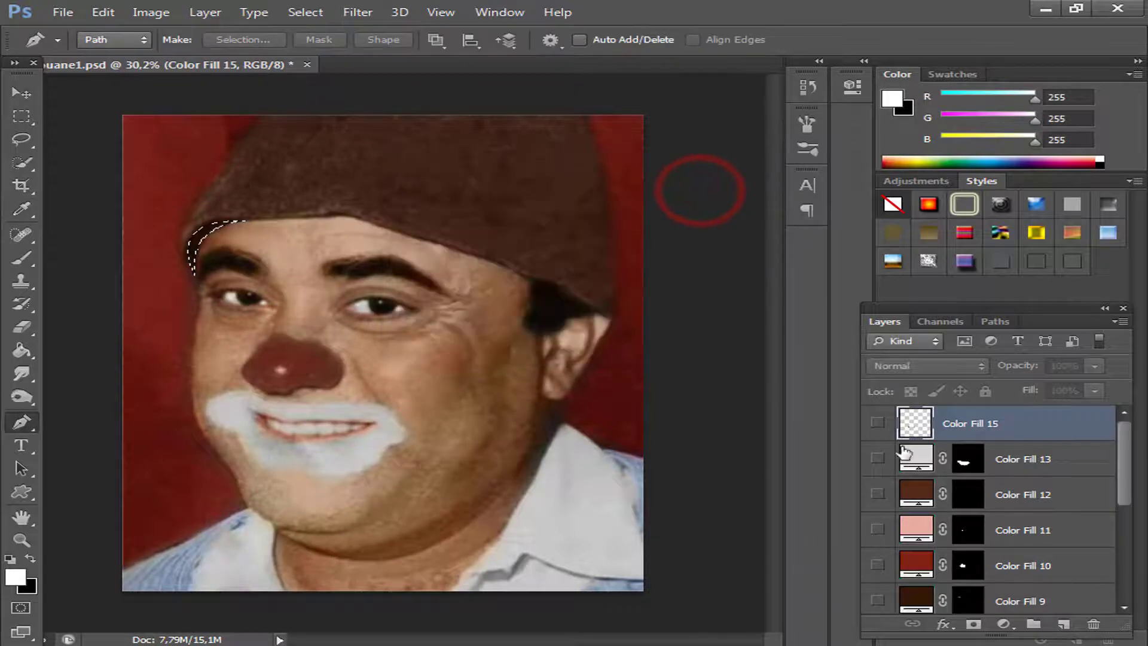
click(1007, 624)
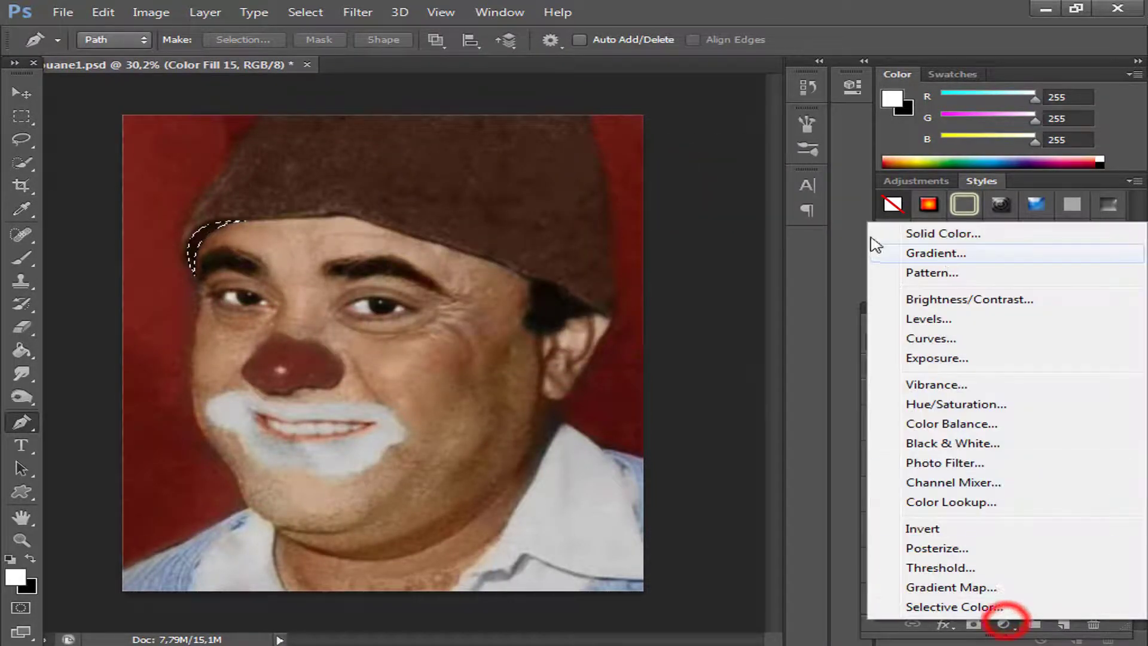
click(928, 234)
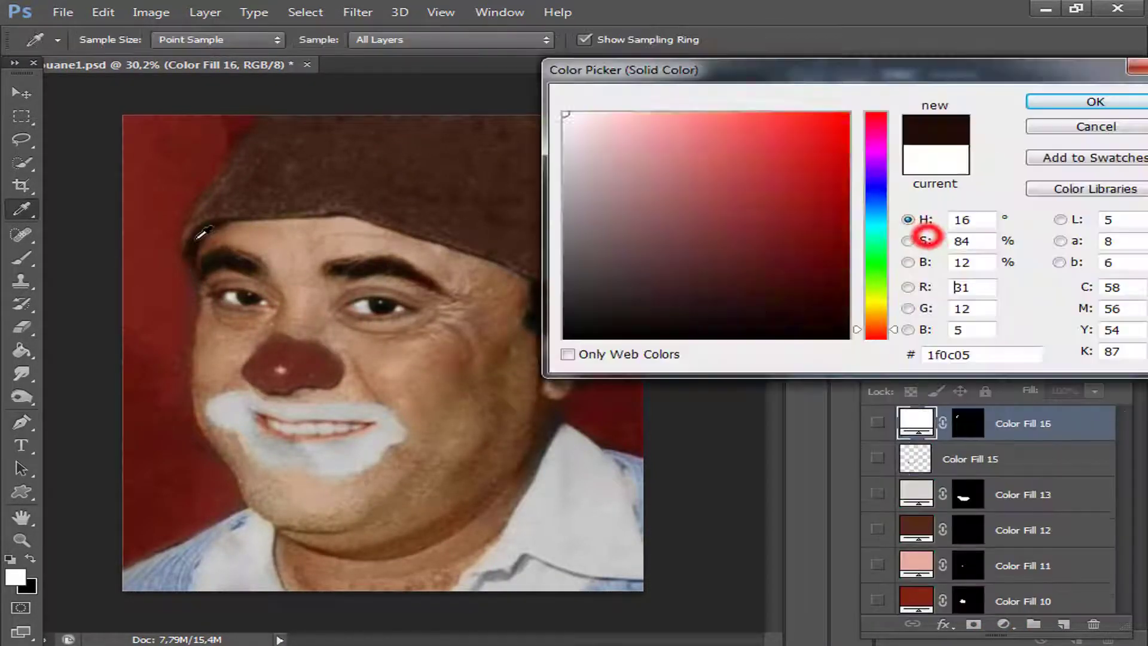
click(1047, 102)
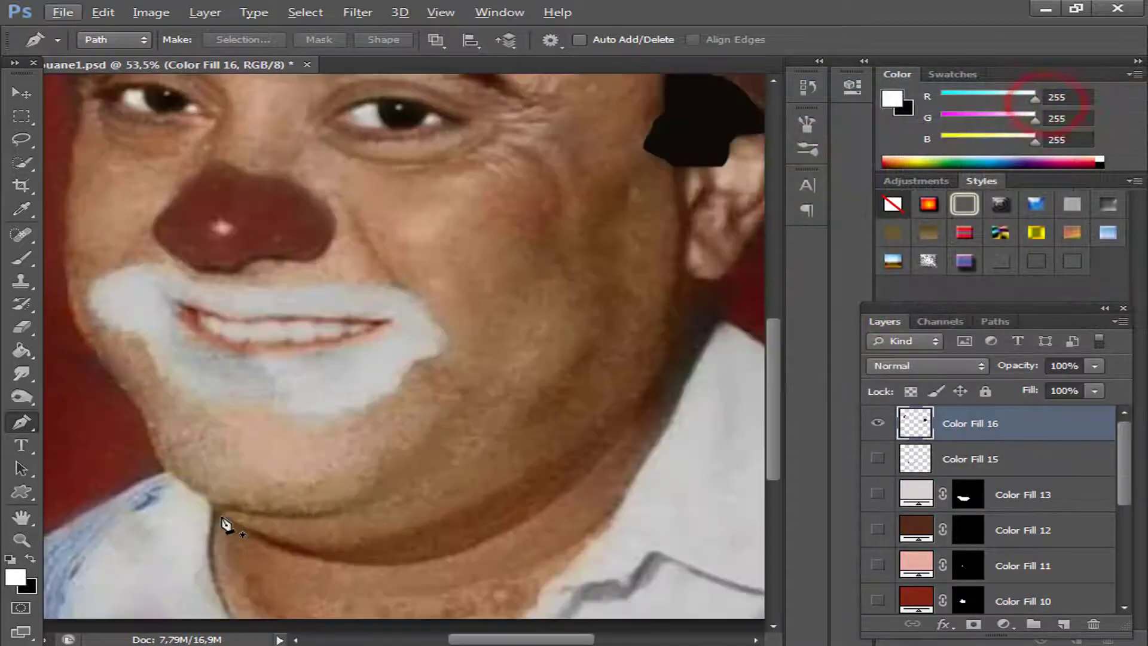
Trace a closed Pen tool path around the crescent-shaped shadow between the chin and the neck, reaching up towards the shirt collar.
click(221, 516)
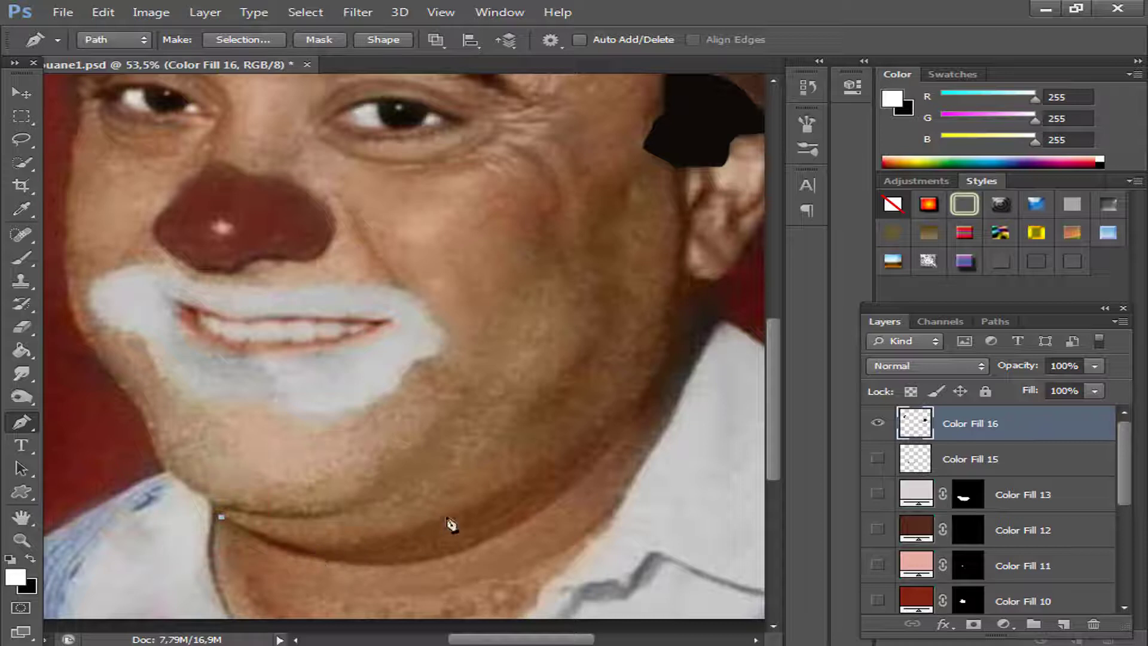
drag(446, 516, 541, 457)
drag(652, 377, 678, 344)
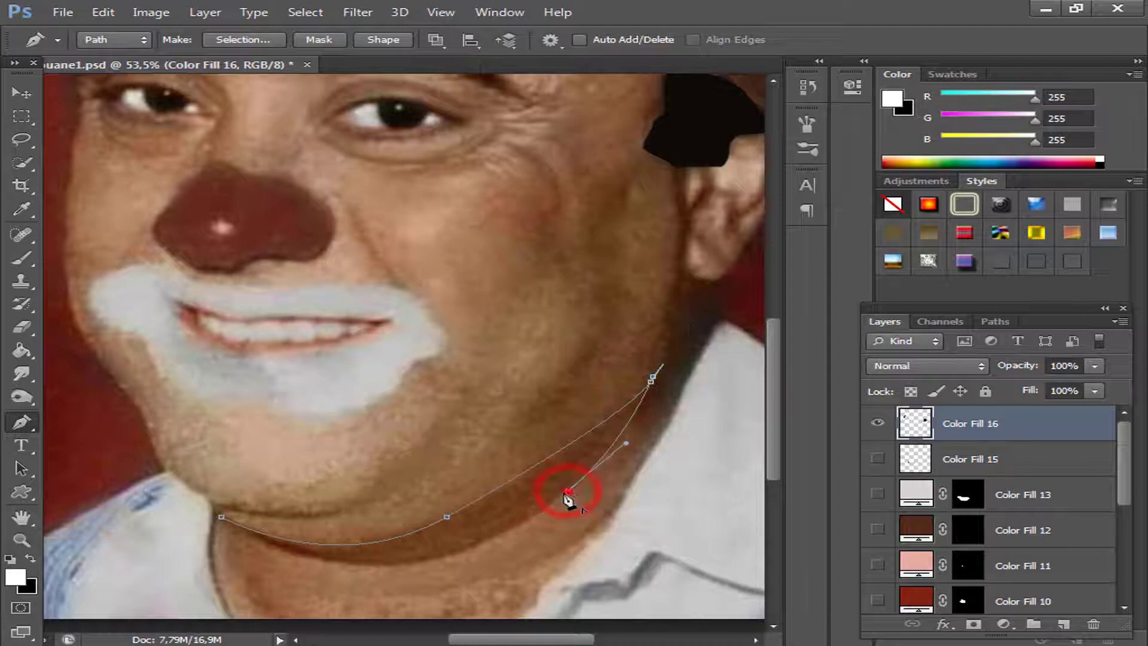
drag(302, 556, 156, 519)
alt+click(301, 556)
click(222, 517)
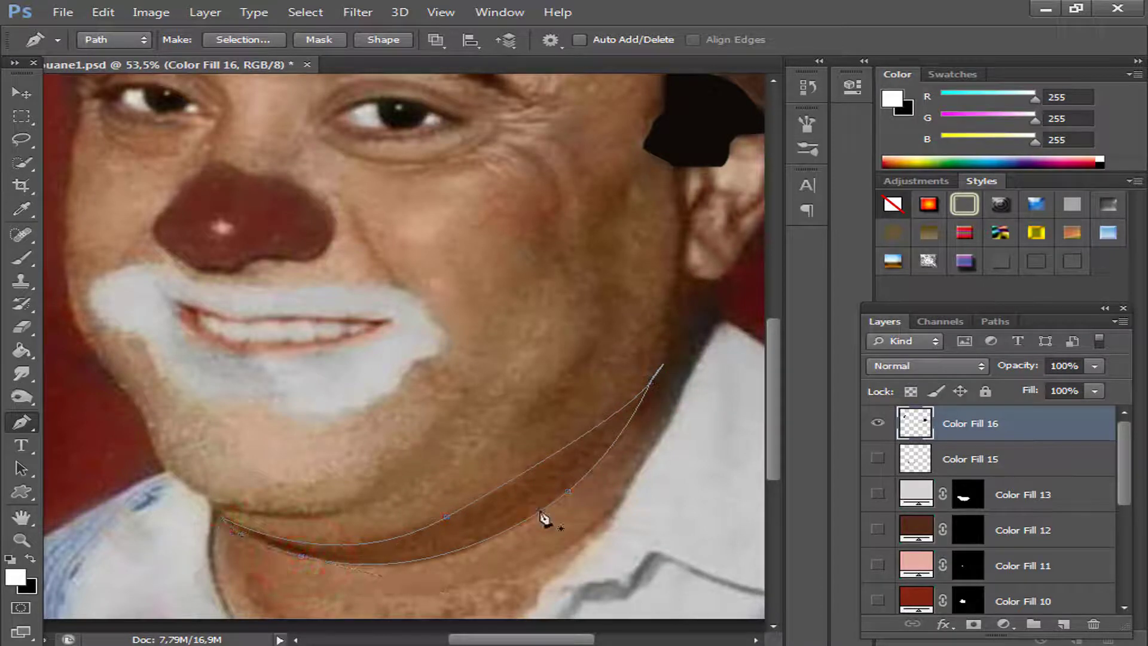
Convert the chin shadow path to a selection, fill it with a Solid Color layer in sampled brown 693b19, and check it over the photo.
right_click(533, 502)
click(589, 163)
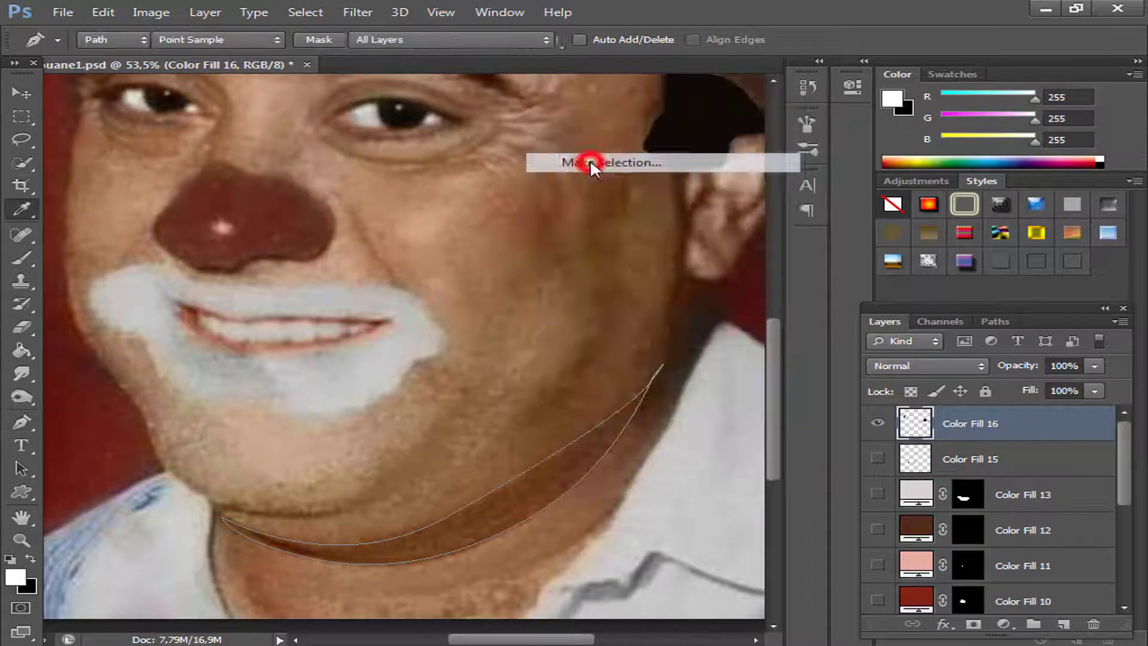
click(687, 187)
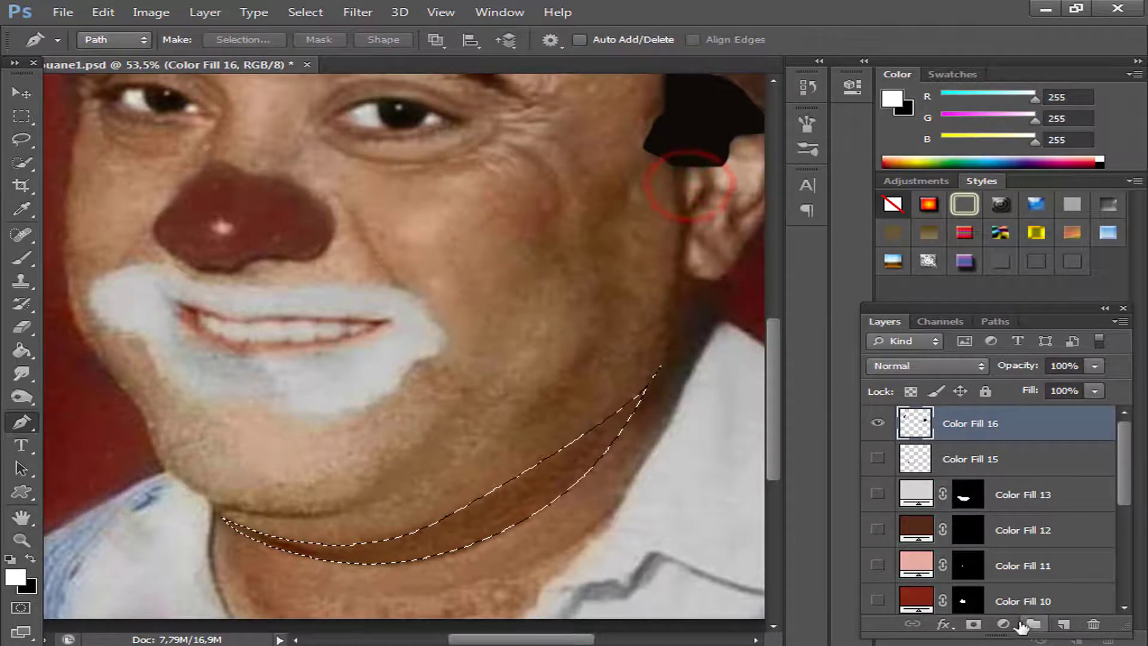
click(1003, 624)
click(960, 236)
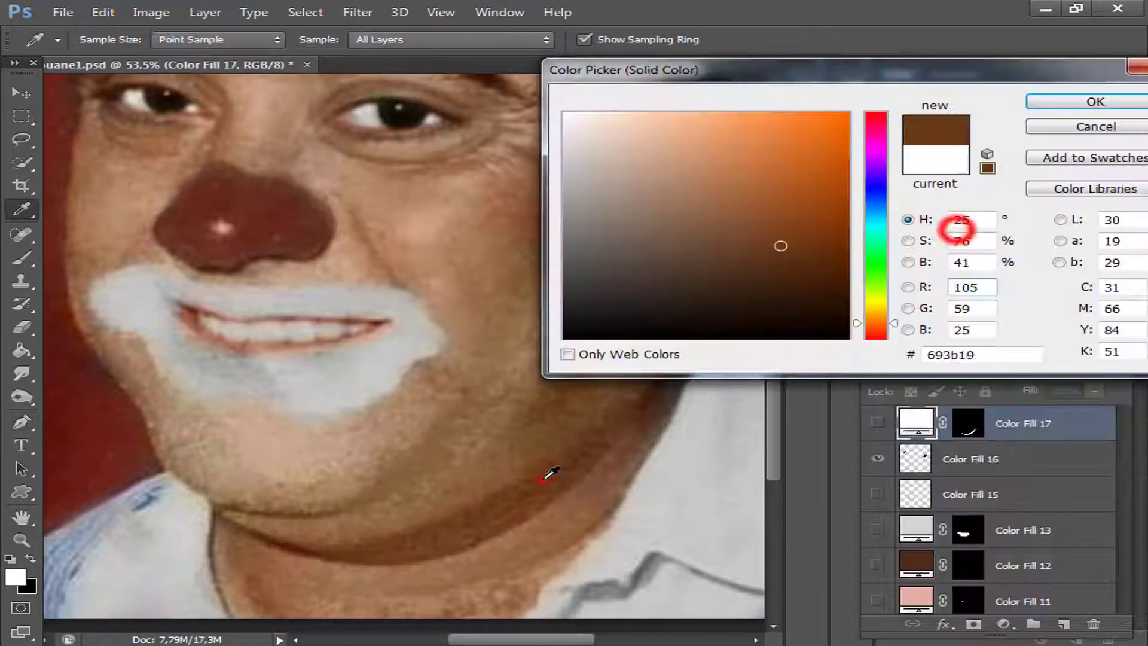
click(541, 475)
click(1085, 101)
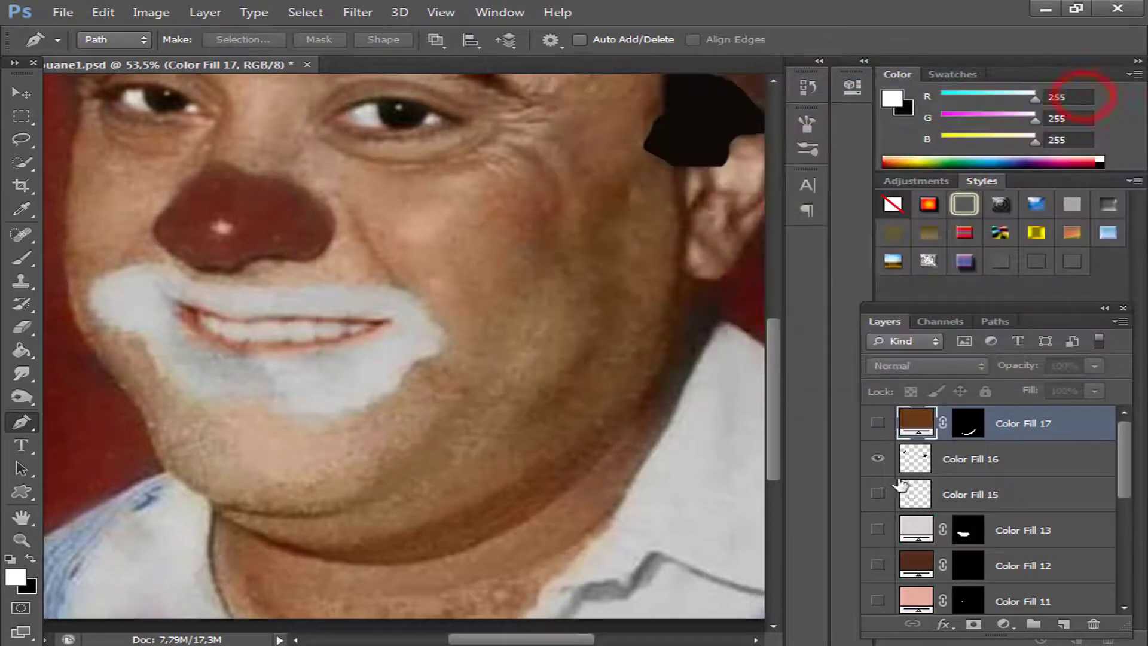
click(876, 425)
click(876, 424)
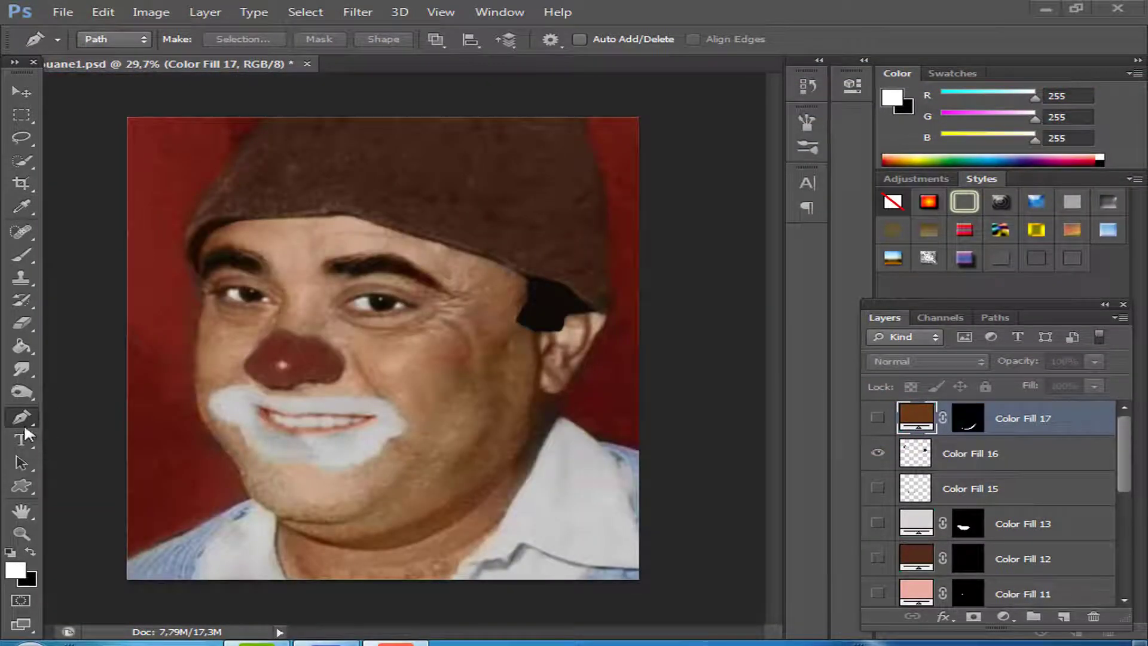
Trace a closed Pen tool path around the hat, following its sides, the photo's upper edge and the brim above the forehead.
click(196, 273)
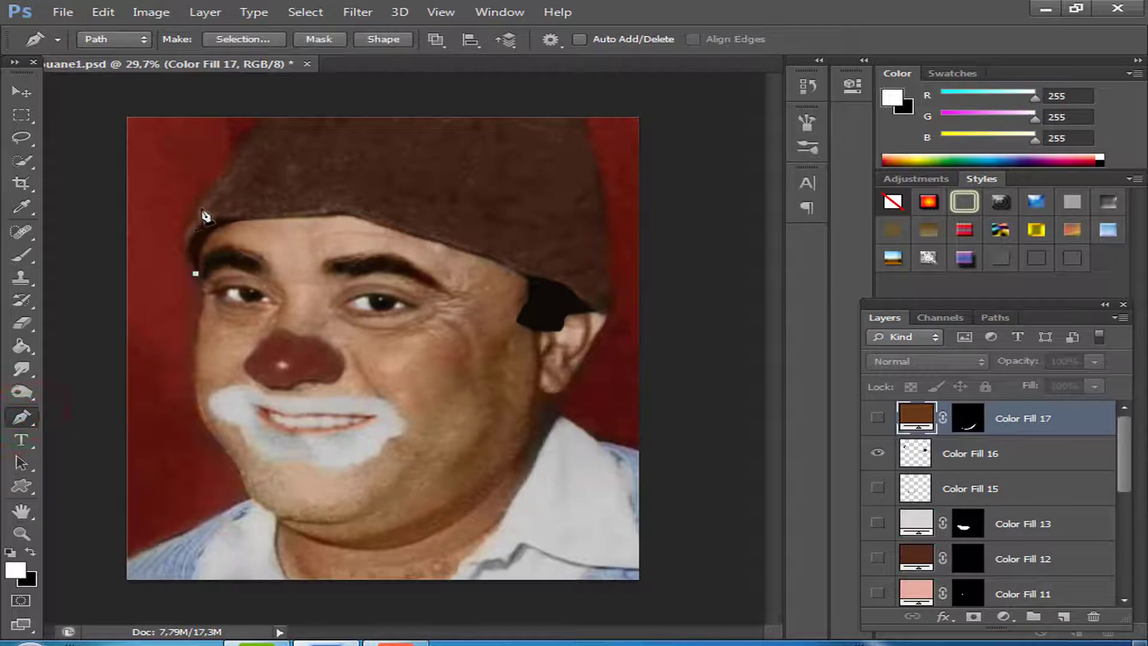
drag(199, 209, 236, 173)
click(261, 120)
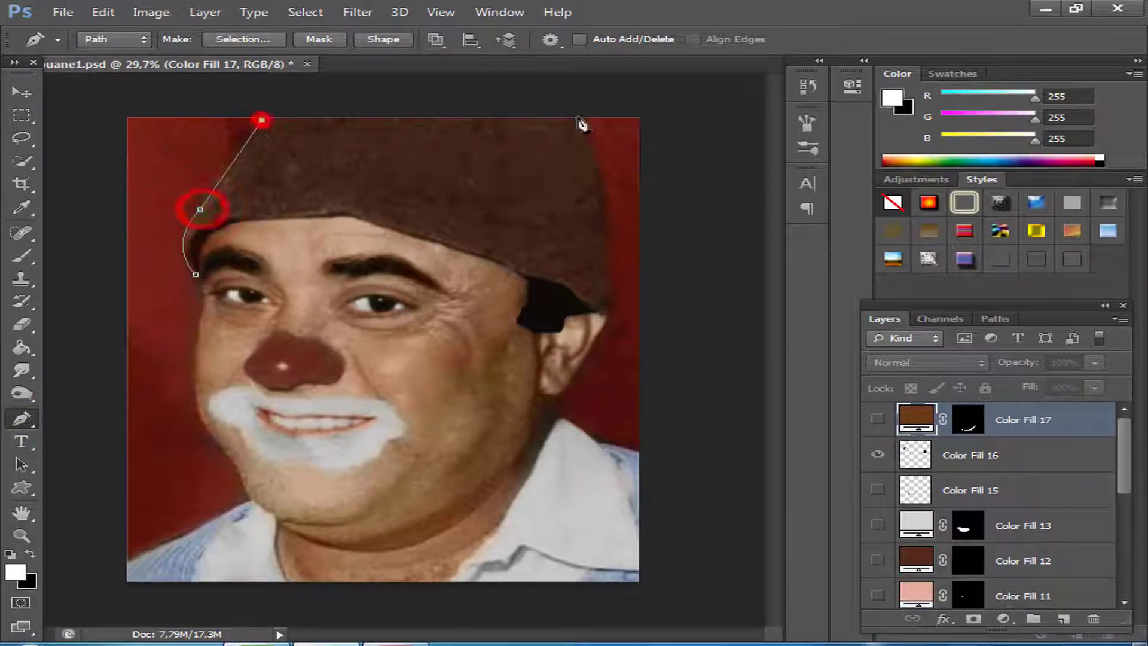
click(587, 118)
drag(610, 261, 553, 277)
click(614, 313)
click(597, 309)
click(512, 267)
click(444, 245)
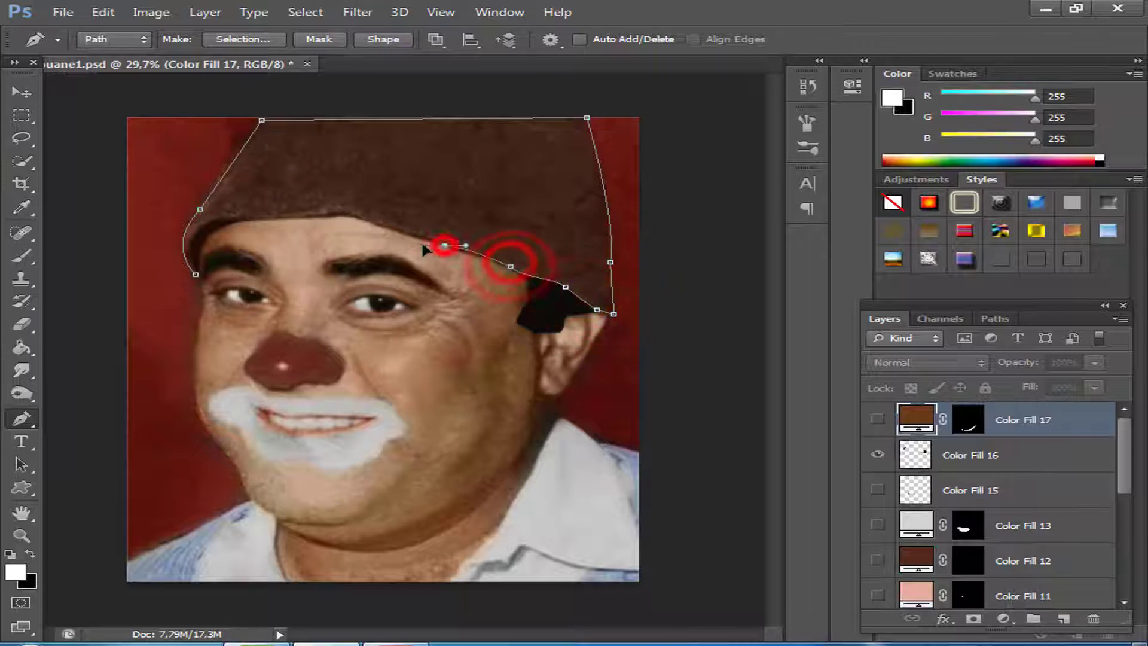
click(369, 223)
drag(321, 215, 202, 226)
click(199, 276)
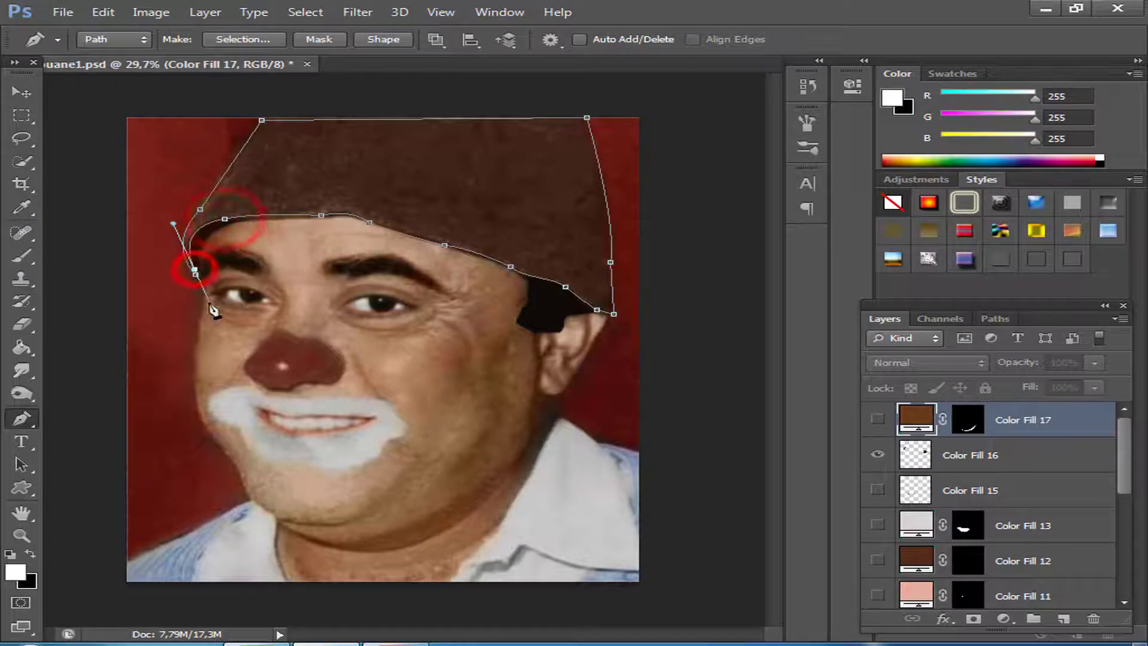
Convert the hat path to a selection, fill it with a dark reddish-brown Solid Color layer, and hide that layer.
right_click(335, 118)
right_click(296, 154)
click(359, 238)
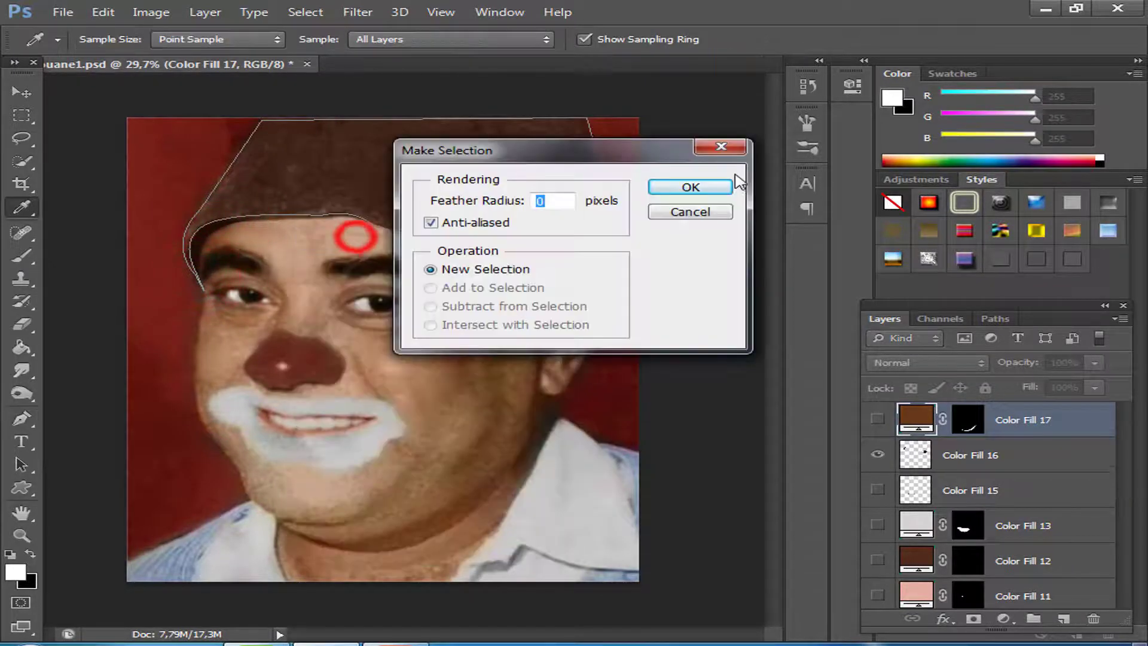
click(681, 182)
click(1004, 618)
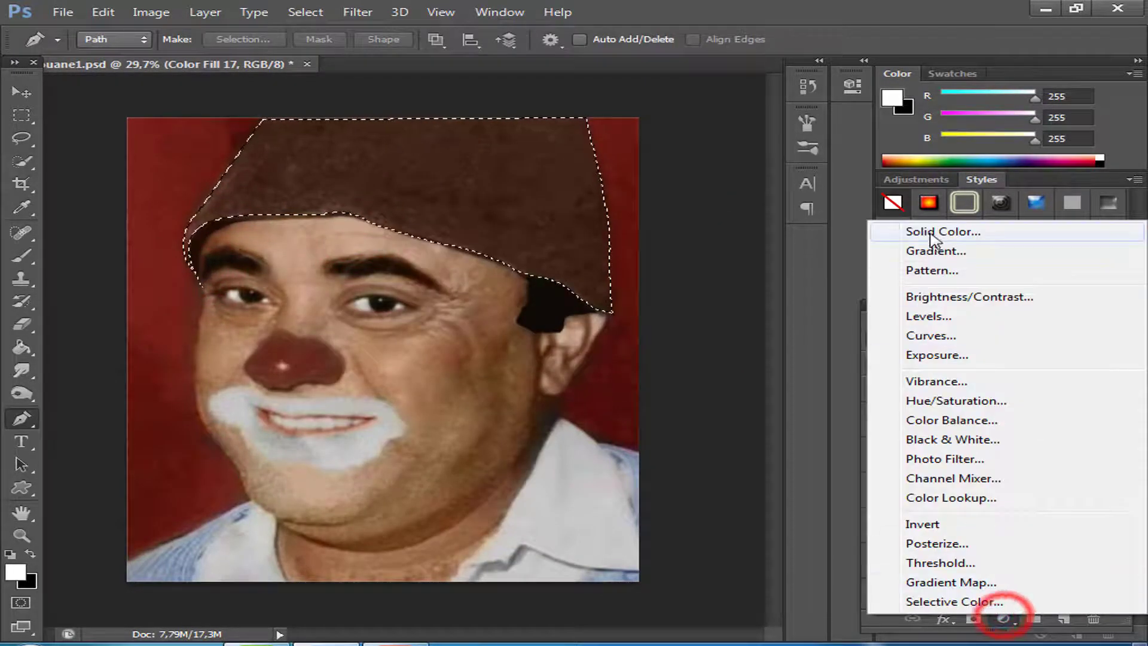
click(1011, 232)
click(1055, 100)
click(876, 413)
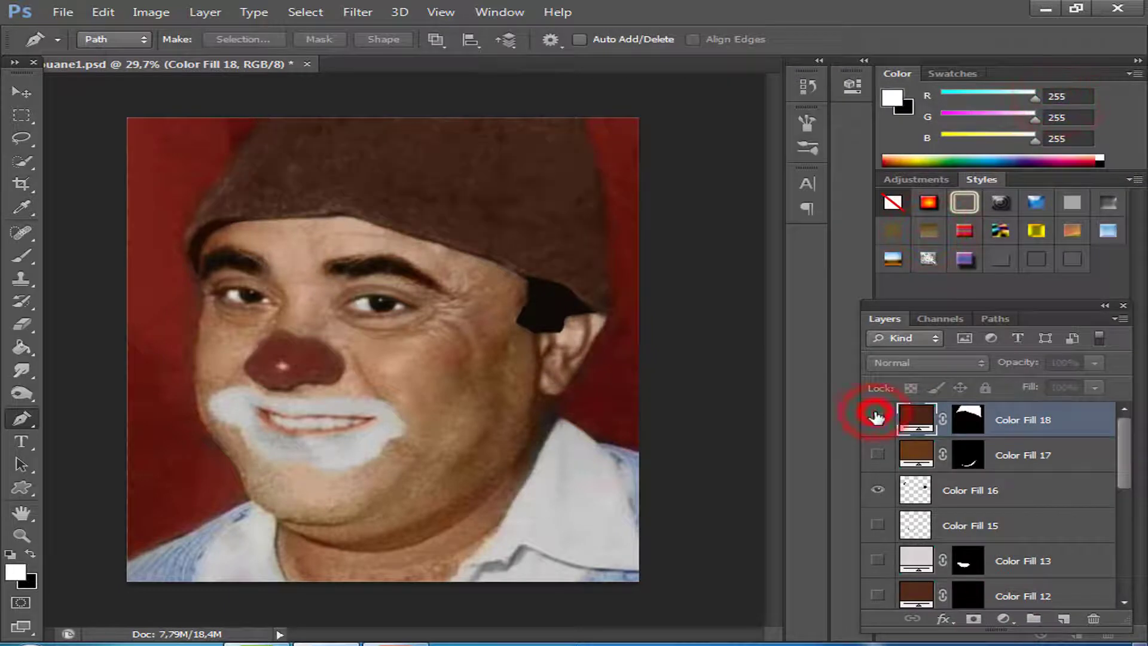
Select the white areas on both sides of the iris in each eye with the Lasso tool.
scroll(399, 353, up, 5)
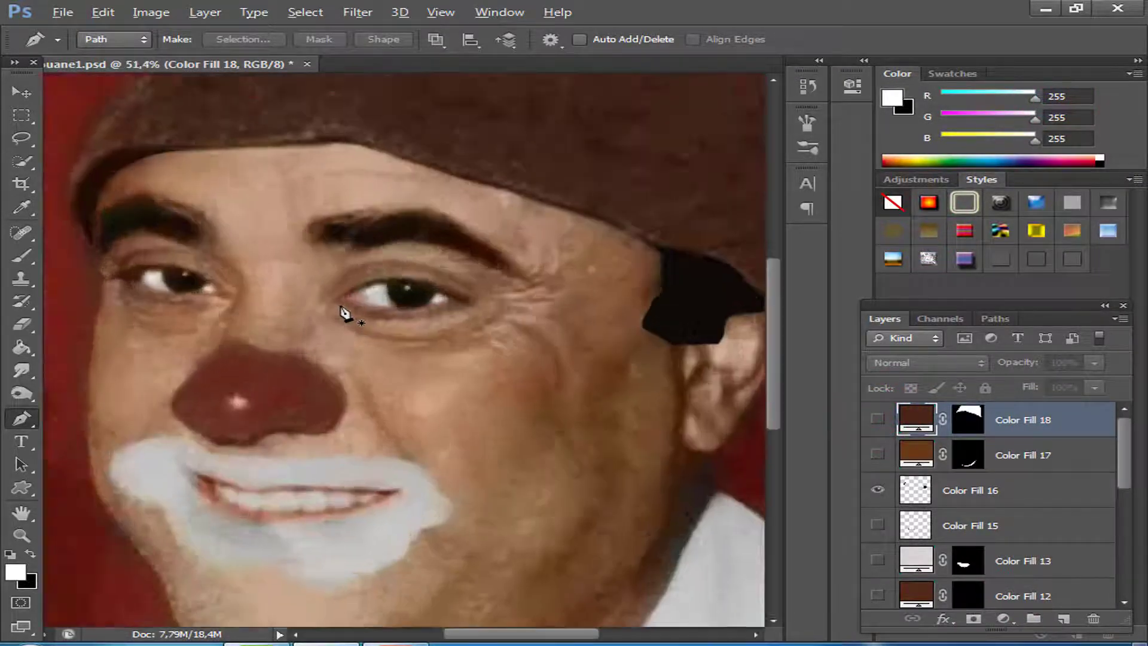
click(20, 139)
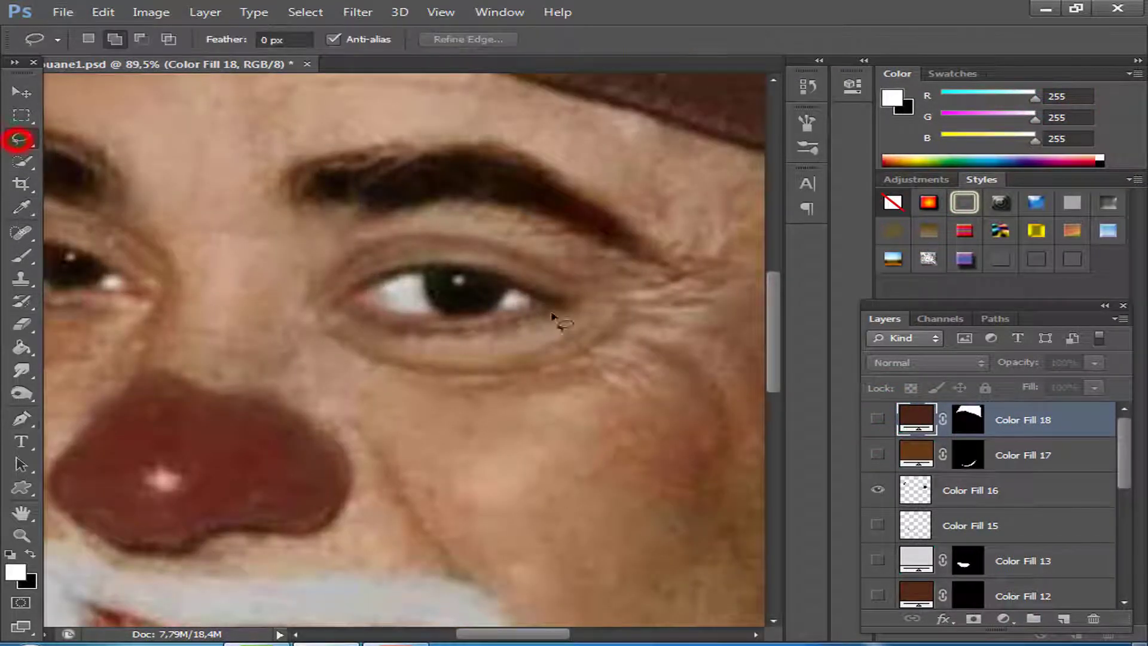
mouse_move(395, 286)
mouse_down()
mouse_move(414, 318)
mouse_move(433, 315)
mouse_up()
drag(531, 302, 518, 295)
drag(226, 329, 490, 334)
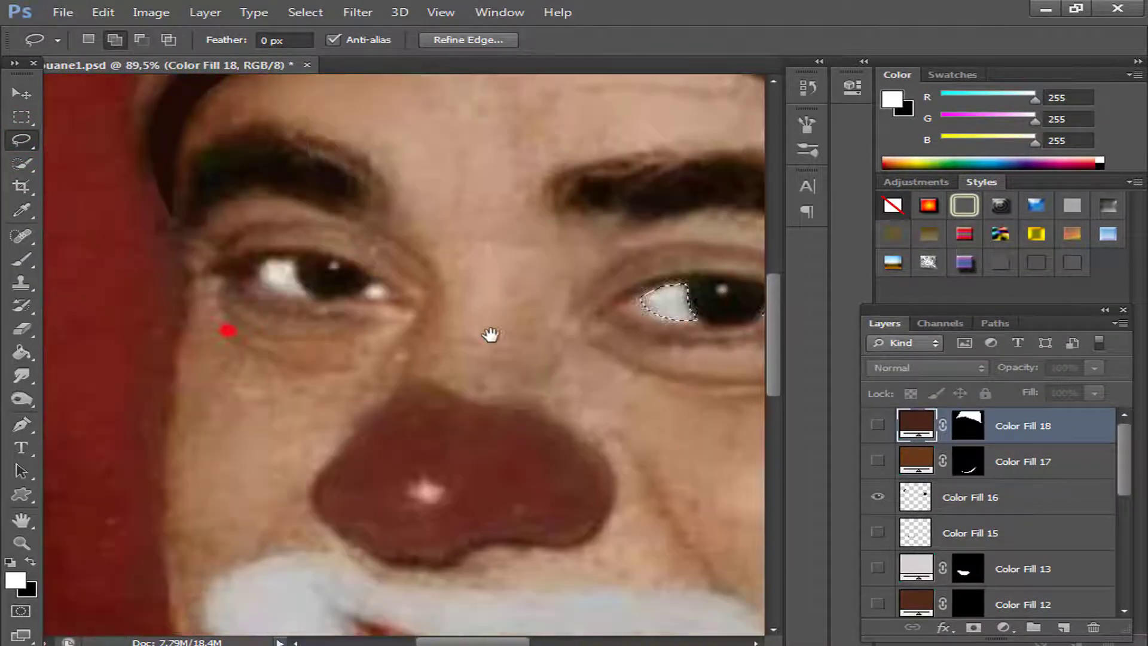
mouse_move(294, 260)
mouse_down()
mouse_move(257, 278)
mouse_move(299, 290)
mouse_up()
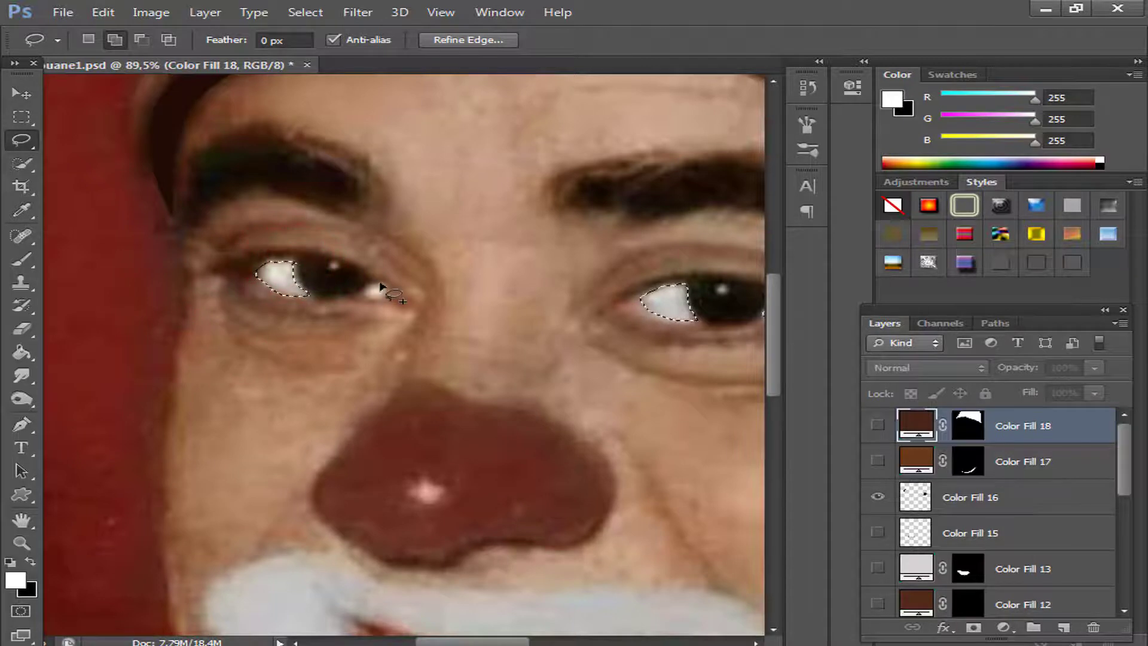
drag(374, 299, 366, 290)
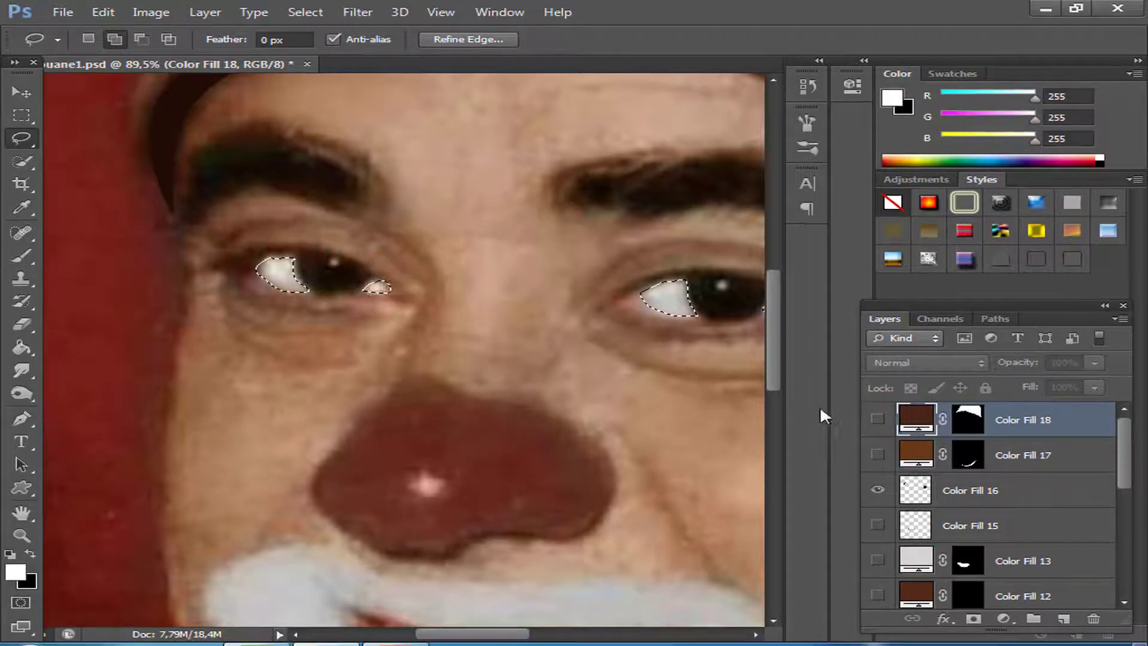
Fill the eye-white selection with a Solid Color layer and recolour it to a light beige sampled from the eye.
click(1003, 618)
click(925, 234)
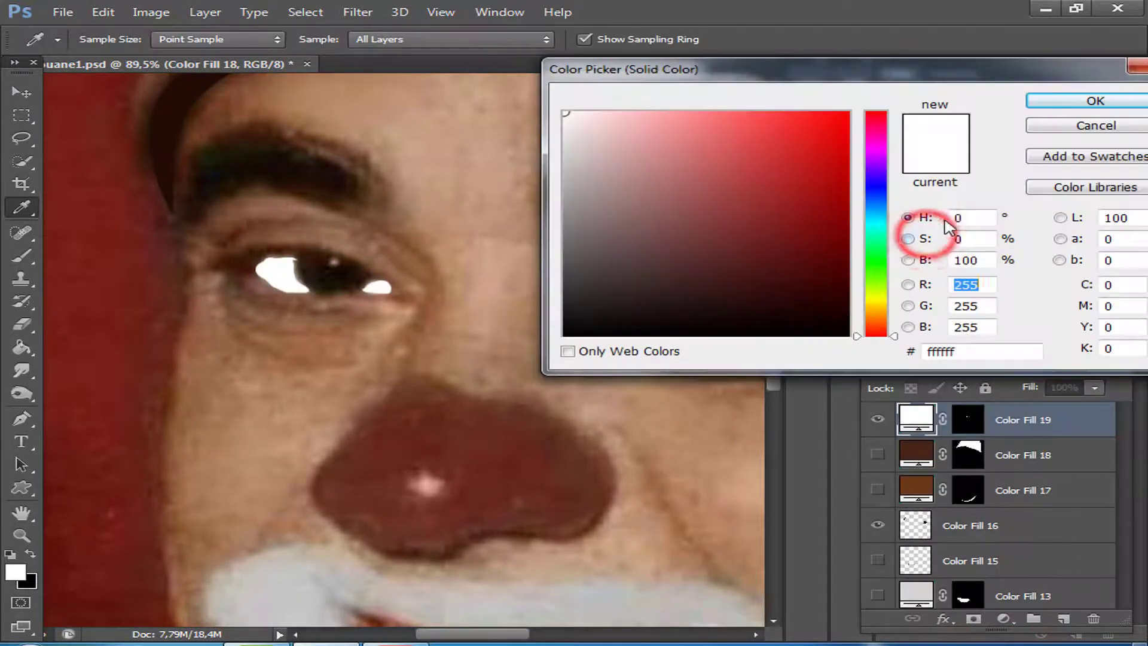
click(1058, 102)
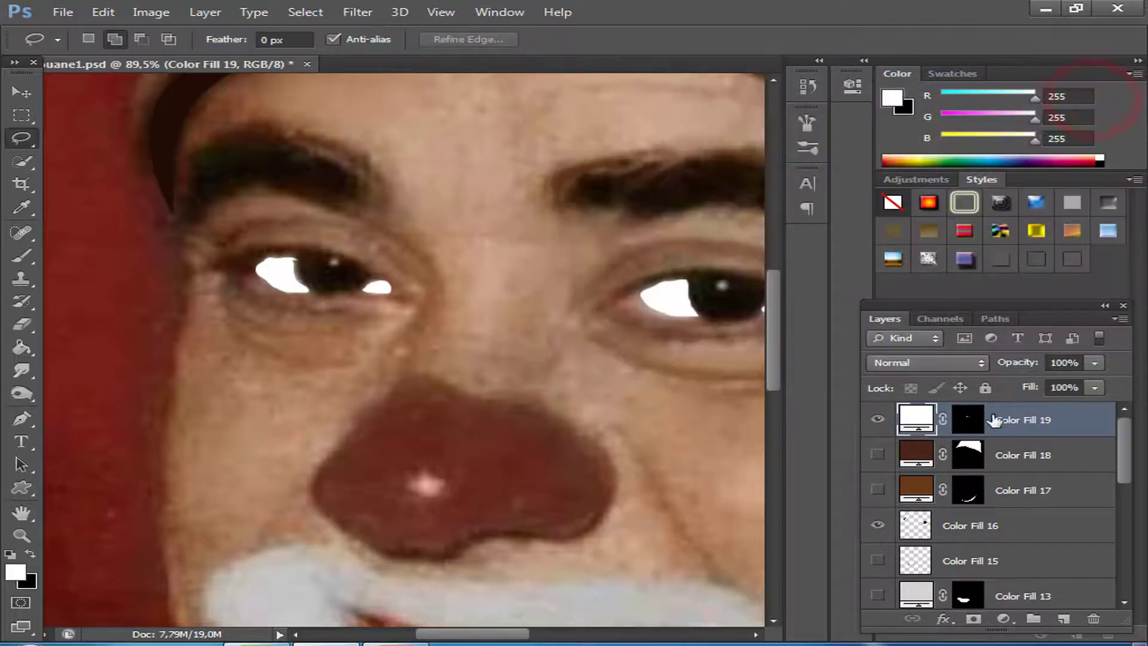
click(879, 420)
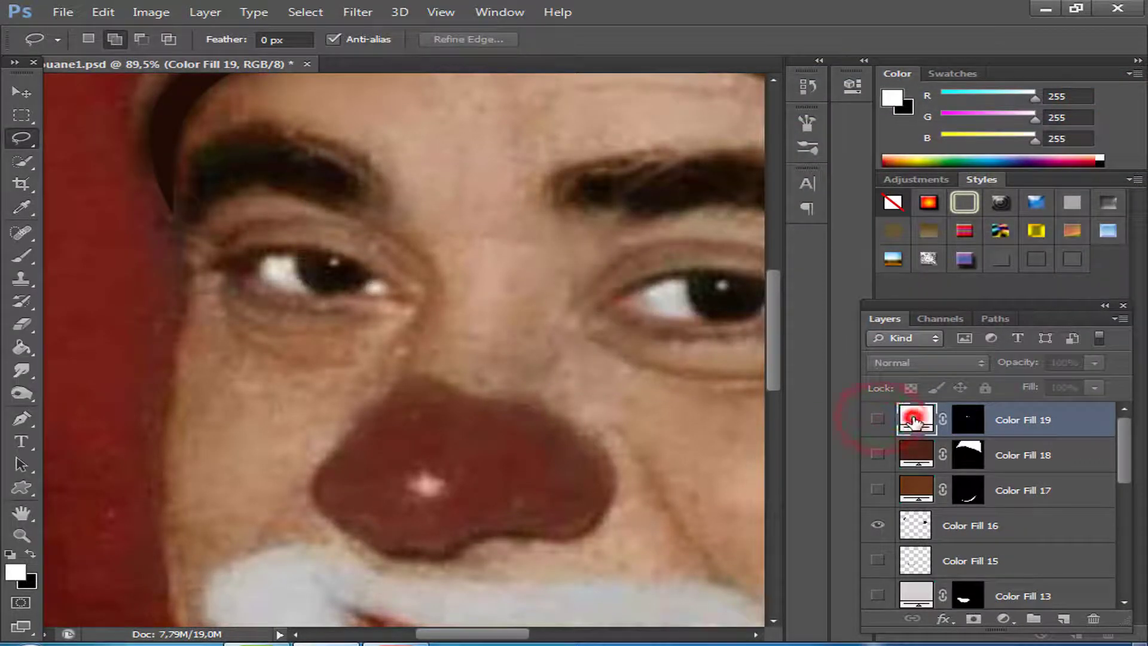
double_click(913, 421)
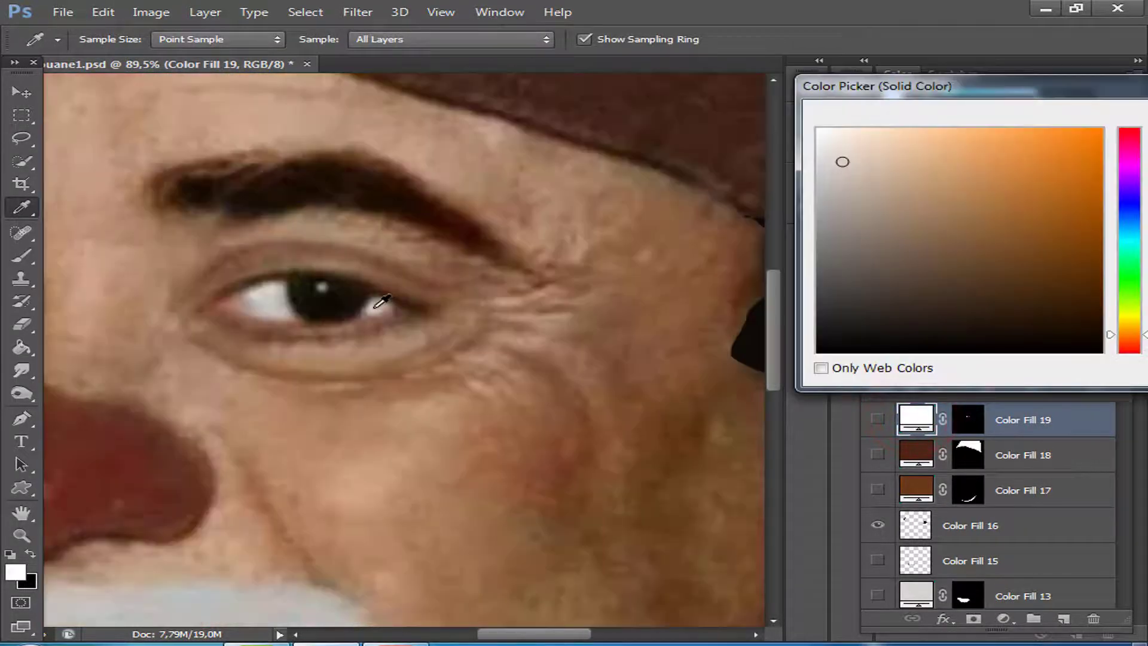
drag(1050, 94, 616, 163)
click(943, 185)
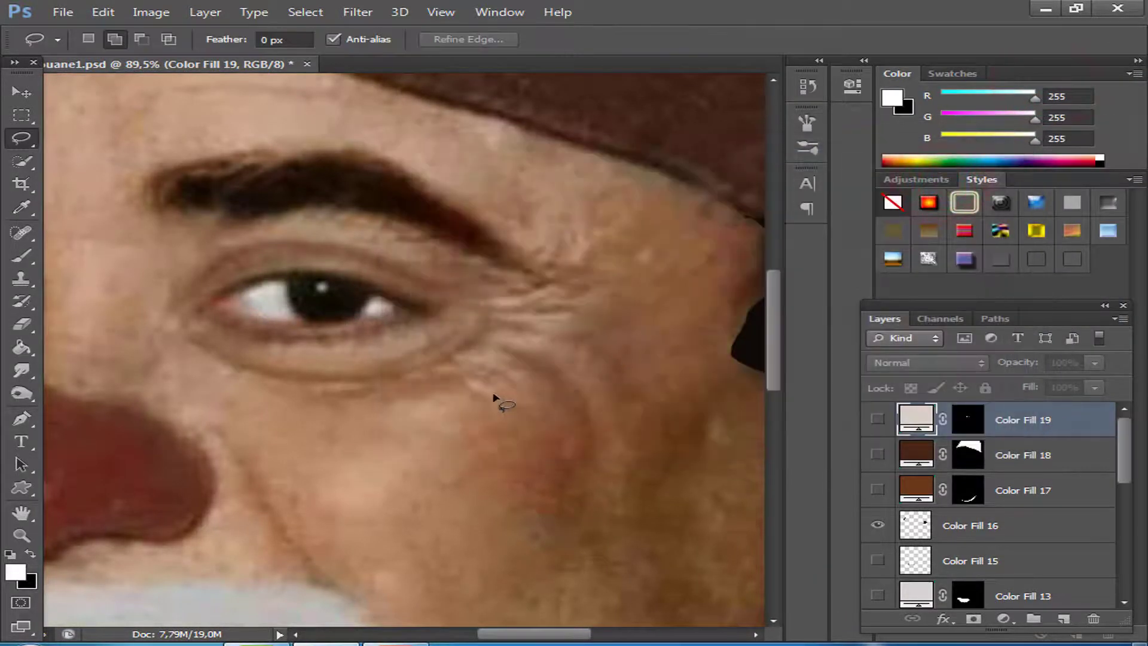
Show all the fill layers to check the whole illustration, and hide them again to reveal the photo.
scroll(366, 361, down, 5)
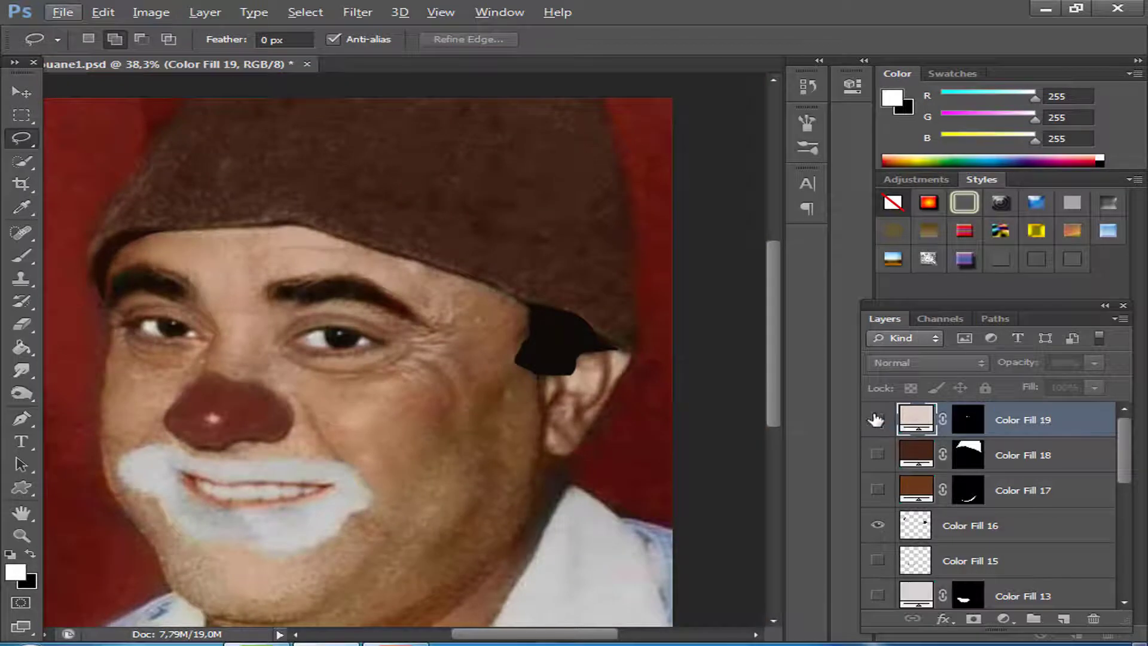
click(875, 419)
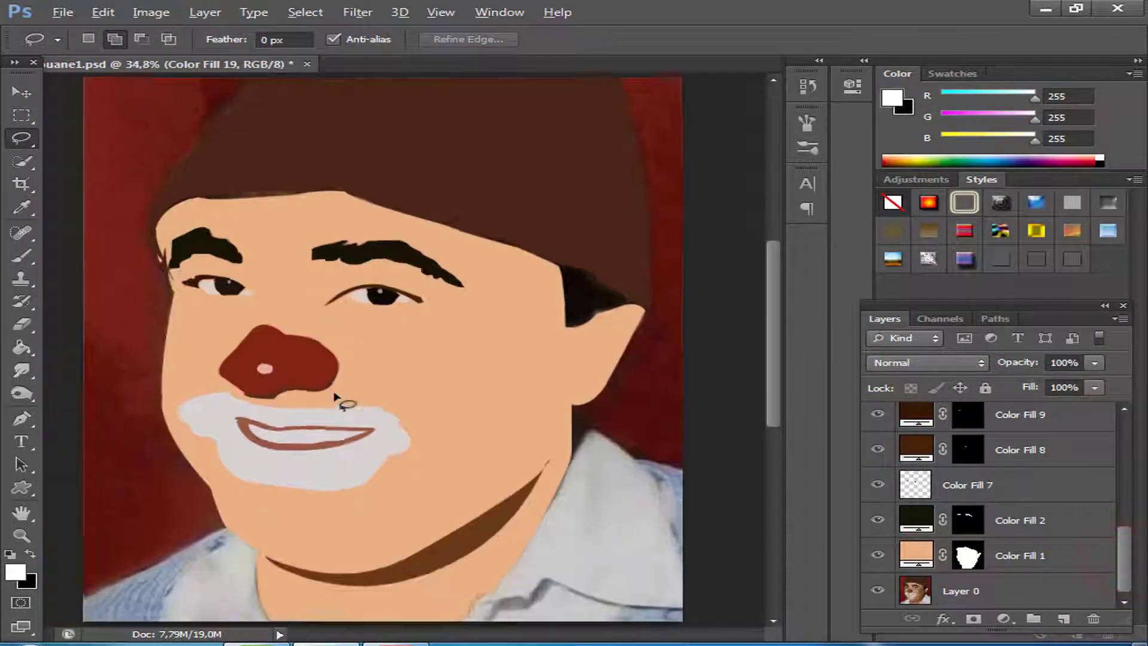
scroll(359, 397, down, 1)
drag(1124, 559, 1136, 457)
click(877, 510)
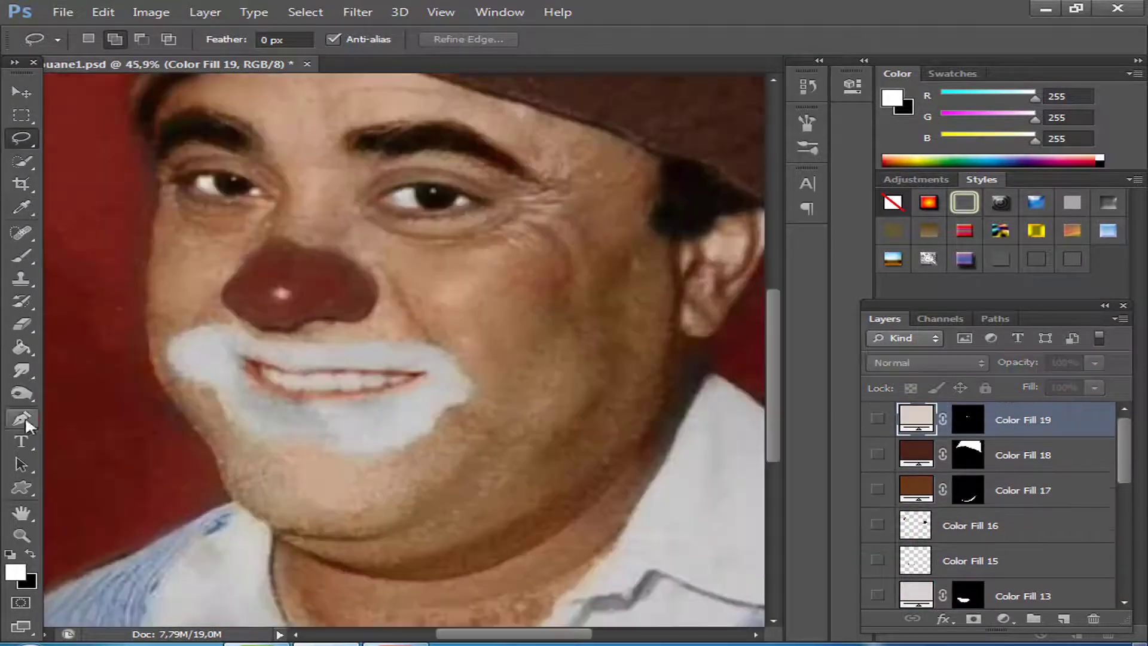
Trace a closed Pen tool path around the thin curved crease directly under the chin.
click(23, 418)
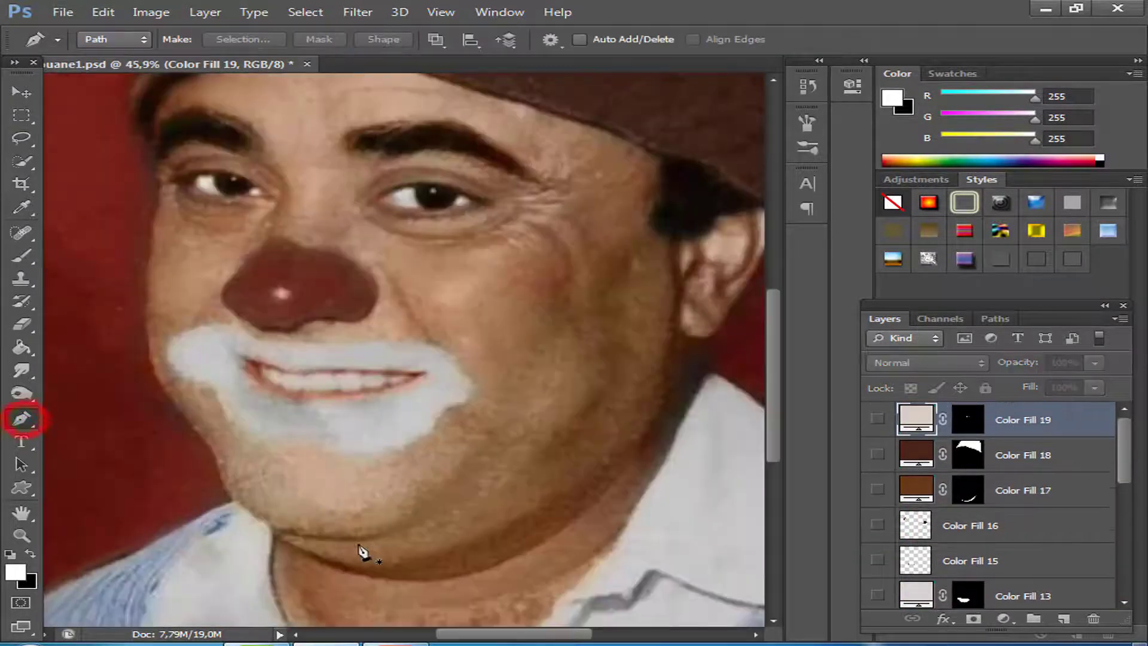
click(265, 523)
mouse_move(388, 530)
mouse_down()
mouse_move(454, 511)
mouse_move(497, 520)
mouse_up()
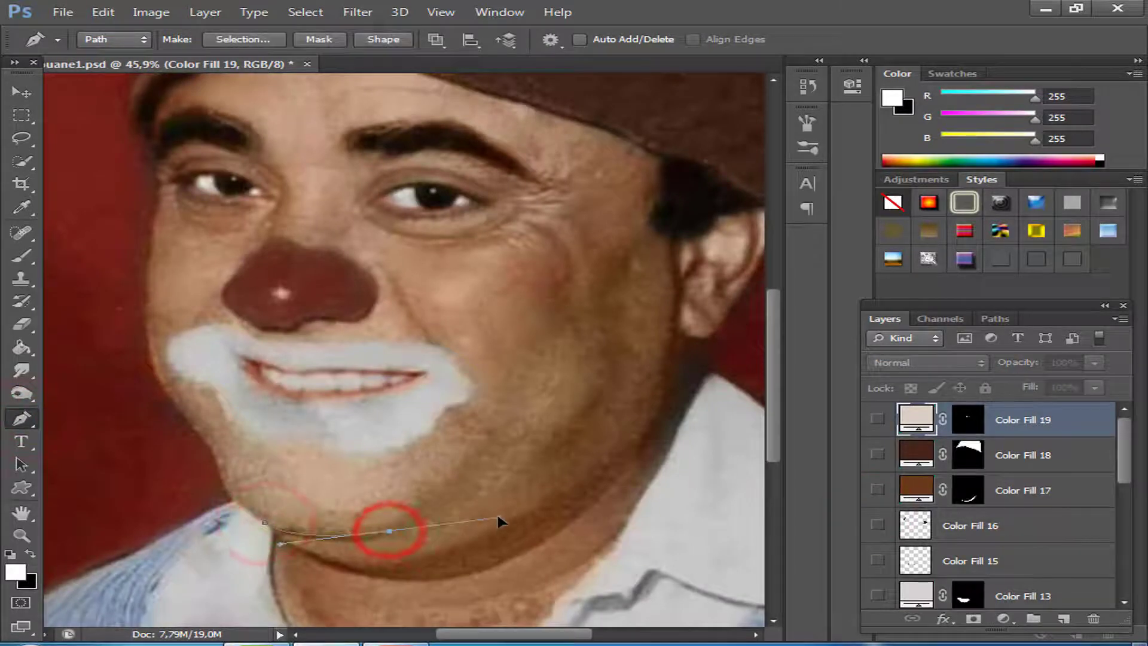
alt+click(388, 531)
click(411, 524)
drag(265, 523, 226, 482)
Convert the chin crease path to a selection and fill it with a Solid Color layer in sampled dark brown 551f03.
right_click(336, 545)
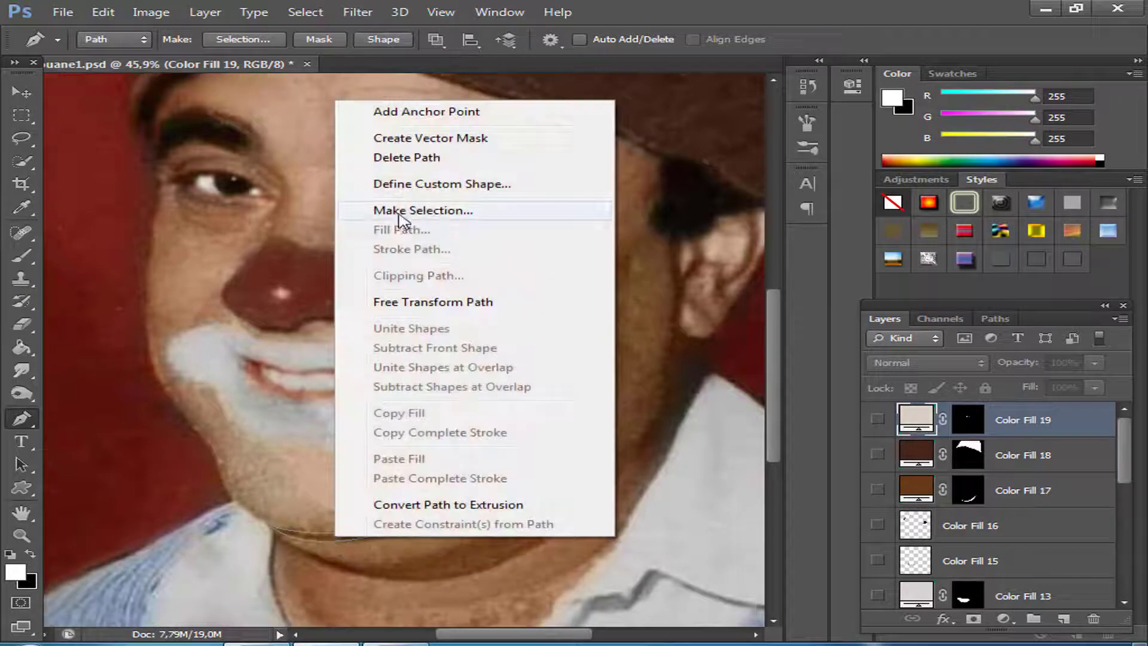
click(398, 209)
click(664, 187)
click(1003, 619)
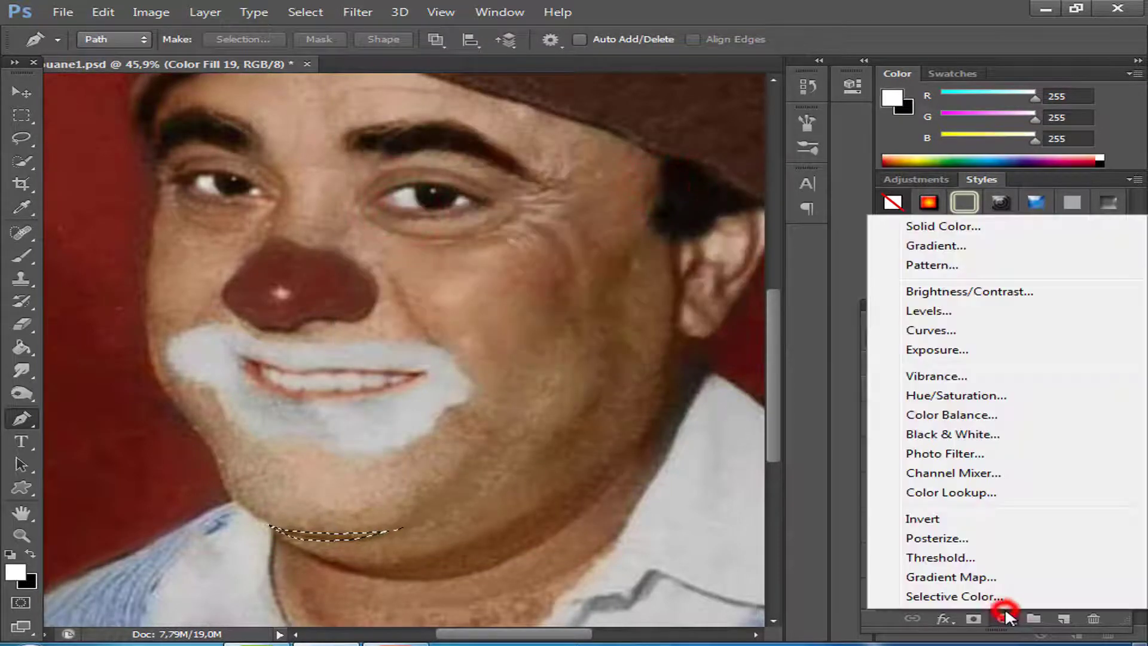
click(940, 227)
click(340, 562)
click(938, 185)
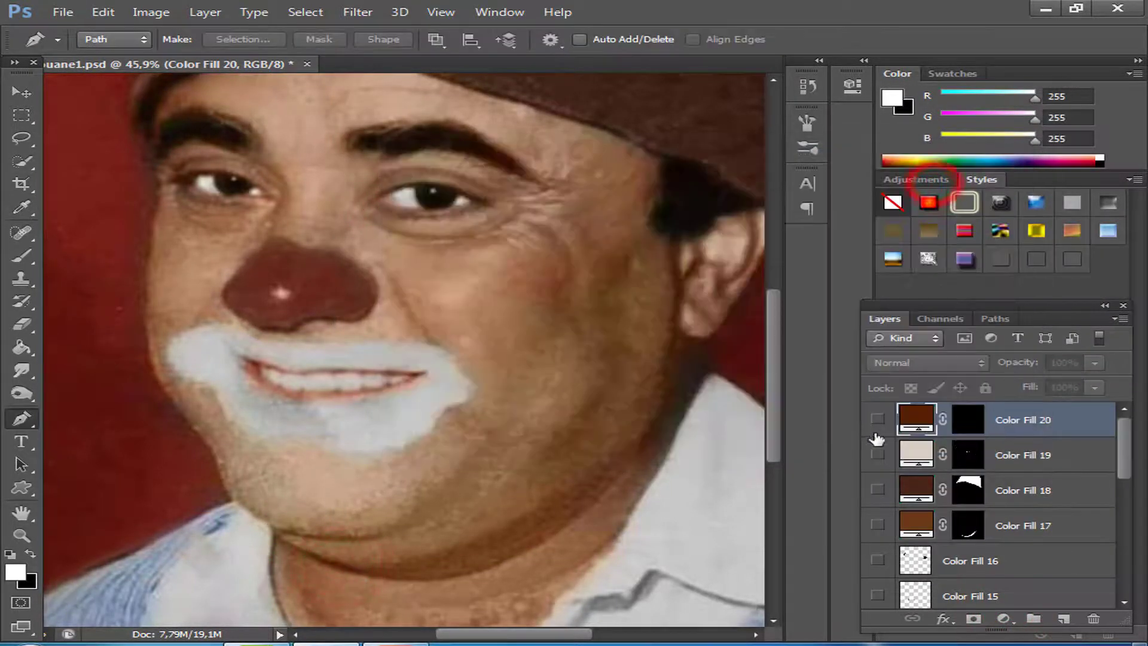
Show the chin crease and chin shadow fills and move the Color Fill 17 layer directly below Color Fill 20.
click(874, 422)
click(878, 456)
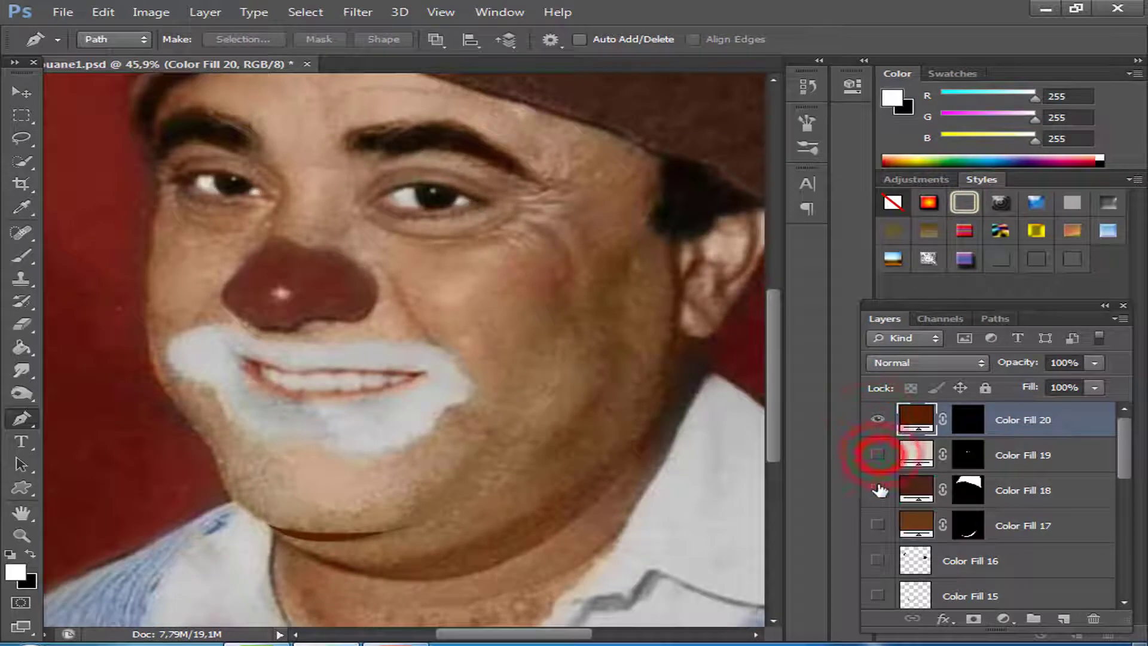
click(877, 487)
click(878, 524)
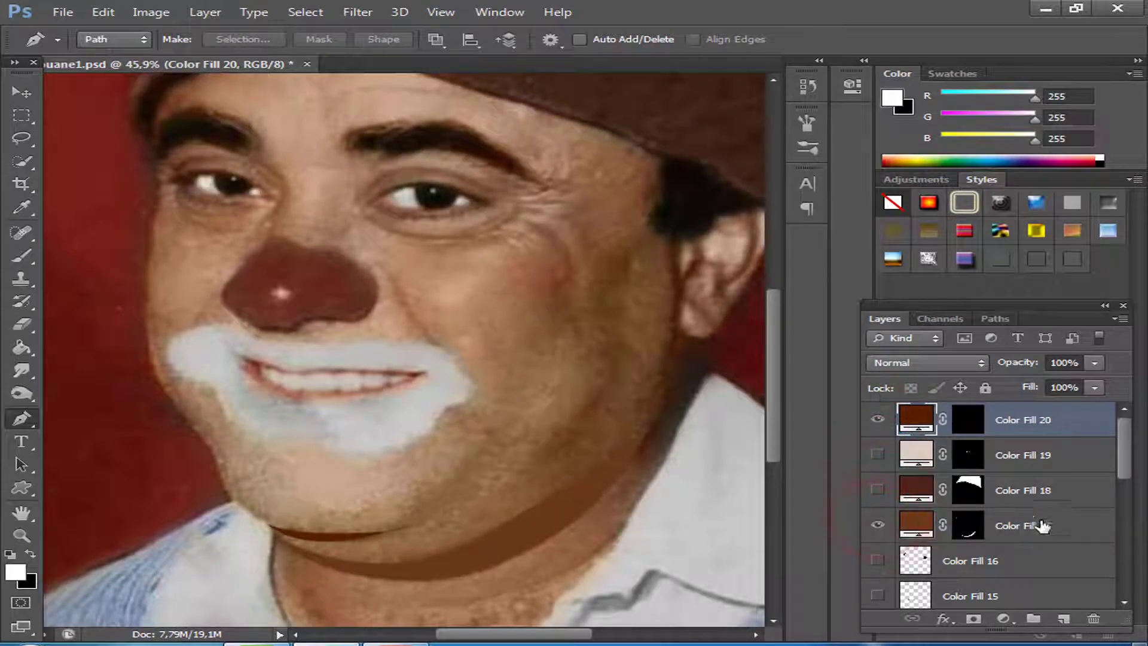
drag(1040, 525, 969, 444)
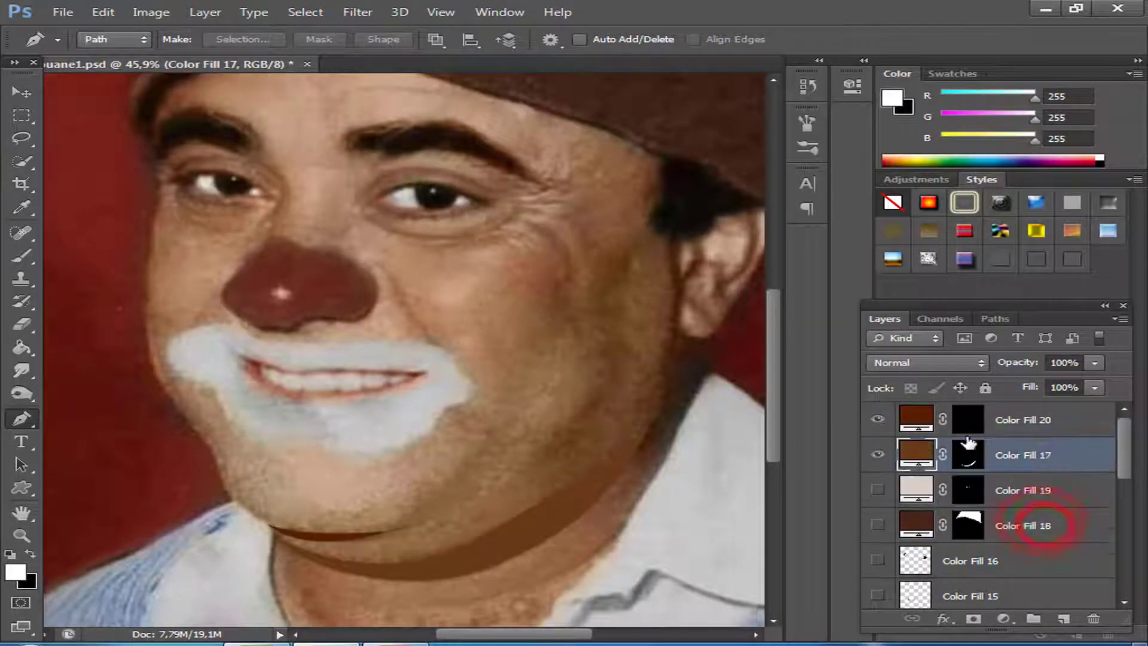
Recolour the chin crease fill to brown 693b1a sampled from the chin shadow.
double_click(917, 429)
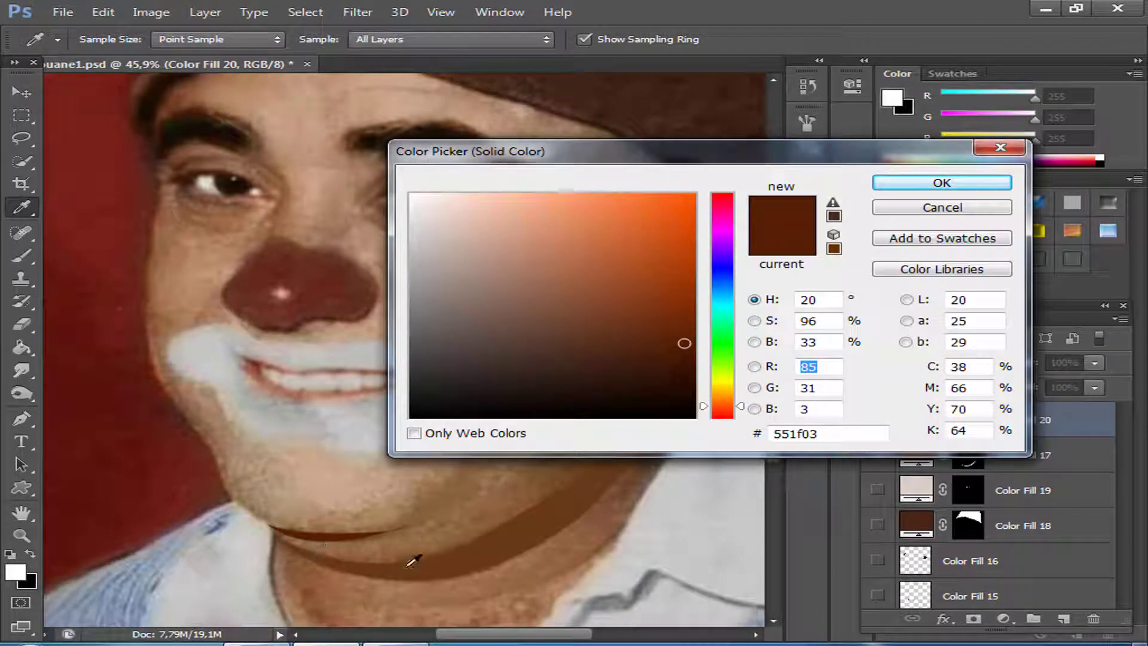
click(382, 566)
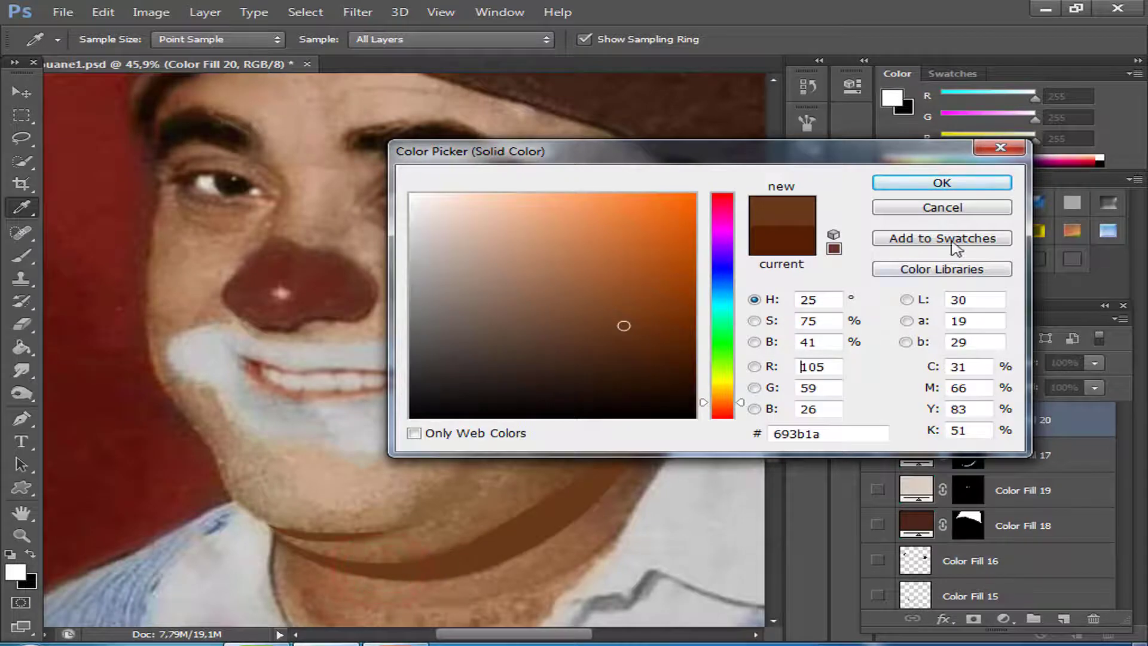
click(924, 181)
Trace a Pen tool path around the narrow shadow between cheek and ear, from the sideburn down past the earlobe to the jaw.
click(18, 418)
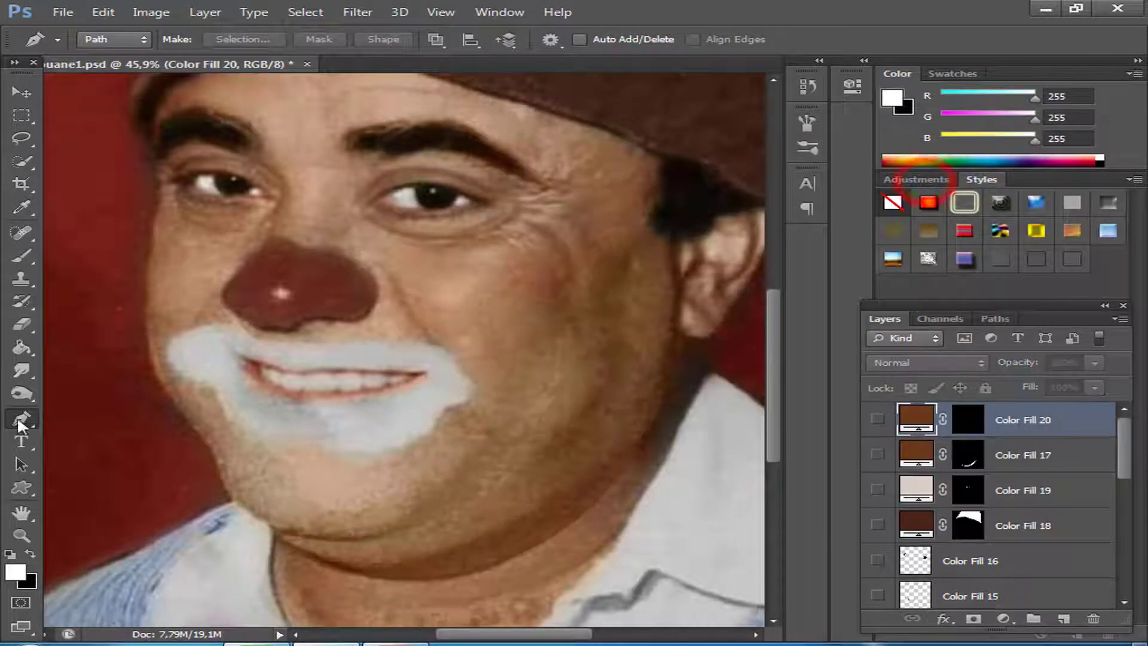
click(668, 242)
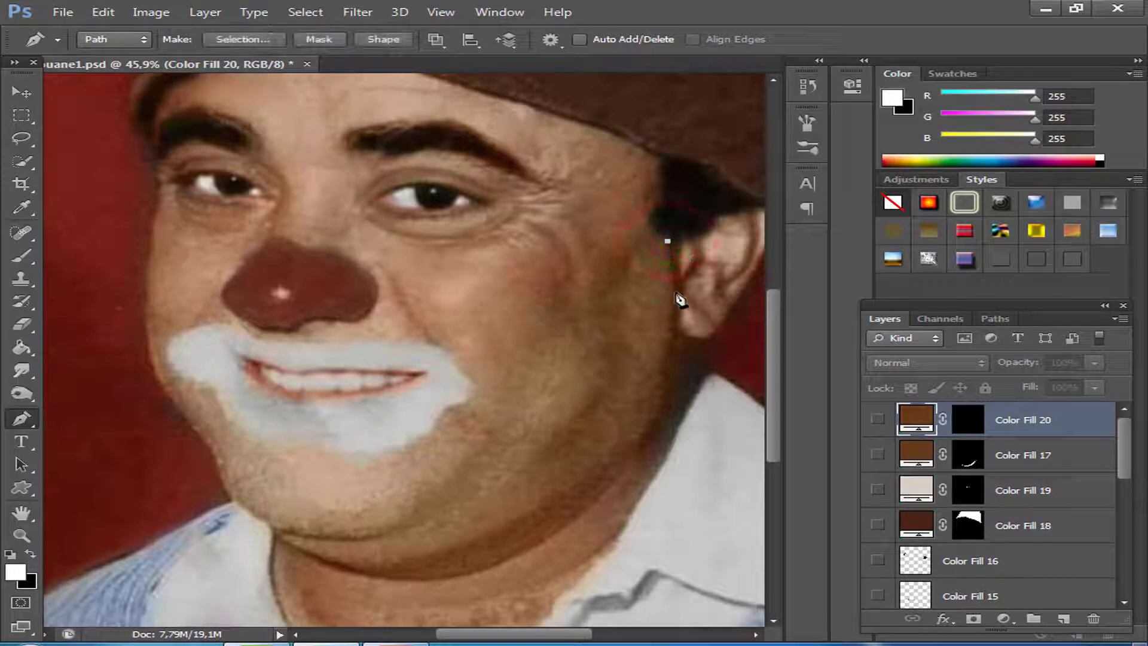
click(661, 372)
drag(644, 439, 623, 475)
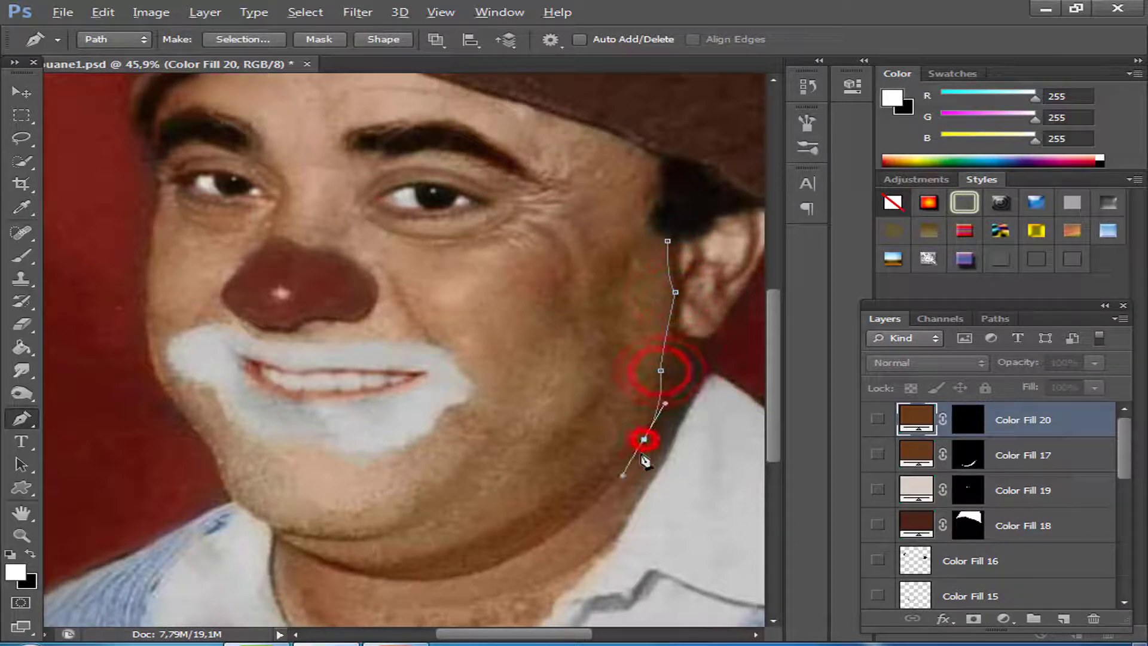
drag(691, 359, 692, 346)
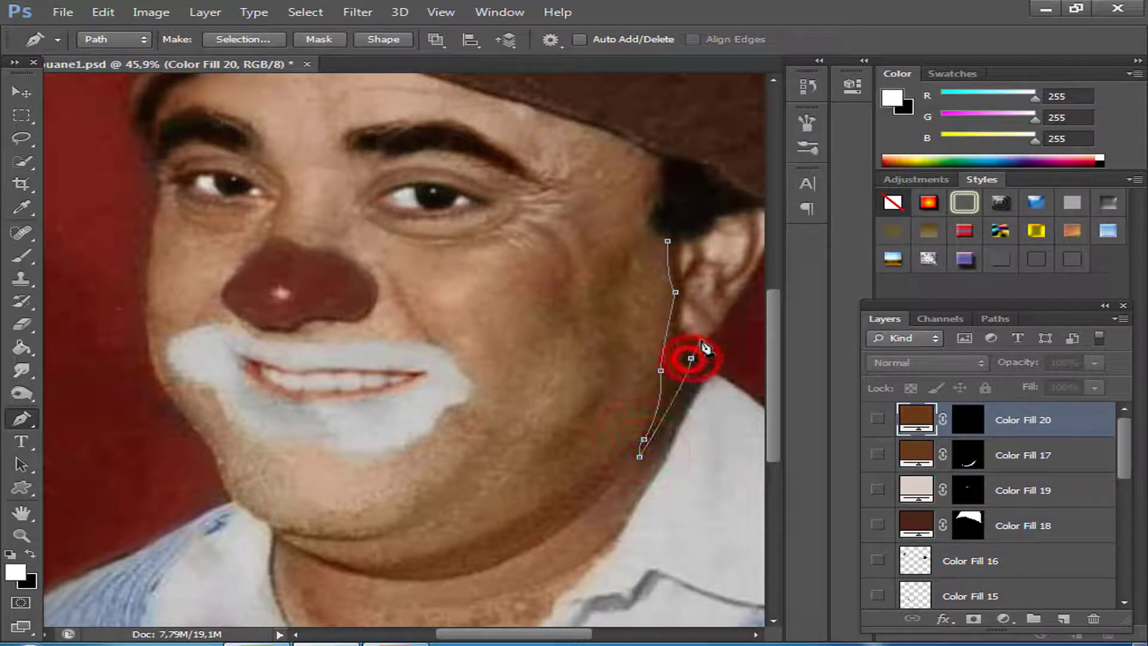
click(700, 340)
click(680, 333)
click(684, 299)
click(682, 242)
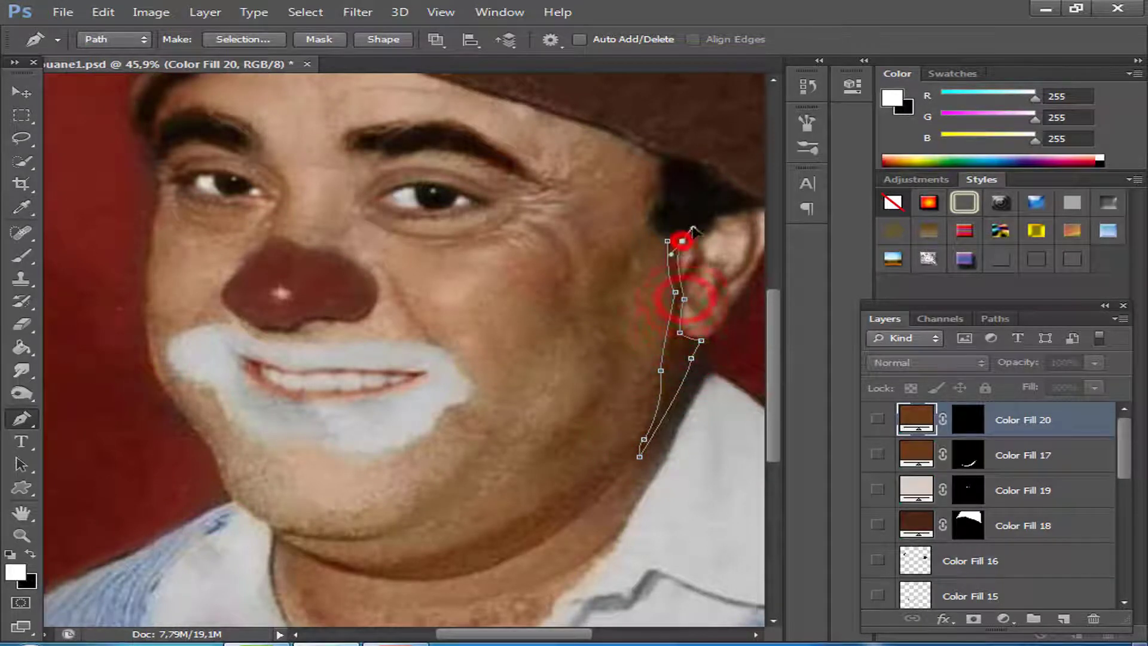
Convert the shadow path beside the ear to a selection and fill it with a dark brown Solid Color layer.
right_click(680, 366)
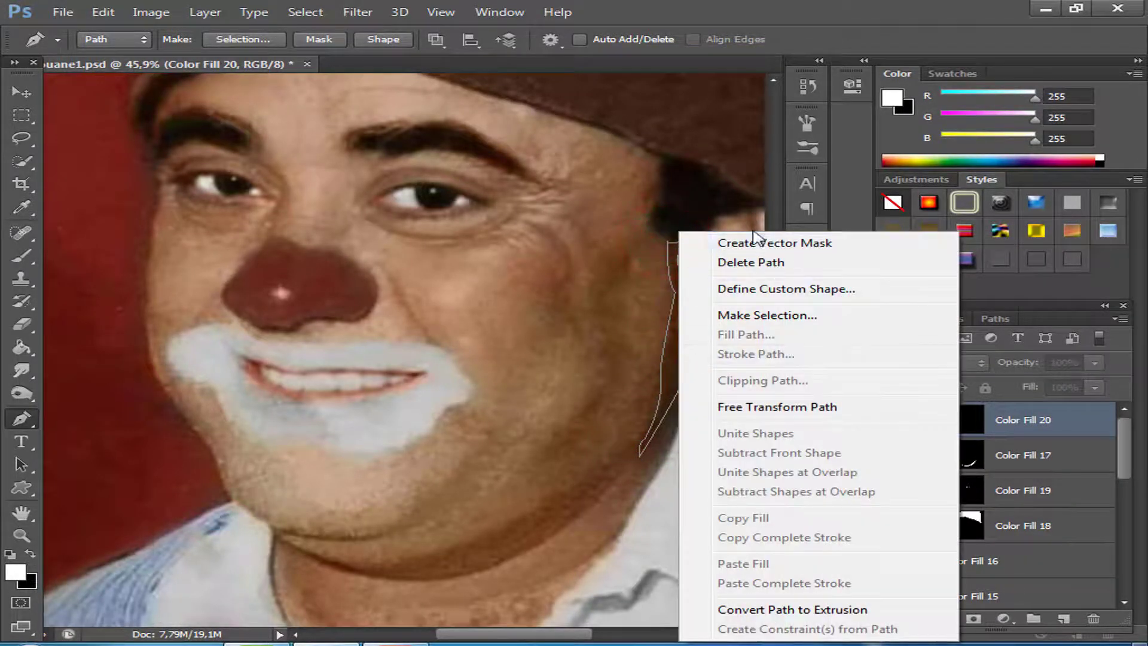
click(755, 317)
click(688, 187)
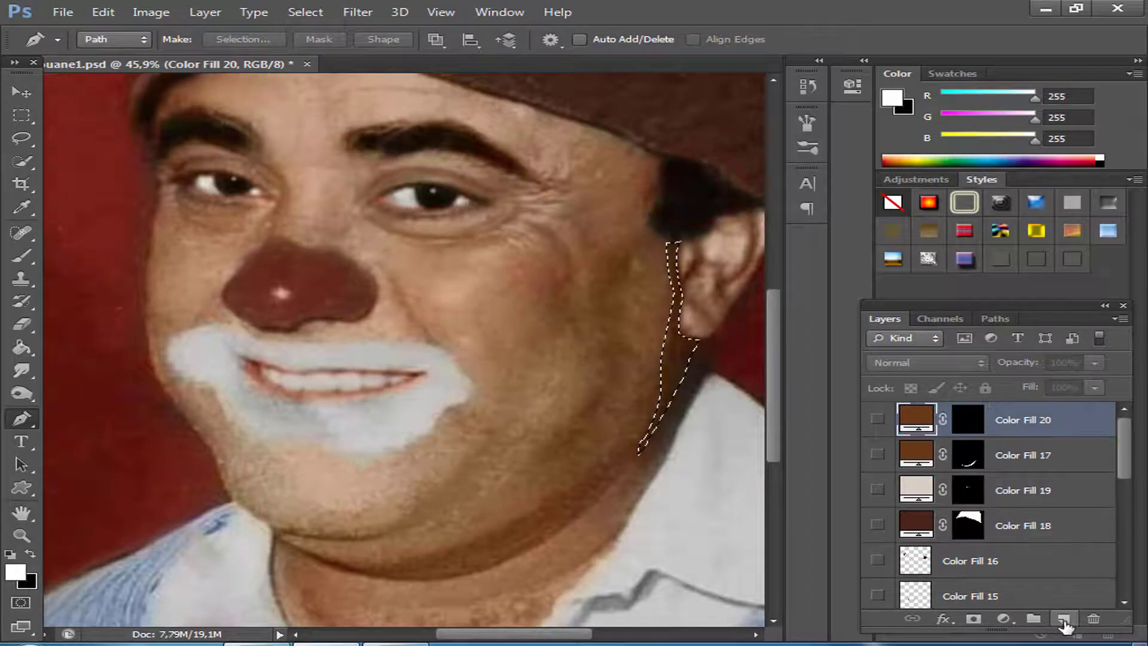
click(1005, 619)
click(937, 236)
click(936, 182)
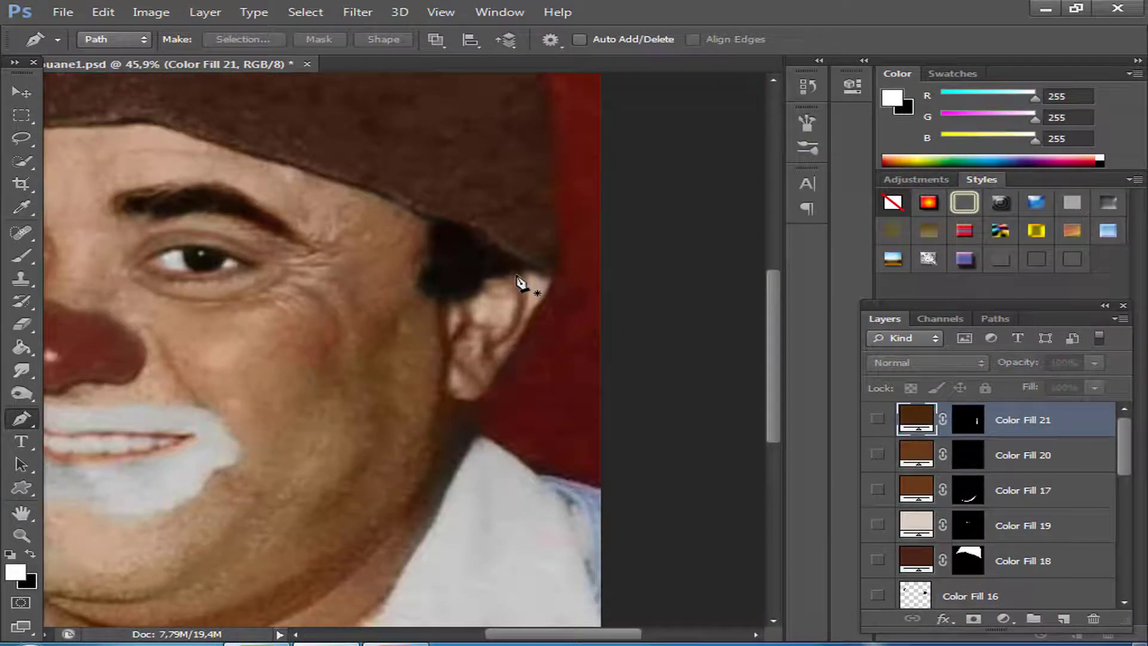
Trace a closed Pen tool path around the curved fold shadow inside the ear, from the upper rim down to the inner hollow.
click(517, 276)
drag(491, 338, 481, 362)
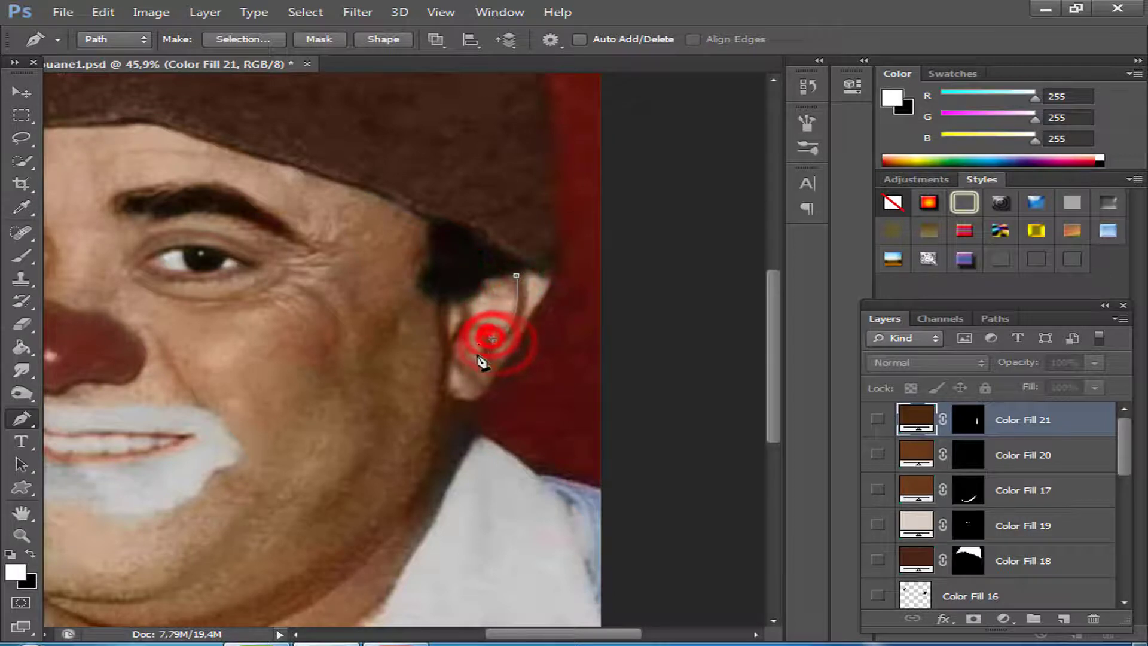
click(485, 355)
click(490, 363)
click(494, 352)
click(495, 341)
drag(526, 274, 516, 213)
Convert the ear fold path to a selection, fill it with a white Solid Color layer and hide that layer.
right_click(526, 298)
click(593, 317)
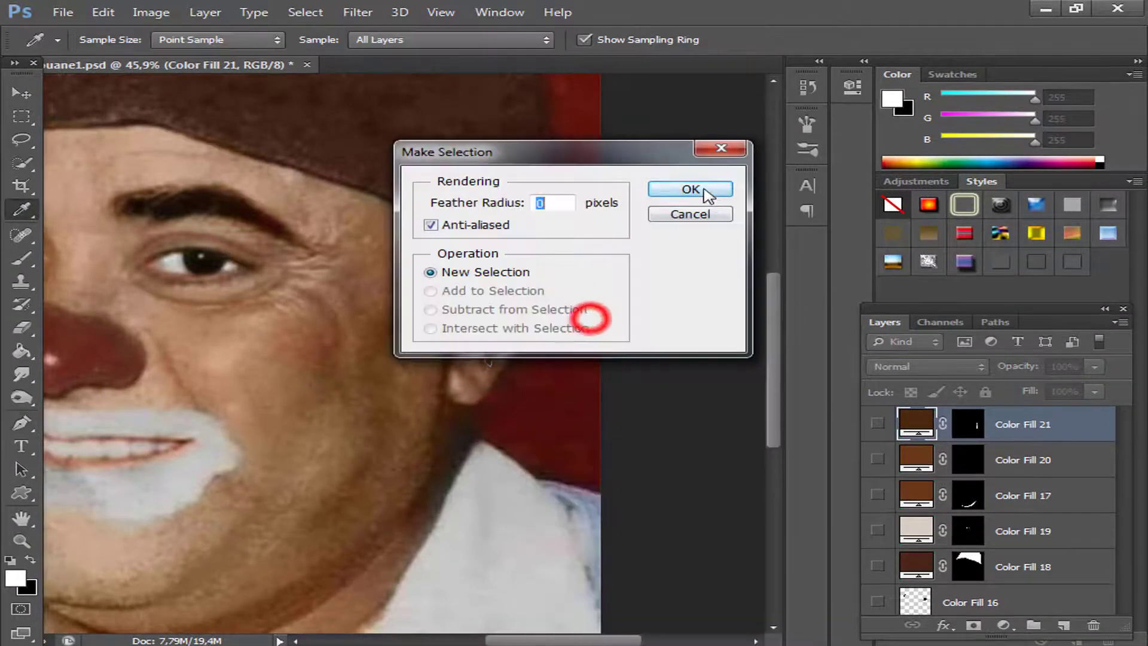
click(682, 190)
click(1003, 625)
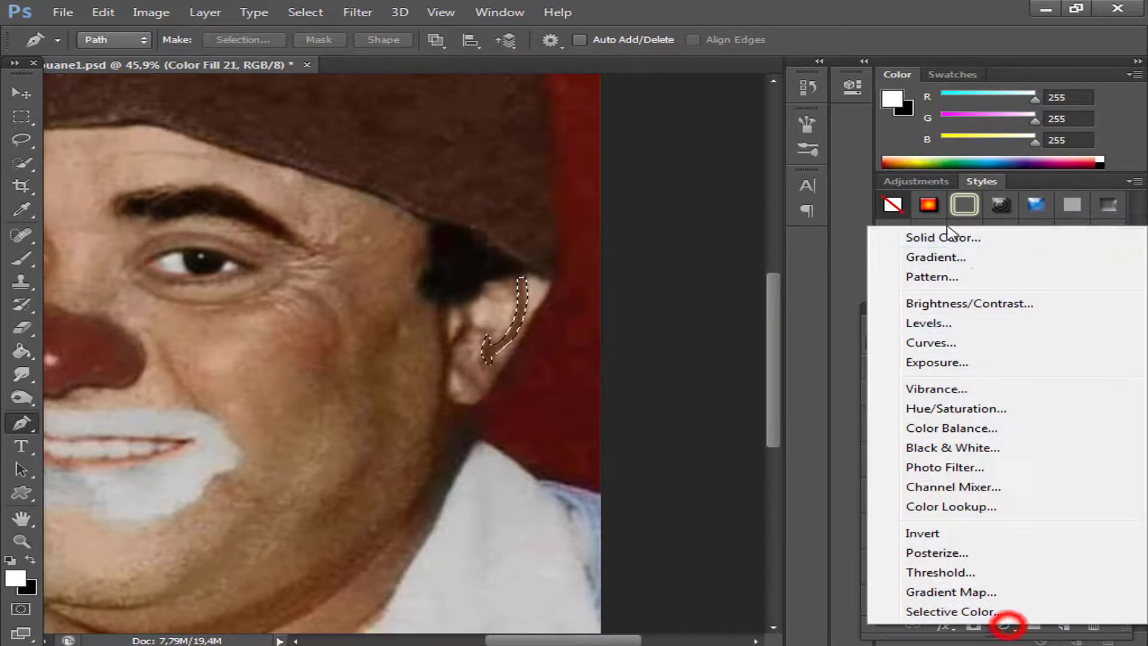
click(943, 233)
click(800, 151)
click(878, 422)
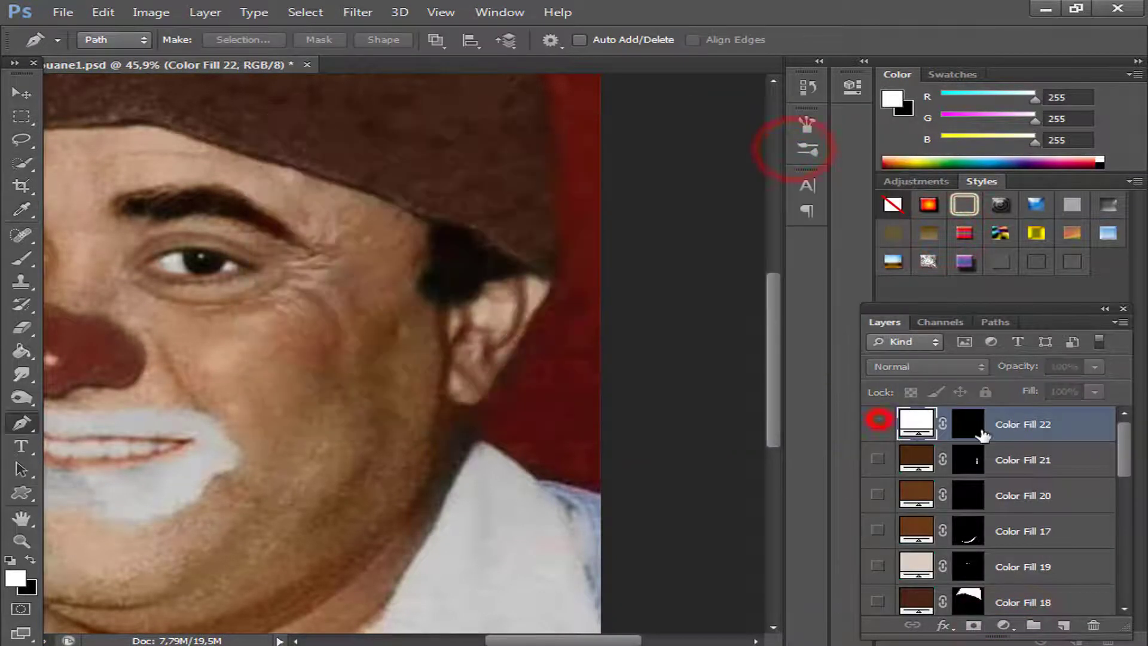
Recolour the ear fold fill to a brown sampled from the shadow inside the ear.
double_click(915, 424)
drag(630, 115, 773, 92)
click(521, 305)
click(940, 188)
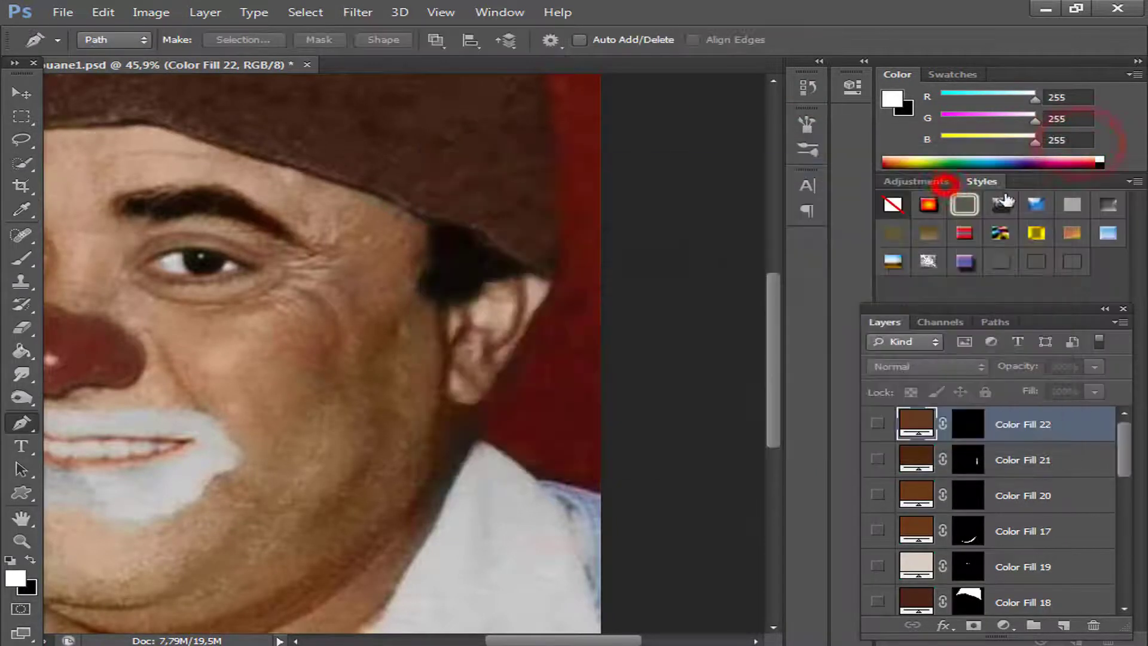
click(877, 425)
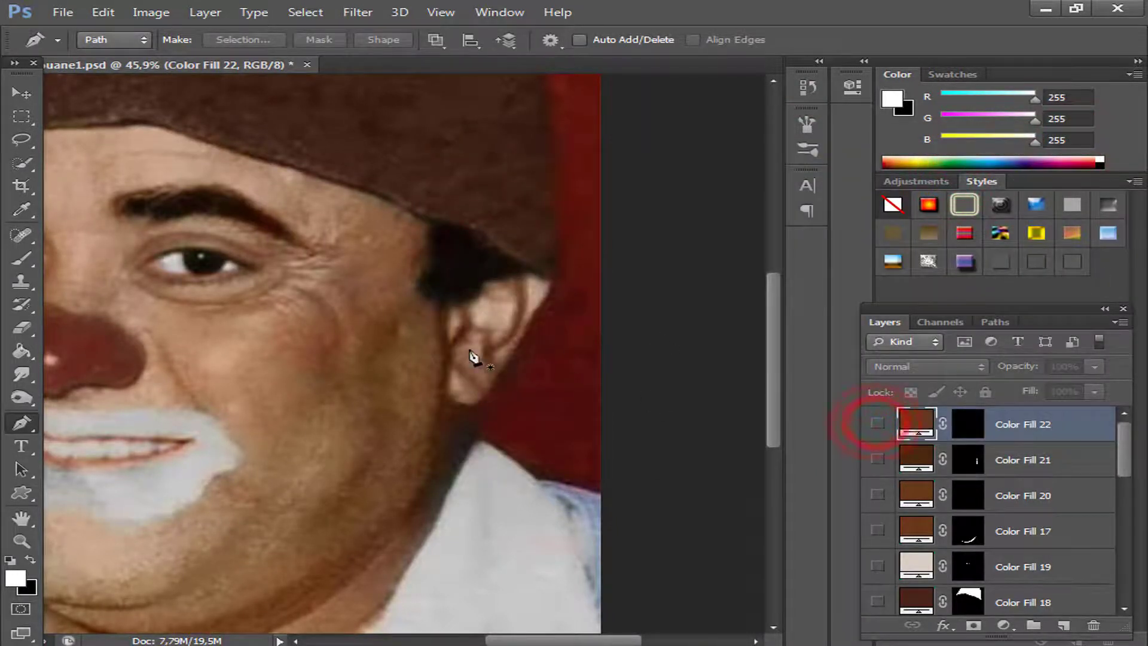
Trace a Pen tool path around the small dark shadow at the front of the ear, just below the sideburn.
scroll(473, 358, up, 2)
click(466, 293)
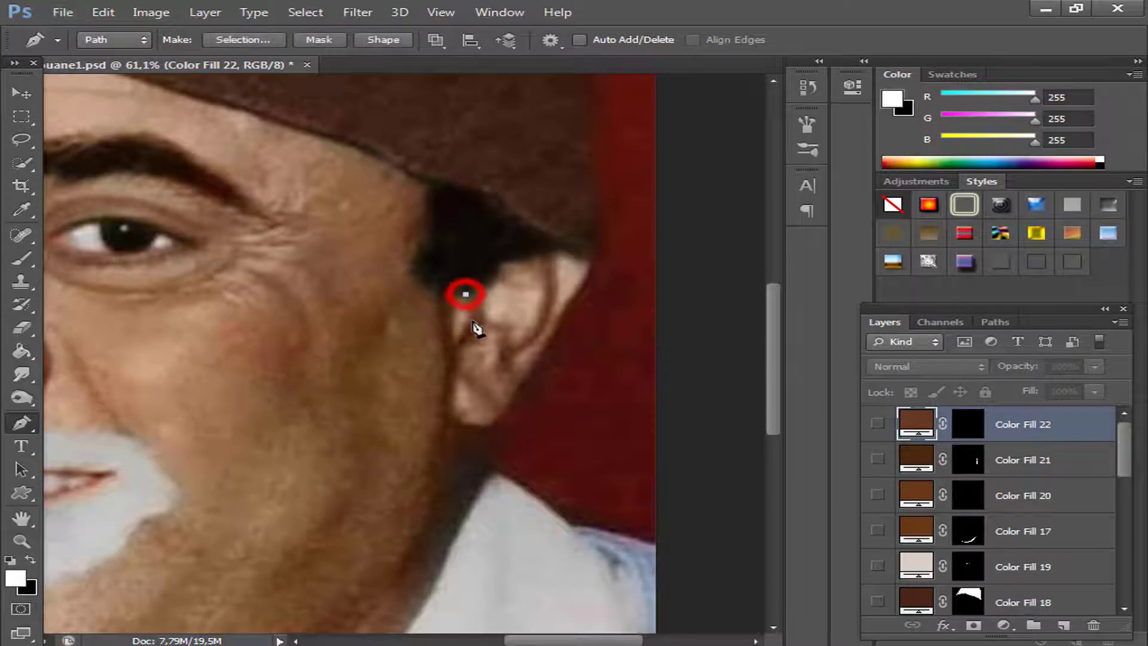
drag(458, 341, 436, 374)
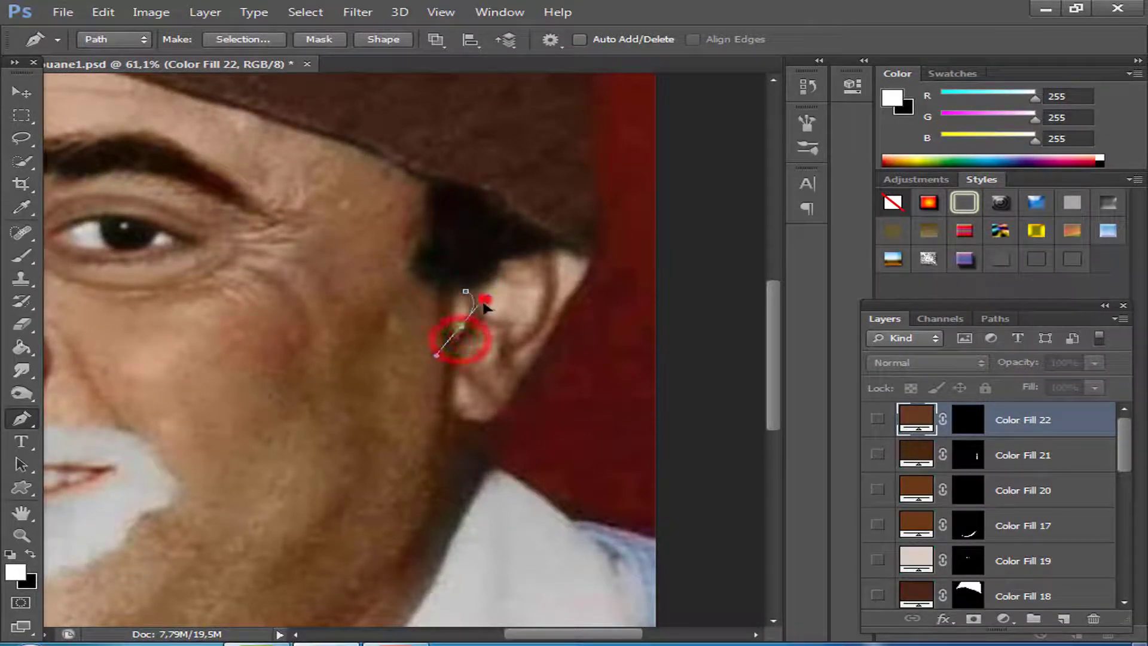
click(458, 345)
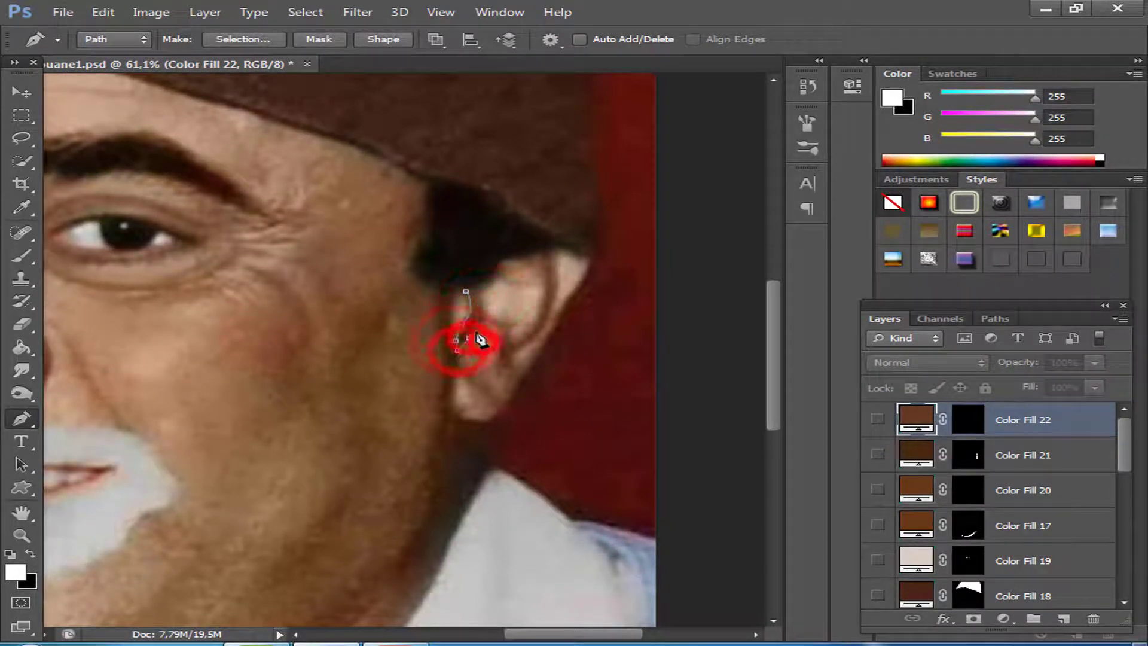
Convert the front ear shadow path to a selection, fill it with a white Solid Color layer and hide that layer.
right_click(473, 297)
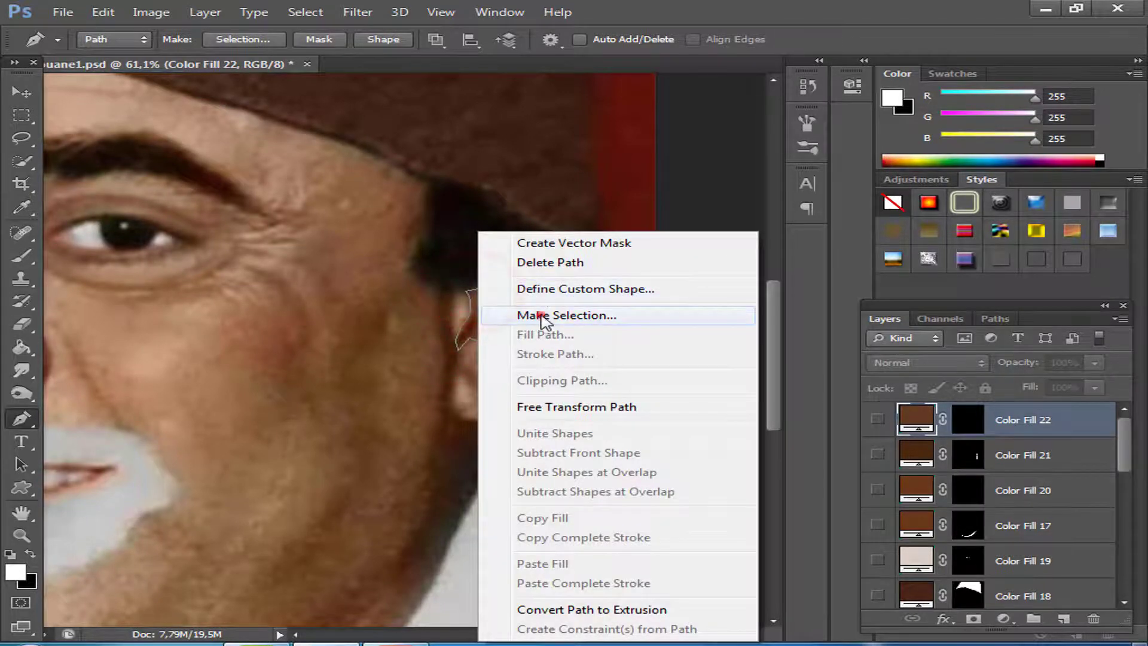
click(538, 315)
click(699, 184)
click(1004, 618)
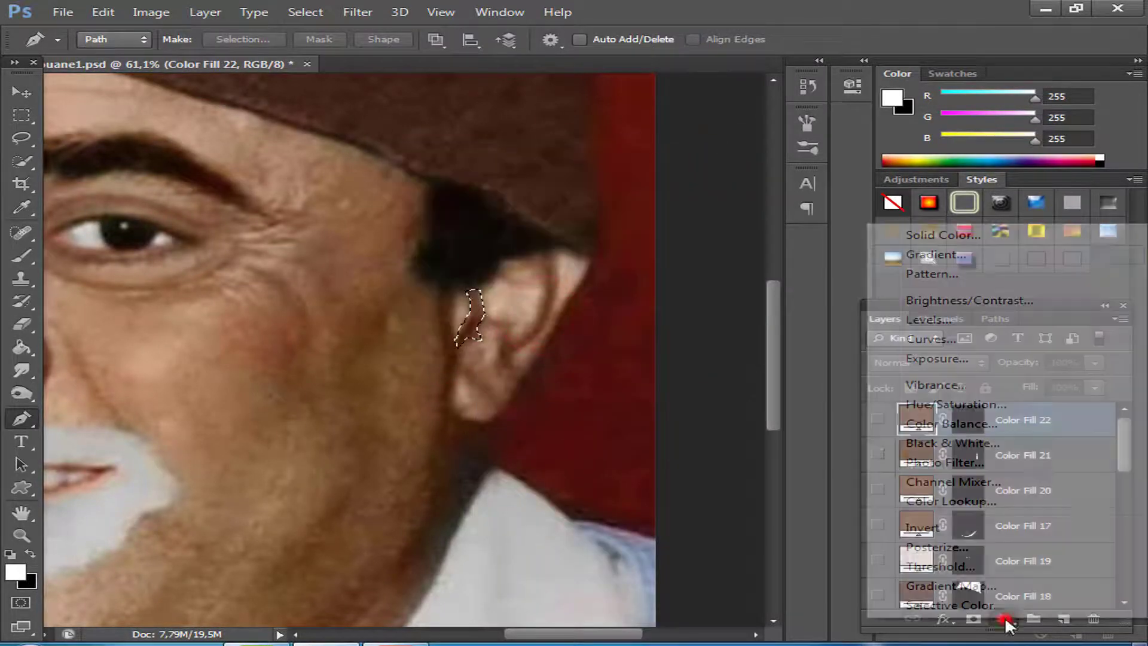
click(943, 232)
click(957, 186)
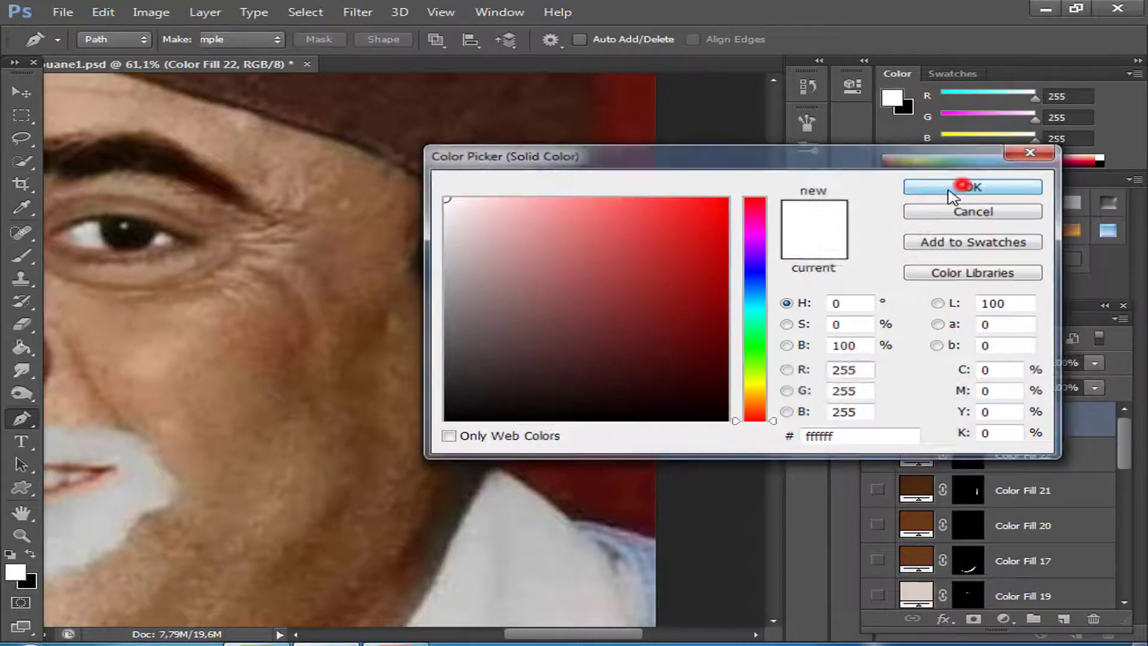
click(878, 419)
Recolour the front ear shadow fill to dark brown 491c07 sampled from the photo's ear shadow.
double_click(919, 419)
drag(581, 152, 807, 135)
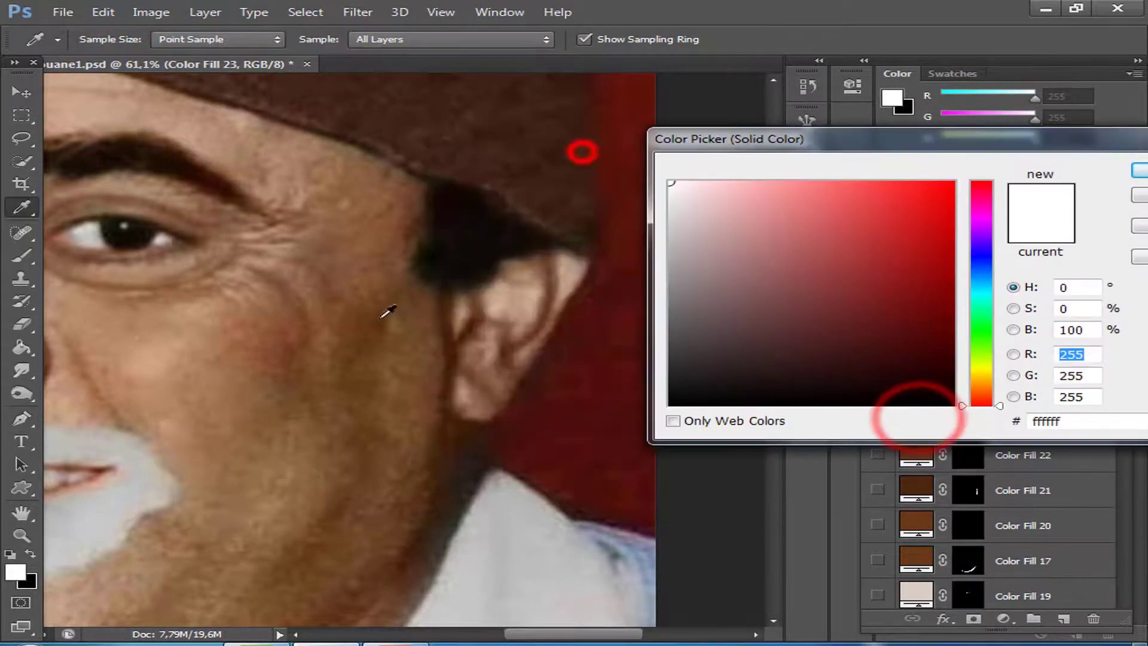
click(472, 324)
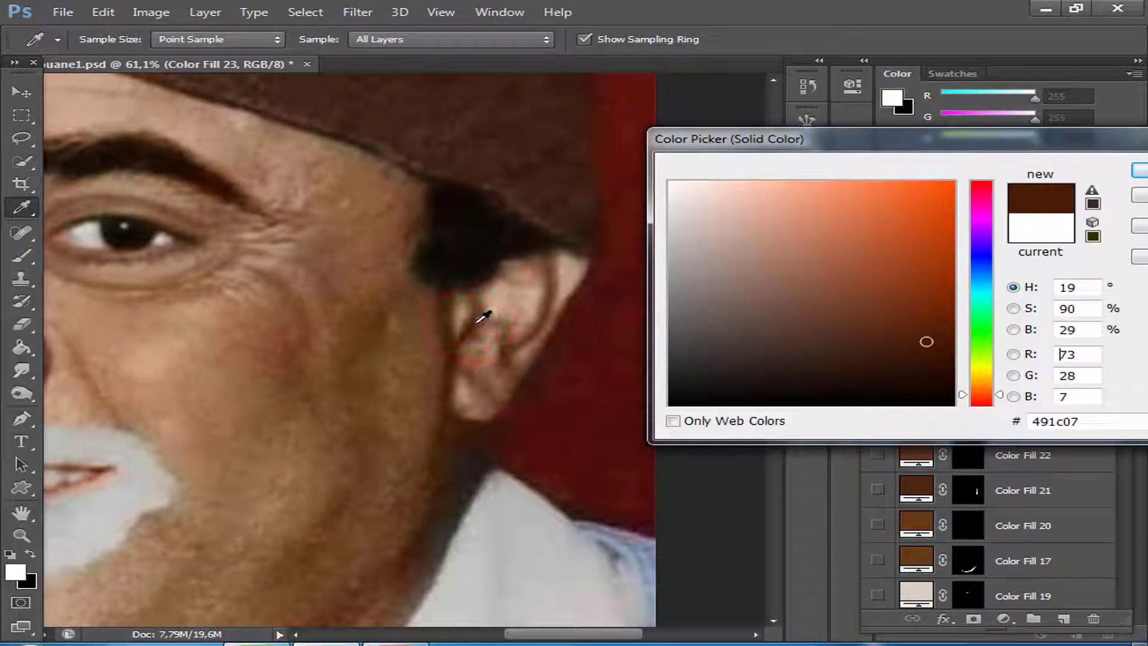
click(1141, 170)
key(p)
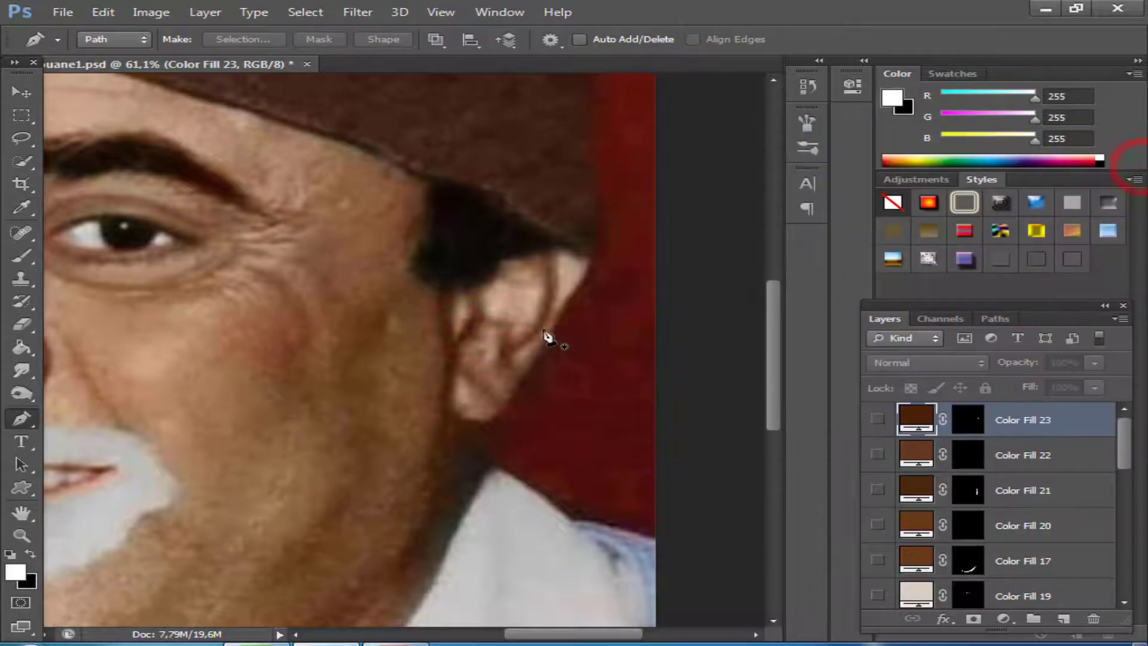
click(878, 420)
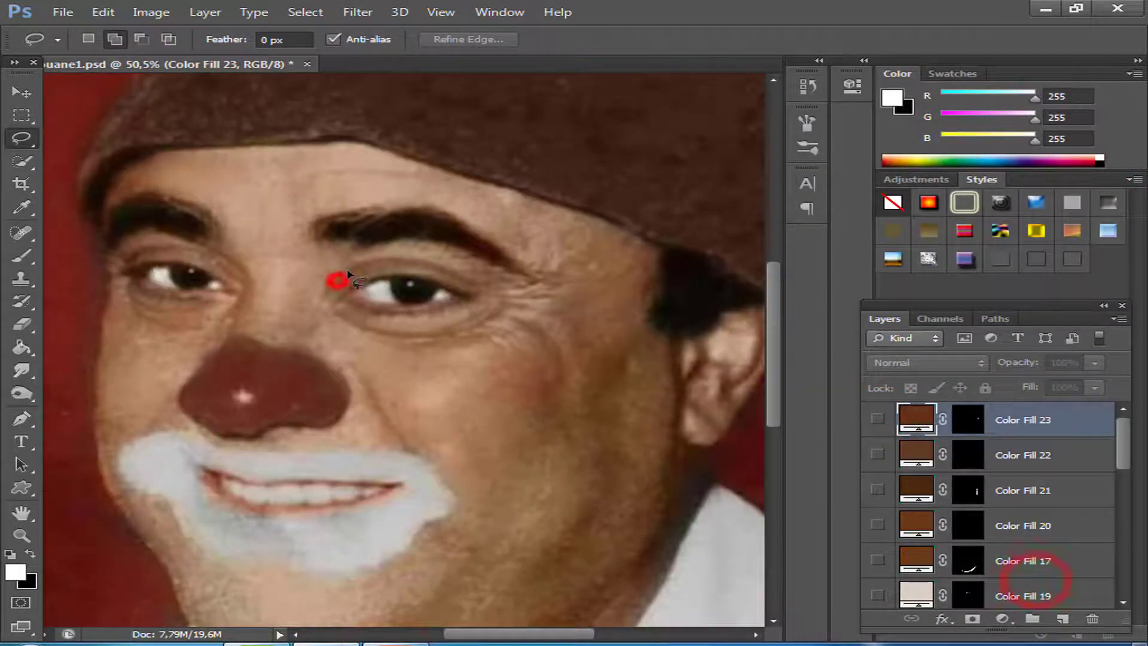
Lasso the upper-lid crease, under-eye line, outer-corner wrinkles and cheek crease around the eye nearer the visible ear.
mouse_move(349, 274)
mouse_down()
mouse_move(379, 257)
mouse_move(443, 265)
mouse_move(478, 286)
mouse_up()
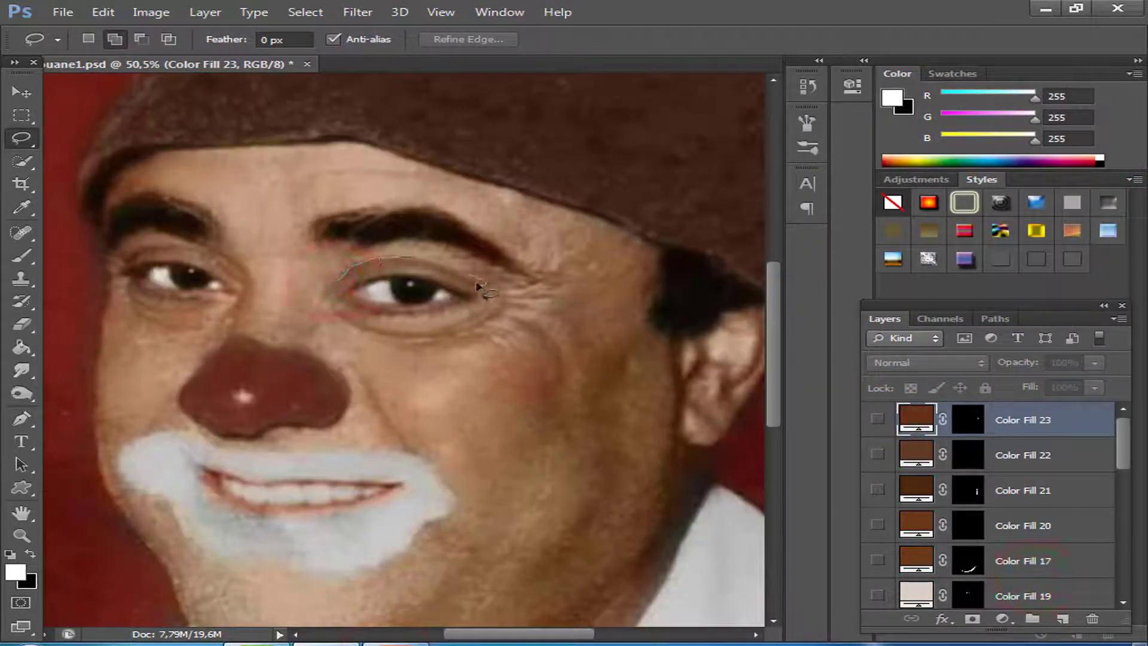
drag(376, 272, 366, 276)
mouse_move(513, 324)
mouse_down()
mouse_move(541, 334)
mouse_move(560, 368)
mouse_up()
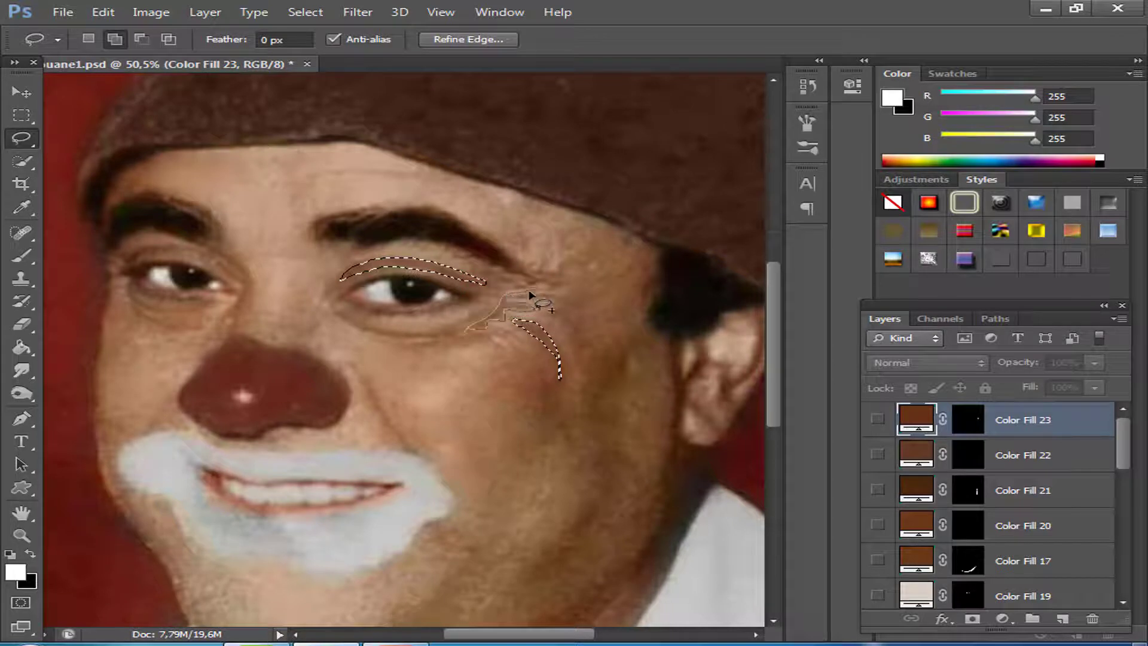
drag(523, 300, 529, 296)
mouse_move(346, 315)
mouse_down()
mouse_move(442, 337)
mouse_move(360, 333)
mouse_move(348, 317)
mouse_up()
mouse_move(532, 268)
mouse_down()
mouse_move(550, 276)
mouse_move(523, 293)
mouse_move(532, 275)
mouse_up()
Add the upper-lid crease and under-eye lines of the other eye to the lasso selection.
drag(348, 357, 491, 360)
mouse_move(272, 291)
mouse_down()
mouse_move(331, 316)
mouse_move(295, 315)
mouse_move(270, 298)
mouse_move(305, 333)
mouse_move(329, 334)
mouse_move(274, 313)
mouse_up()
mouse_move(320, 252)
mouse_down()
mouse_move(265, 257)
mouse_move(320, 253)
mouse_up()
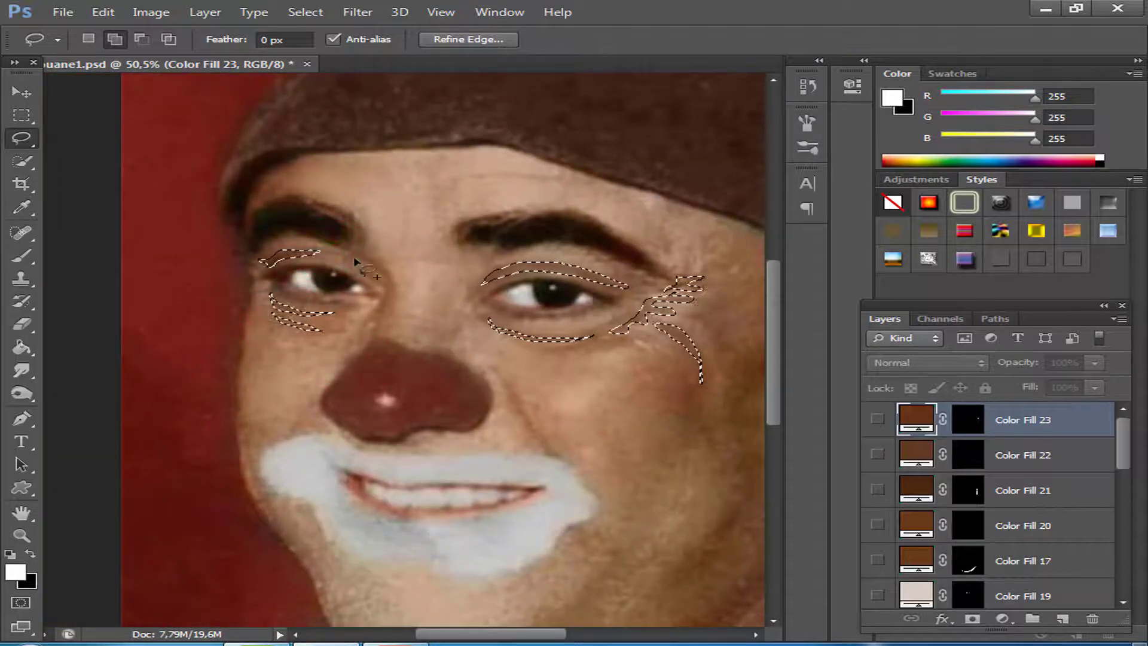
Fill the selected eye creases and wrinkles with a white Solid Color layer and hide that layer.
drag(512, 467, 384, 467)
click(1007, 619)
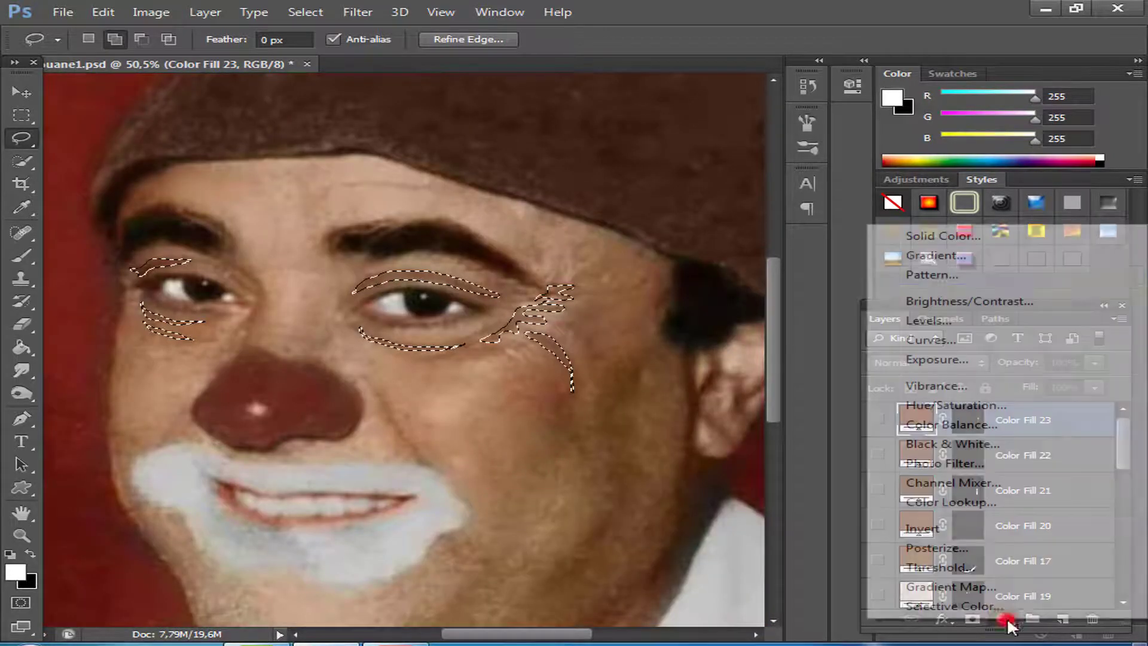
click(943, 236)
click(923, 179)
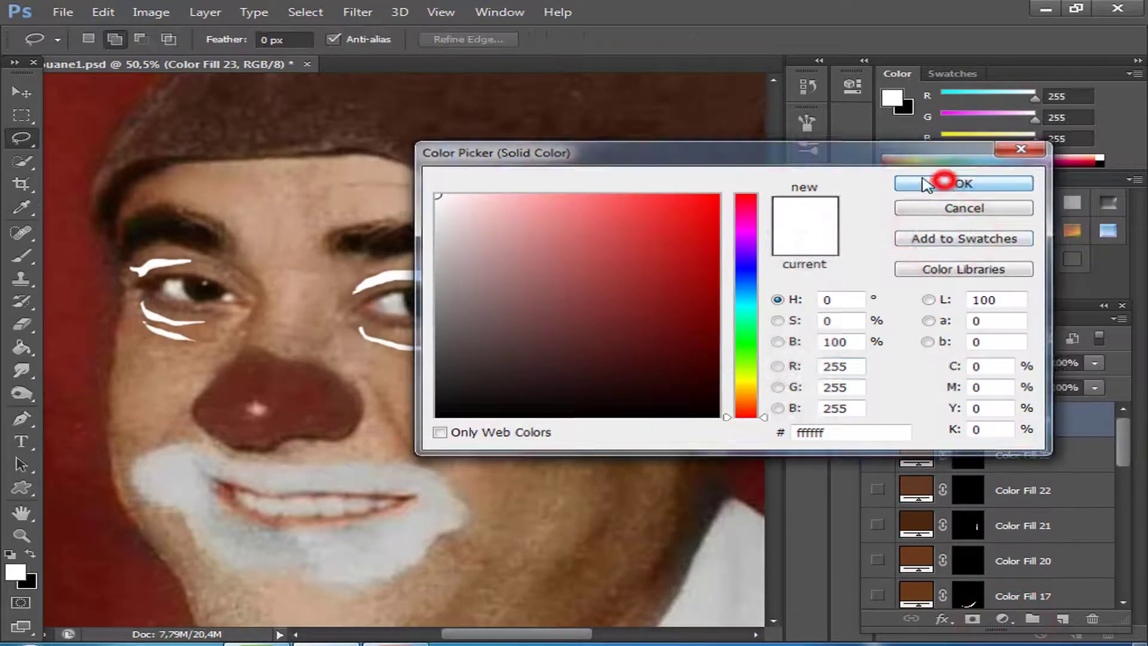
click(878, 422)
Recolour the eye crease fill to brown 976643, starting from a skin tone sampled under the eye, and compare it with the photo.
double_click(916, 419)
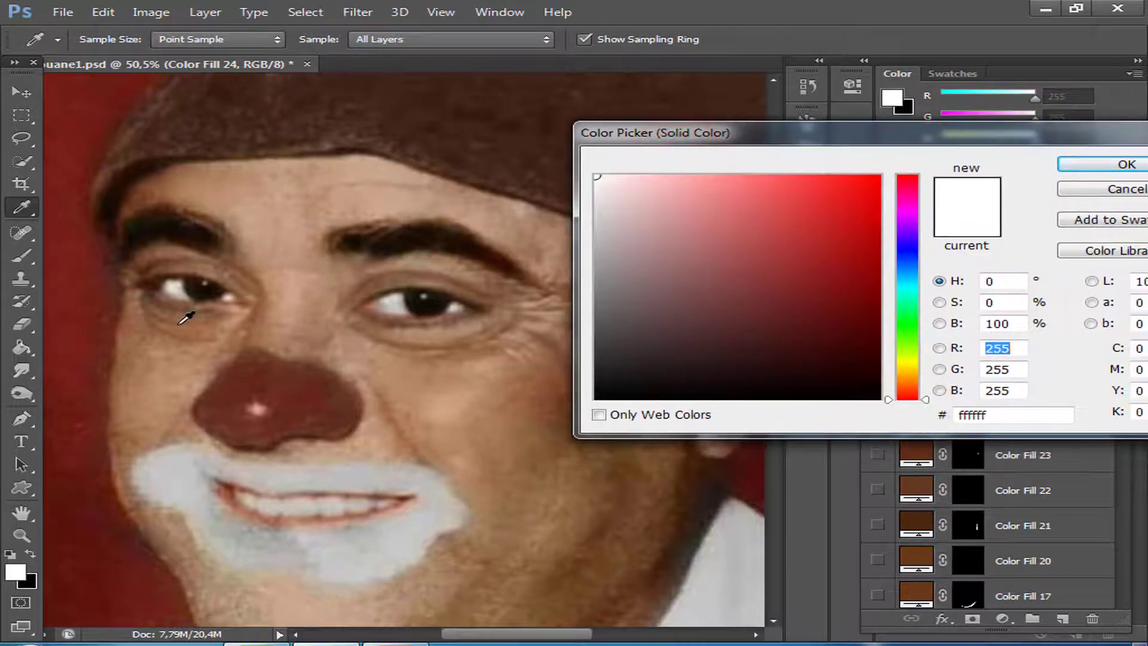
click(420, 339)
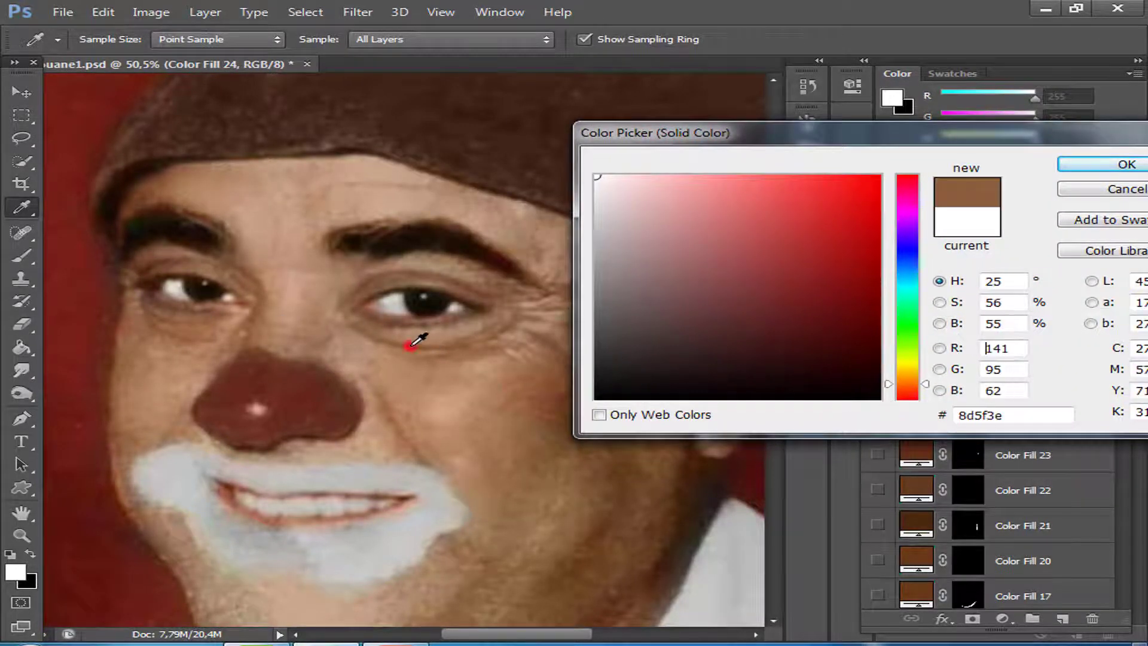
click(753, 264)
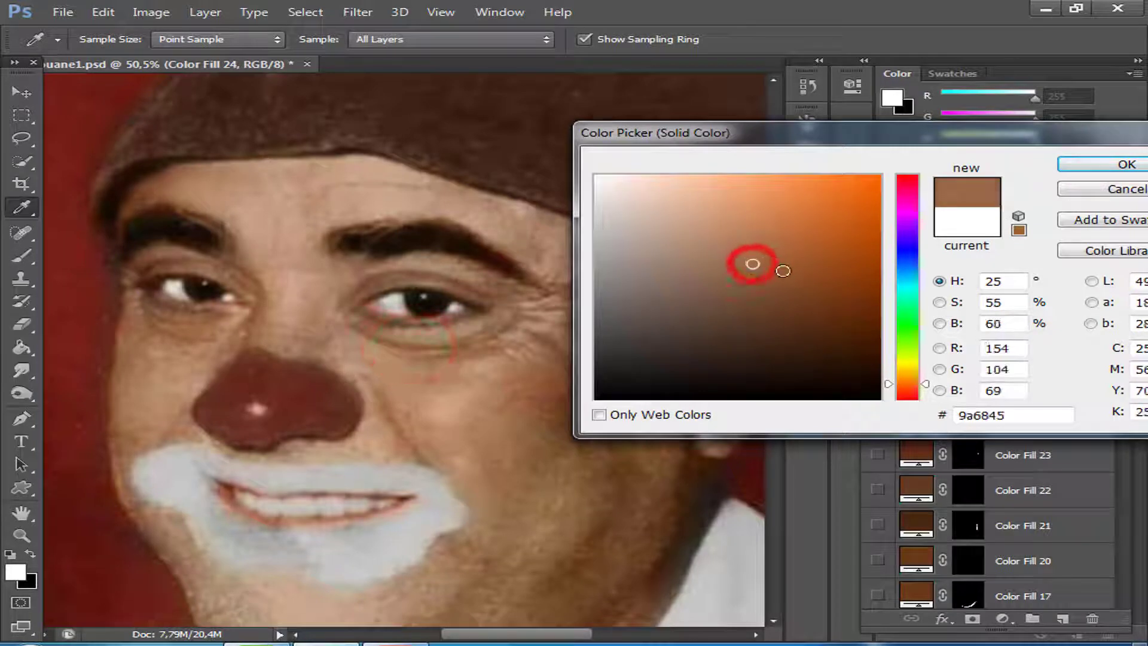
click(775, 265)
click(754, 266)
click(1096, 164)
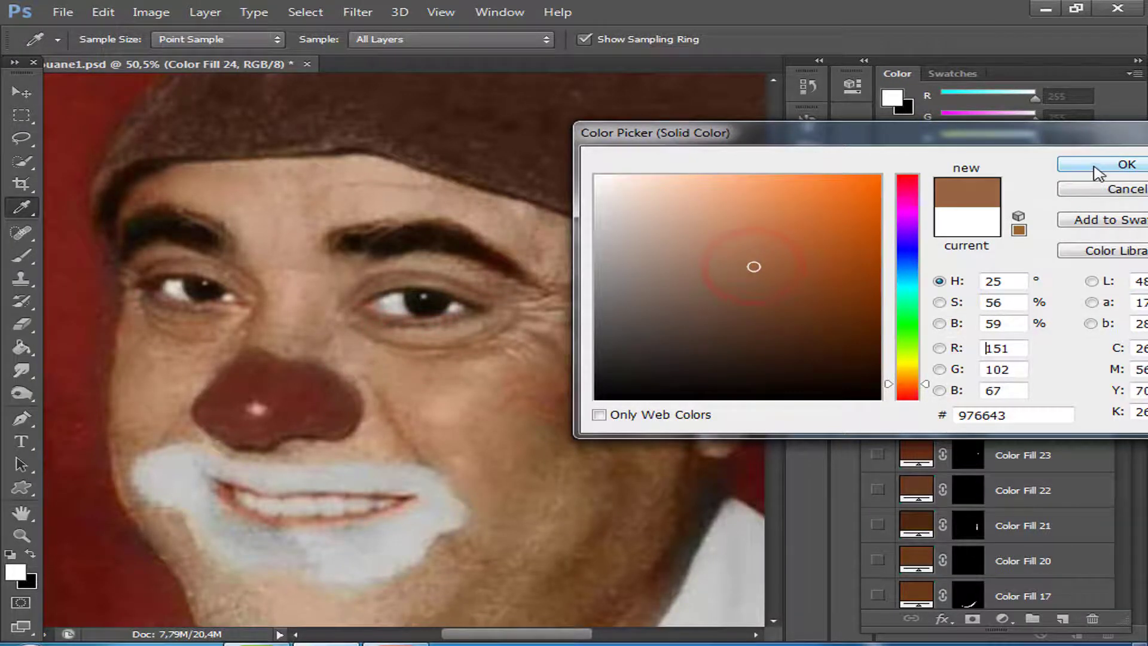
click(878, 420)
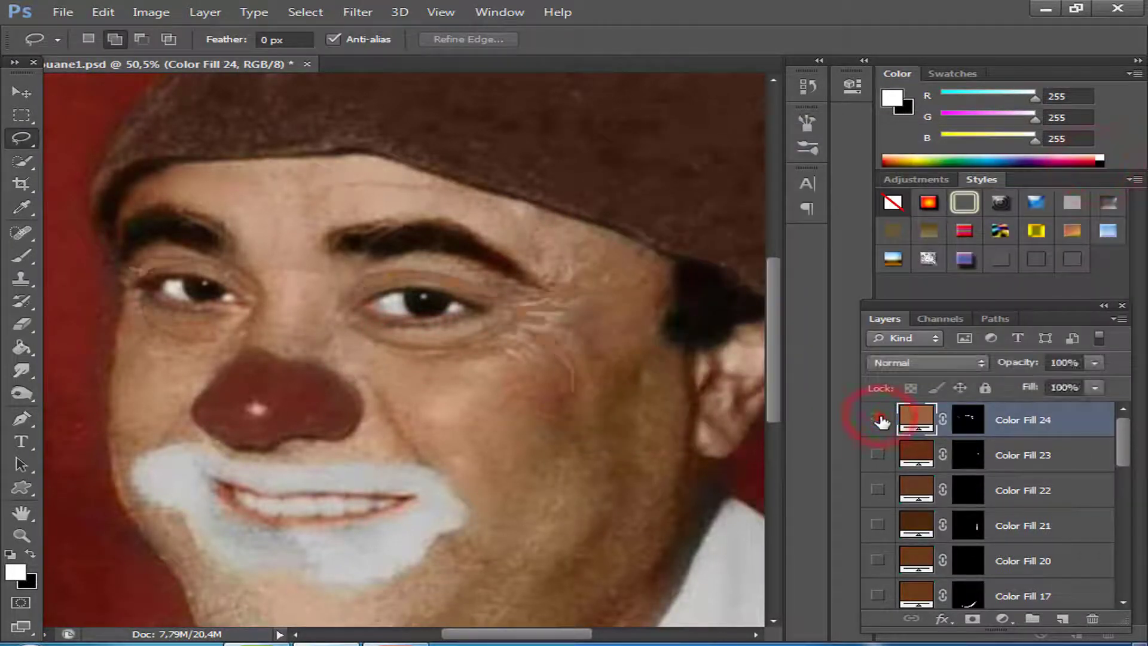
click(877, 418)
double_click(919, 423)
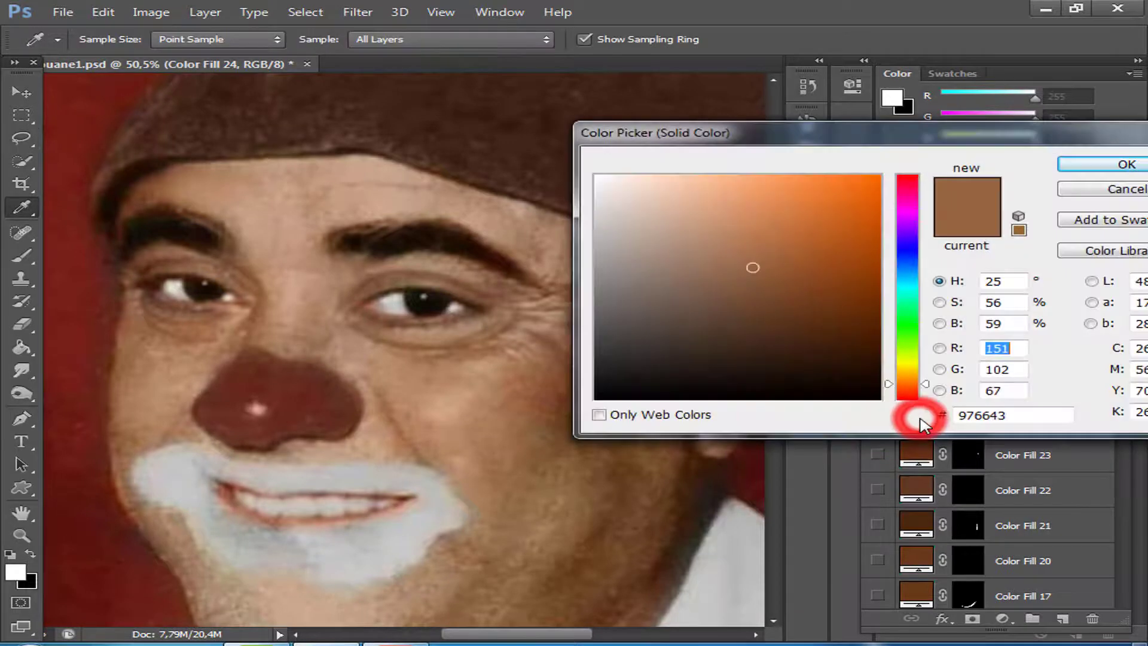
click(1102, 185)
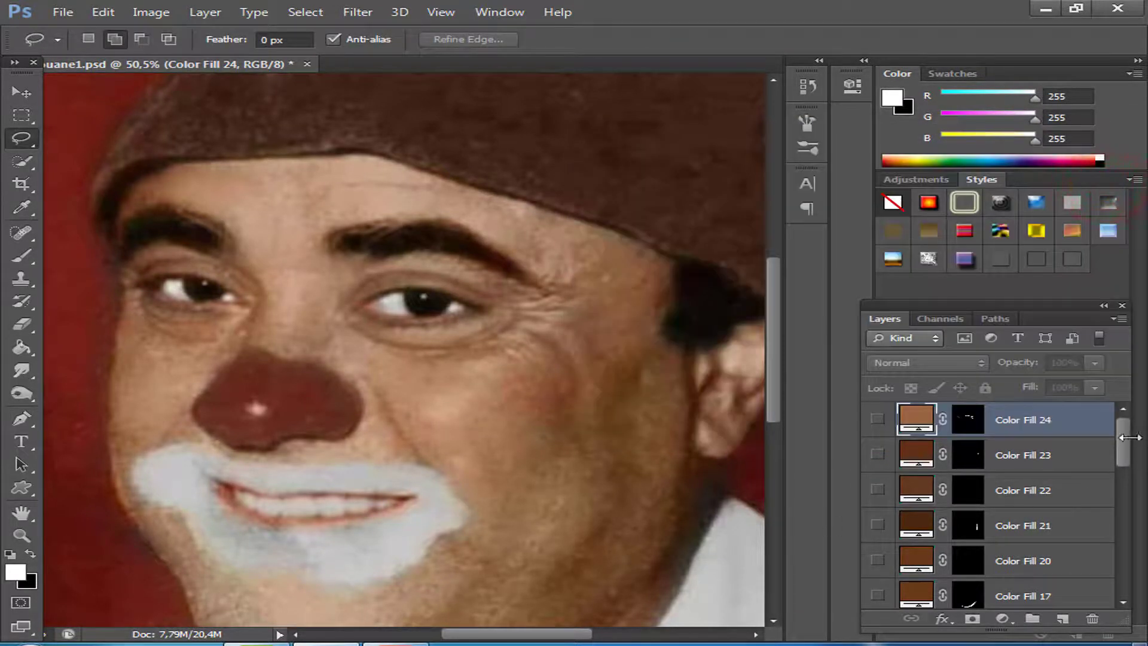
Show Group 1, Group 2 and the Color Fill 12, 15, 16, 23 and 24 layers to preview the whole illustration.
mouse_move(1127, 438)
mouse_down()
mouse_move(1128, 477)
mouse_move(1125, 461)
mouse_up()
scroll(623, 317, down, 2)
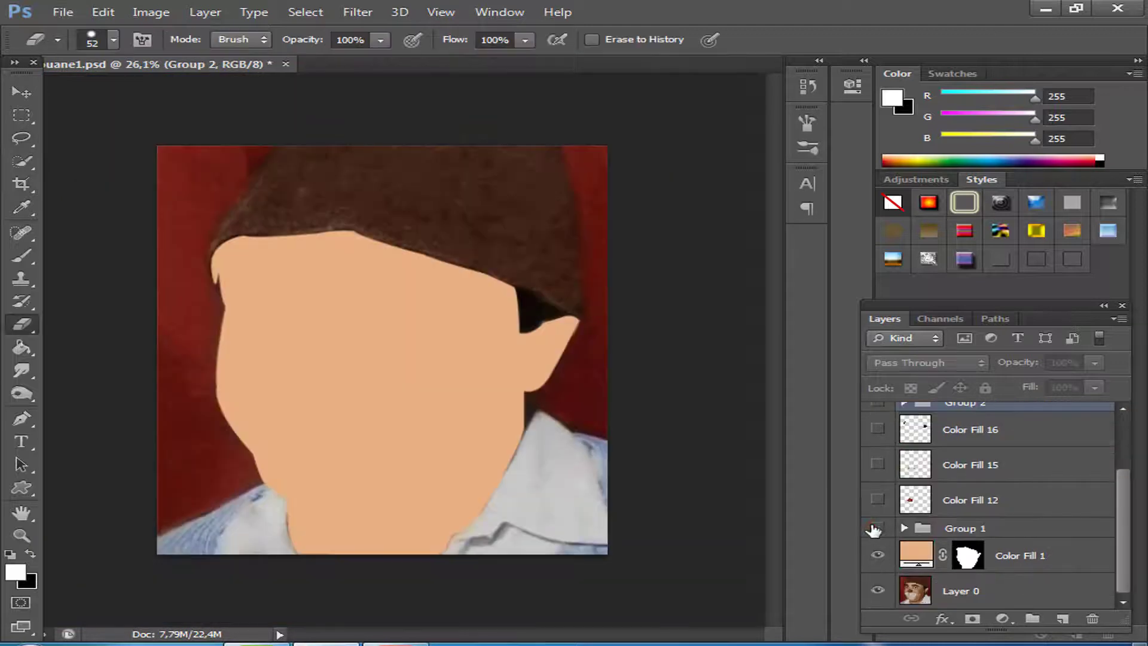
click(877, 528)
click(877, 500)
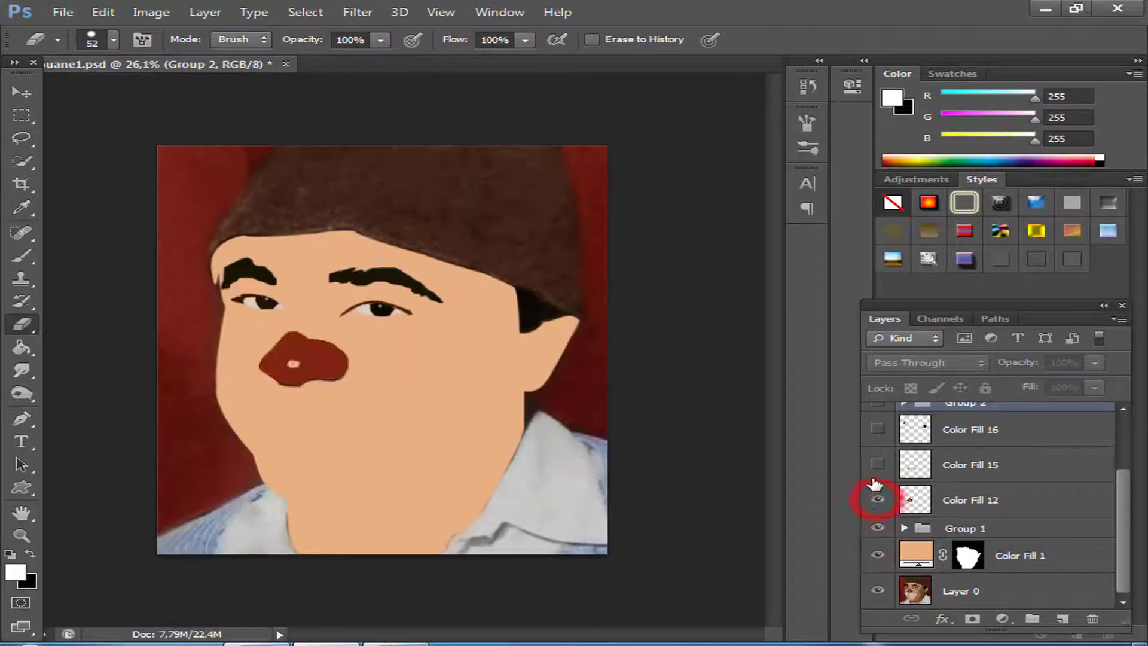
click(876, 465)
scroll(1121, 511, up, 3)
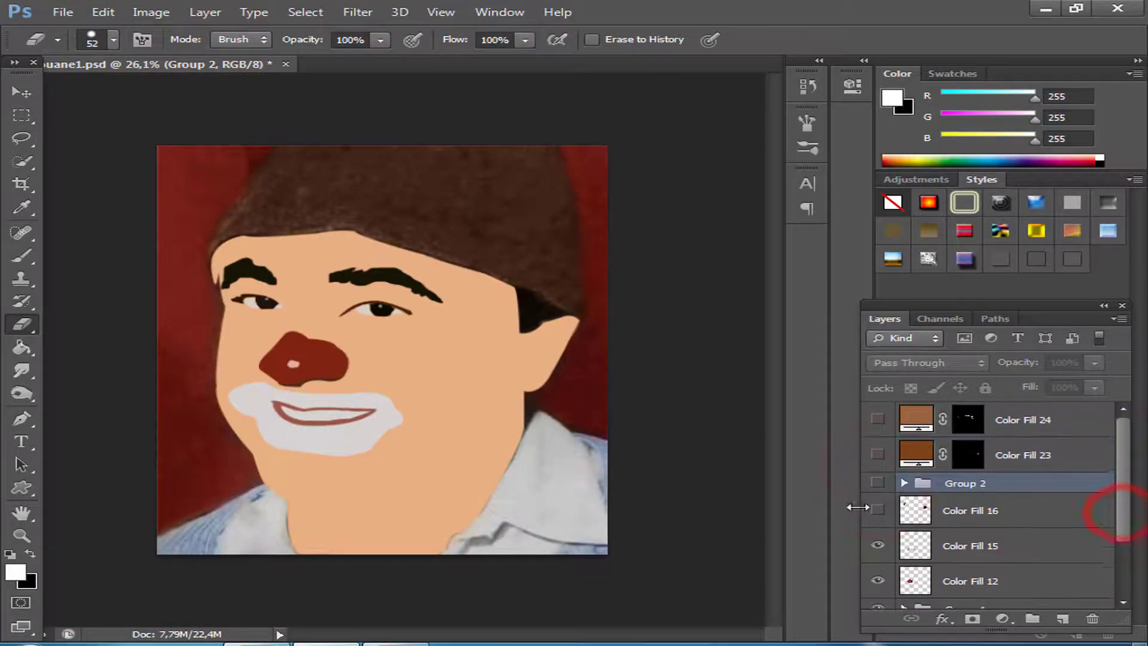
click(877, 483)
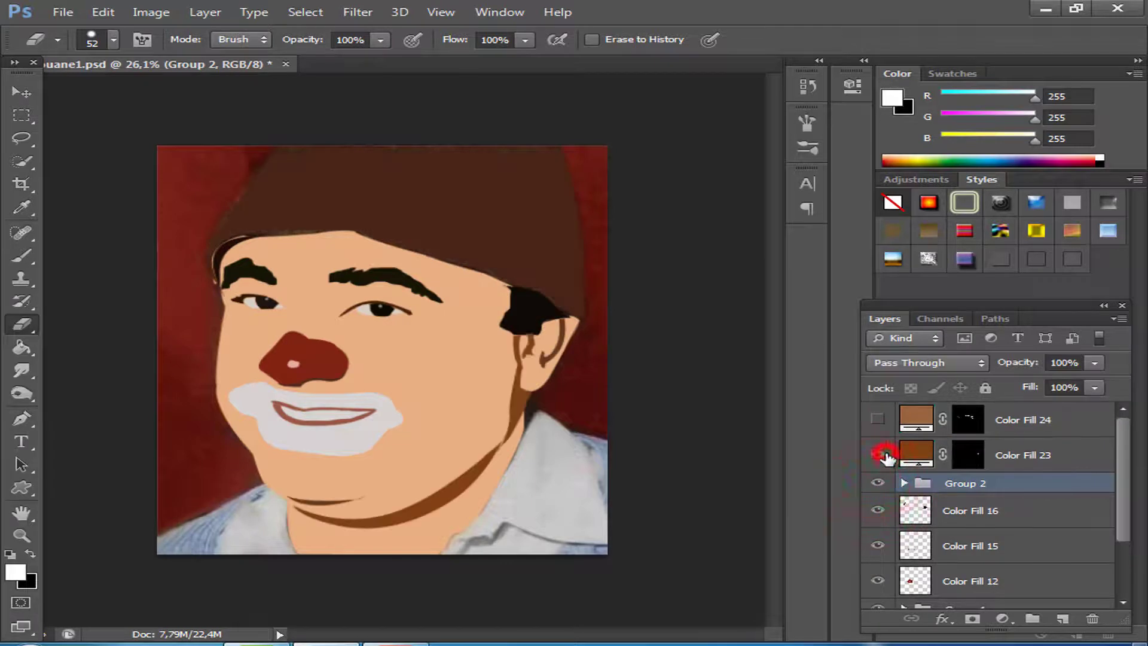
click(878, 420)
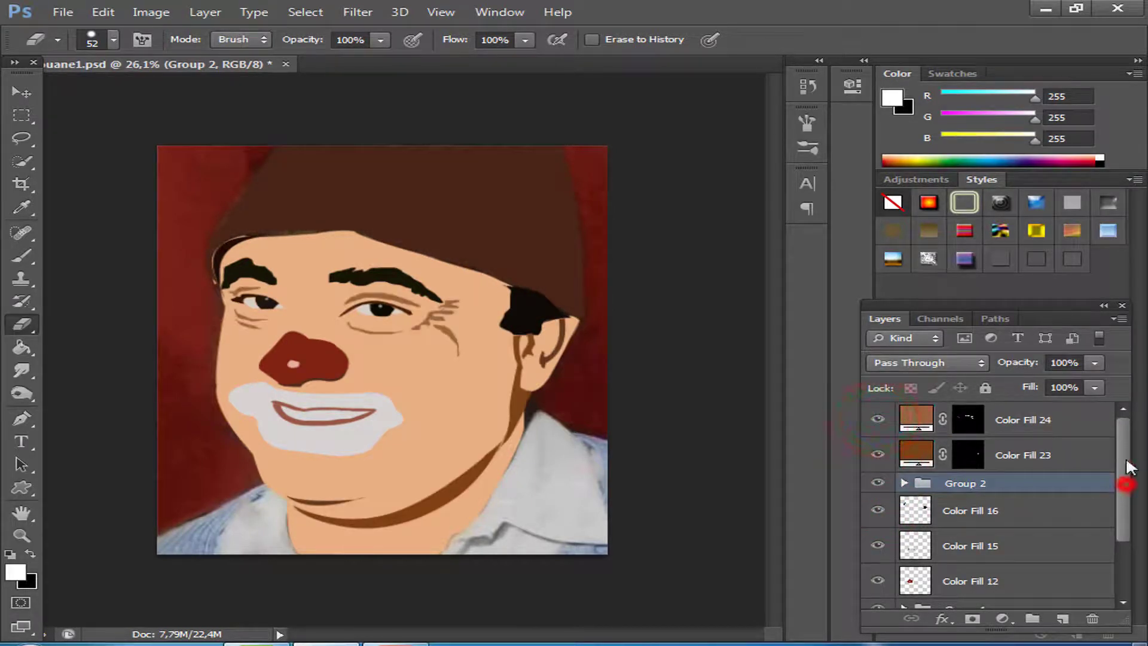
scroll(1125, 497, down, 3)
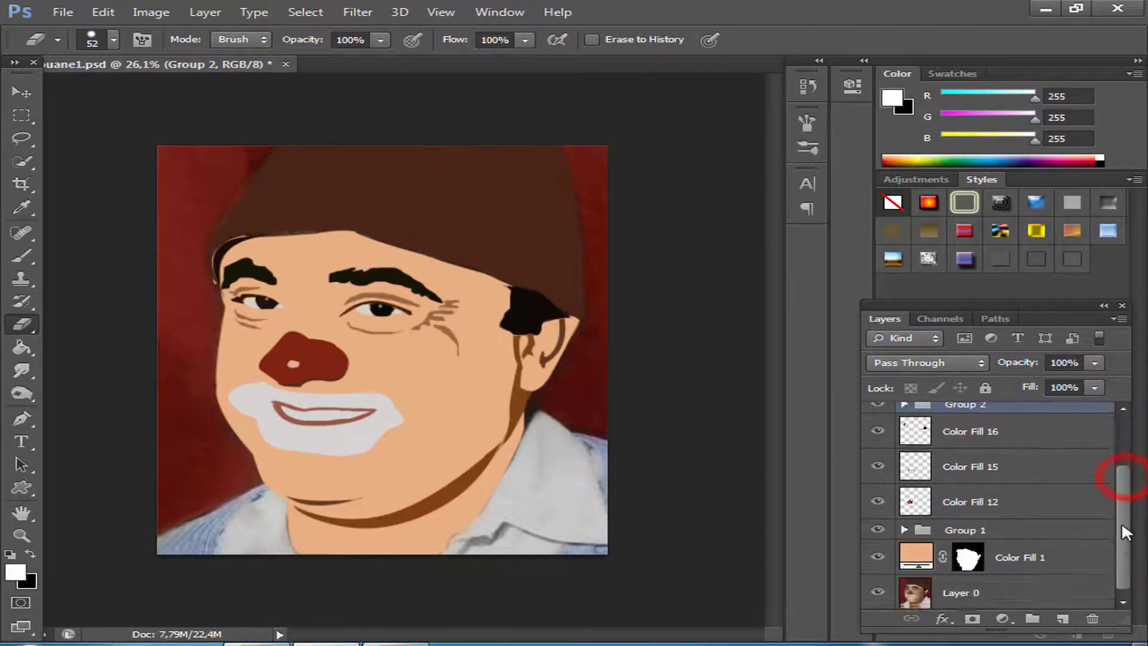
scroll(1124, 479, up, 3)
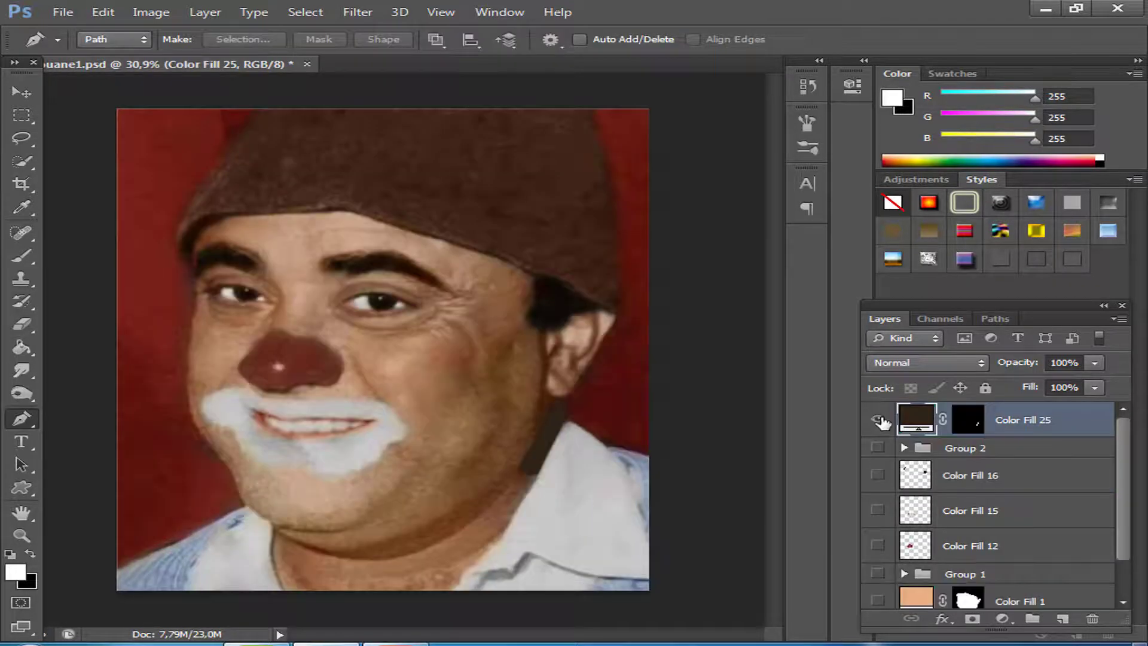
Trace the white shirt collar below the ear with the Polygonal Lasso, following its edges out to the image border.
click(877, 419)
key(l)
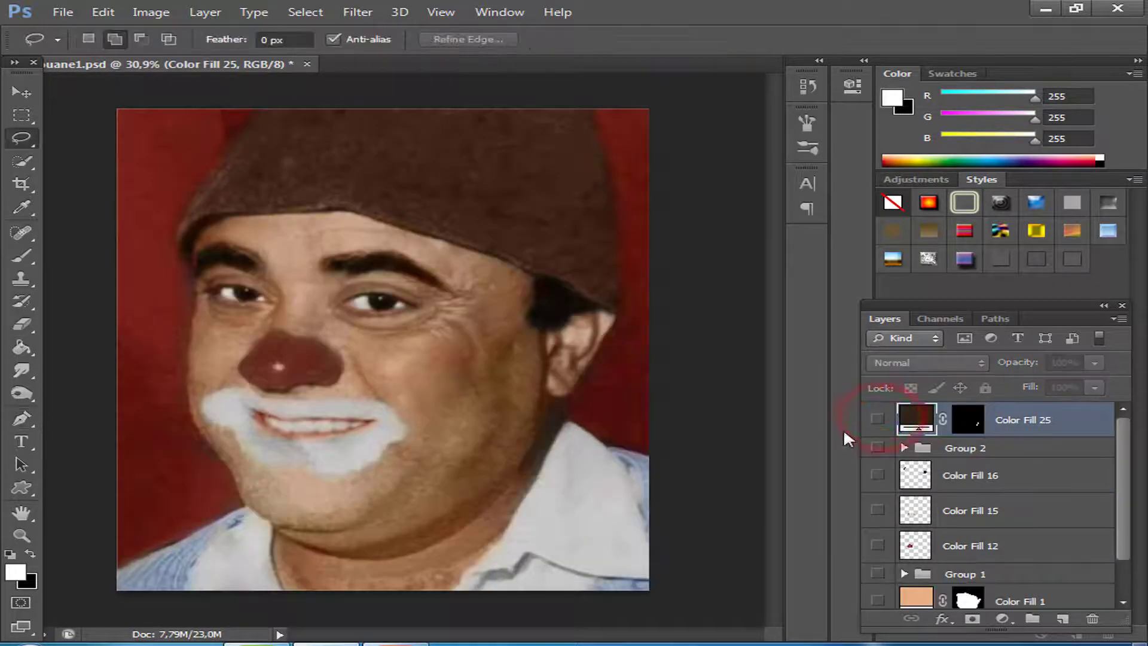
right_click(21, 140)
click(105, 153)
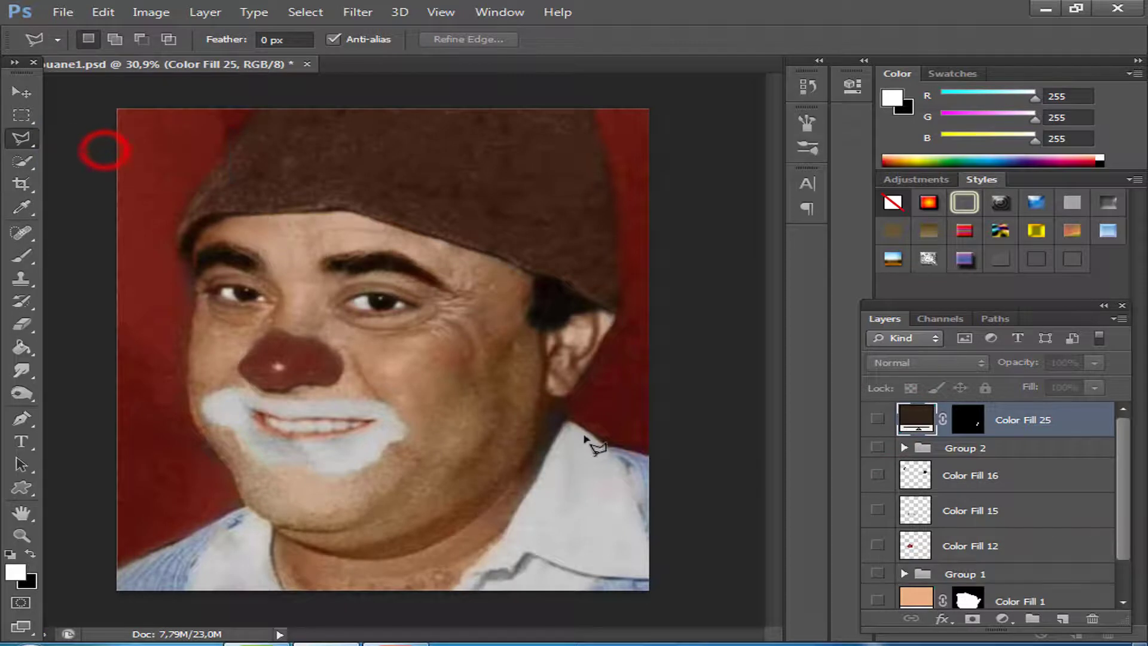
click(567, 421)
click(542, 465)
click(538, 480)
click(502, 540)
click(475, 567)
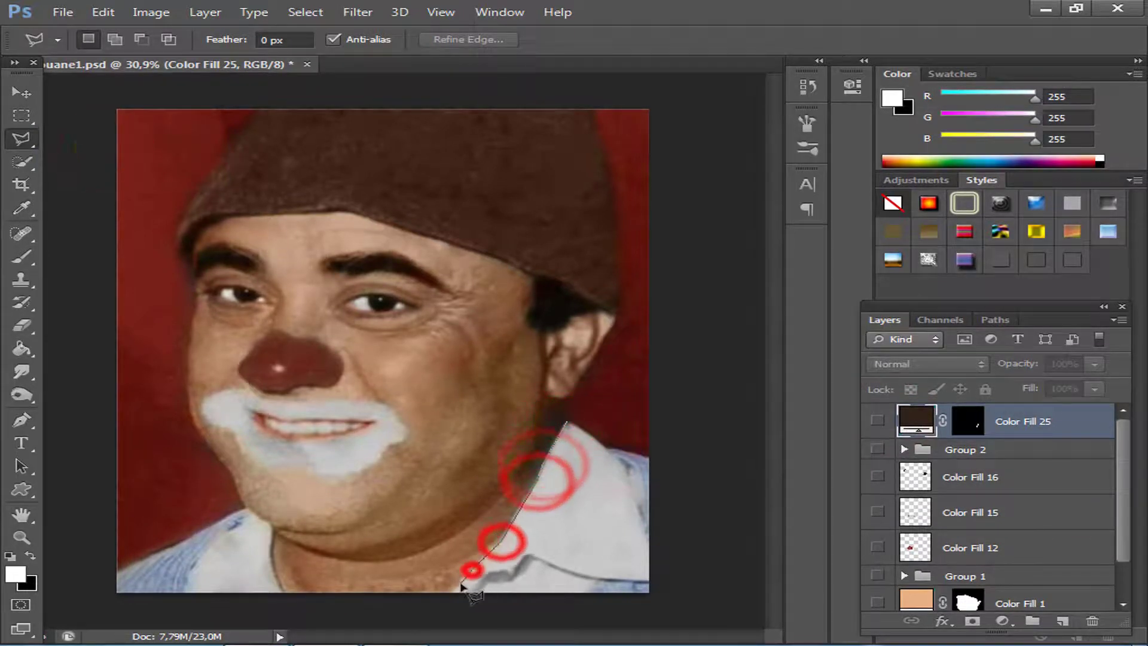
click(463, 580)
click(454, 591)
click(472, 588)
click(487, 575)
click(504, 571)
click(517, 567)
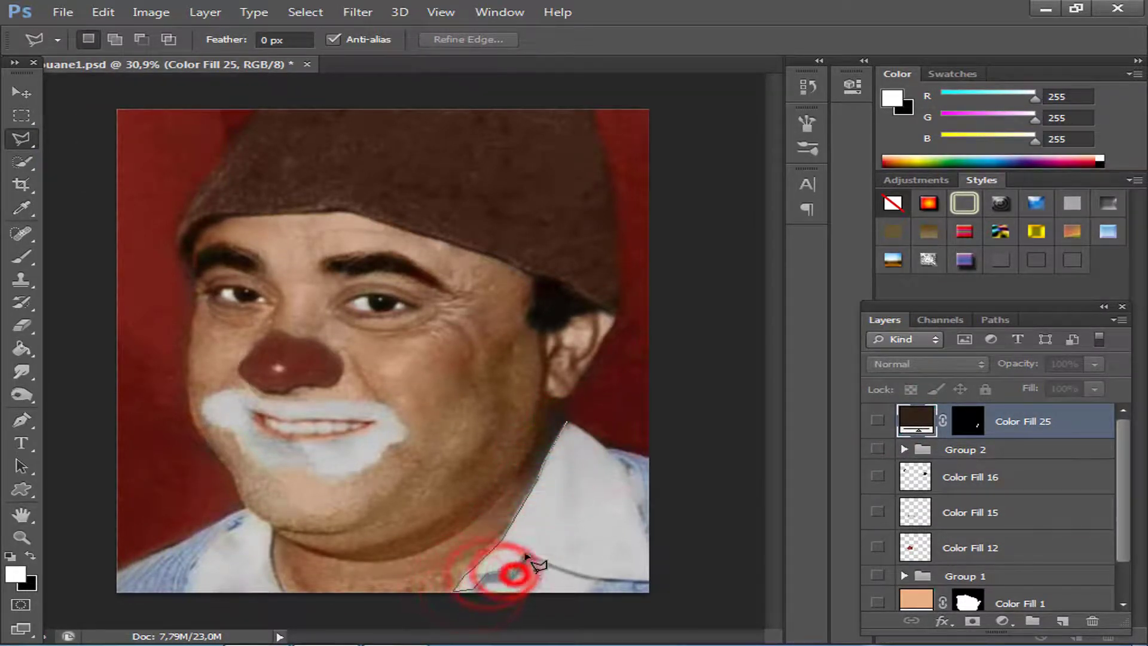
click(527, 554)
click(592, 577)
click(649, 580)
click(650, 544)
click(626, 467)
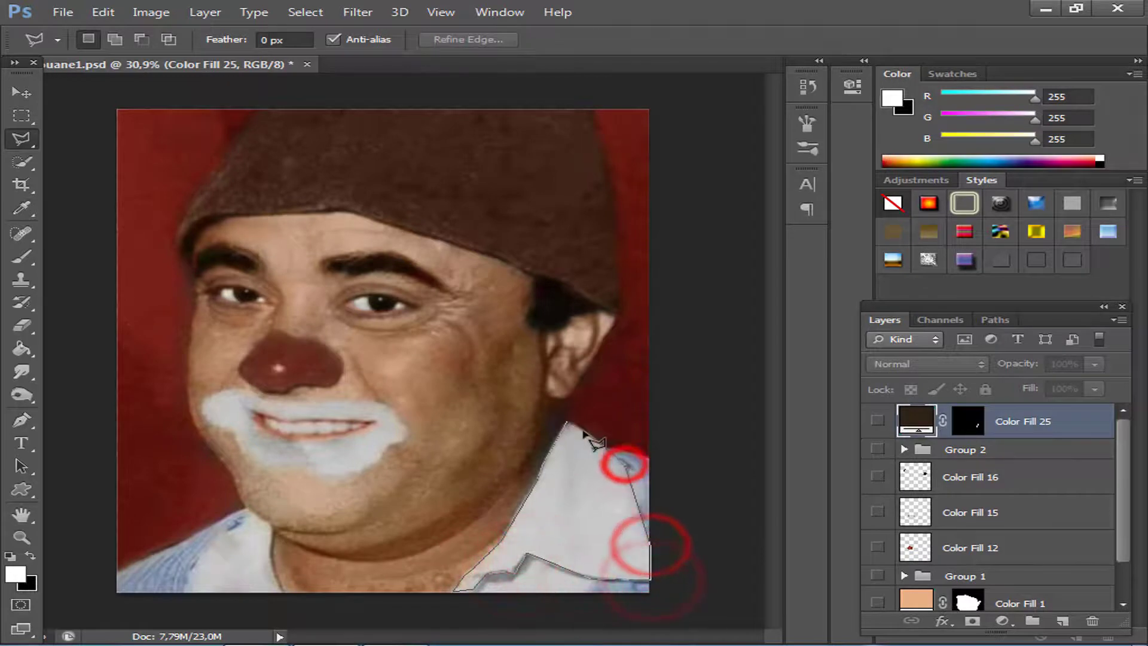
click(567, 422)
Add the collar flap on the other side of the neck to the selection.
click(251, 514)
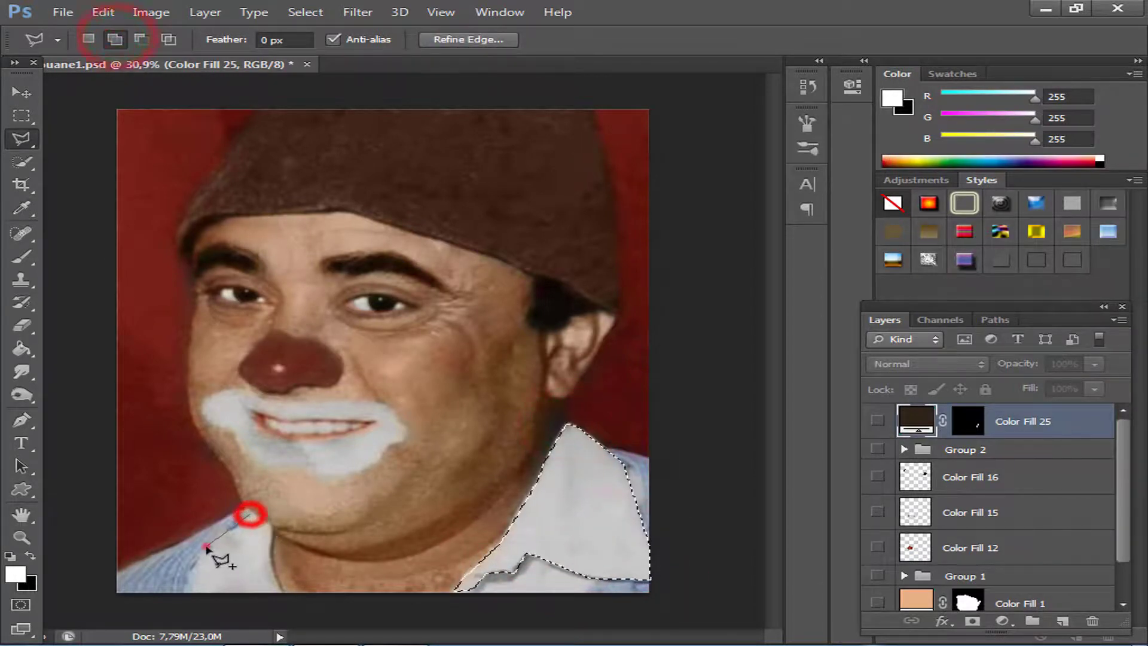
click(206, 545)
click(187, 594)
click(281, 594)
double_click(269, 530)
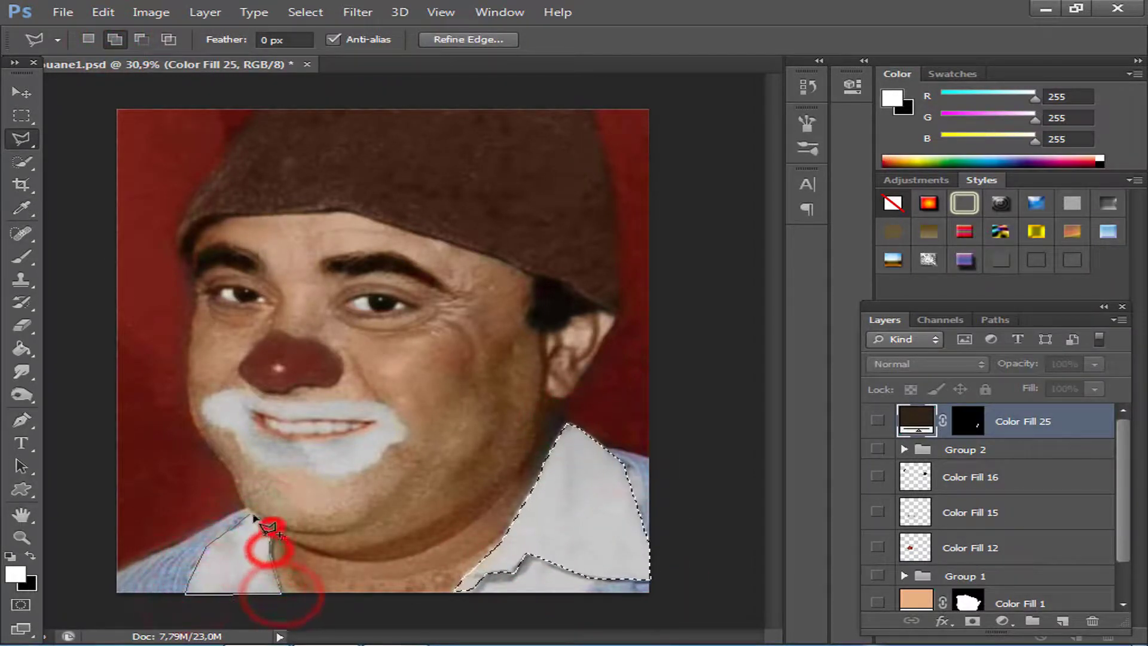
Fill the selected collar with a light grey c0c0c0 Solid Color layer, compare it with the photo and hide that layer.
click(1004, 620)
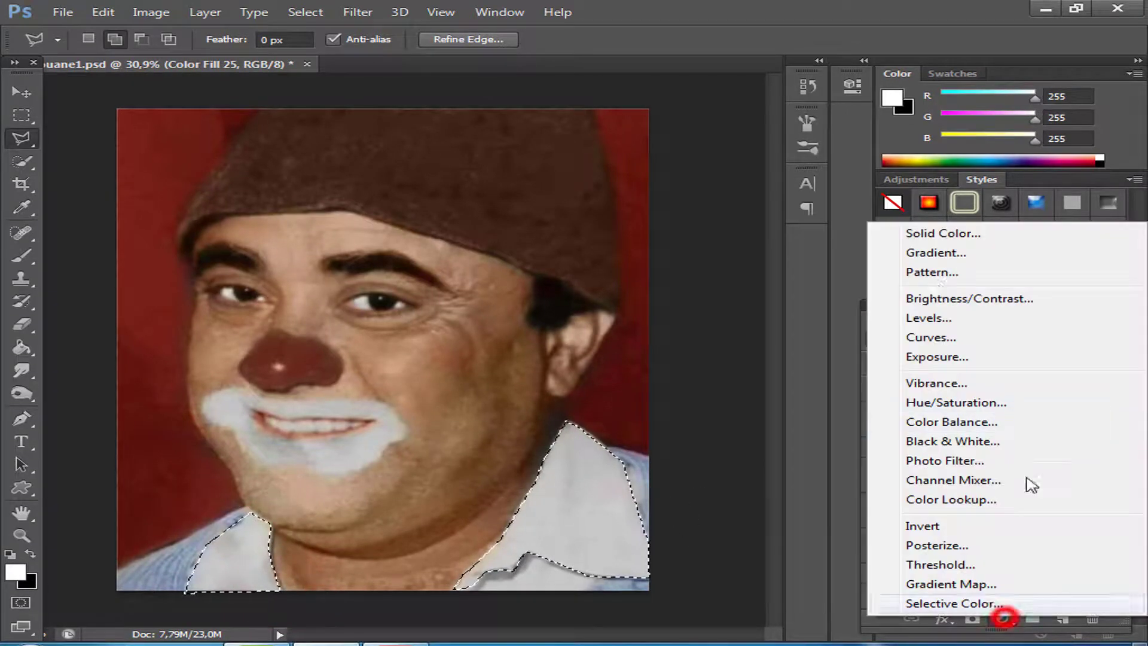
click(920, 232)
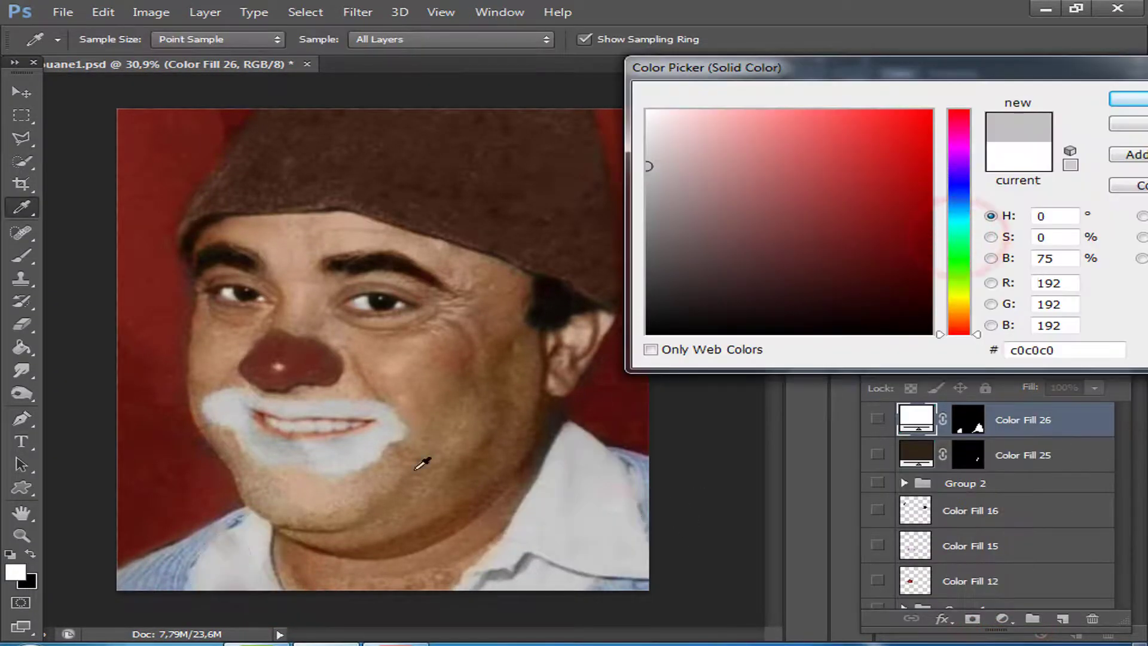
click(1127, 99)
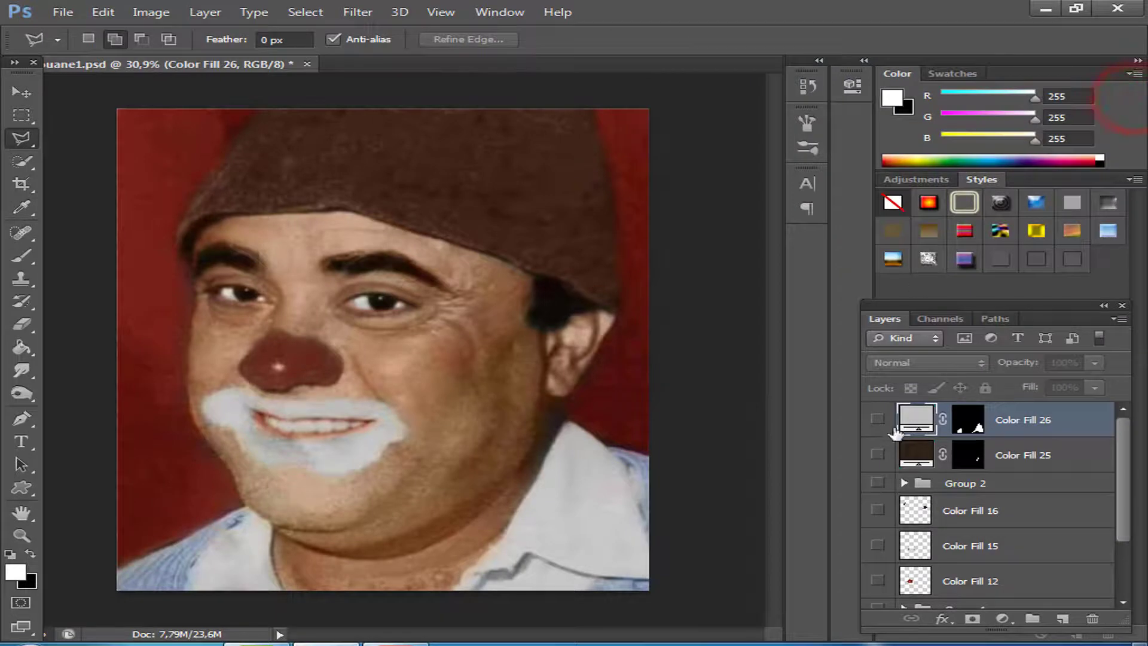
click(879, 419)
click(879, 419)
click(880, 420)
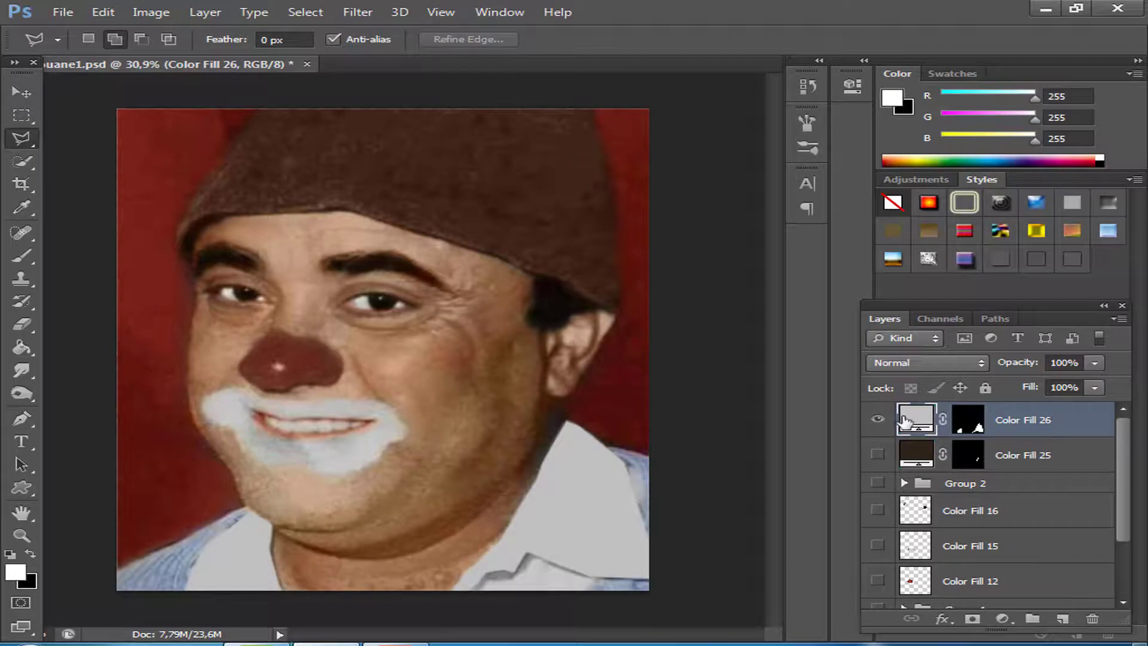
click(877, 420)
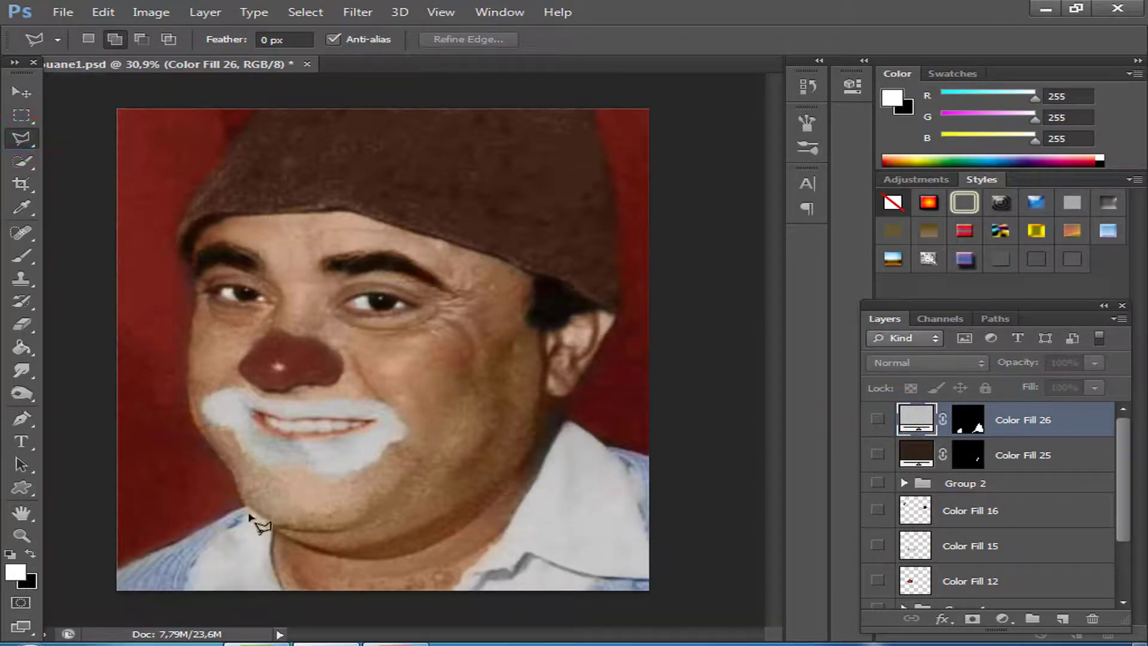
Trace the blue shirt shoulder beside the collar flap under the chin with the Polygonal Lasso.
click(250, 513)
click(212, 533)
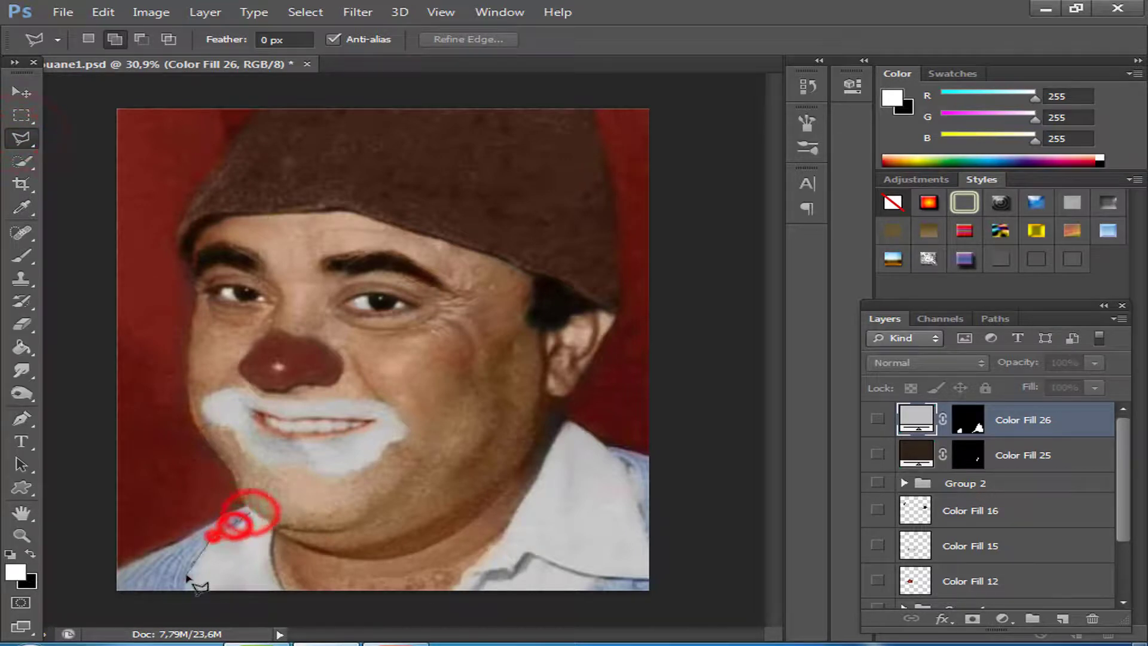
click(186, 590)
click(115, 587)
click(119, 569)
click(185, 536)
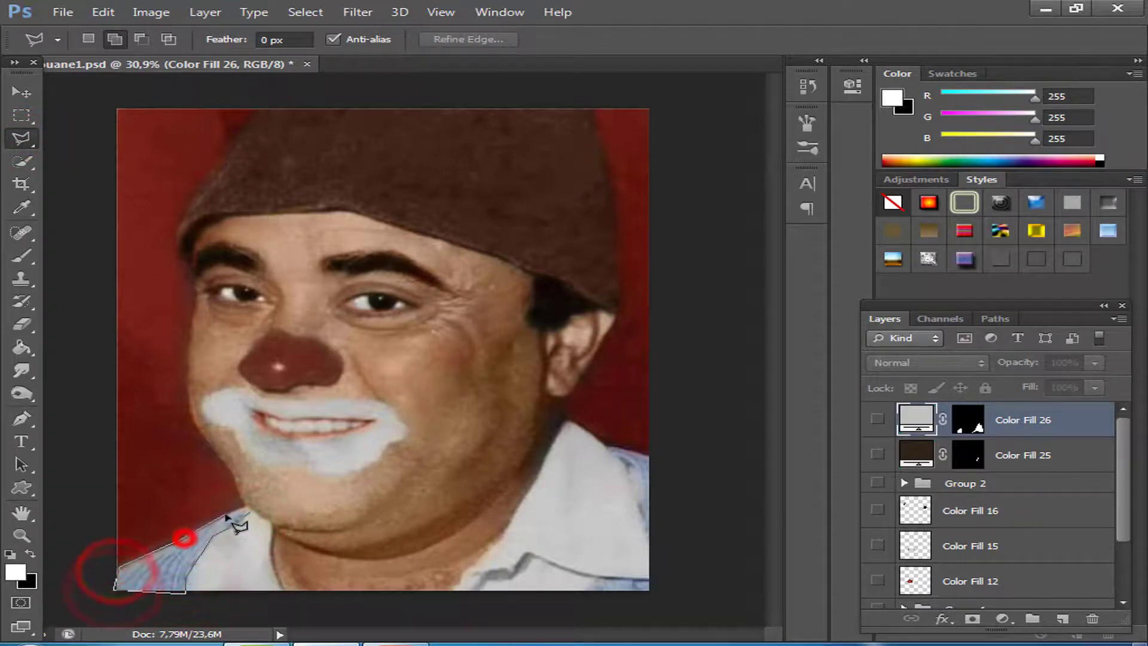
click(229, 514)
click(242, 508)
click(248, 512)
Add the blue shirt patches behind and below the collar on the ear side to the selection.
click(650, 530)
click(651, 455)
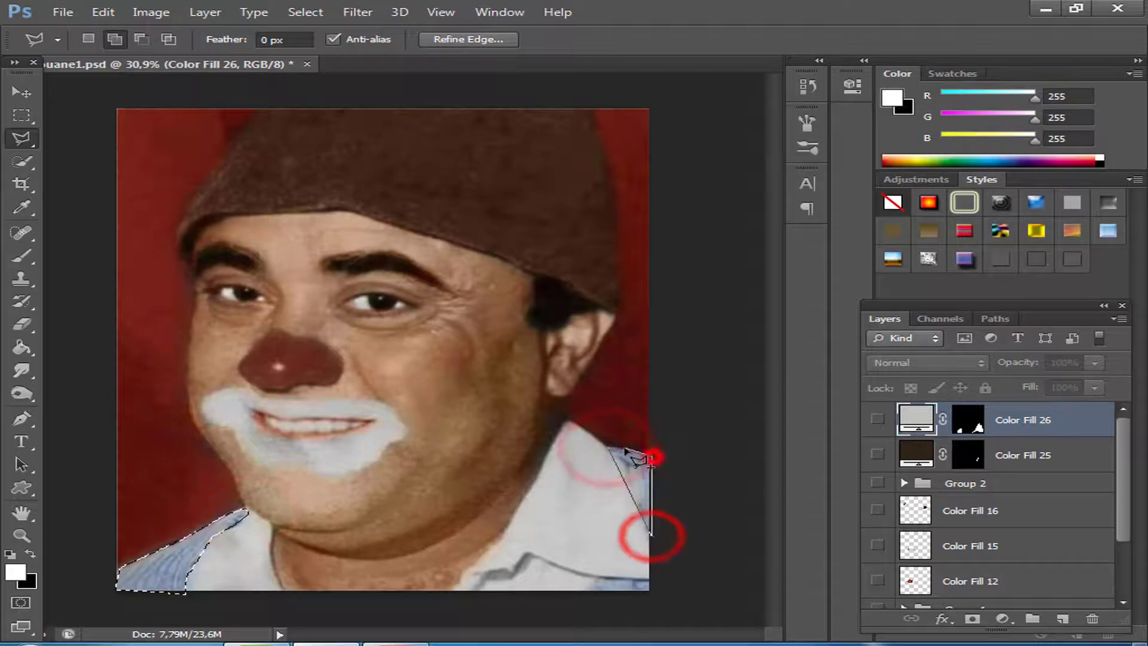
click(609, 448)
click(586, 591)
click(600, 580)
click(651, 582)
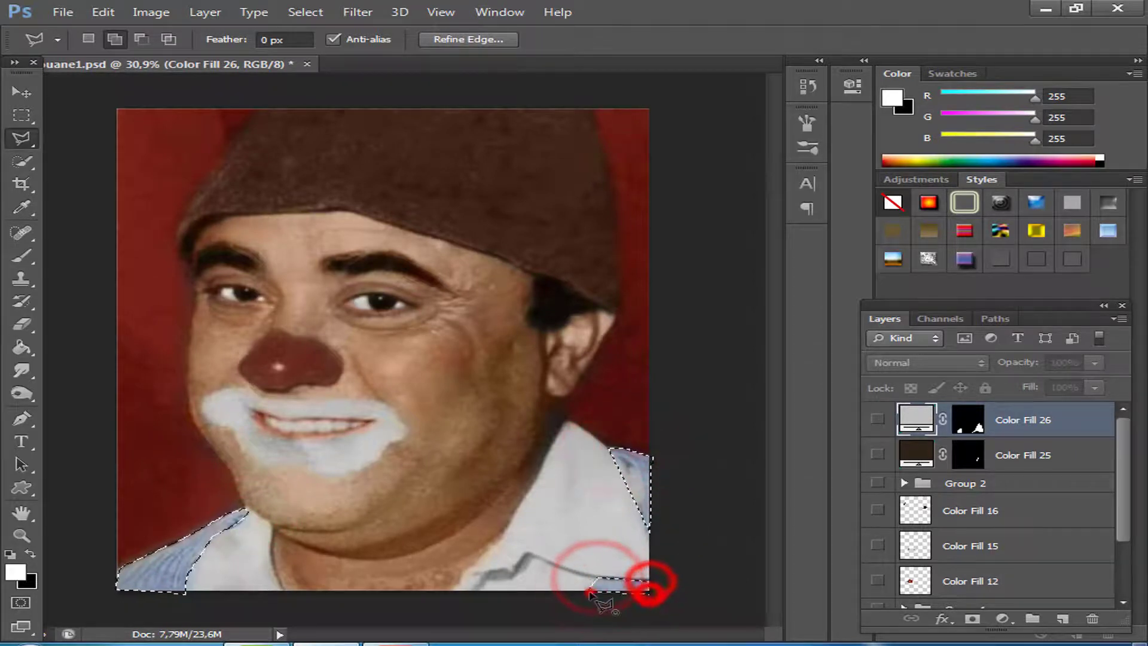
click(650, 595)
click(587, 592)
Fill the selected shirt areas with a Solid Color layer in blue-grey 7f8fa9 sampled from the shirt, and show that layer.
click(1011, 622)
click(939, 237)
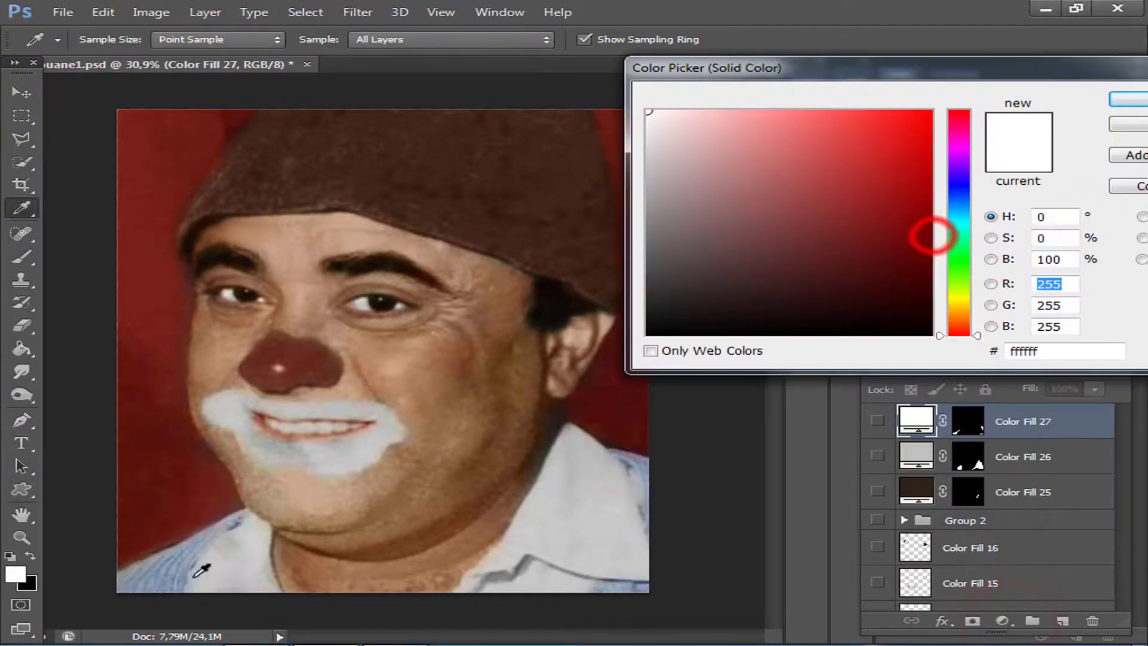
click(167, 574)
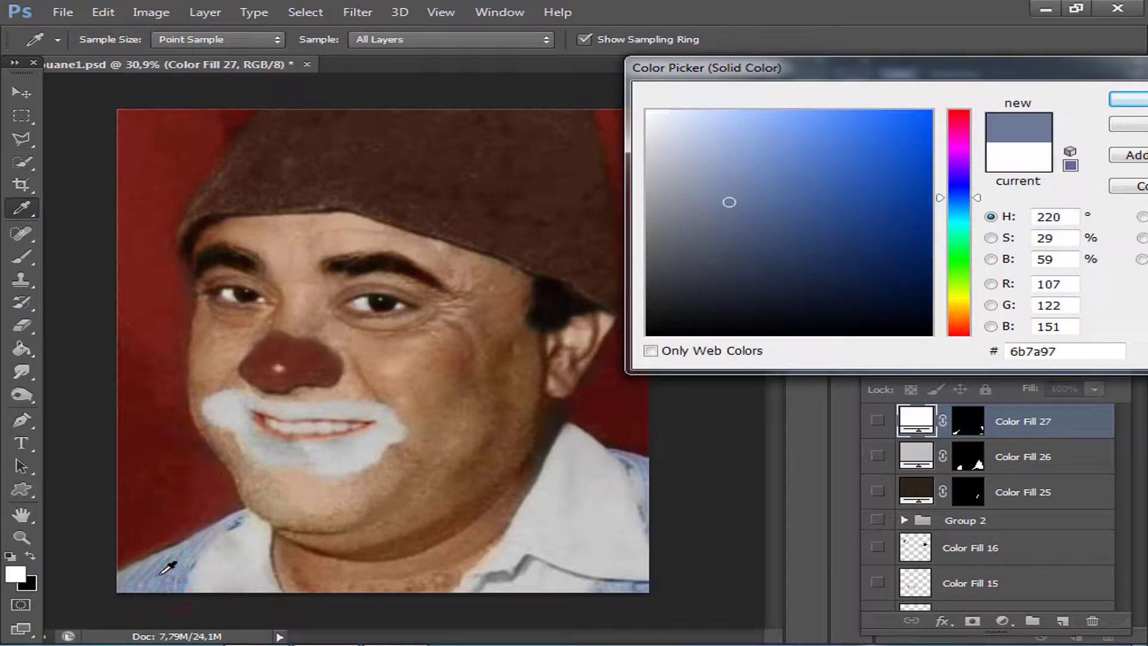
click(160, 569)
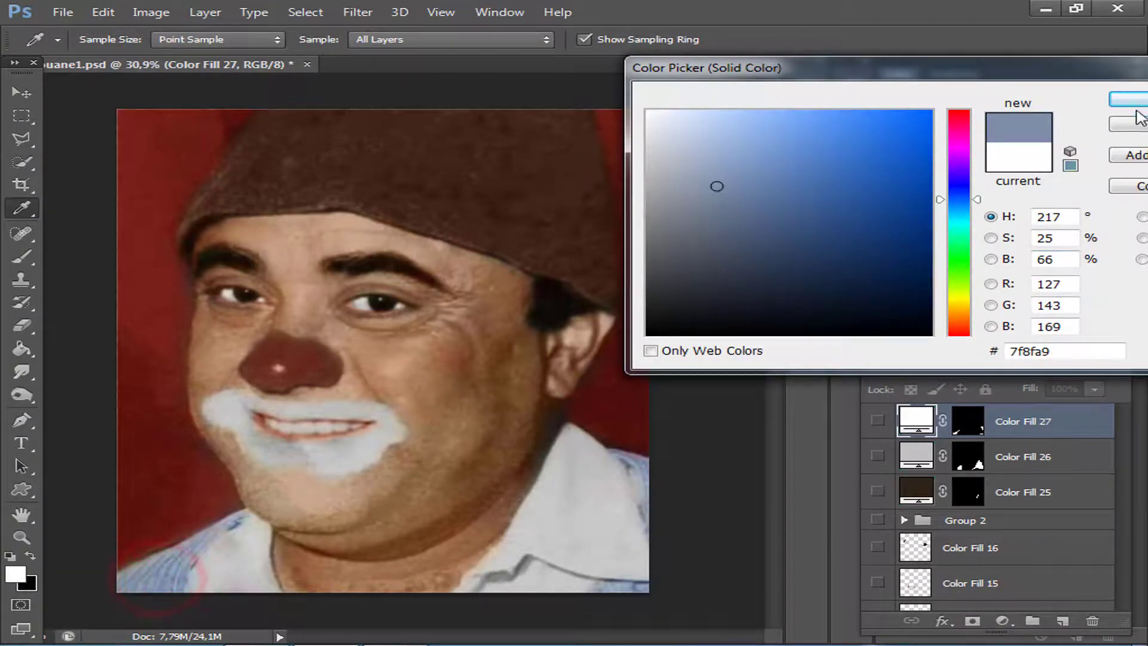
click(1132, 99)
click(877, 420)
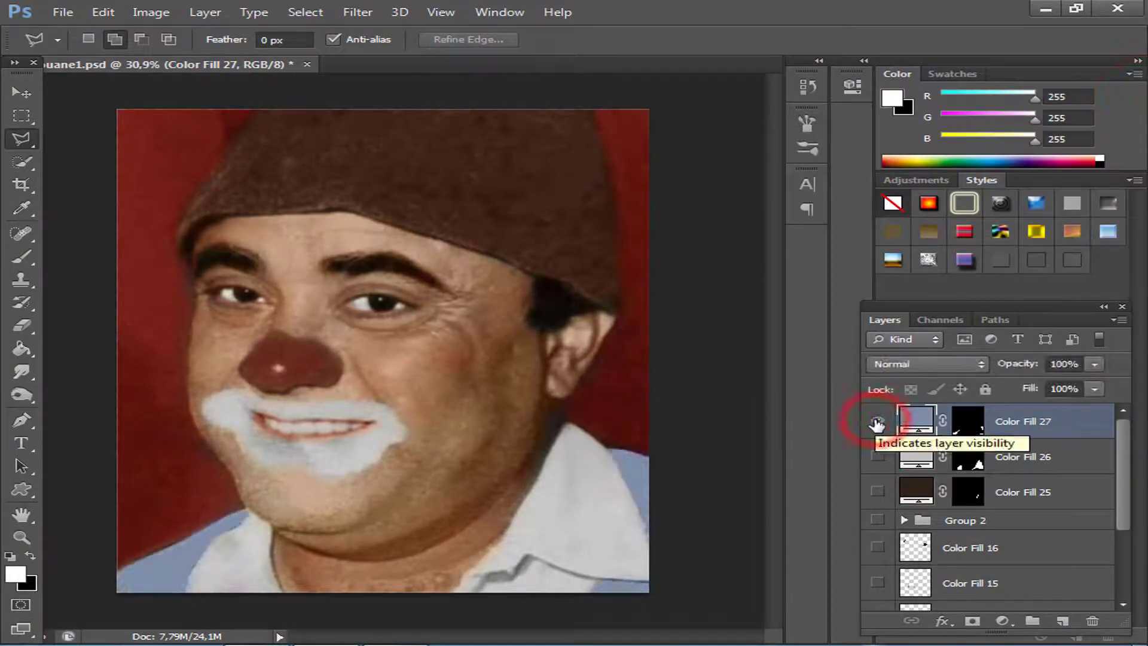
Show the grey collar fill, group it with the blue shirt fill and compare the group with the photo.
click(879, 454)
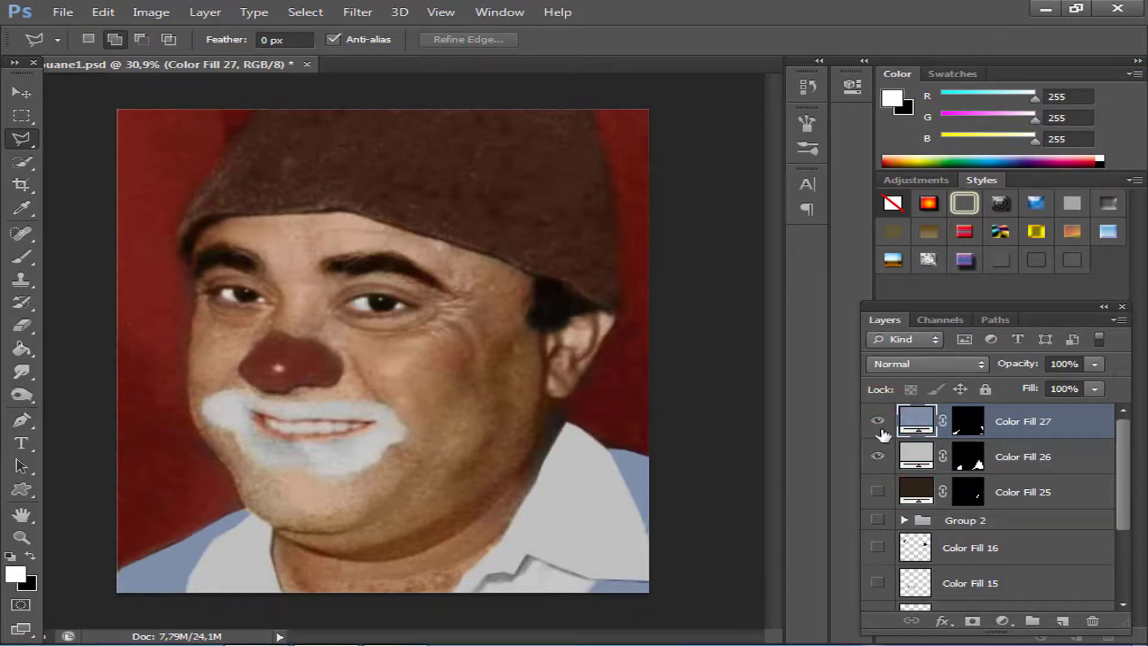
ctrl+click(1022, 454)
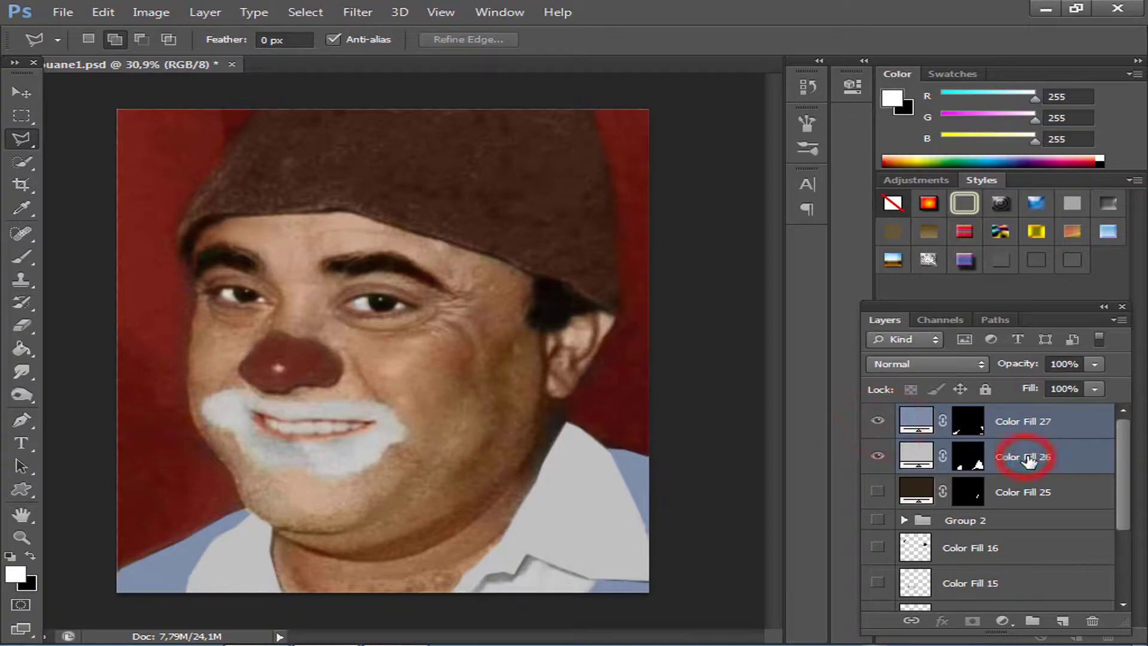
key(ctrl+g)
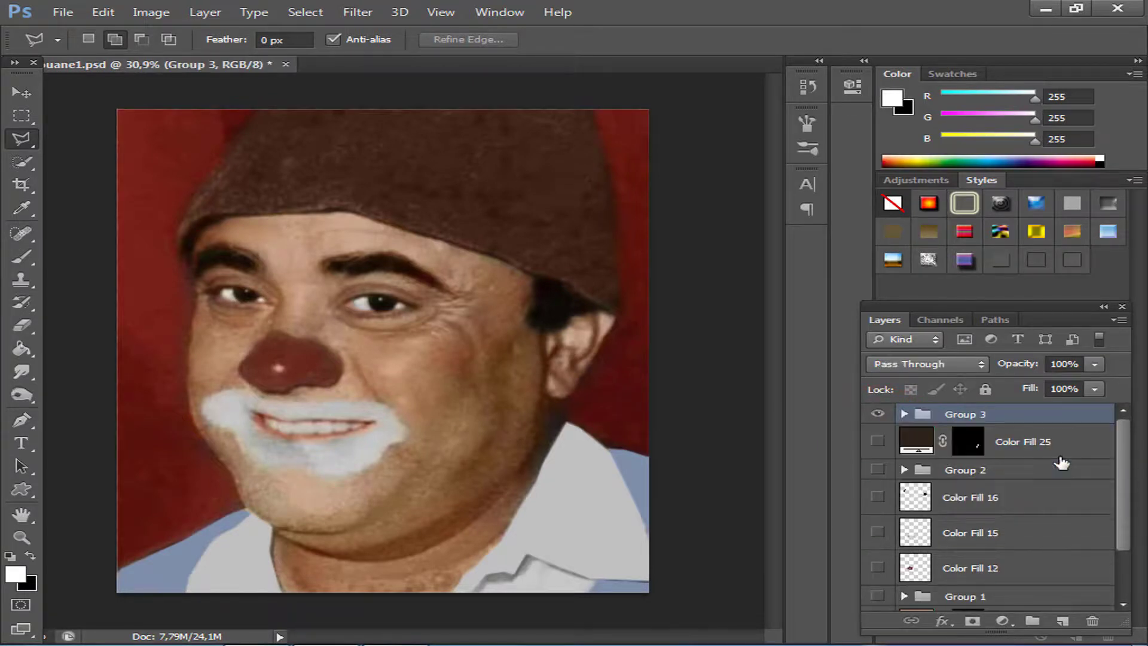
click(878, 414)
click(878, 414)
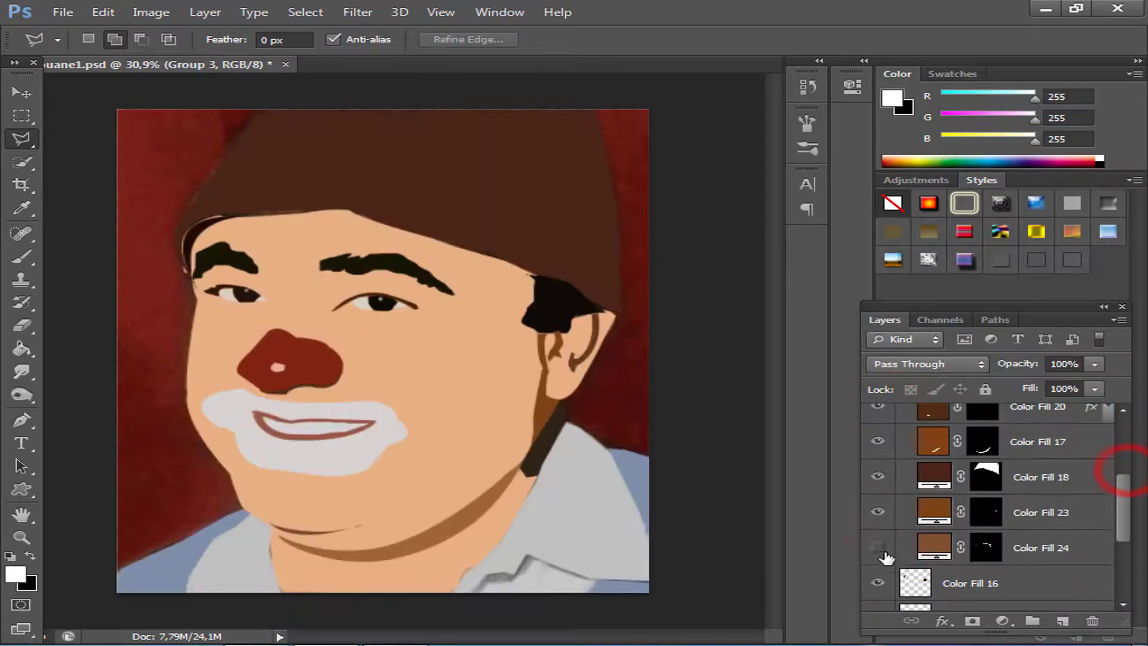
Show the remaining fills and groups to preview the whole illustration with the new clothing.
click(878, 547)
drag(1121, 539, 1124, 511)
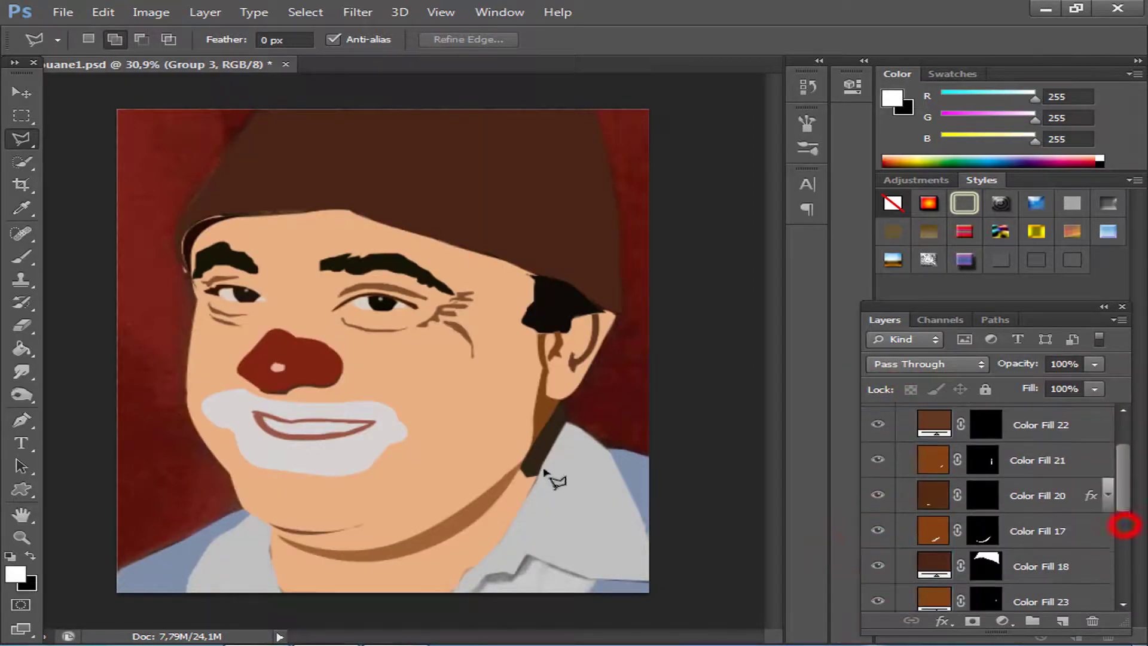
scroll(508, 402, down, 4)
scroll(505, 397, up, 5)
scroll(504, 396, down, 5)
scroll(504, 403, up, 3)
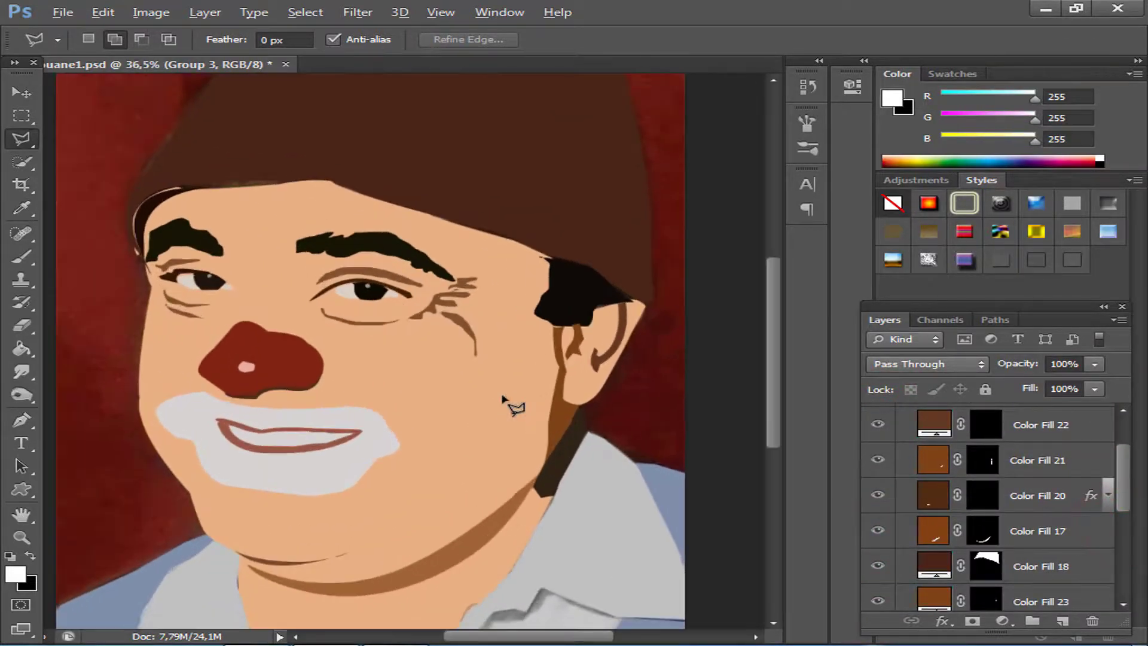
scroll(508, 403, down, 2)
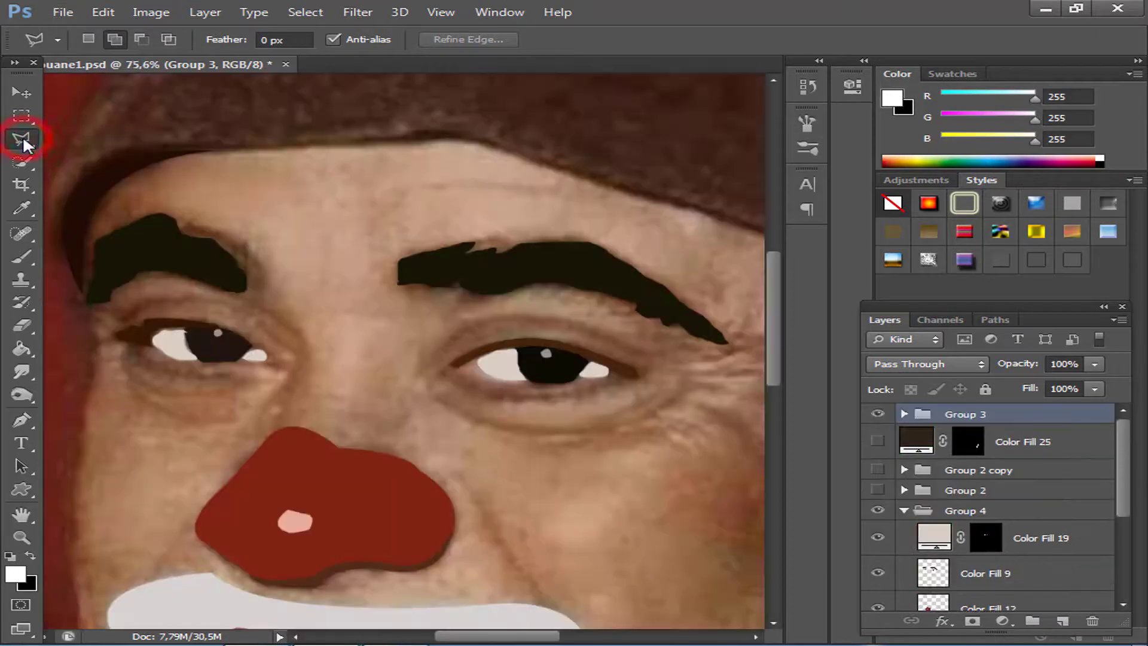
Trace a thin lash line along the lower lid of the eye nearer the ear with the freehand Lasso.
click(23, 135)
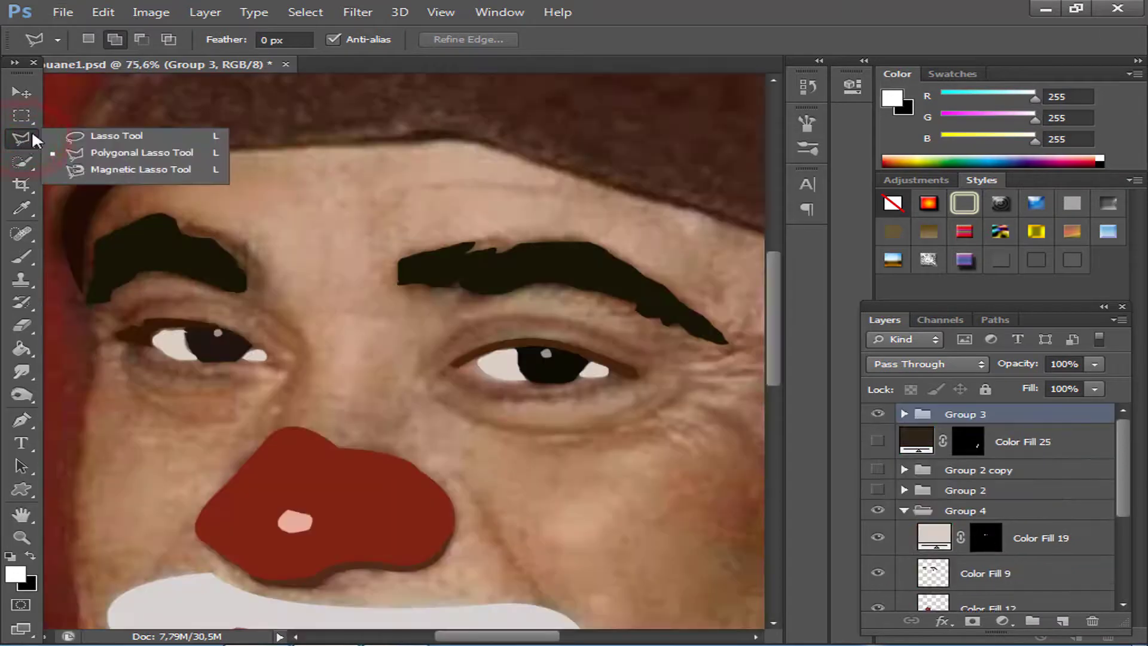
click(92, 136)
mouse_move(444, 378)
mouse_down()
mouse_move(514, 404)
mouse_move(554, 399)
mouse_up()
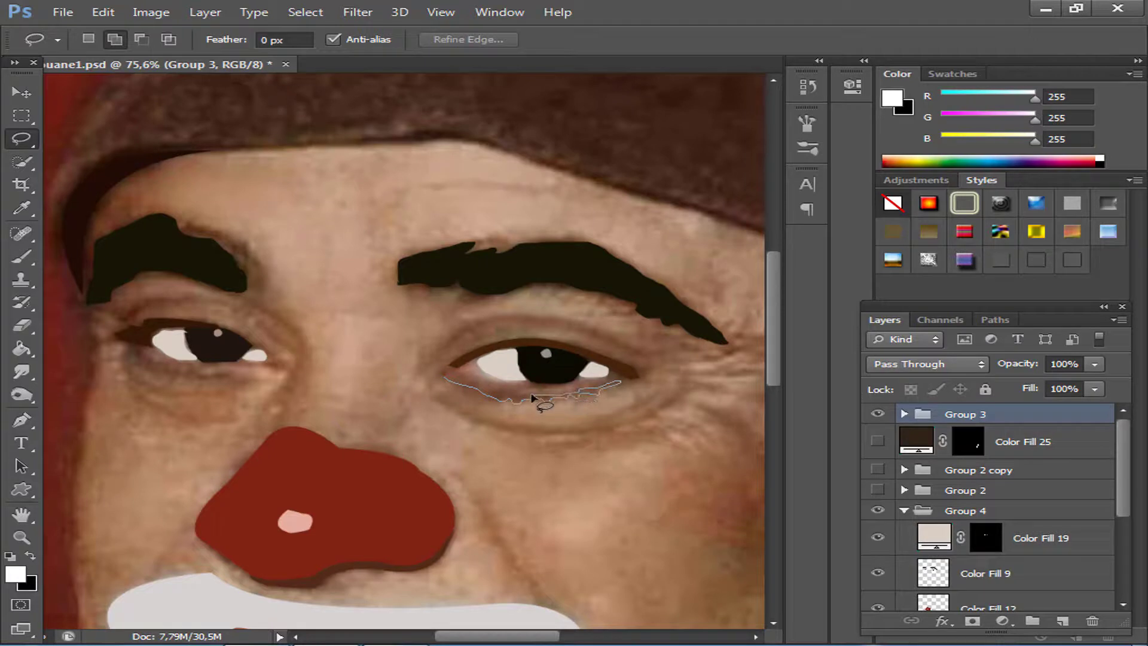
drag(444, 379, 443, 377)
Add the other eye's inner-corner crease, lower-lid line and small outer-corner wrinkles to the lasso selection.
mouse_move(238, 302)
mouse_down()
mouse_move(305, 358)
mouse_move(264, 308)
mouse_move(307, 354)
mouse_move(286, 382)
mouse_move(293, 347)
mouse_move(248, 317)
mouse_up()
key(ctrl+z)
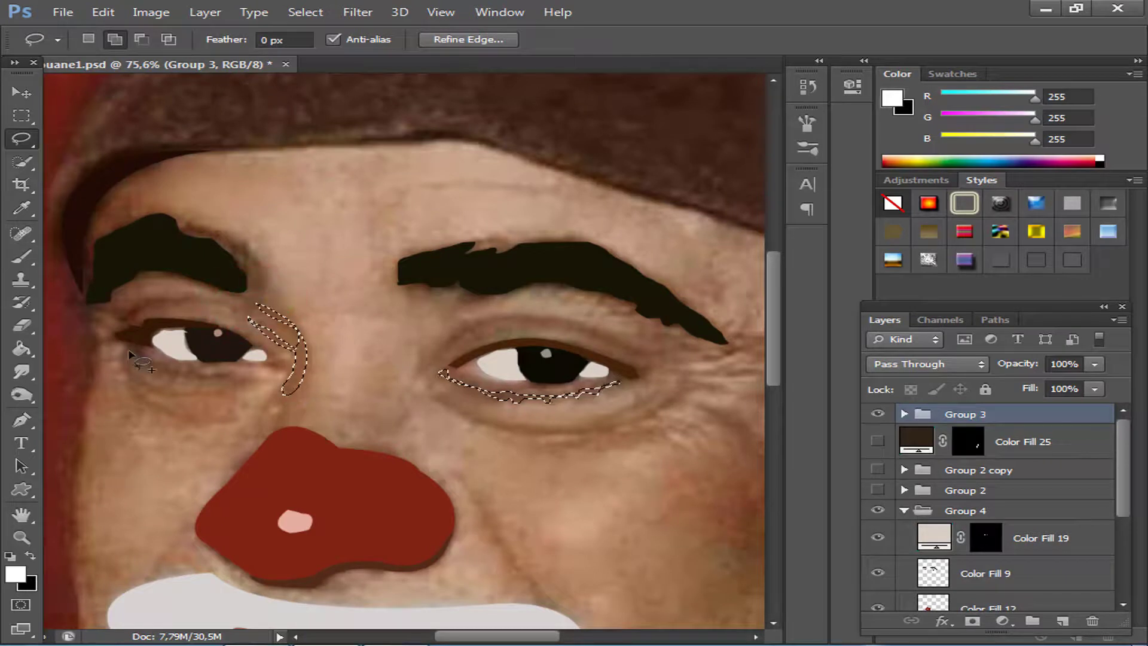
mouse_move(129, 350)
mouse_down()
mouse_move(158, 373)
mouse_move(226, 381)
mouse_up()
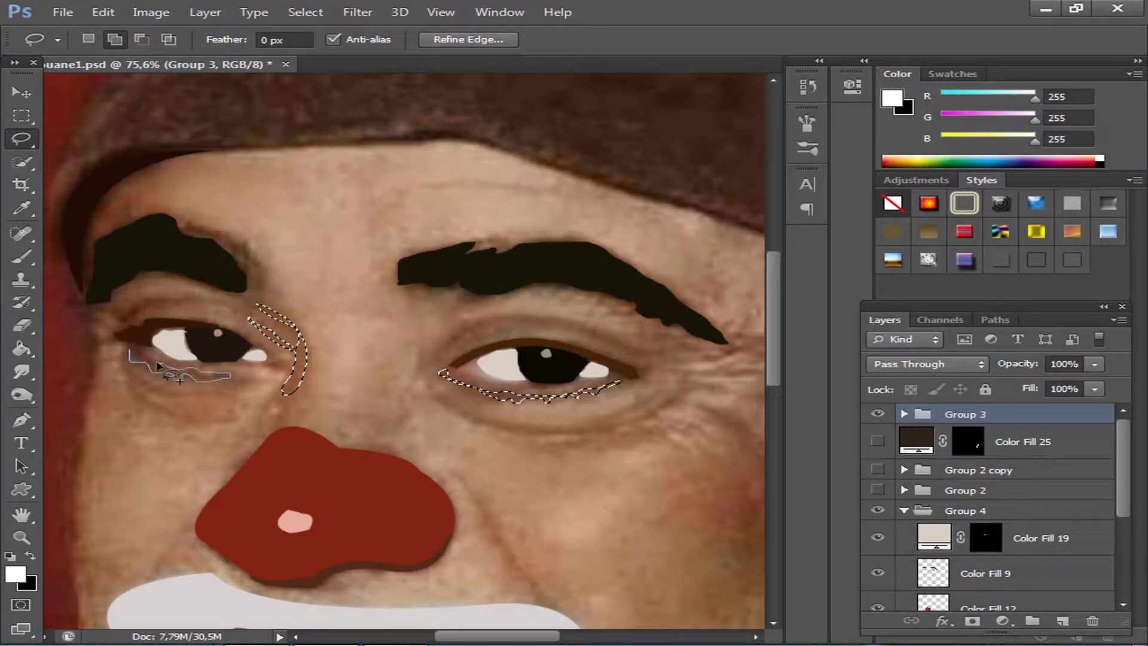
mouse_move(157, 363)
mouse_down()
mouse_move(132, 351)
mouse_move(95, 362)
mouse_move(118, 360)
mouse_up()
mouse_move(117, 337)
mouse_down()
mouse_move(144, 306)
mouse_move(94, 317)
mouse_up()
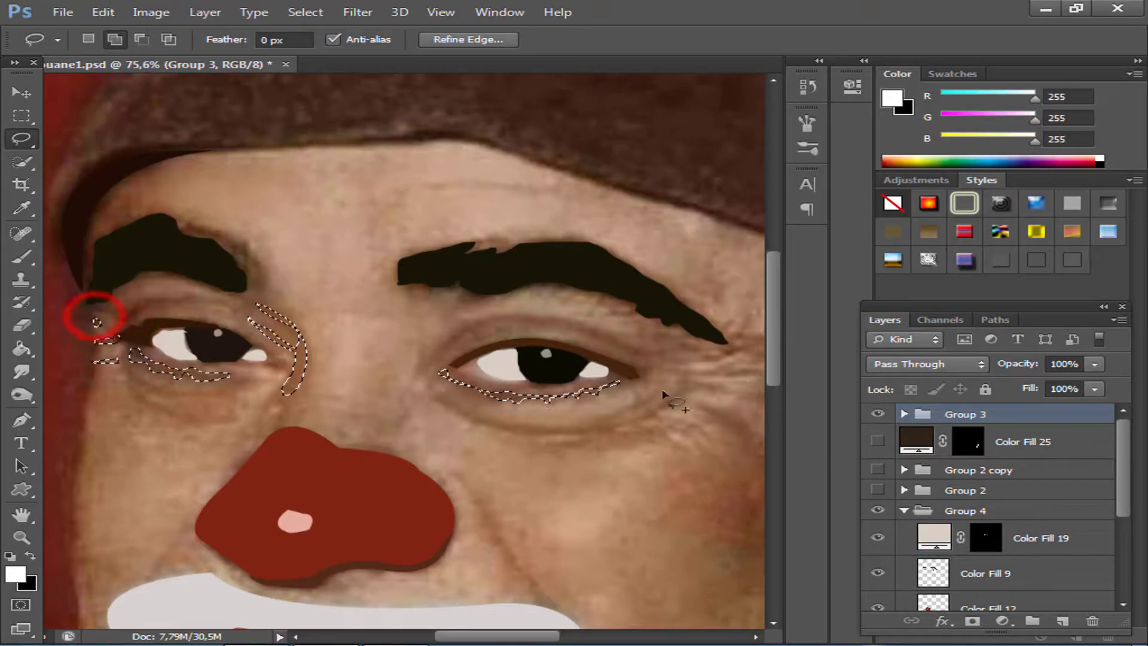
Fill the selected lid lines and creases with a white Solid Color layer and hide that layer.
click(1004, 625)
click(951, 245)
click(1122, 98)
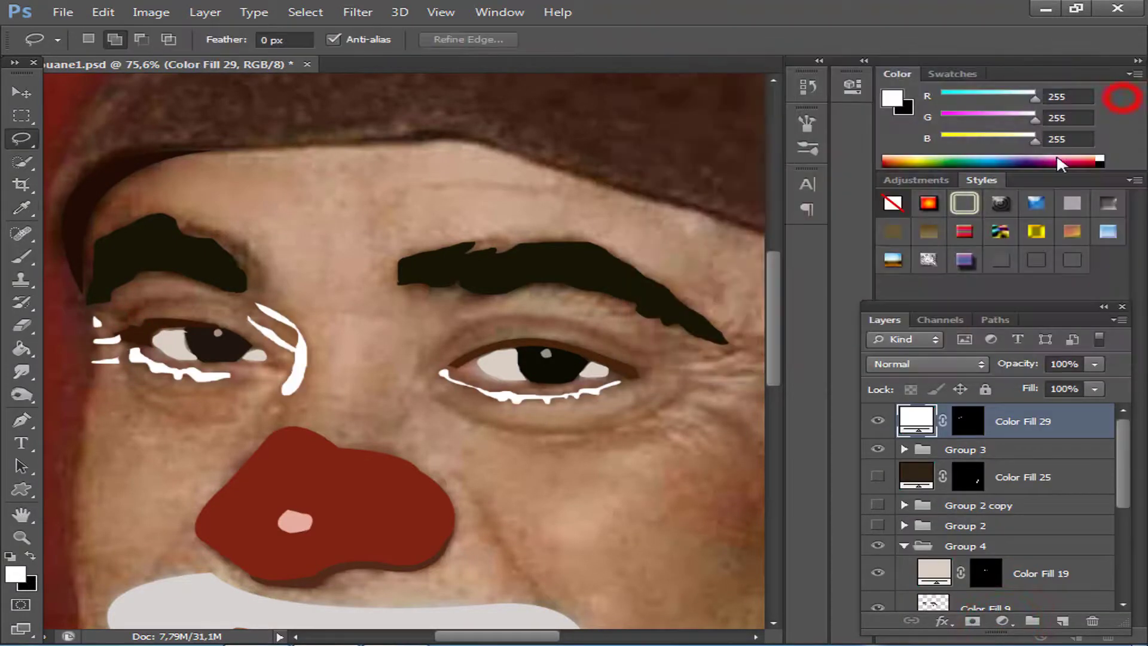
click(879, 421)
Recolour the lid line fill to brown 6d4732 sampled below the eye and compare it with the photo.
double_click(916, 421)
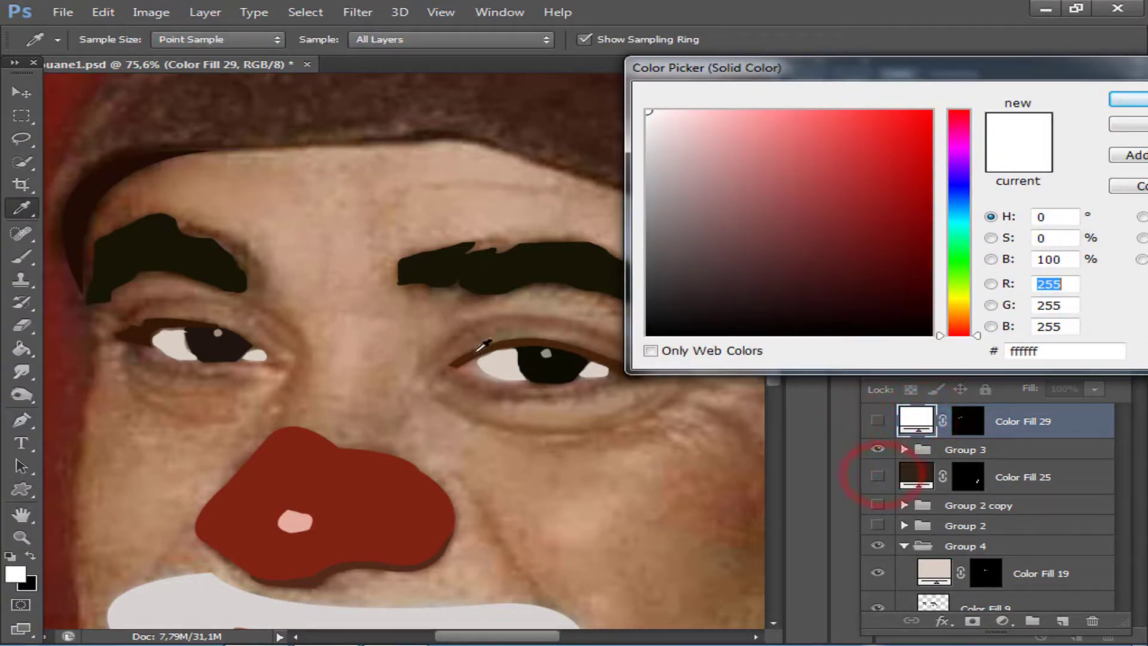
click(287, 342)
drag(544, 392, 539, 393)
click(520, 393)
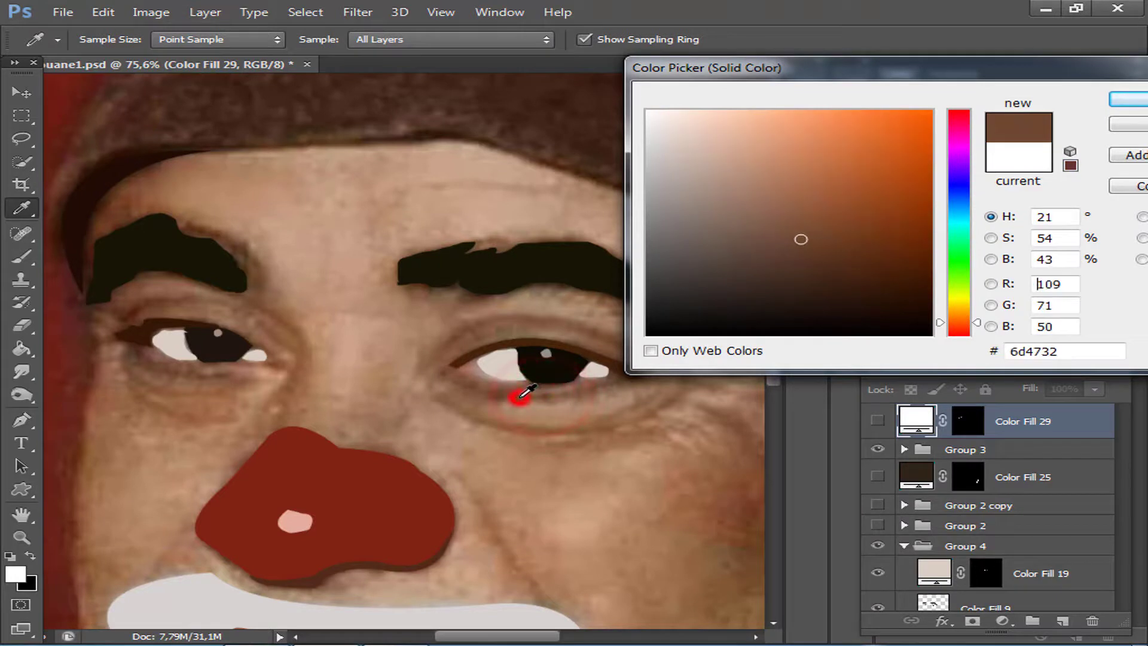
click(1127, 99)
click(878, 422)
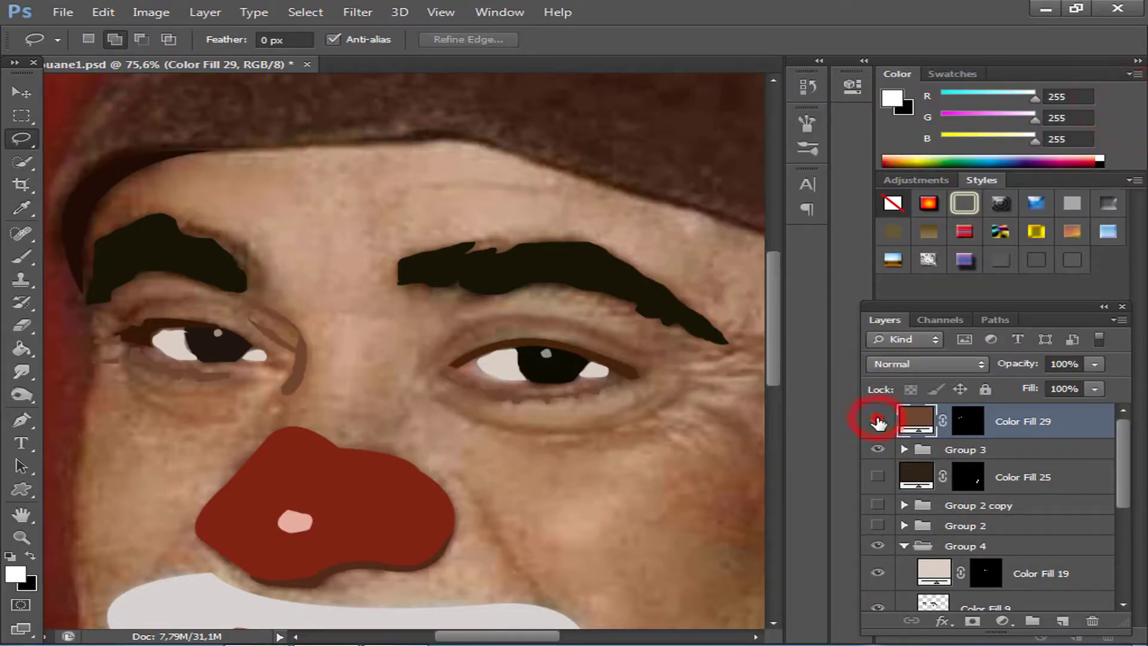
click(878, 422)
click(878, 422)
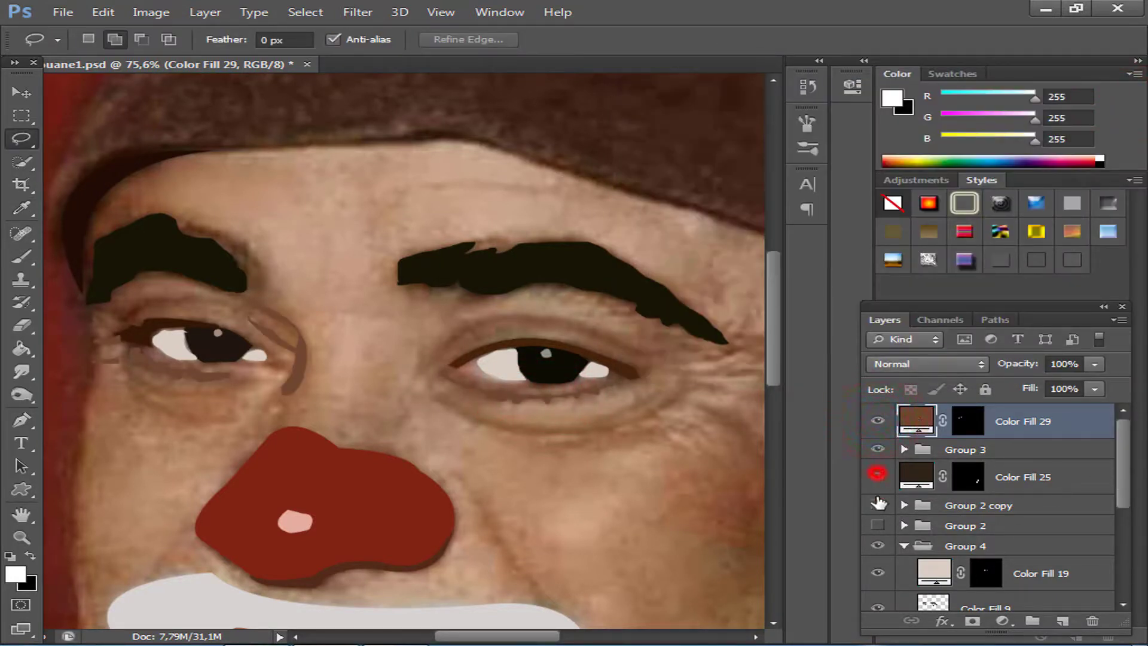
Show Color Fill 25, Group 2 copy, Group 2 and the Color Fill 1 skin layer, and collapse Group 4.
click(878, 525)
click(904, 546)
click(878, 557)
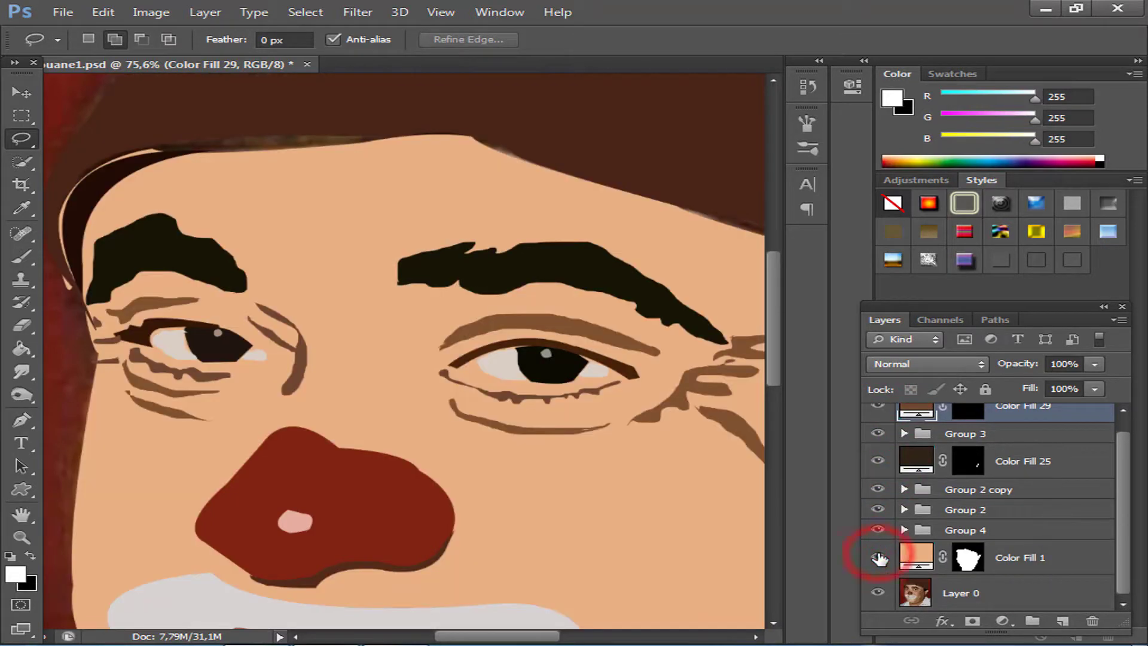
scroll(502, 337, down, 4)
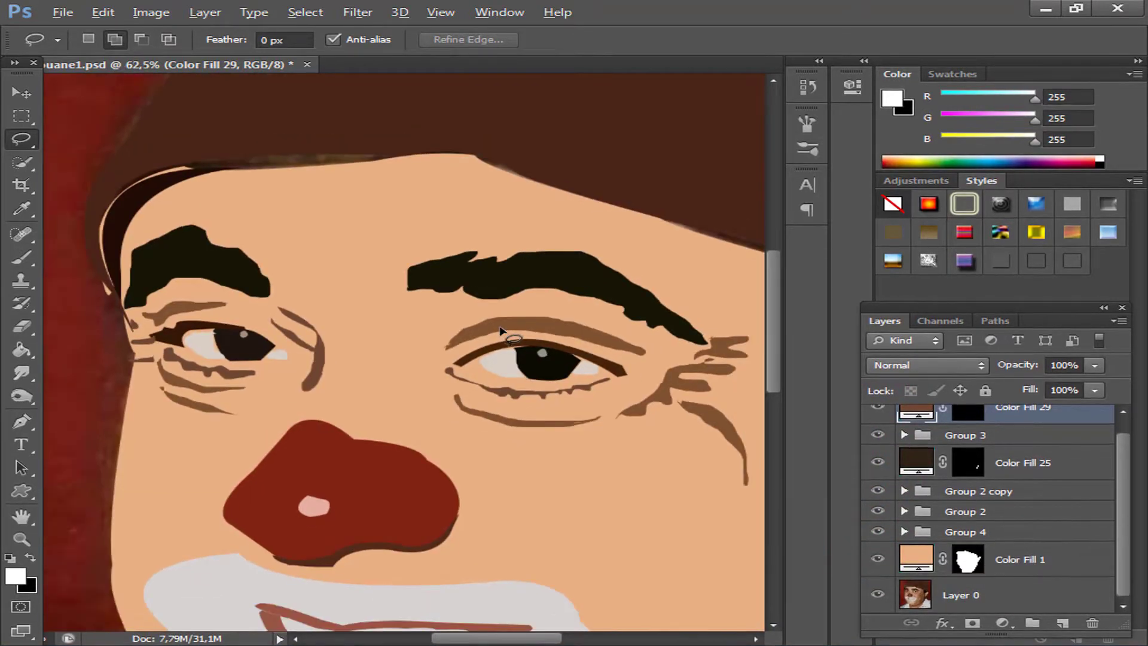
scroll(522, 345, down, 2)
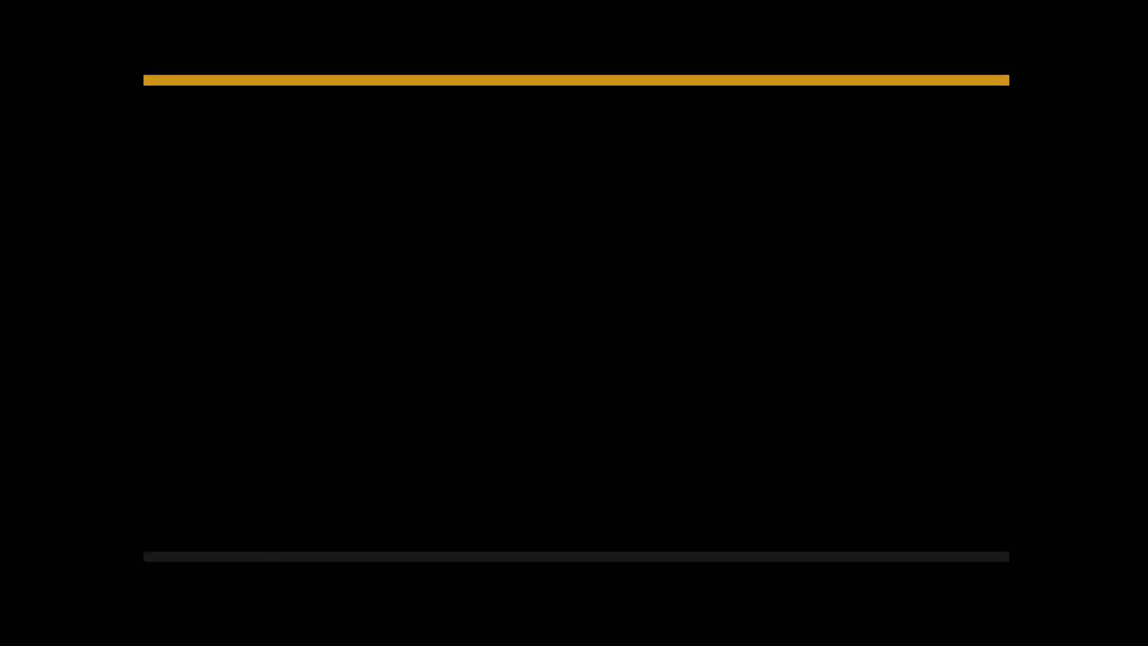